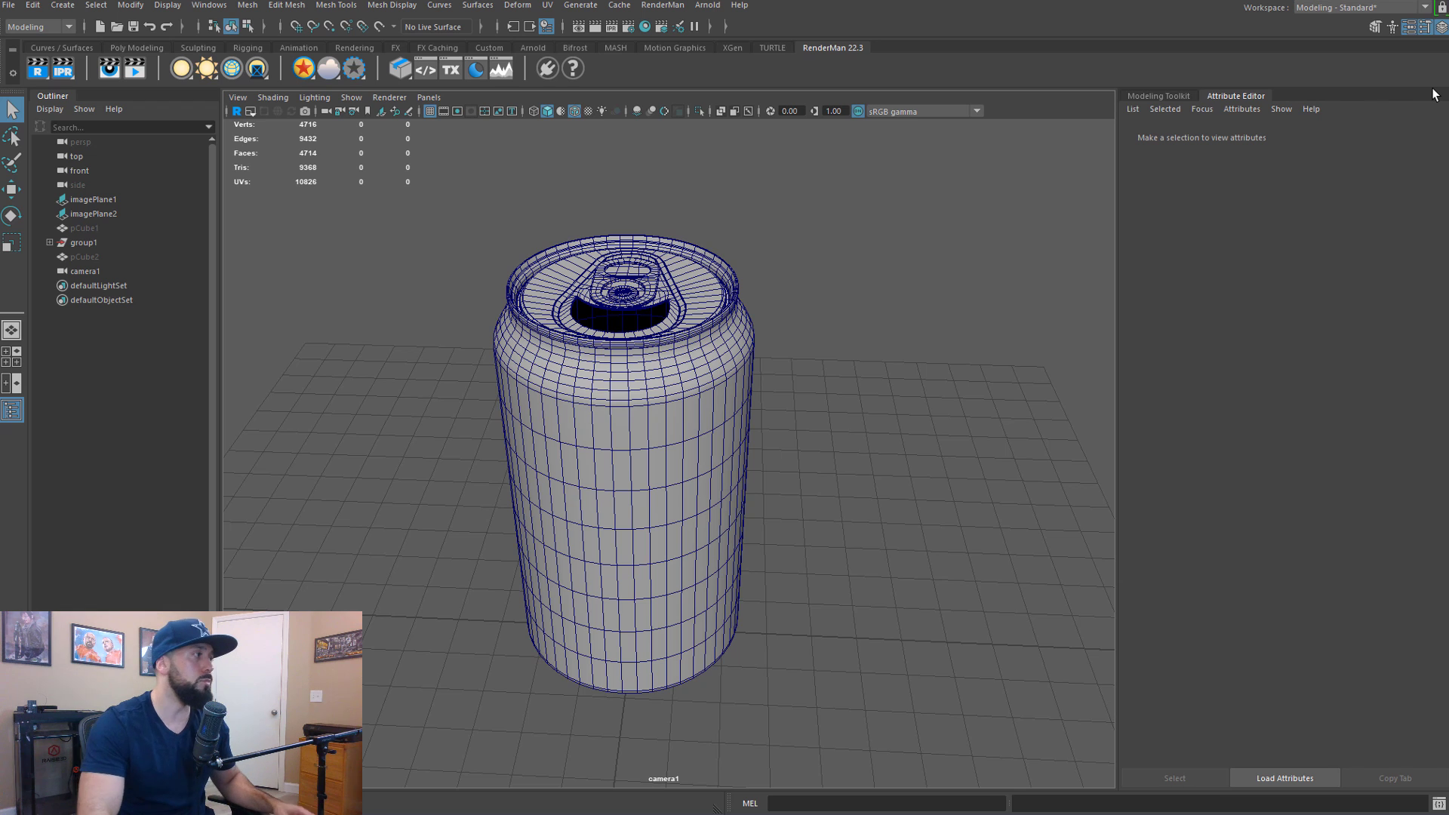
Select the can body mesh and open the UV Editor, placing its window so the can stays partly visible
{"action": "left_click", "coordinate": [720, 418]}
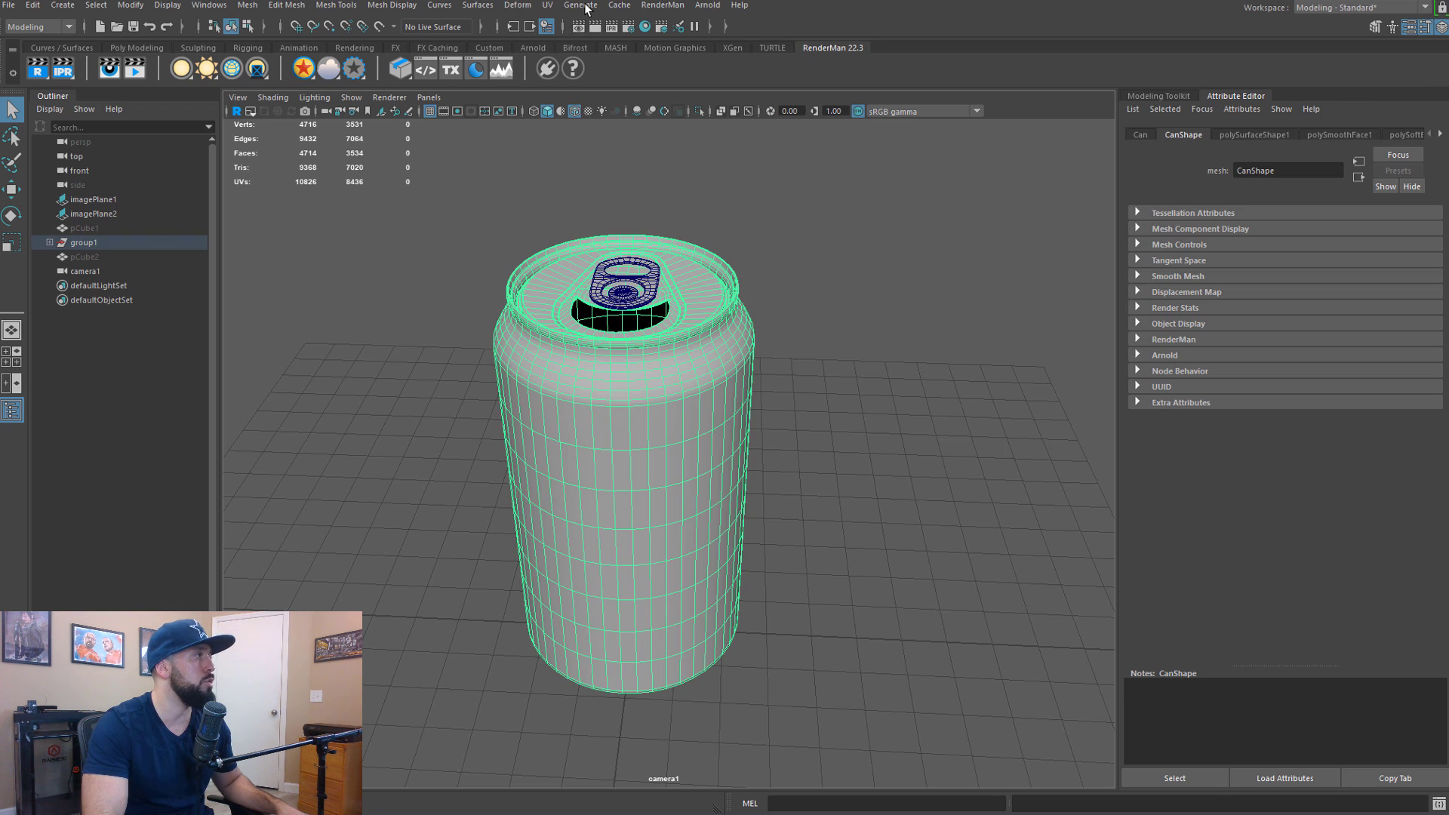
{"action": "left_click", "coordinate": [555, 6]}
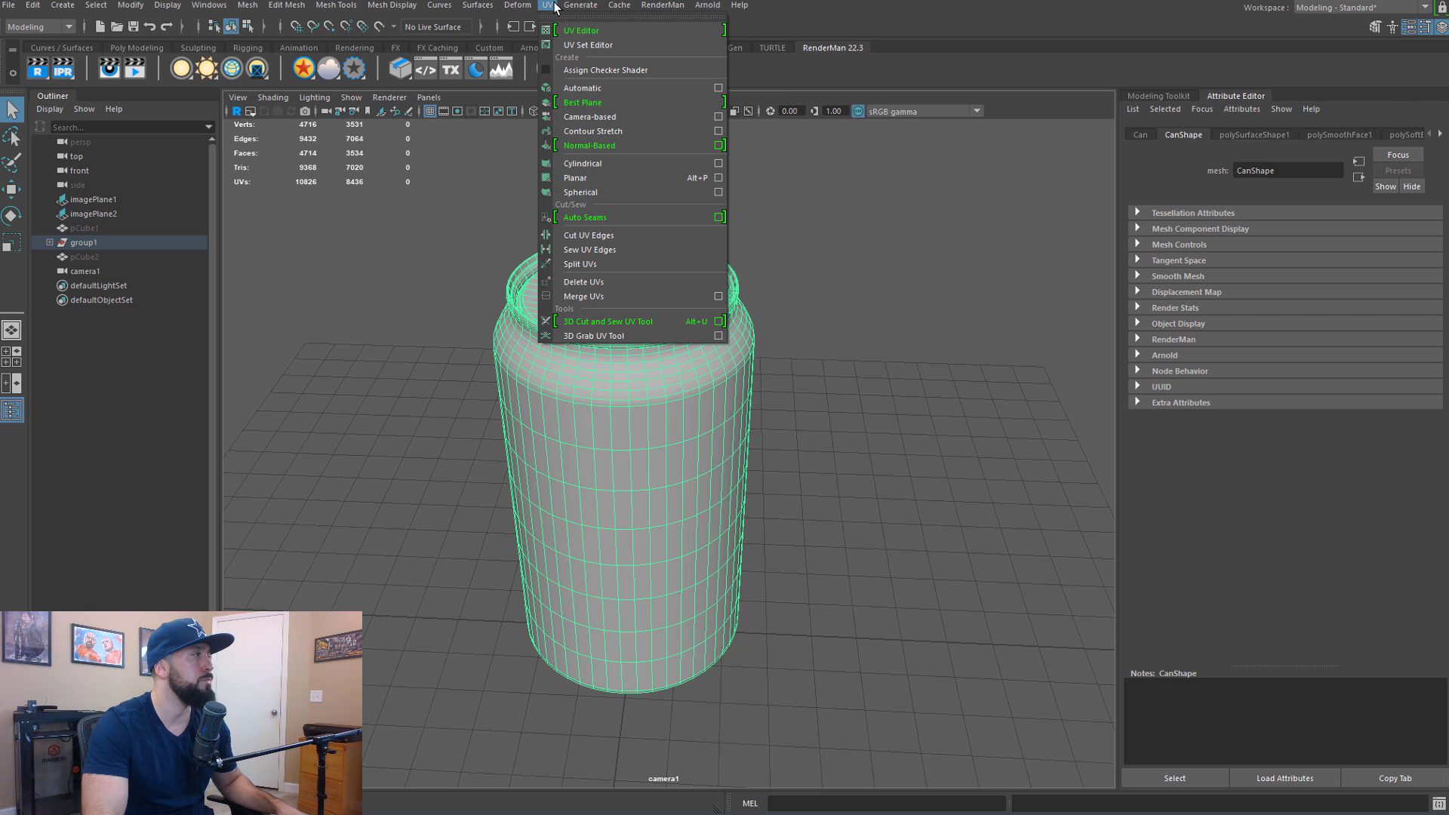
{"action": "left_click", "coordinate": [579, 31]}
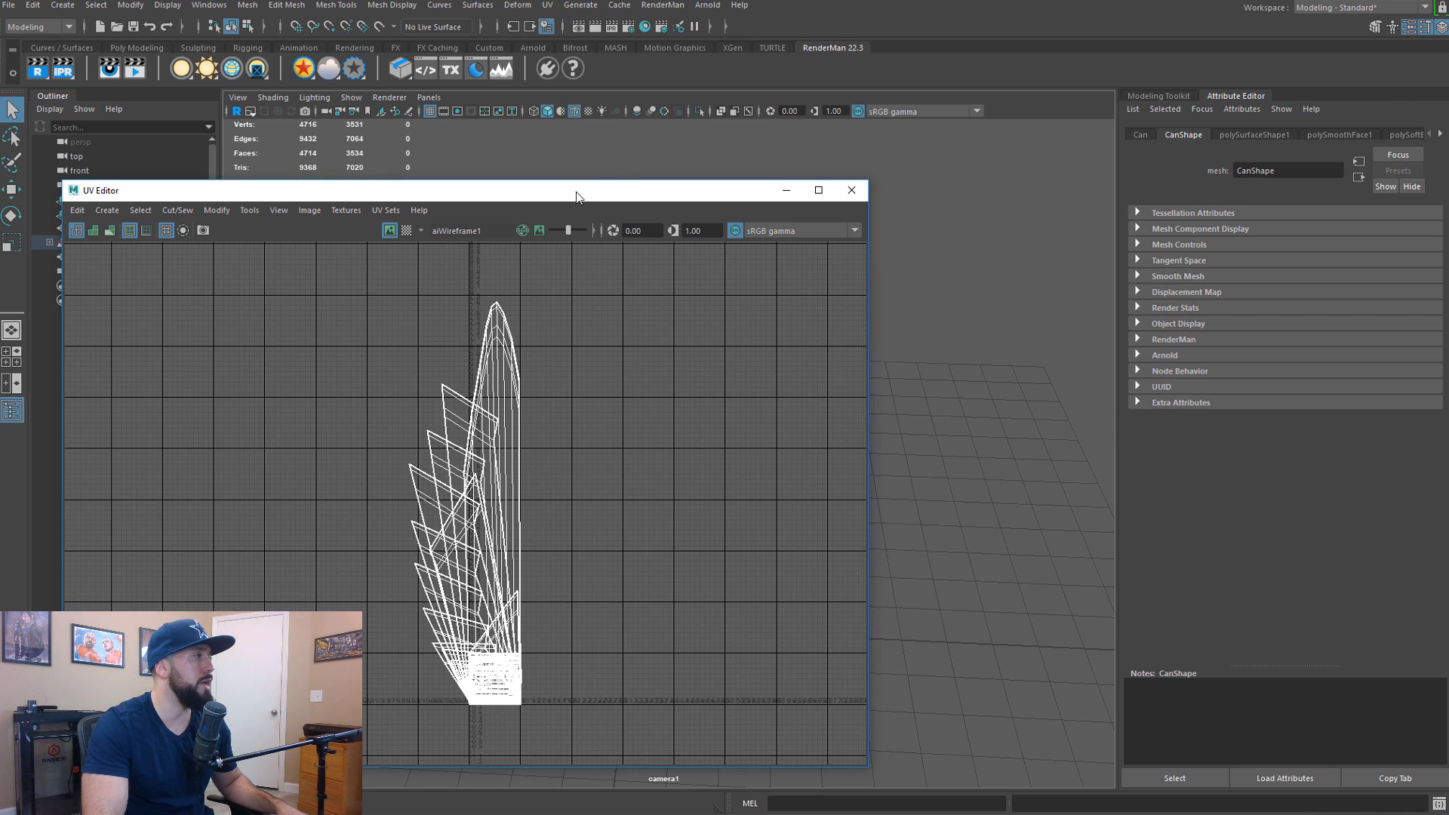
{"action": "left_click_drag", "start_coordinate": [577, 191], "coordinate": [676, 260]}
{"action": "left_click_drag", "start_coordinate": [592, 217], "coordinate": [1148, 182]}
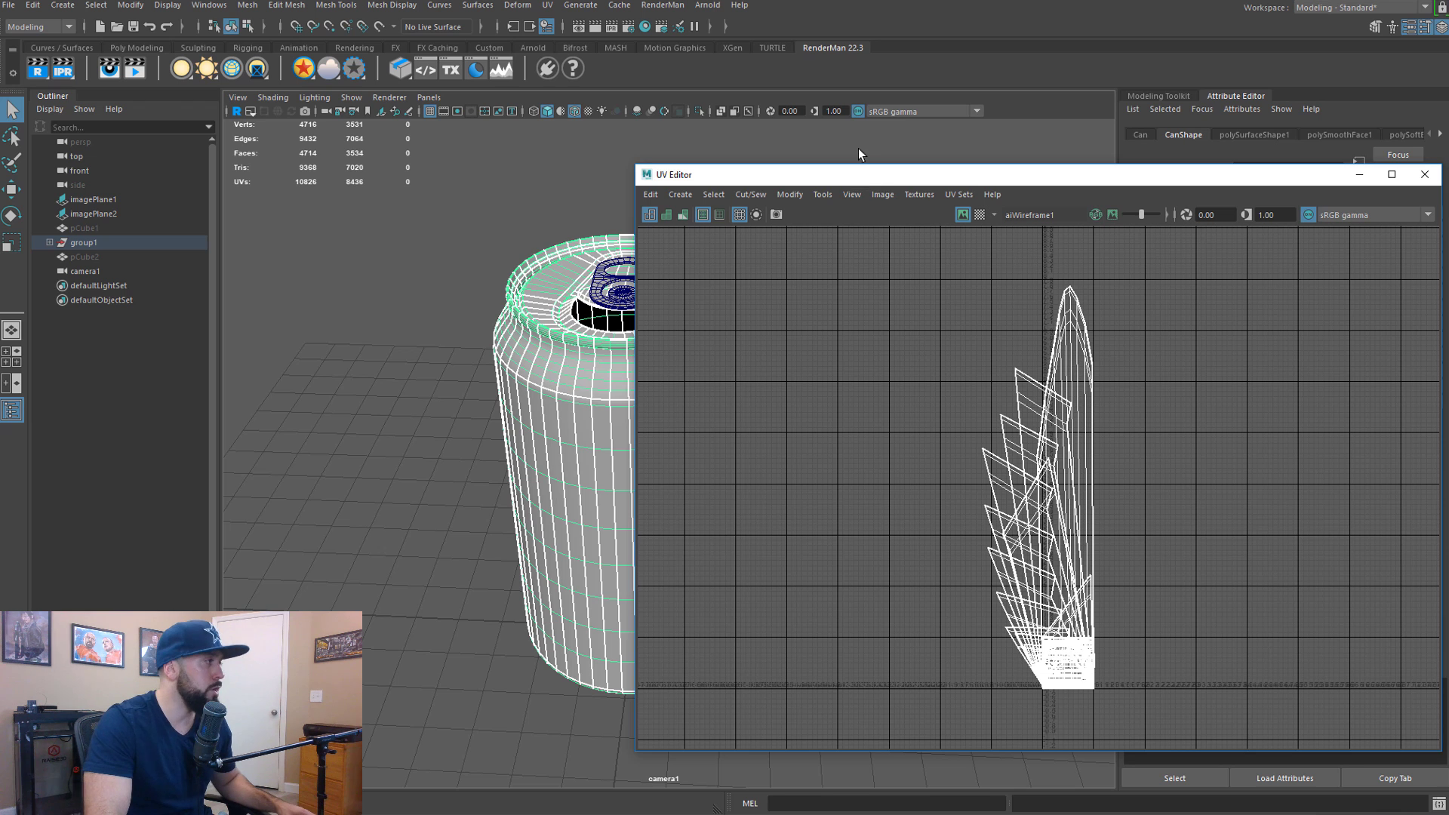
{"action": "left_click_drag", "start_coordinate": [894, 183], "coordinate": [914, 178]}
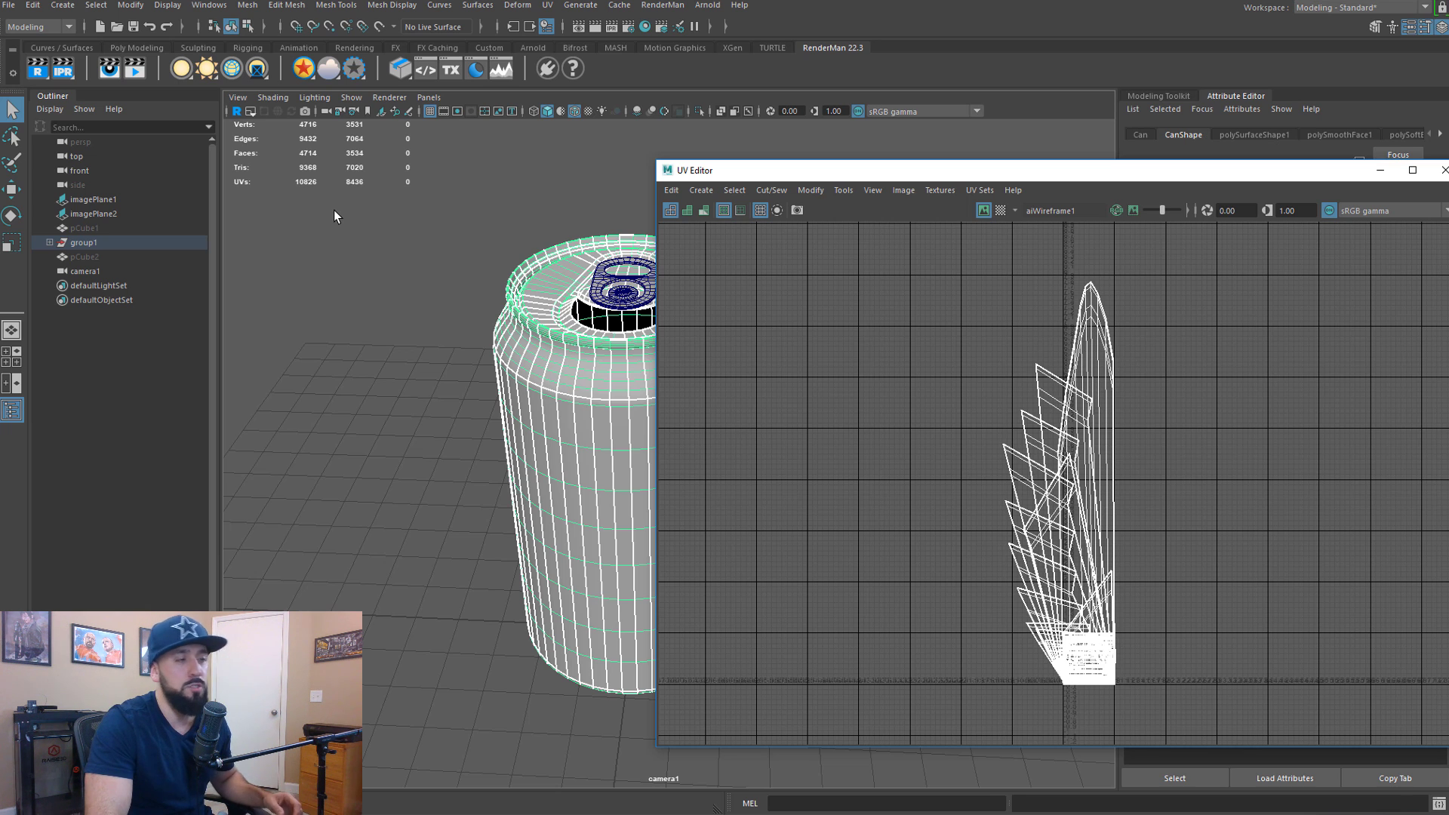
Project cylindrical UVs onto the can body, with the projection inserted before deformers
{"action": "middle_click_drag", "start_coordinate": [419, 304], "coordinate": [325, 294], "text": "alt"}
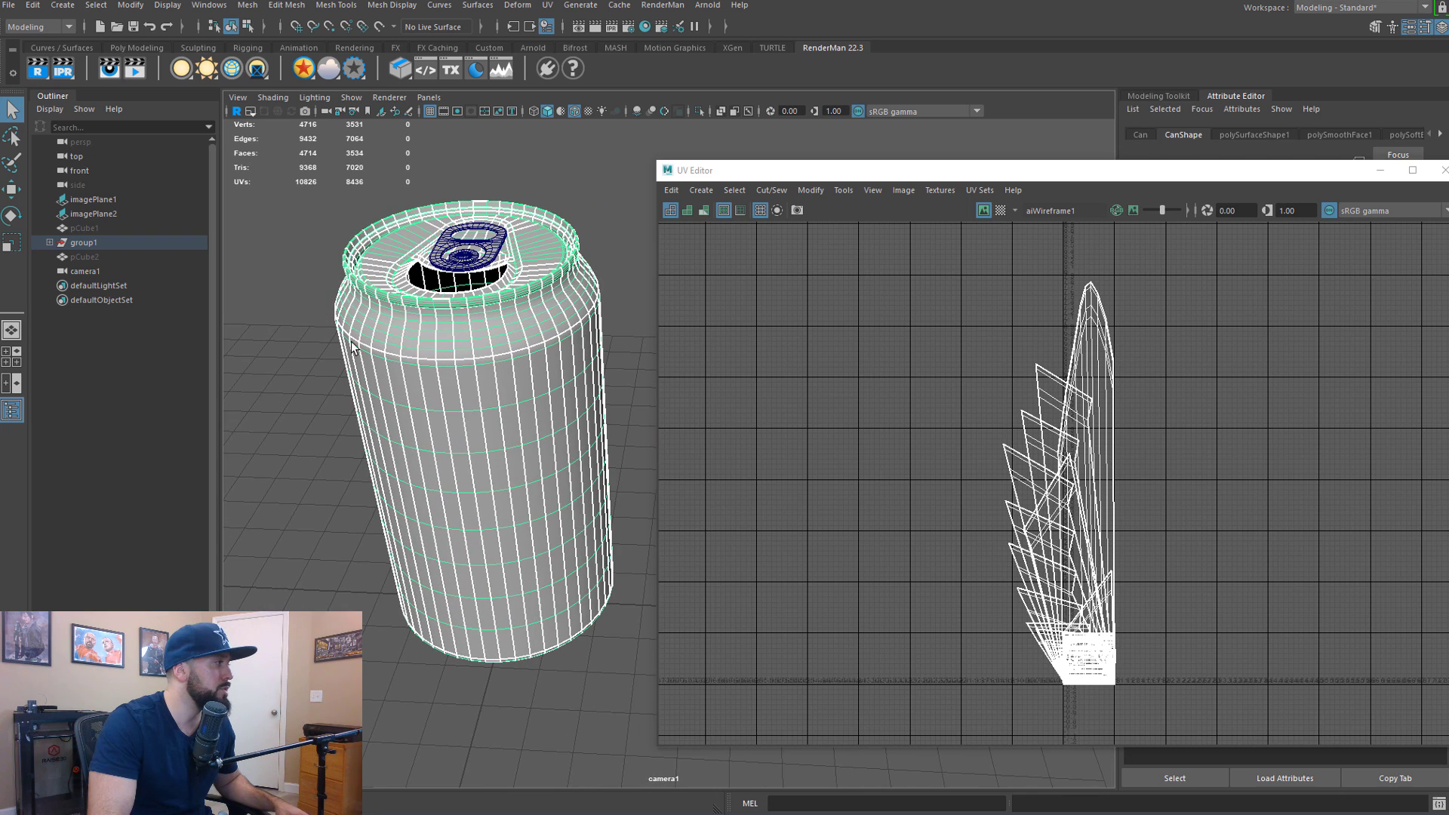
{"action": "middle_click_drag", "start_coordinate": [401, 336], "coordinate": [402, 412], "text": "alt"}
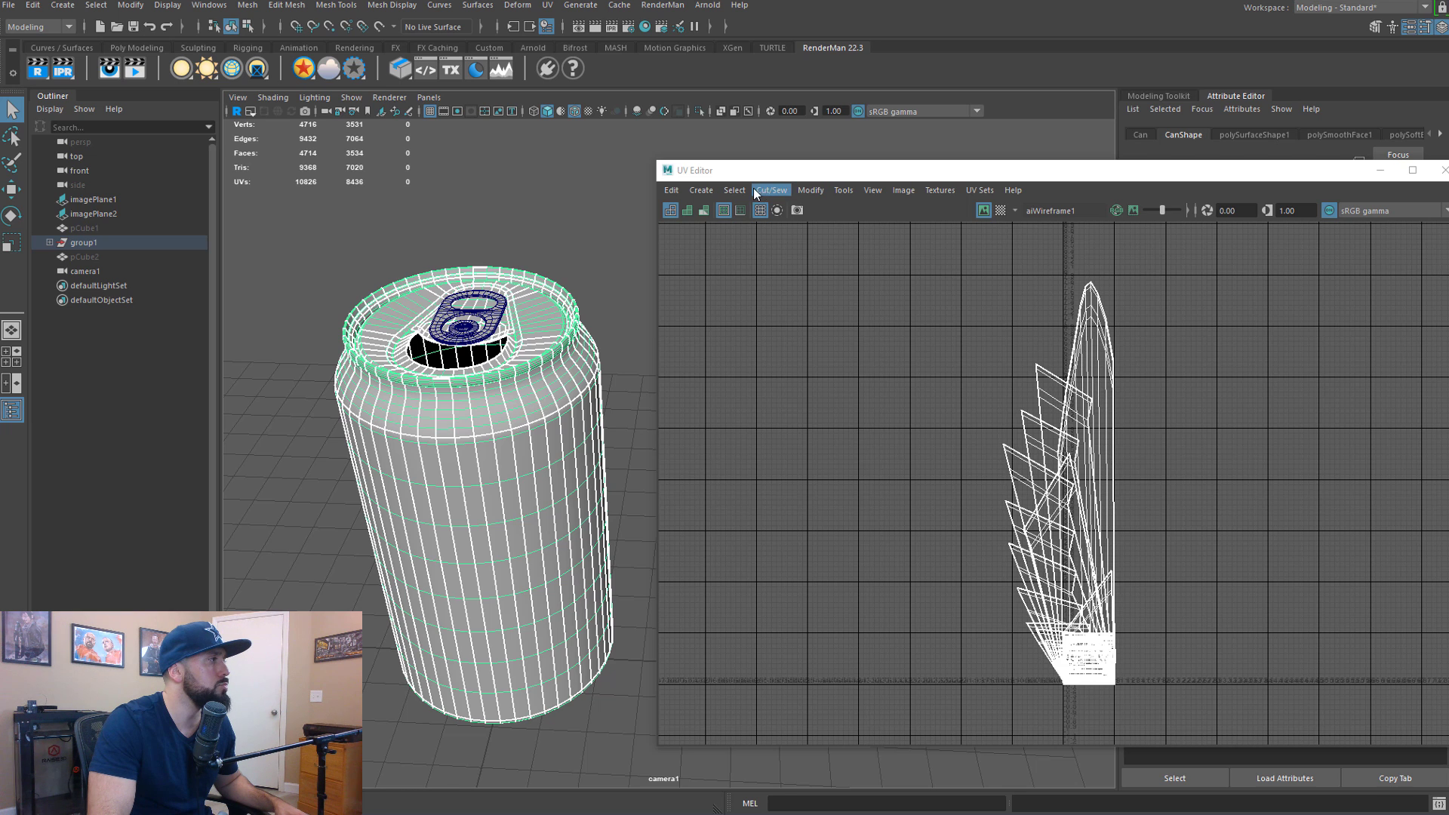
{"action": "left_click", "coordinate": [702, 190]}
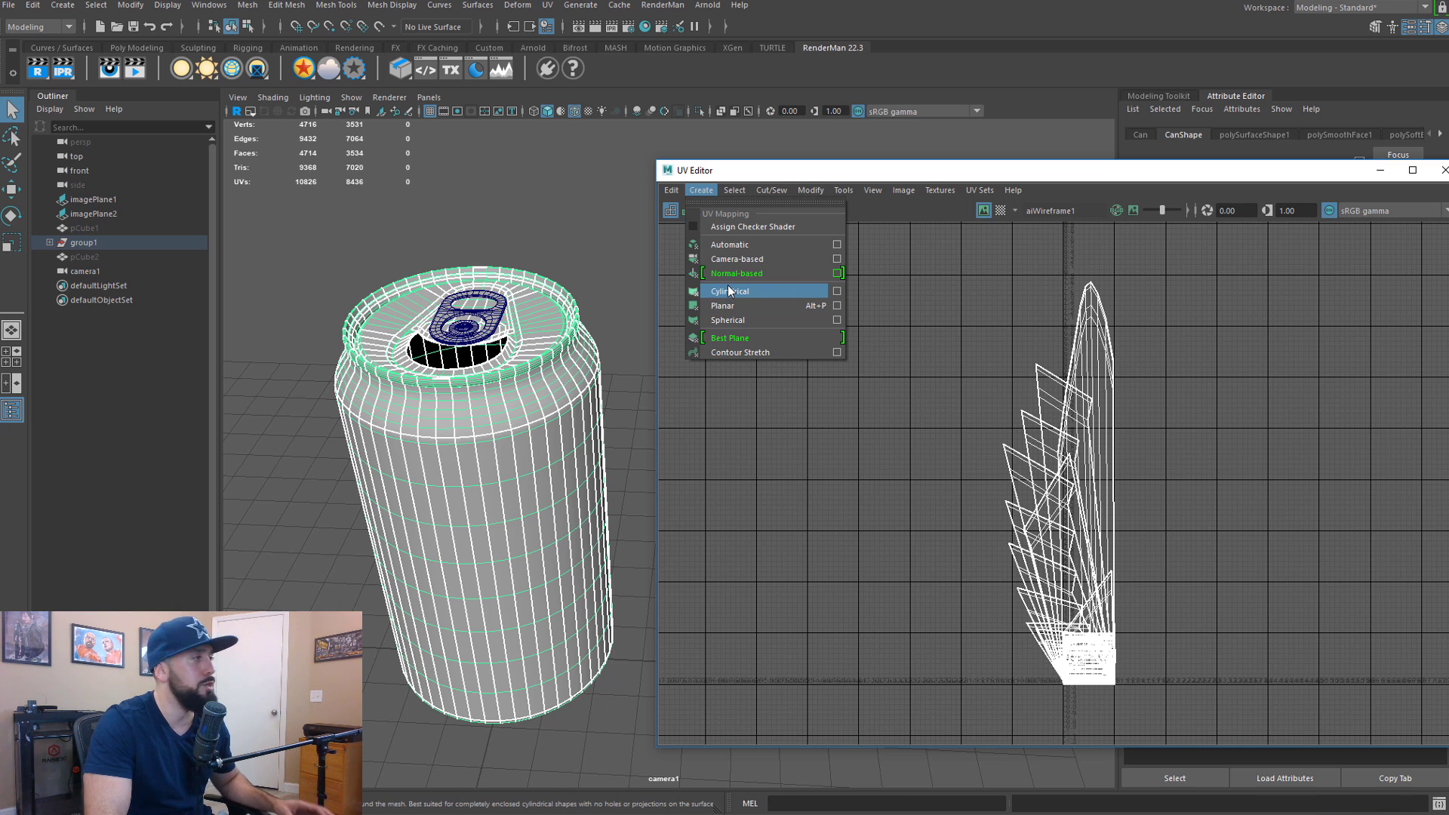
{"action": "left_click", "coordinate": [830, 293]}
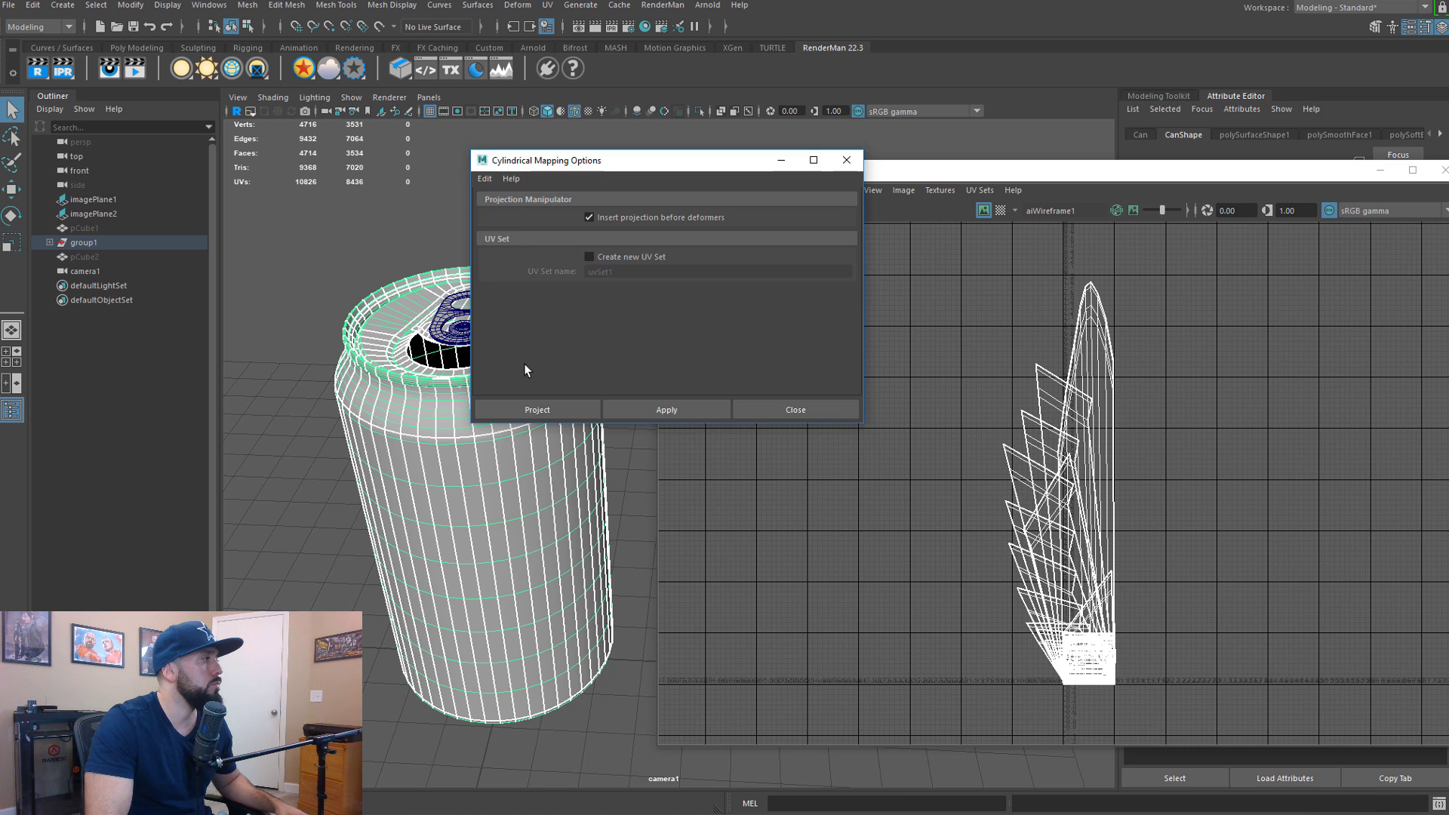
{"action": "left_click", "coordinate": [537, 409]}
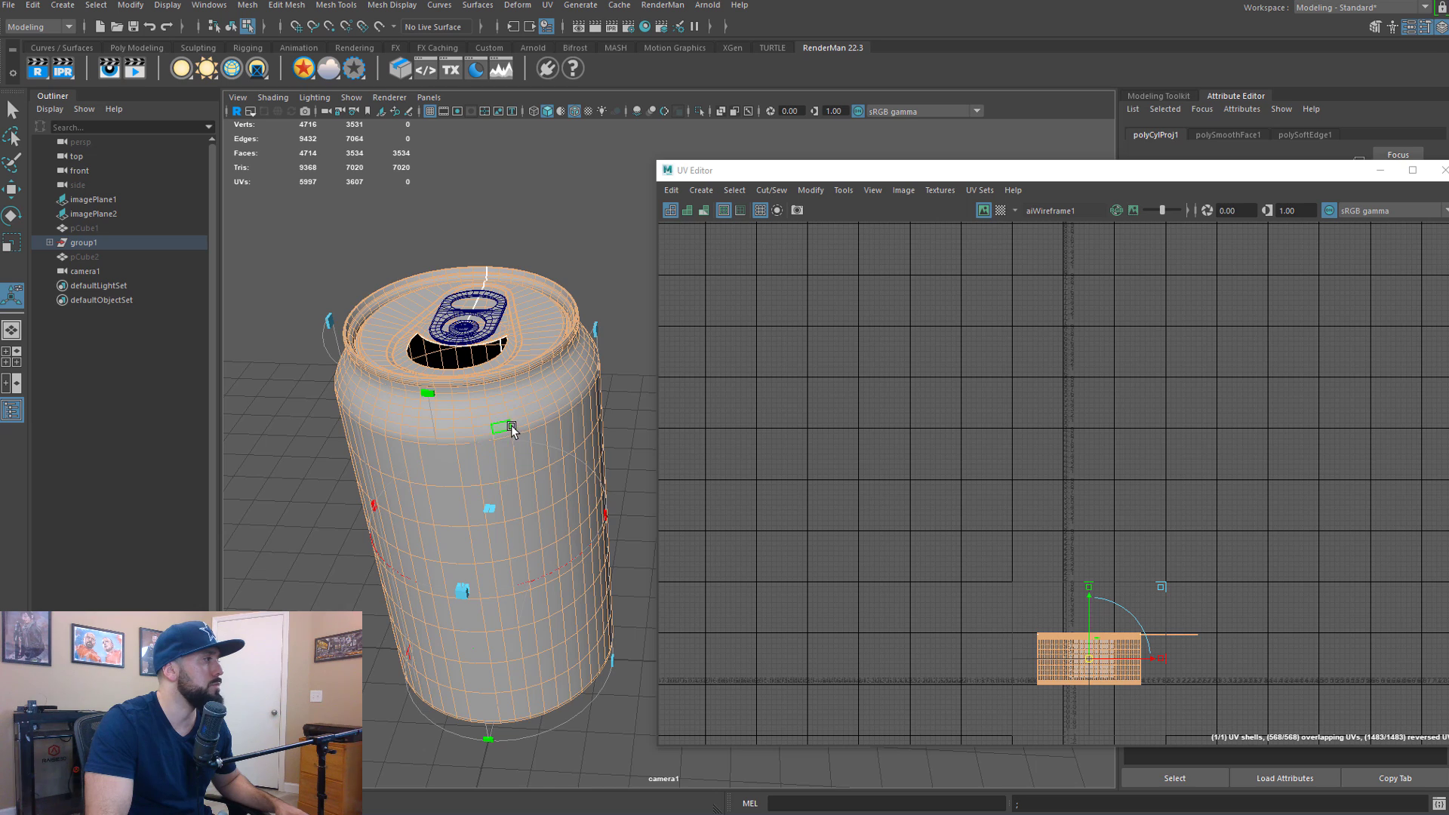
Set the X rotation of the can's cylindrical projection to 0
{"action": "left_click_drag", "start_coordinate": [505, 430], "coordinate": [557, 390], "text": "alt"}
{"action": "middle_click_drag", "start_coordinate": [569, 391], "coordinate": [282, 414], "text": "alt"}
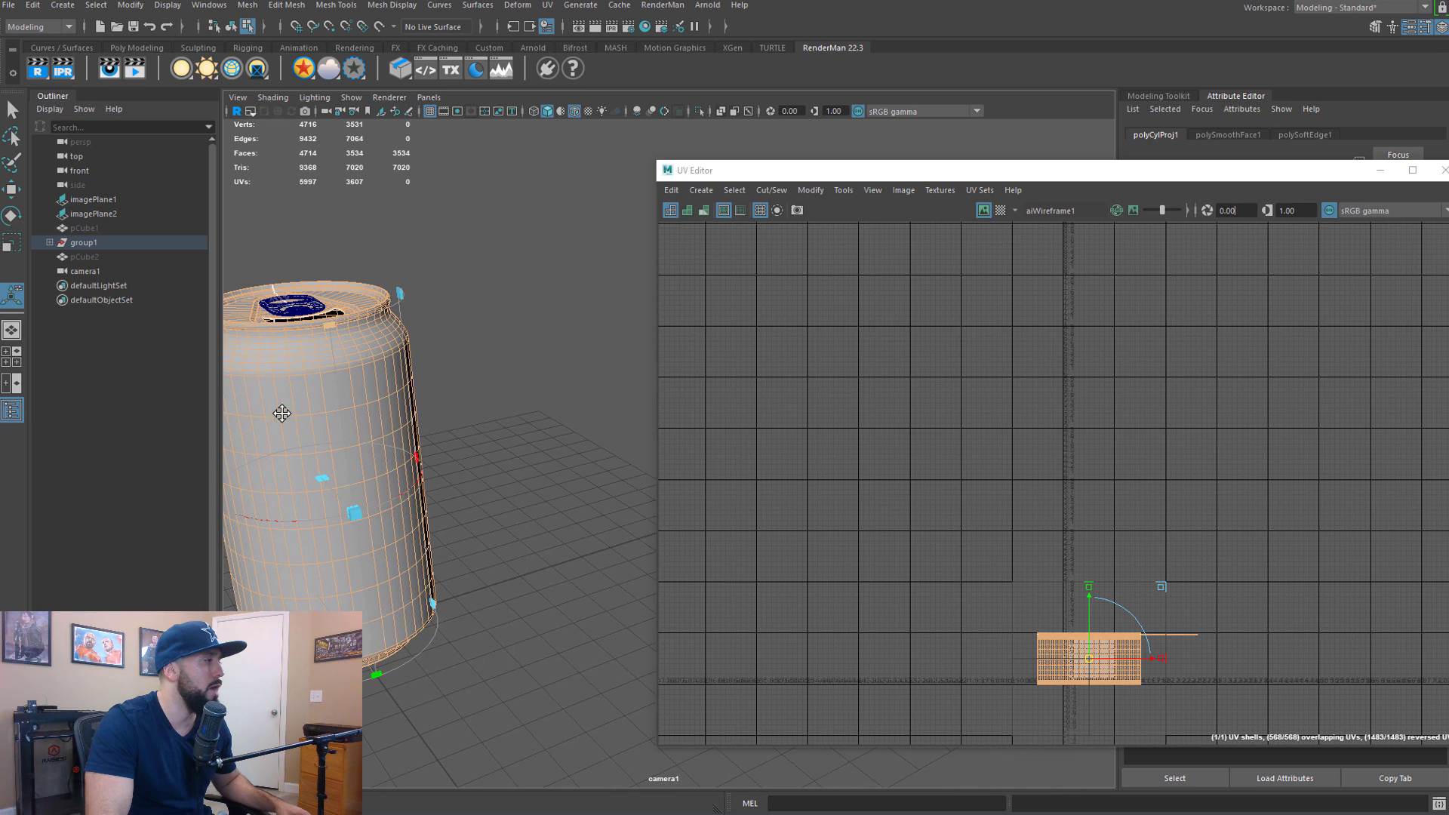
{"action": "middle_click_drag", "start_coordinate": [381, 418], "coordinate": [473, 397], "text": "alt"}
{"action": "left_click_drag", "start_coordinate": [472, 398], "coordinate": [513, 407], "text": "alt"}
{"action": "middle_click_drag", "start_coordinate": [513, 408], "coordinate": [423, 421], "text": "alt"}
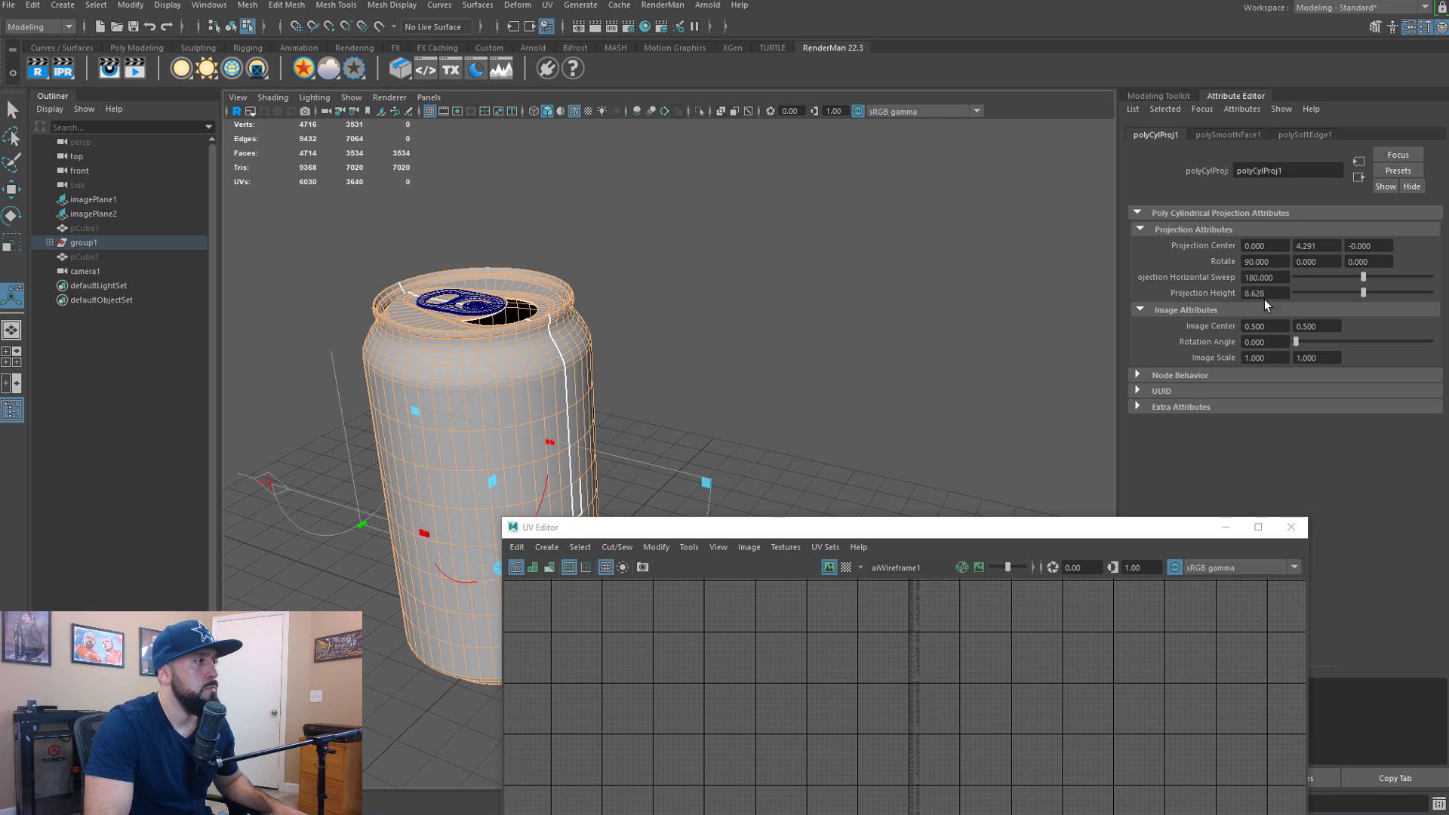
{"action": "left_click_drag", "start_coordinate": [639, 396], "coordinate": [647, 327], "text": "alt"}
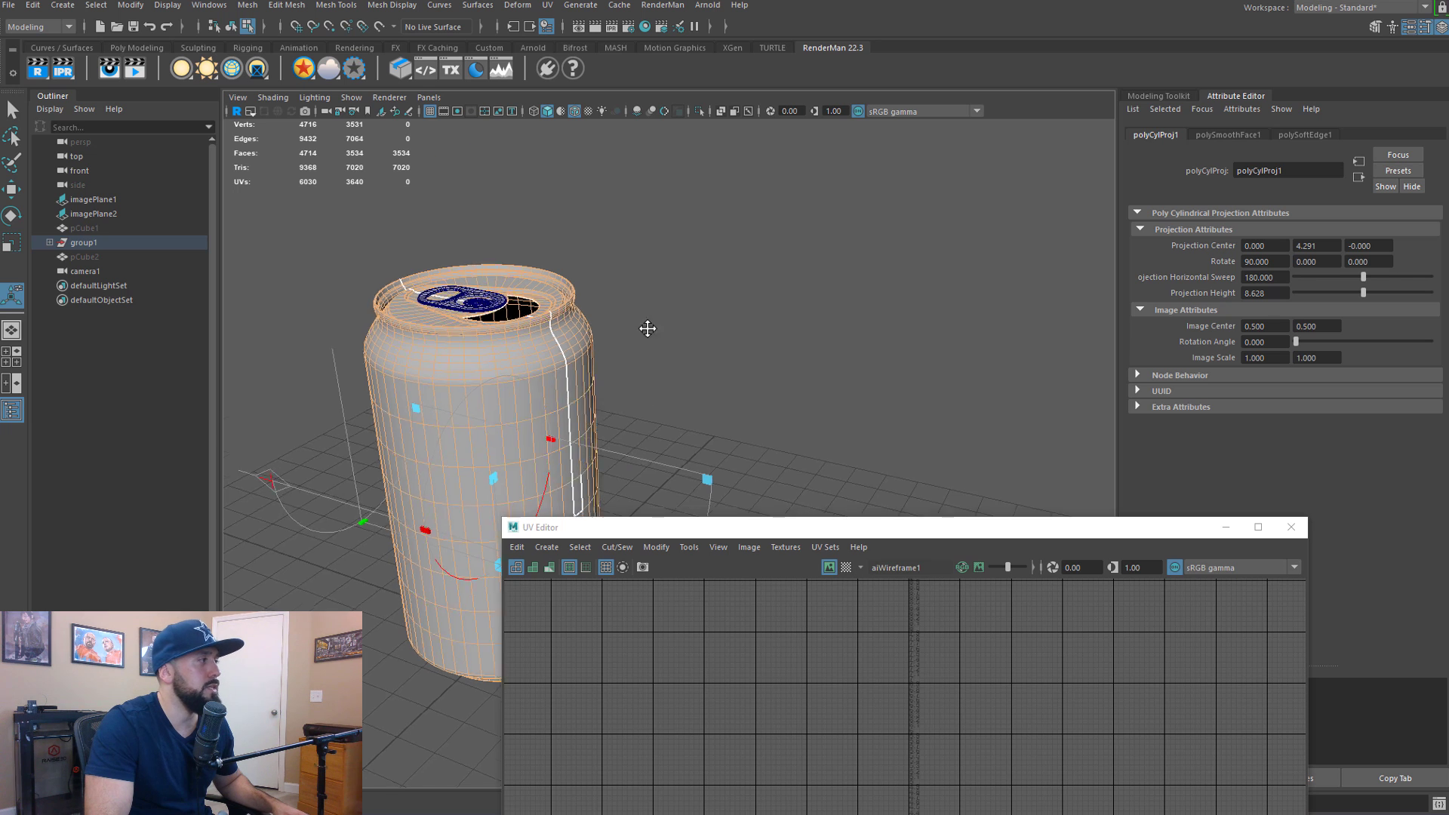
{"action": "middle_click_drag", "start_coordinate": [646, 326], "coordinate": [702, 256], "text": "alt"}
{"action": "left_click_drag", "start_coordinate": [700, 255], "coordinate": [726, 298], "text": "alt"}
{"action": "middle_click_drag", "start_coordinate": [513, 303], "coordinate": [561, 361], "text": "alt"}
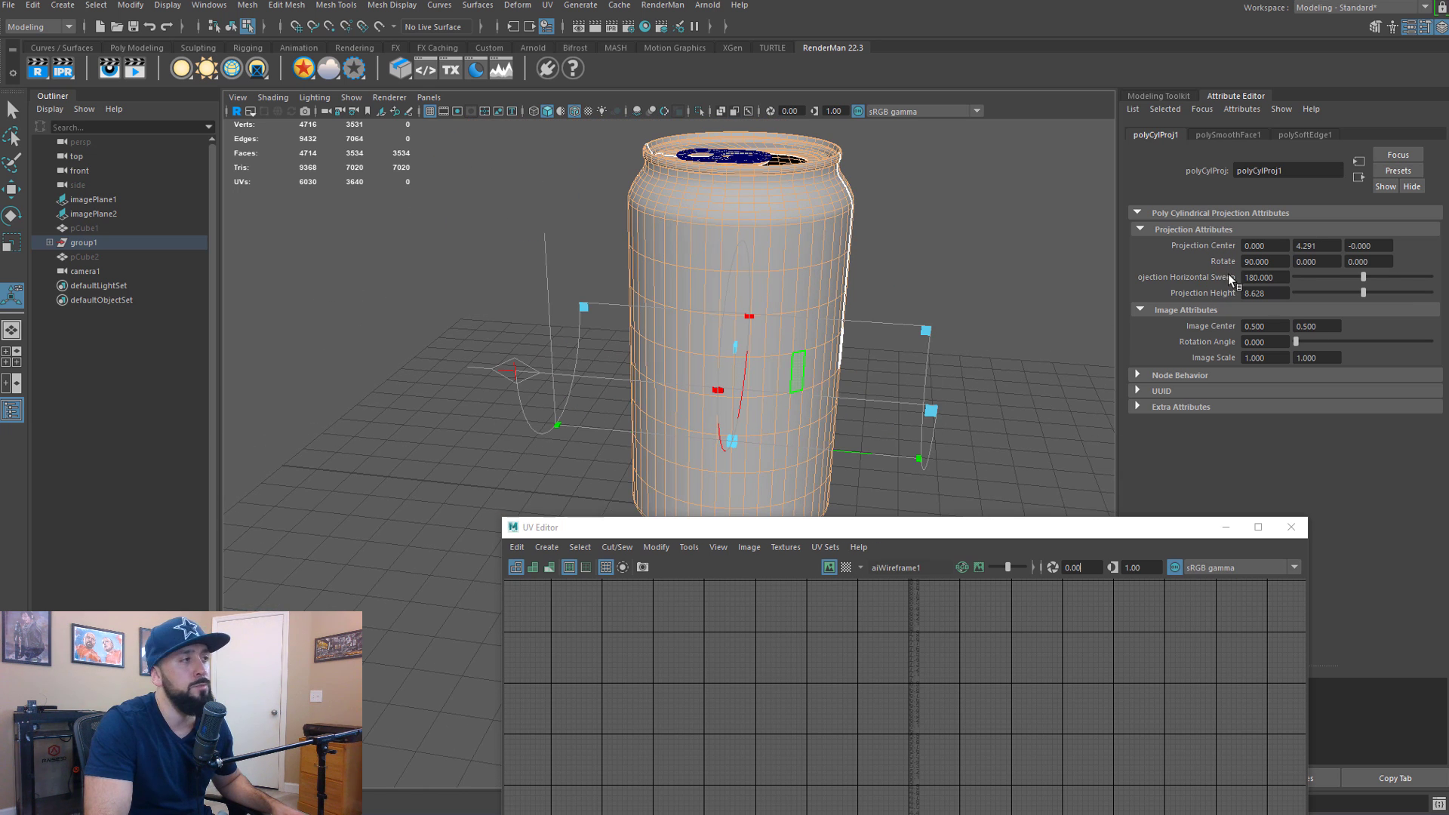
{"action": "left_click_drag", "start_coordinate": [1284, 261], "coordinate": [1161, 262]}
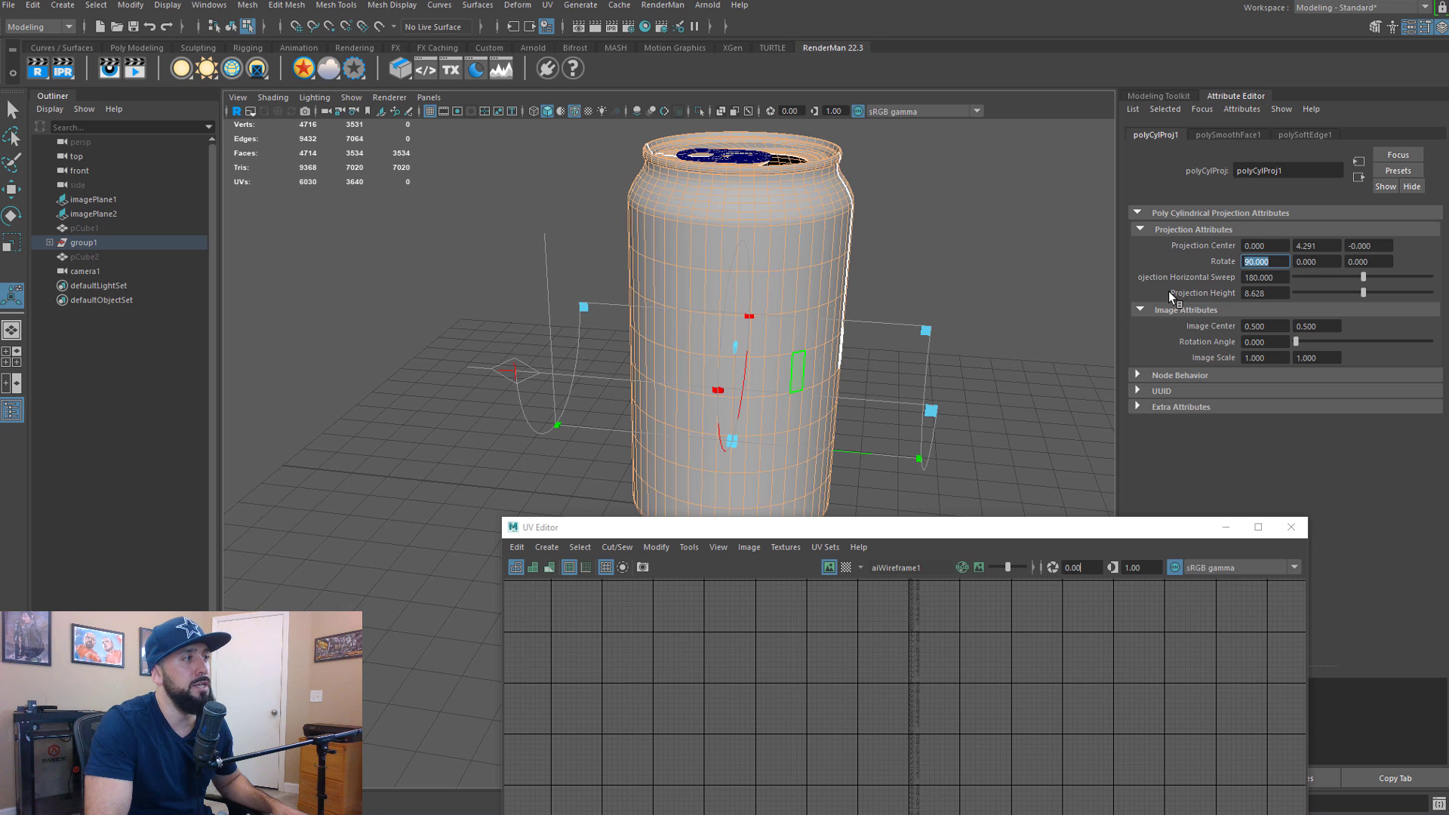
{"action": "type", "text": "0"}
{"action": "key", "text": "Return"}
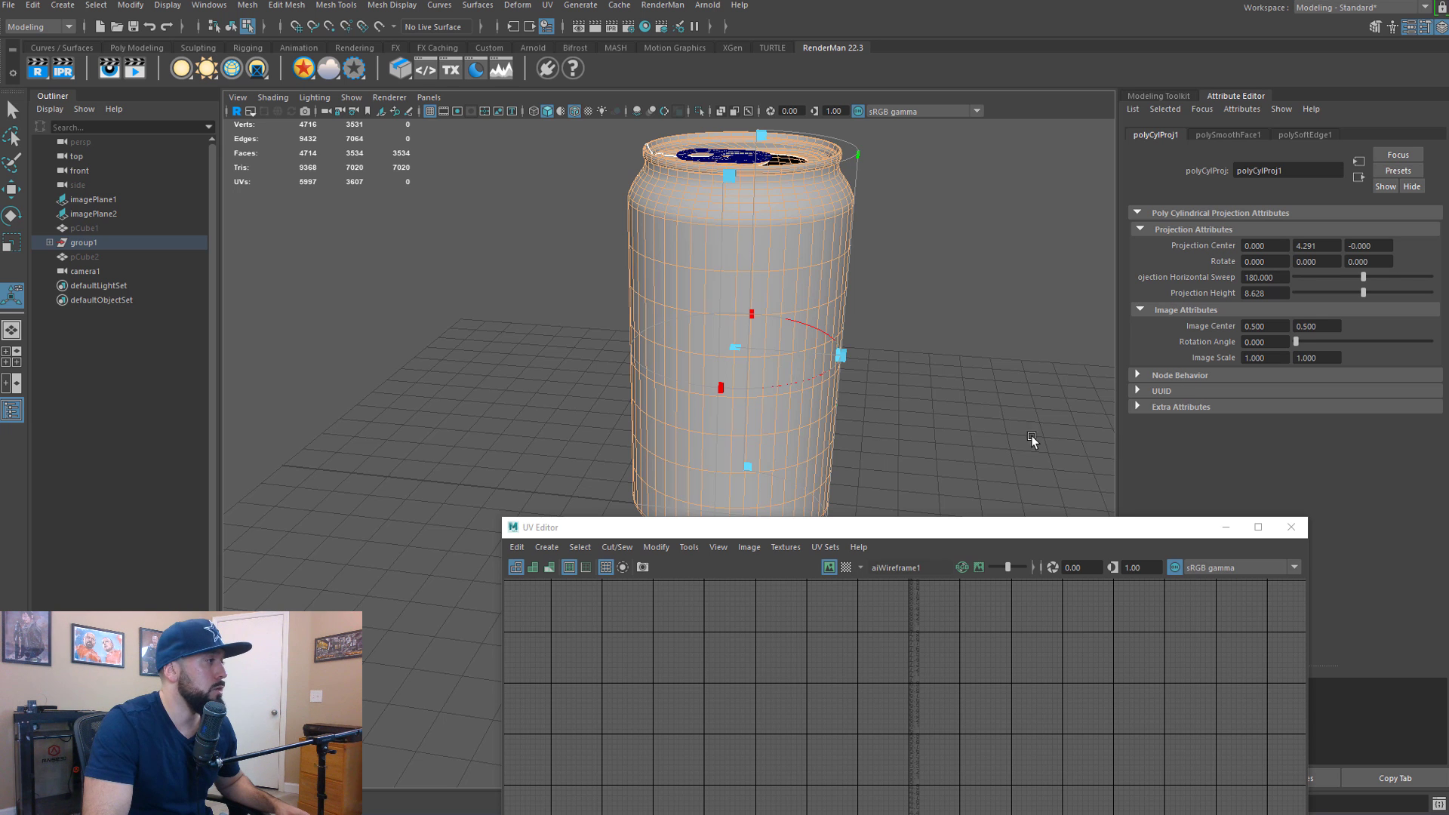
Place the UV Editor beside the can, frame the UV shell and display the checker map on it
{"action": "left_click_drag", "start_coordinate": [1003, 526], "coordinate": [1330, 114]}
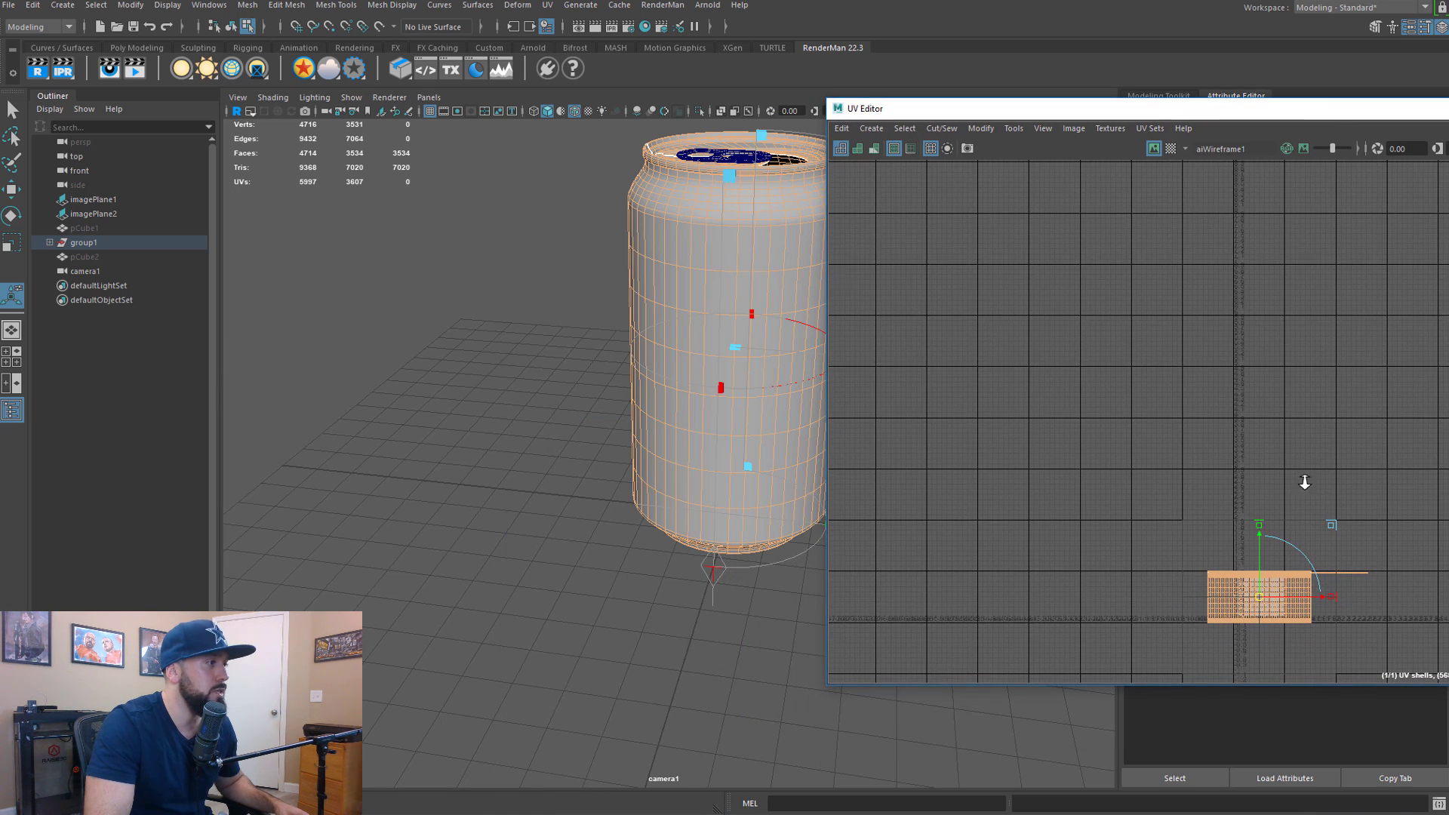
{"action": "scroll", "coordinate": [1305, 483], "scroll_direction": "up", "scroll_amount": 3}
{"action": "middle_click_drag", "start_coordinate": [1247, 664], "coordinate": [1321, 481], "text": "alt"}
{"action": "scroll", "coordinate": [1326, 420], "scroll_direction": "up", "scroll_amount": 4}
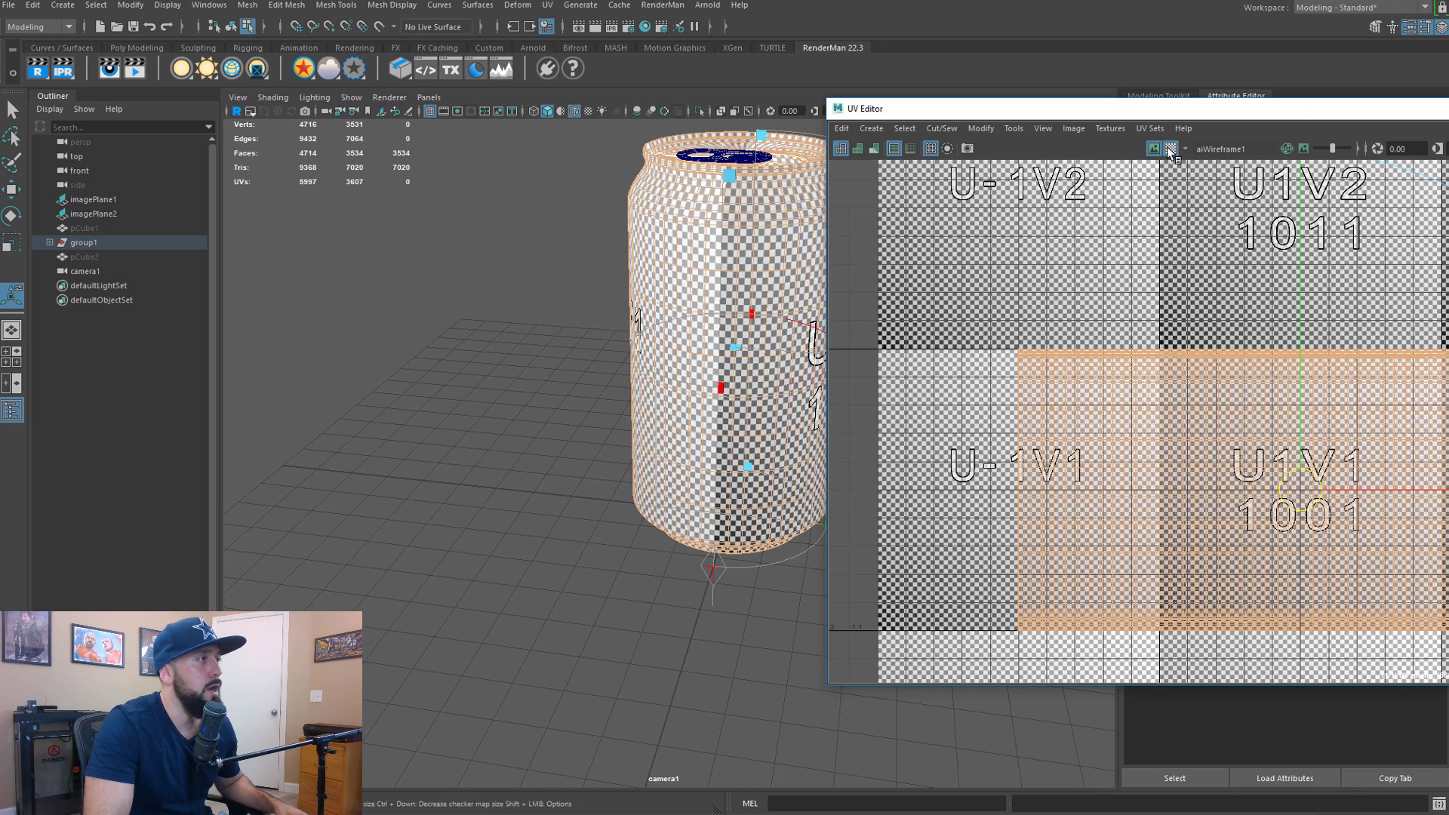
{"action": "left_click", "coordinate": [1170, 148]}
{"action": "left_click", "coordinate": [1170, 148]}
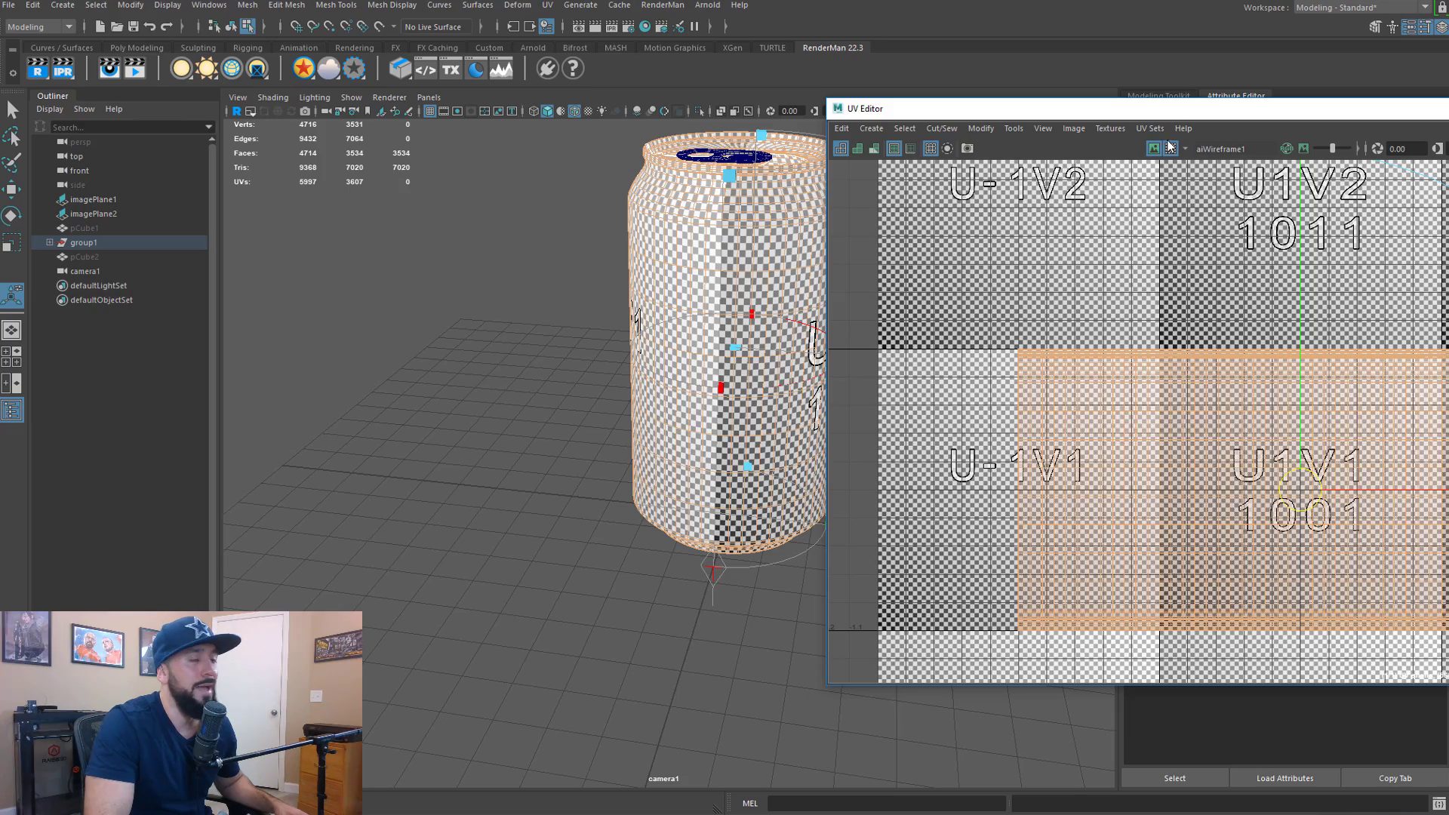
Examine the checker pattern around the can's side and shoulder for stretching
{"action": "scroll", "coordinate": [641, 373], "scroll_direction": "up", "scroll_amount": 5}
{"action": "middle_click_drag", "start_coordinate": [665, 351], "coordinate": [600, 538], "text": "alt"}
{"action": "left_click_drag", "start_coordinate": [600, 538], "coordinate": [560, 553], "text": "alt"}
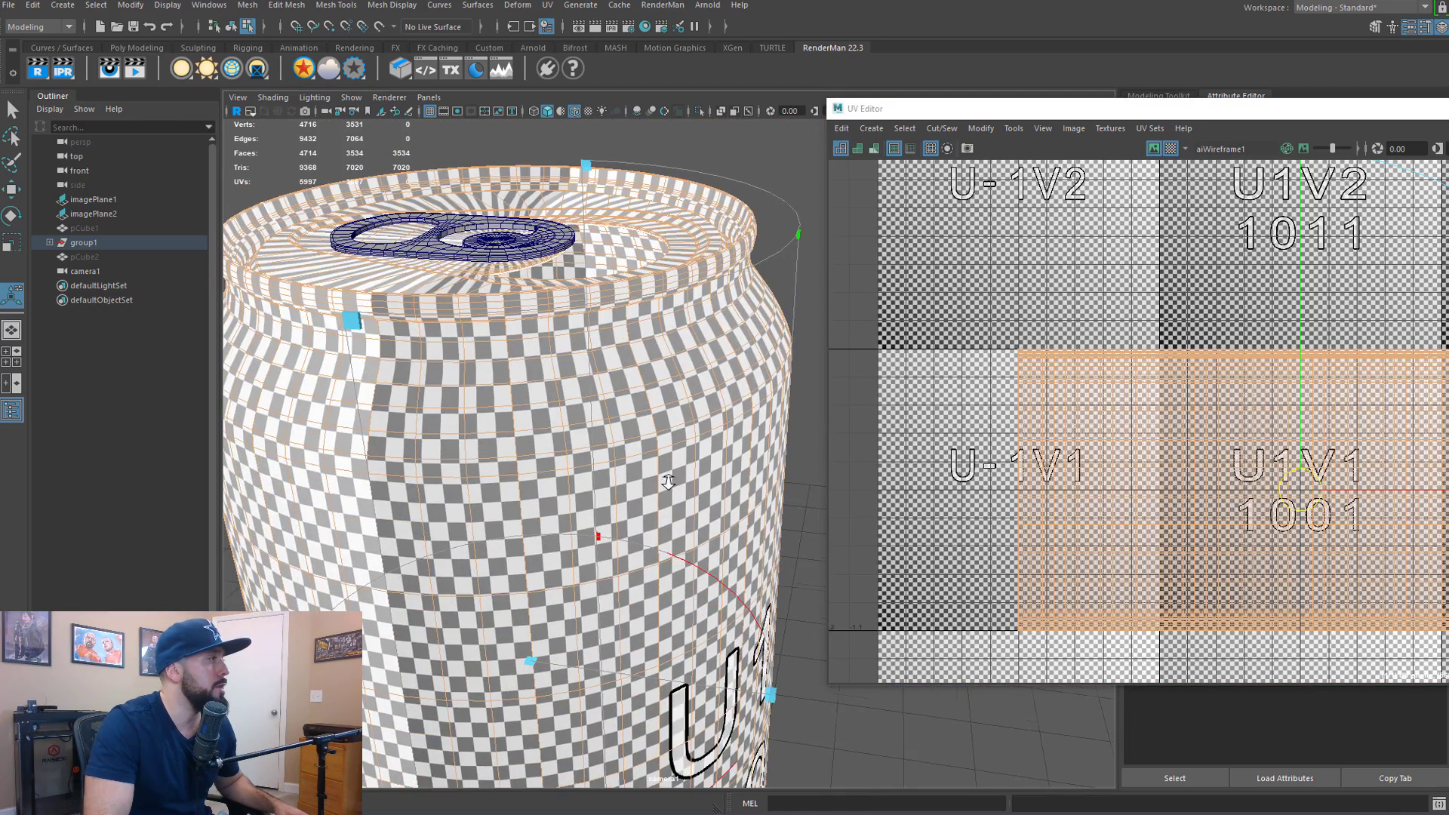
{"action": "scroll", "coordinate": [528, 467], "scroll_direction": "down", "scroll_amount": 5}
{"action": "left_click_drag", "start_coordinate": [522, 466], "coordinate": [545, 441], "text": "alt"}
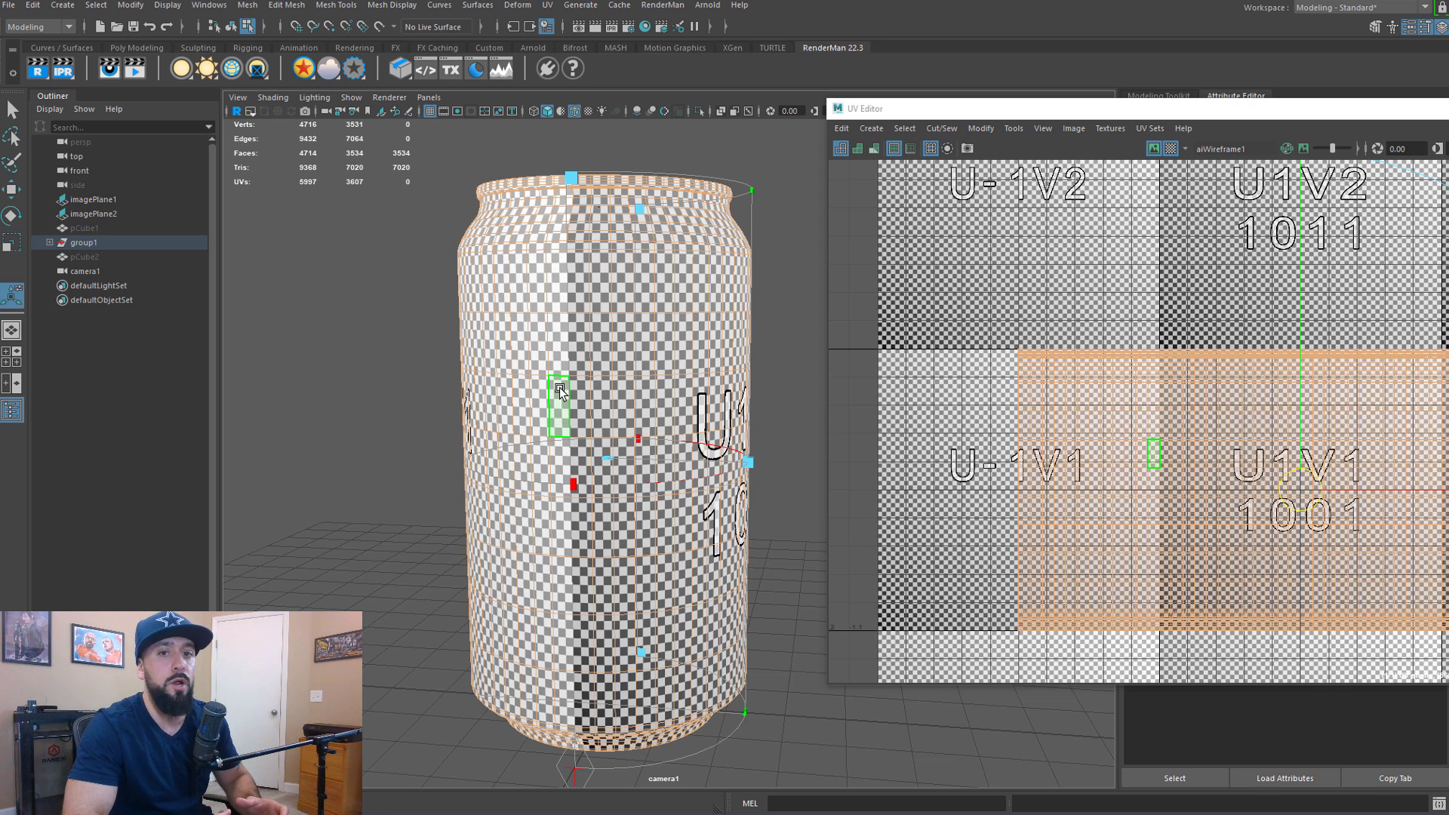
{"action": "scroll", "coordinate": [640, 457], "scroll_direction": "up", "scroll_amount": 3}
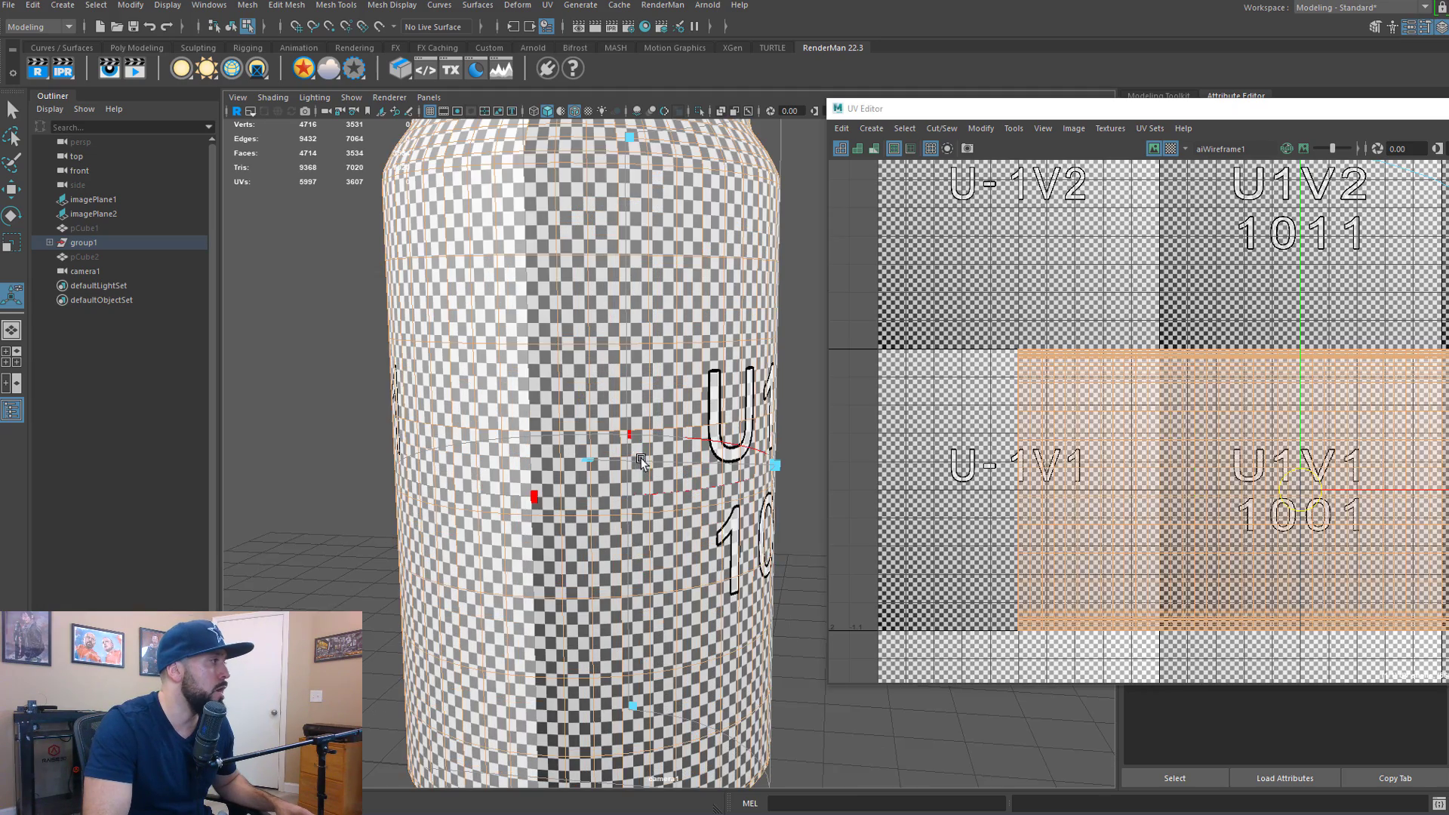
{"action": "middle_click_drag", "start_coordinate": [621, 442], "coordinate": [578, 339], "text": "alt"}
{"action": "left_click_drag", "start_coordinate": [568, 367], "coordinate": [522, 442], "text": "alt"}
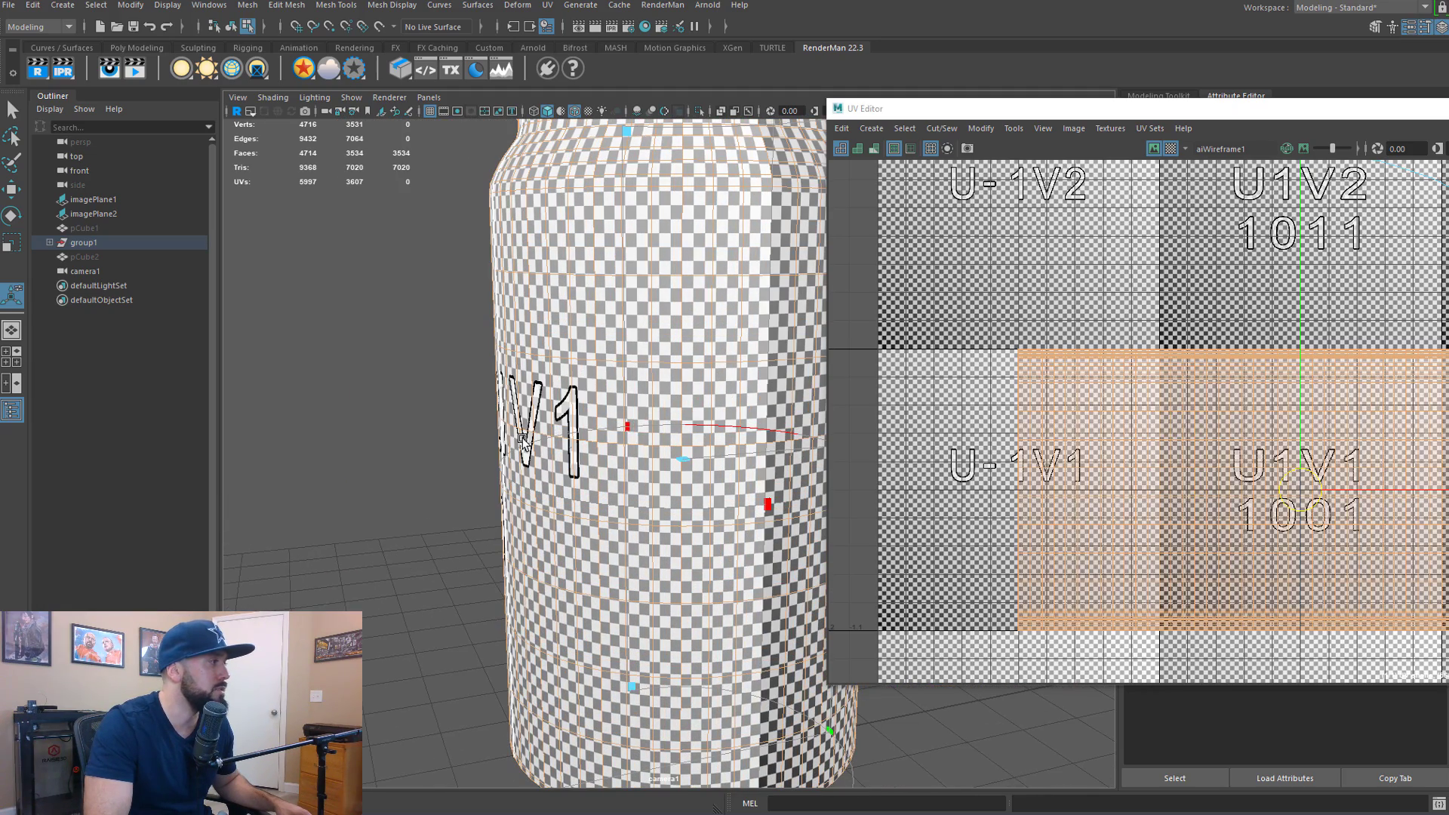
Examine the checker pattern on the can's lid and around the mouth opening
{"action": "left_click_drag", "start_coordinate": [691, 394], "coordinate": [572, 543], "text": "alt"}
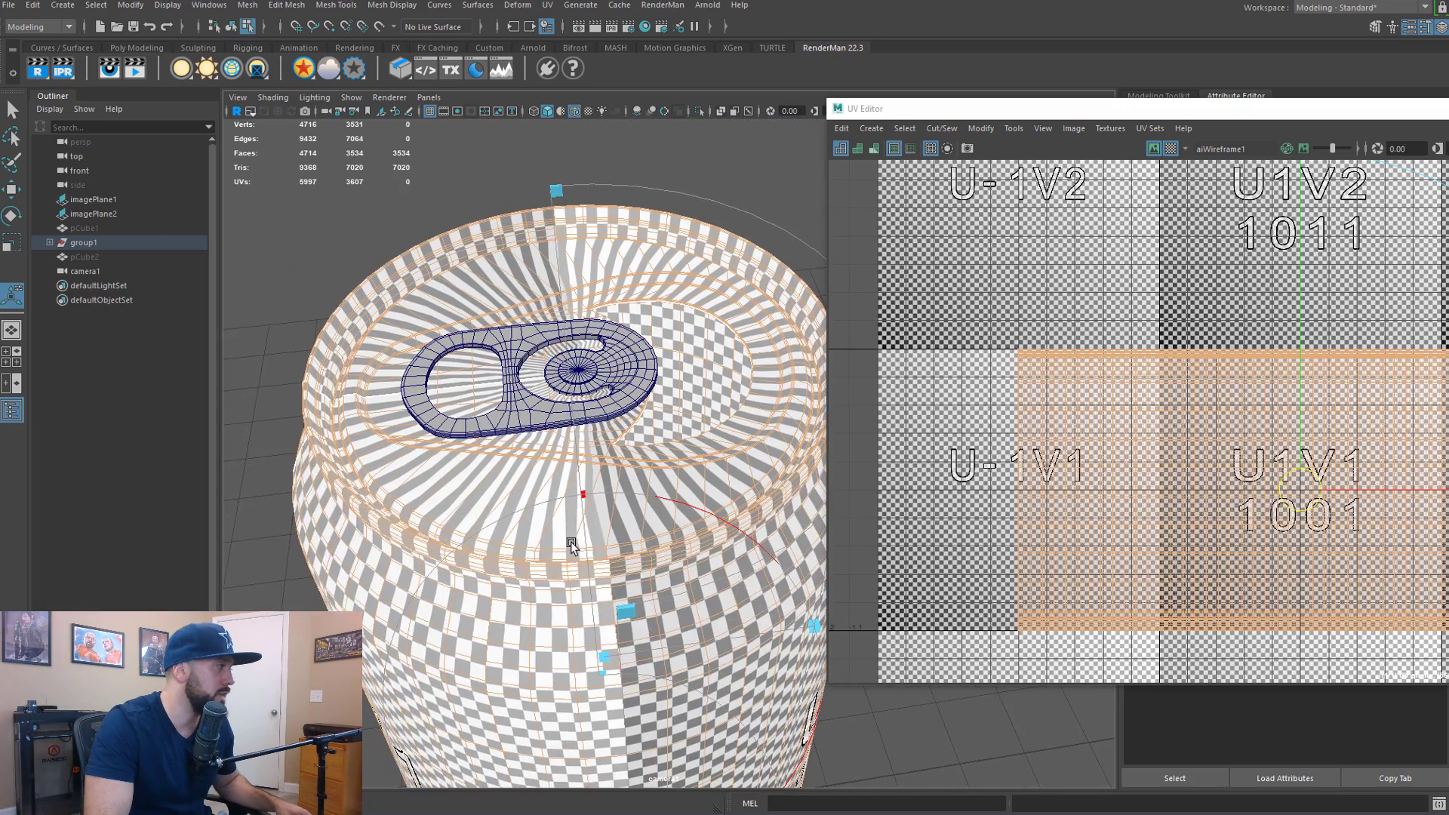
{"action": "right_click_drag", "start_coordinate": [572, 544], "coordinate": [659, 522], "text": "alt"}
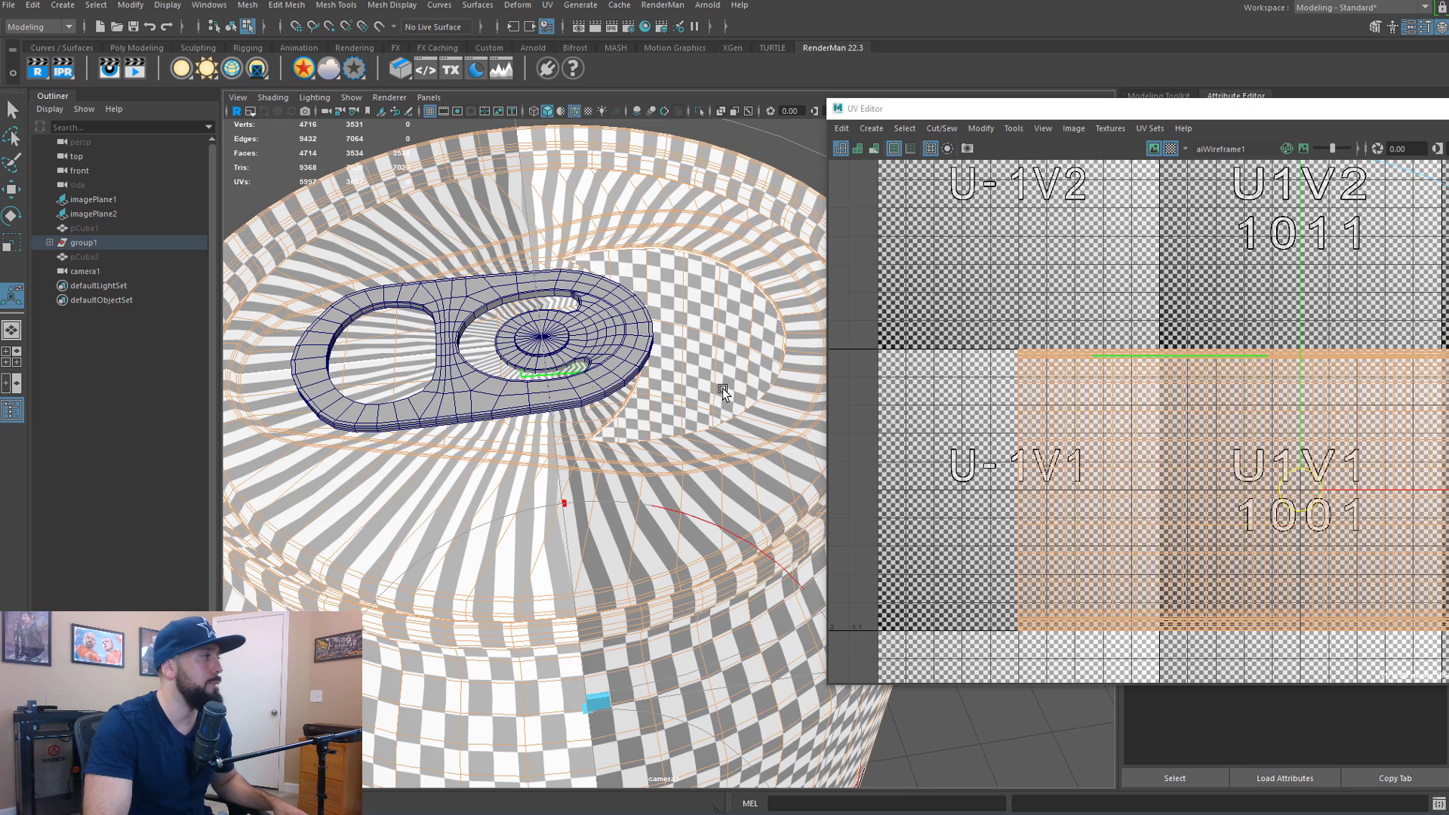
{"action": "scroll", "coordinate": [498, 277], "scroll_direction": "down", "scroll_amount": 5}
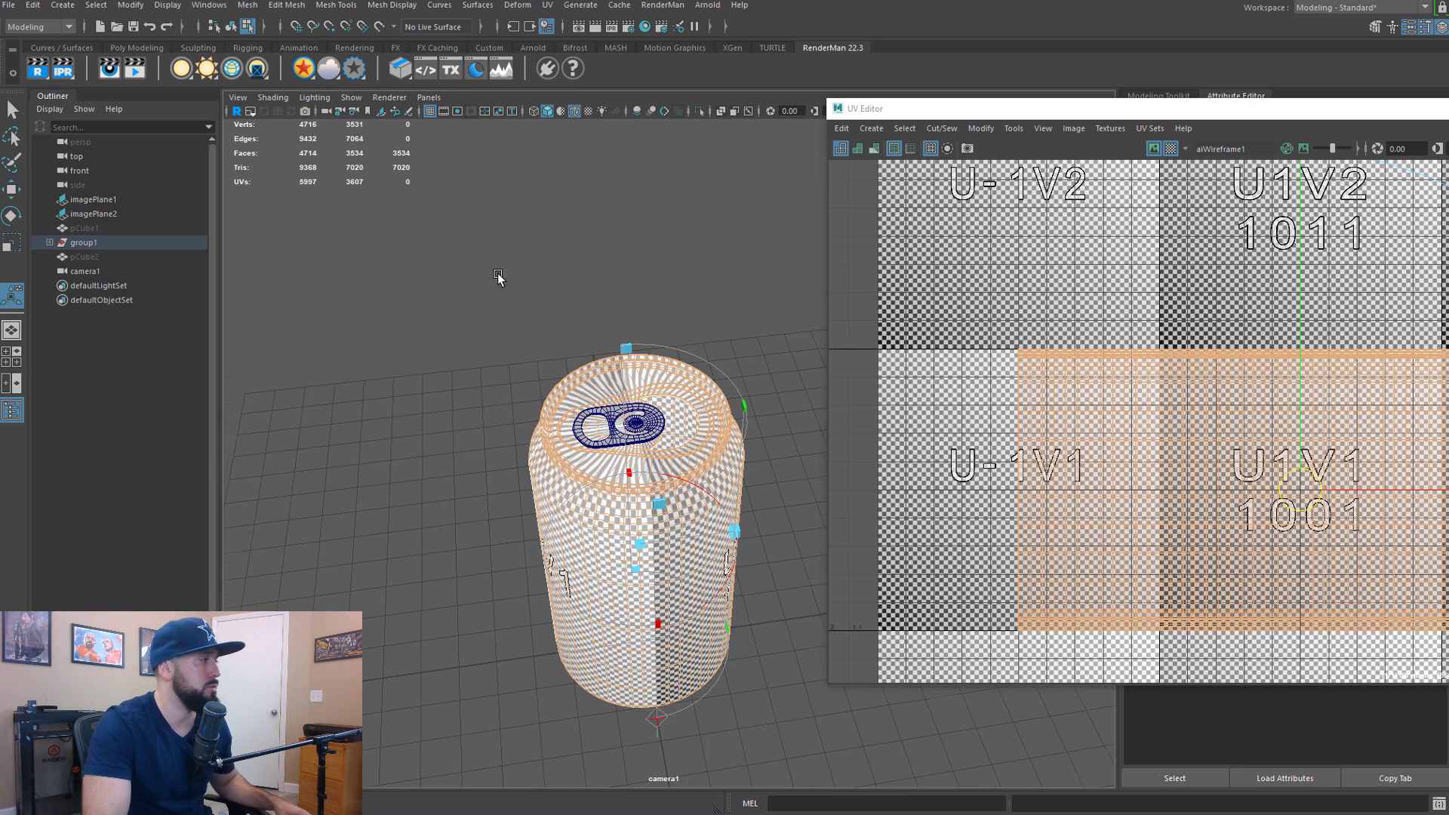
{"action": "scroll", "coordinate": [620, 412], "scroll_direction": "up", "scroll_amount": 3}
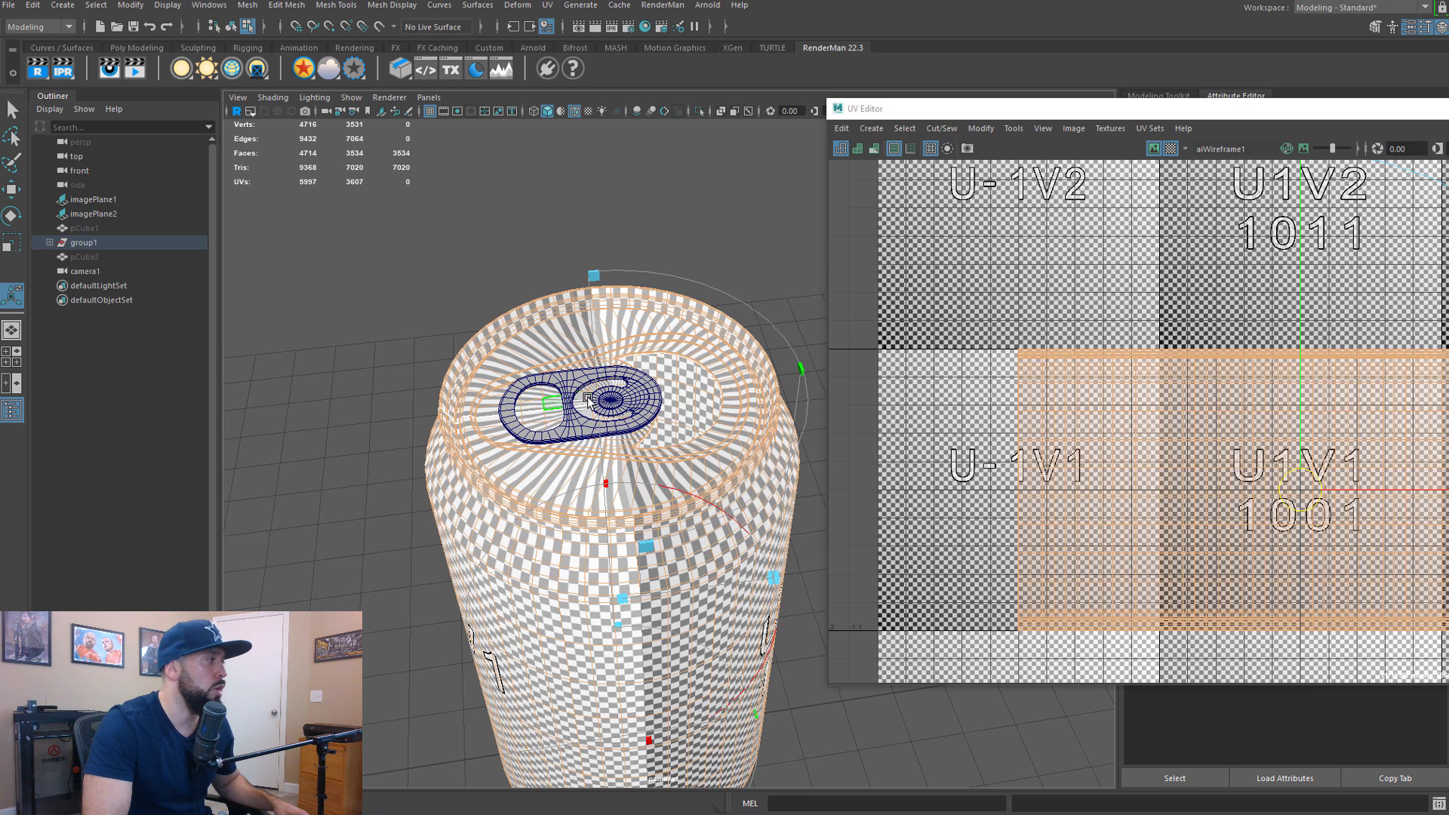
{"action": "scroll", "coordinate": [638, 407], "scroll_direction": "up", "scroll_amount": 5}
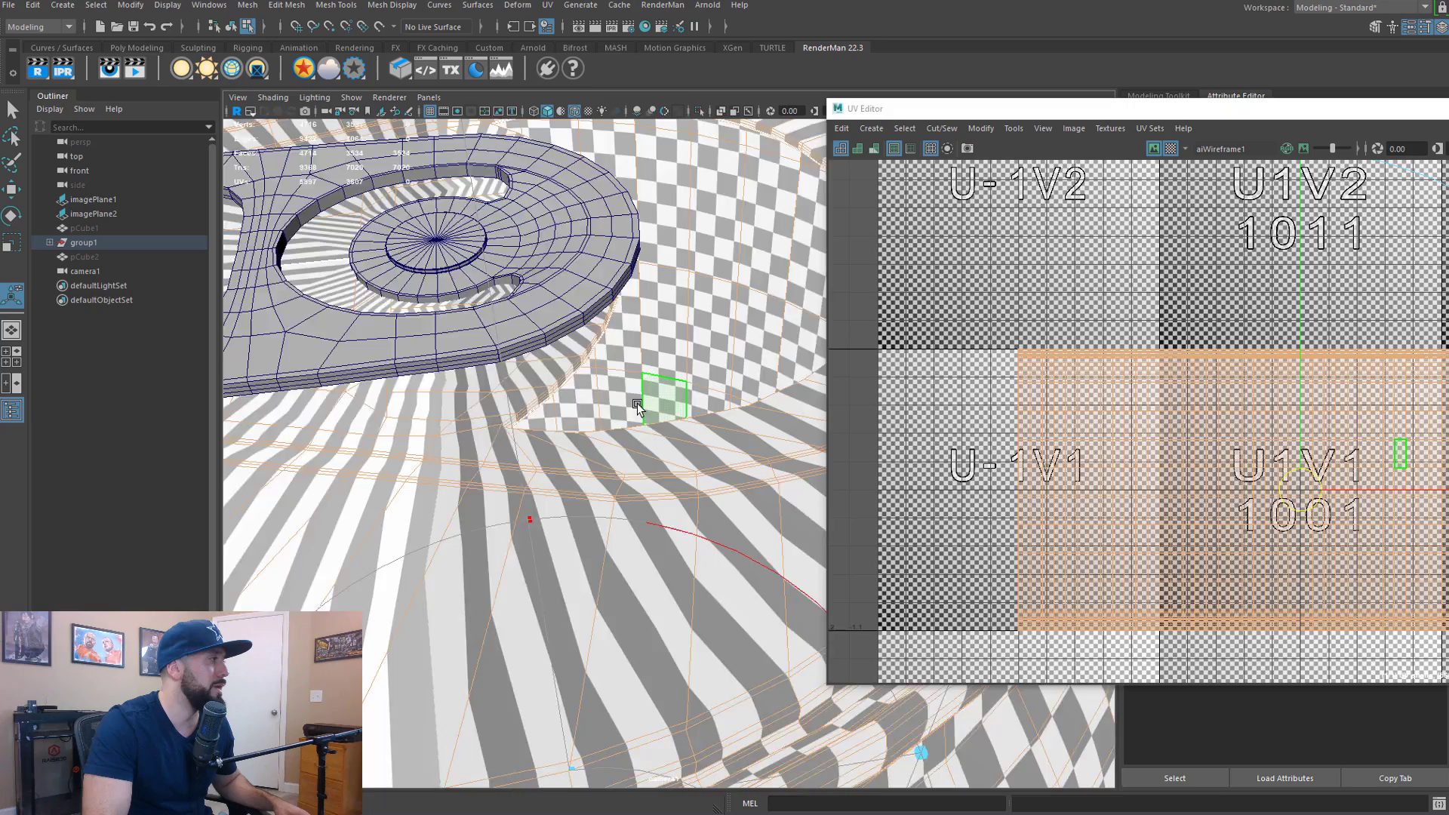
{"action": "scroll", "coordinate": [638, 408], "scroll_direction": "down", "scroll_amount": 5}
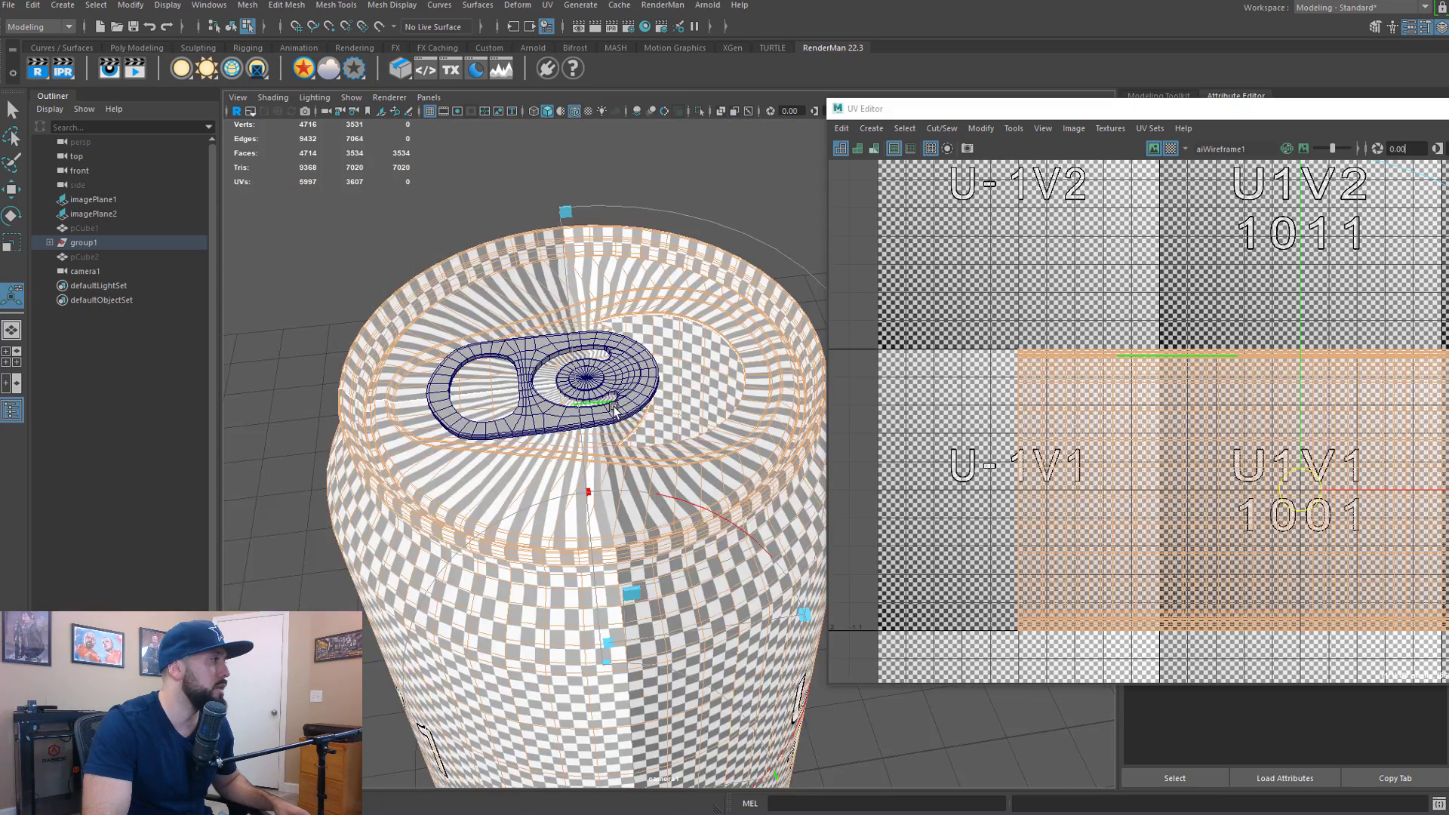
Select a face loop around the tab recess on the lid and grow the selection across the lid's inner surface
{"action": "left_click_drag", "start_coordinate": [606, 406], "coordinate": [569, 324], "text": "alt"}
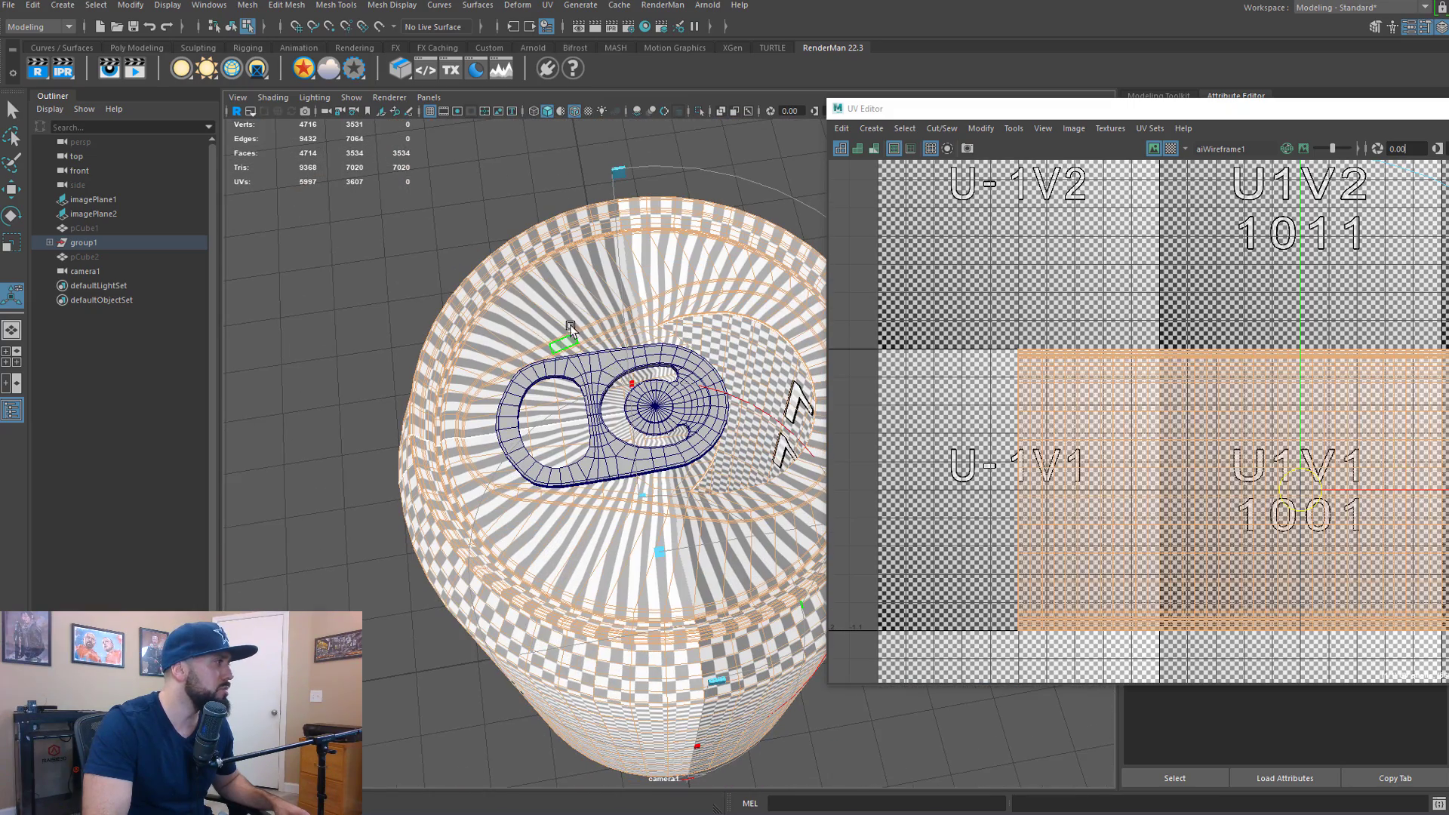
{"action": "right_click_drag", "start_coordinate": [574, 326], "coordinate": [575, 346]}
{"action": "left_click", "coordinate": [584, 282]}
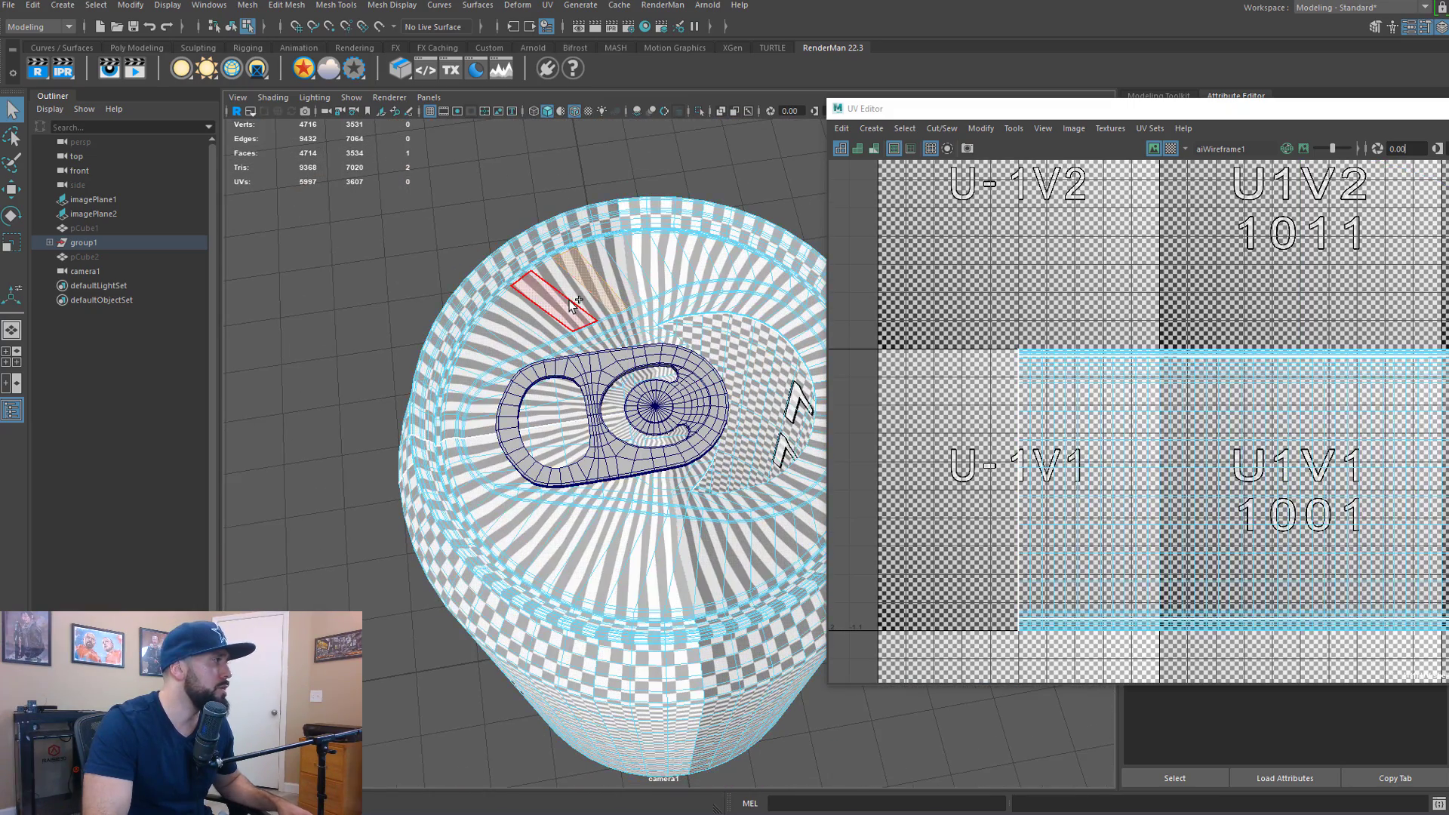
{"action": "scroll", "coordinate": [645, 336], "scroll_direction": "up", "scroll_amount": 3}
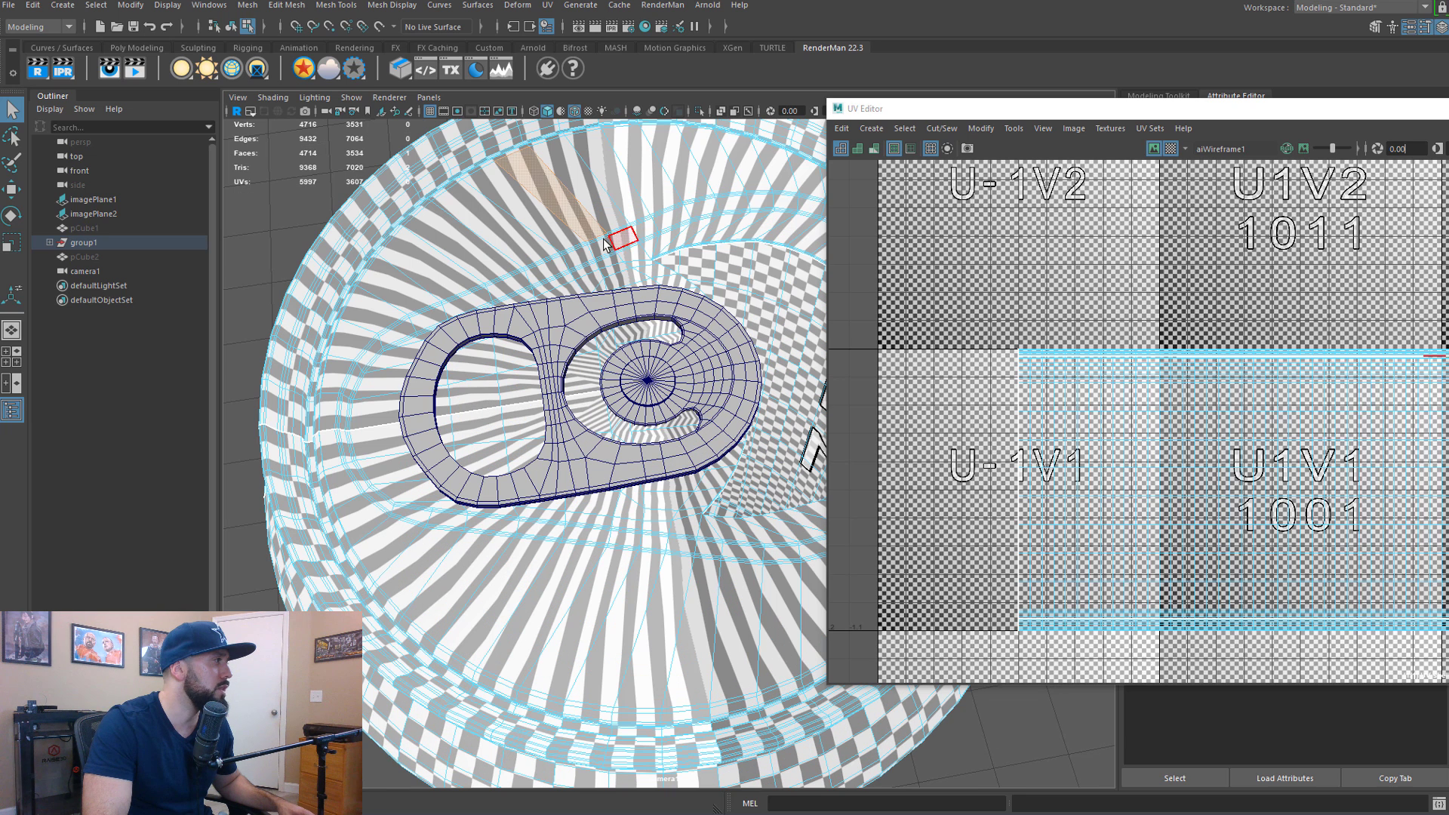
{"action": "left_click", "coordinate": [624, 237]}
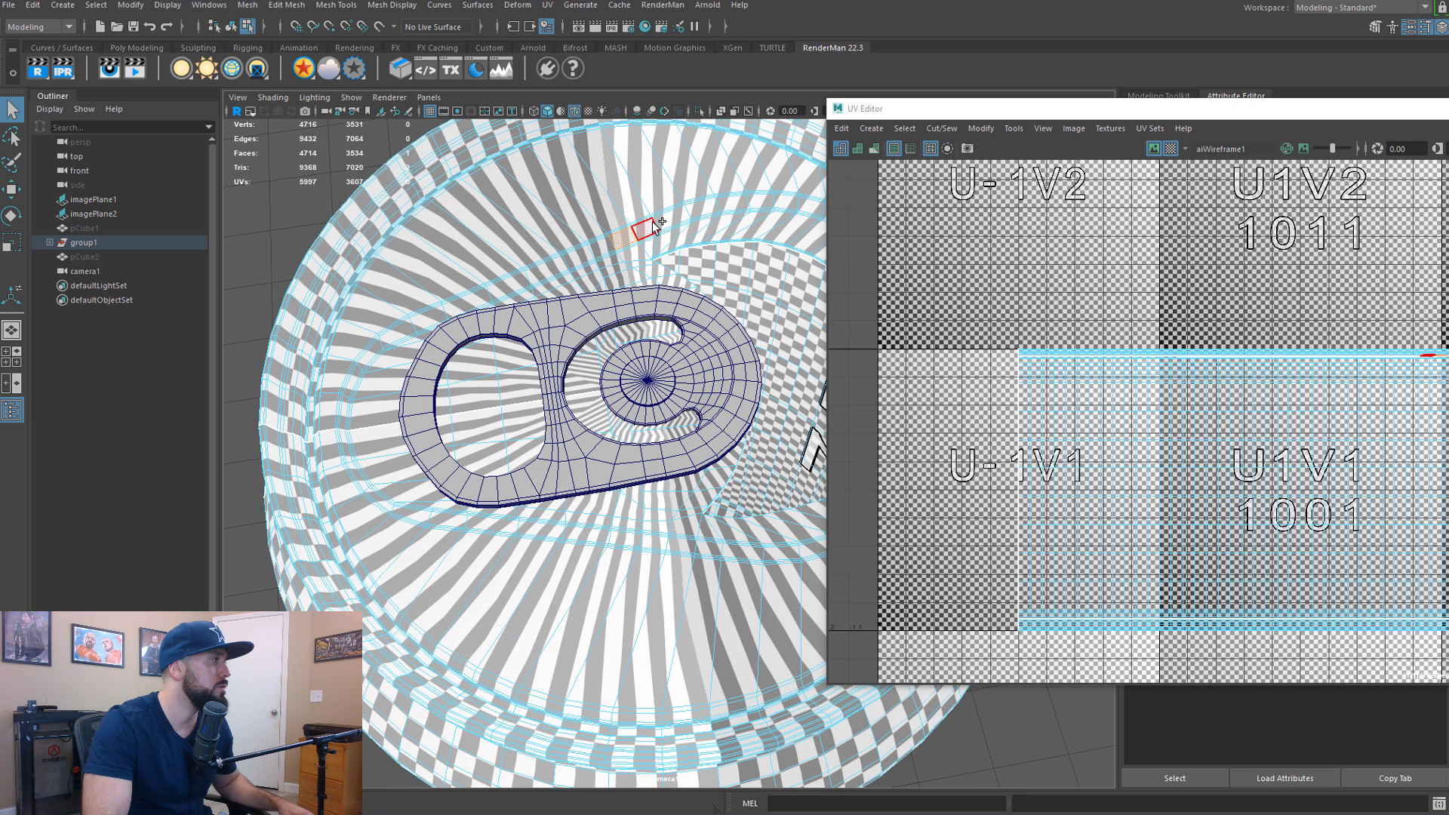
{"action": "double_click", "coordinate": [652, 221], "text": "shift"}
{"action": "key", "text": "shift+period"}
{"action": "key", "text": "shift+period"}
{"action": "key", "text": "shift+period"}
{"action": "key", "text": "shift+period"}
{"action": "key", "text": "shift+period"}
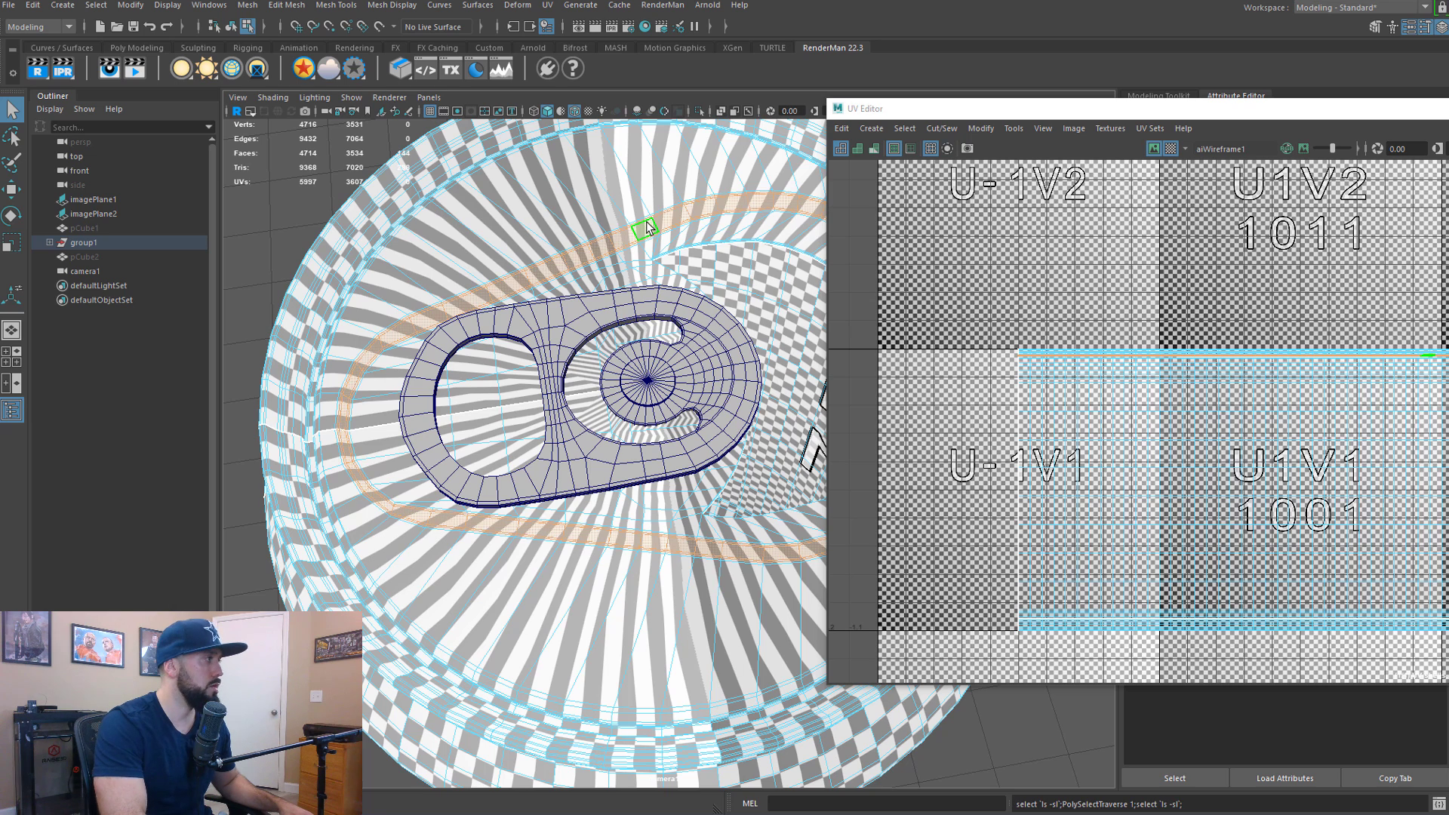
{"action": "key", "text": "shift+period"}
{"action": "key", "text": "shift+period"}
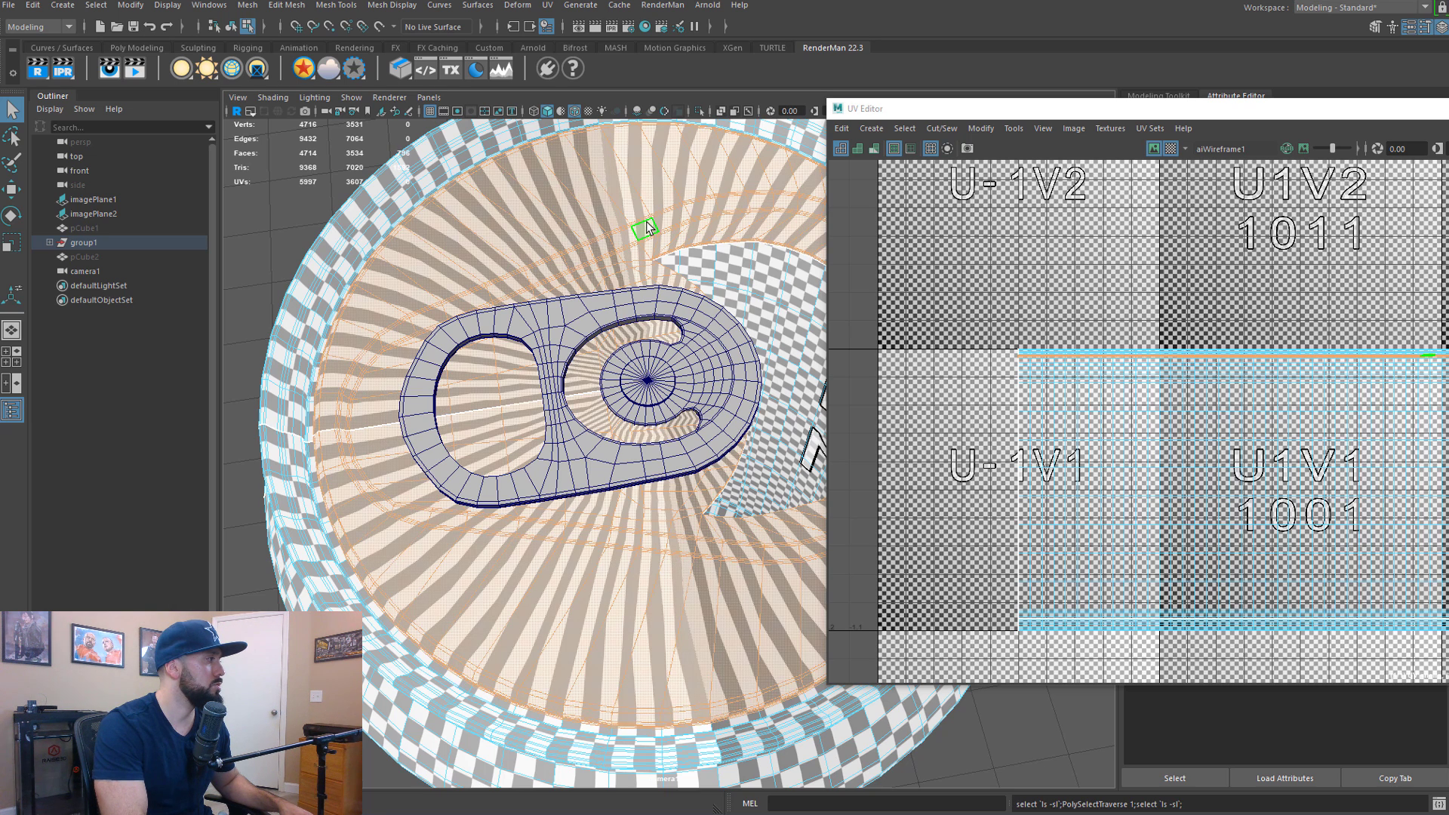
Grow the lid face selection once more and project it with a planar mapping along the Y axis, fitted to the bounding box
{"action": "key", "text": "shift+period"}
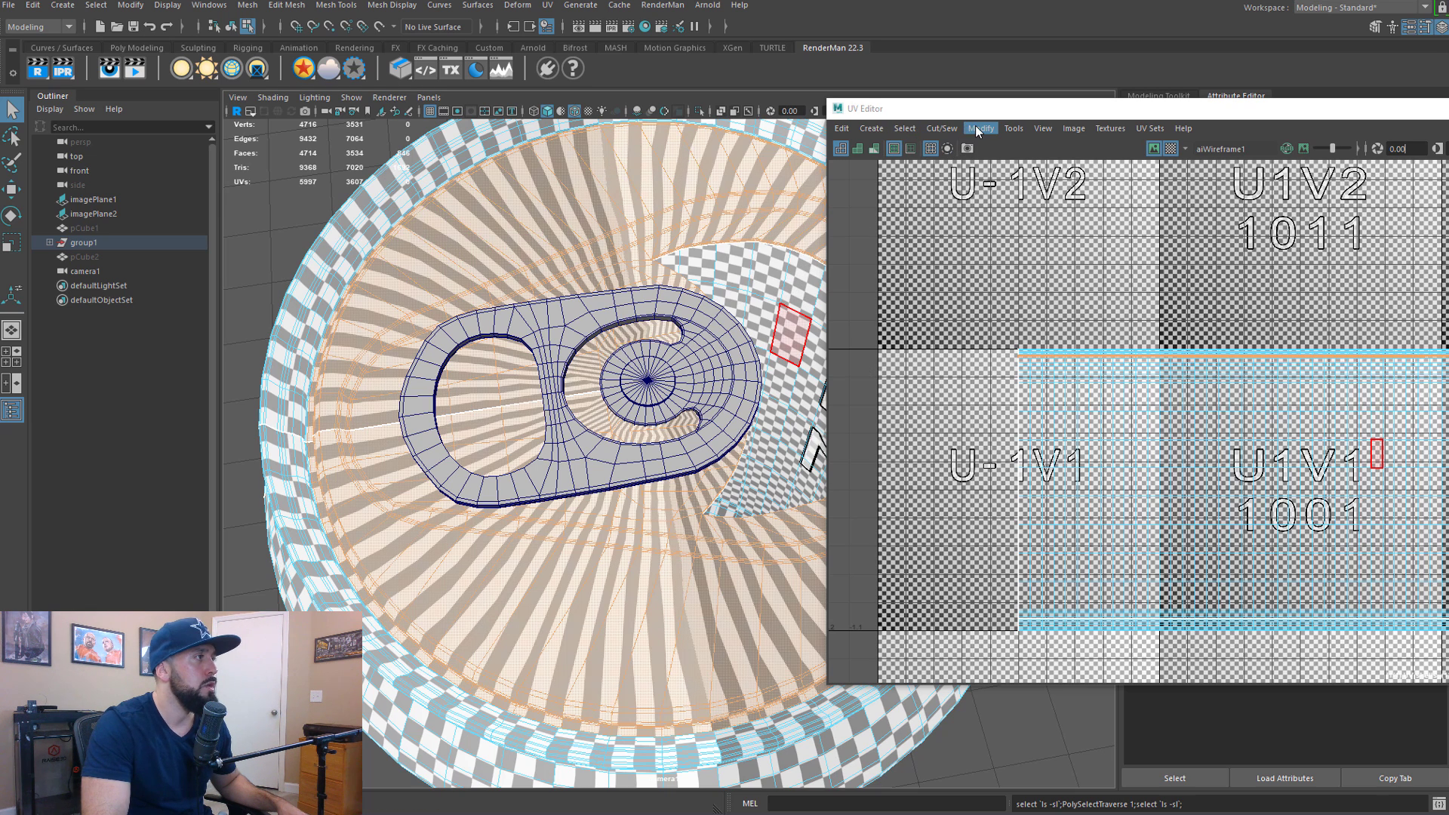
{"action": "left_click", "coordinate": [861, 130]}
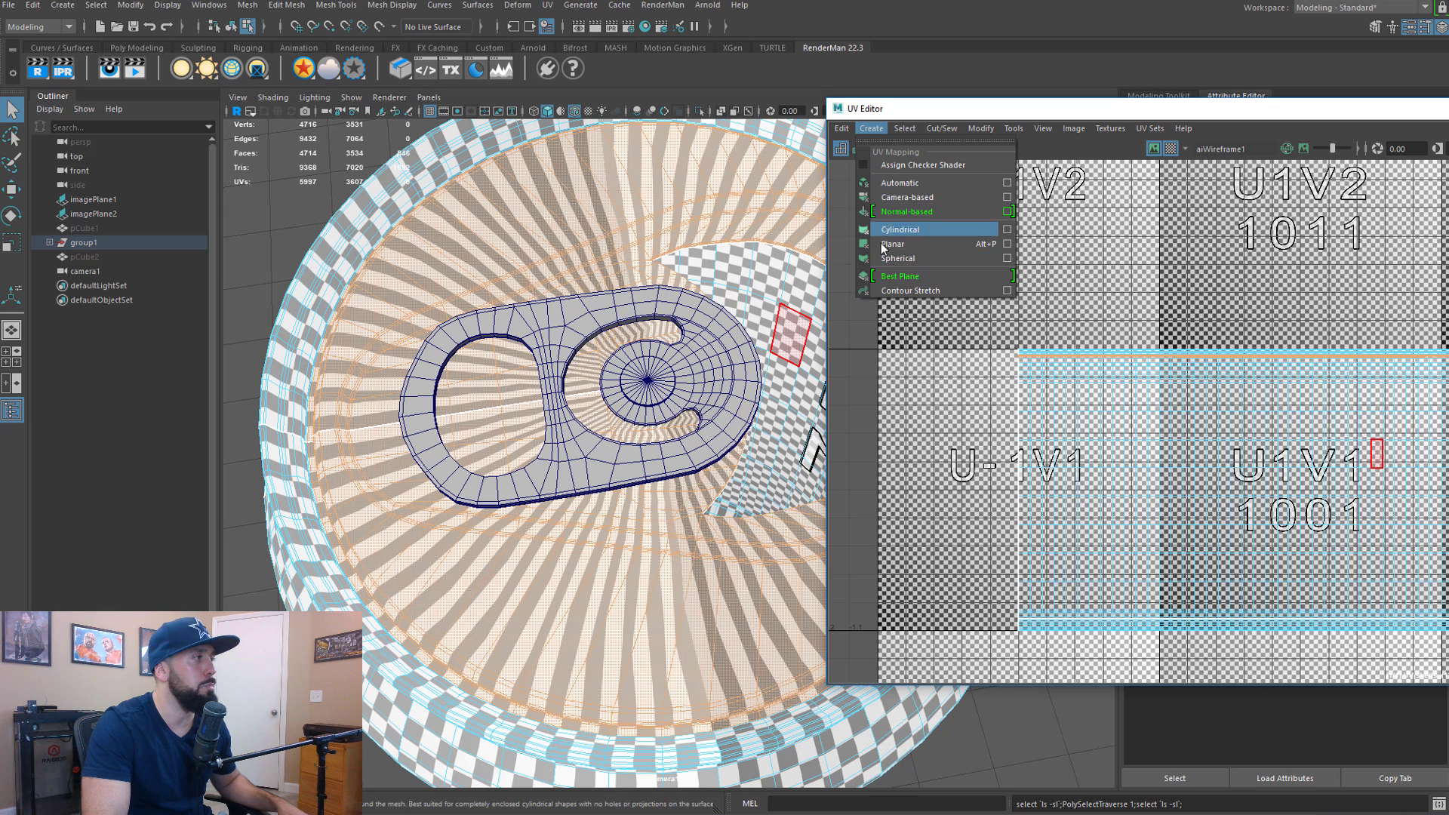
{"action": "left_click", "coordinate": [643, 2]}
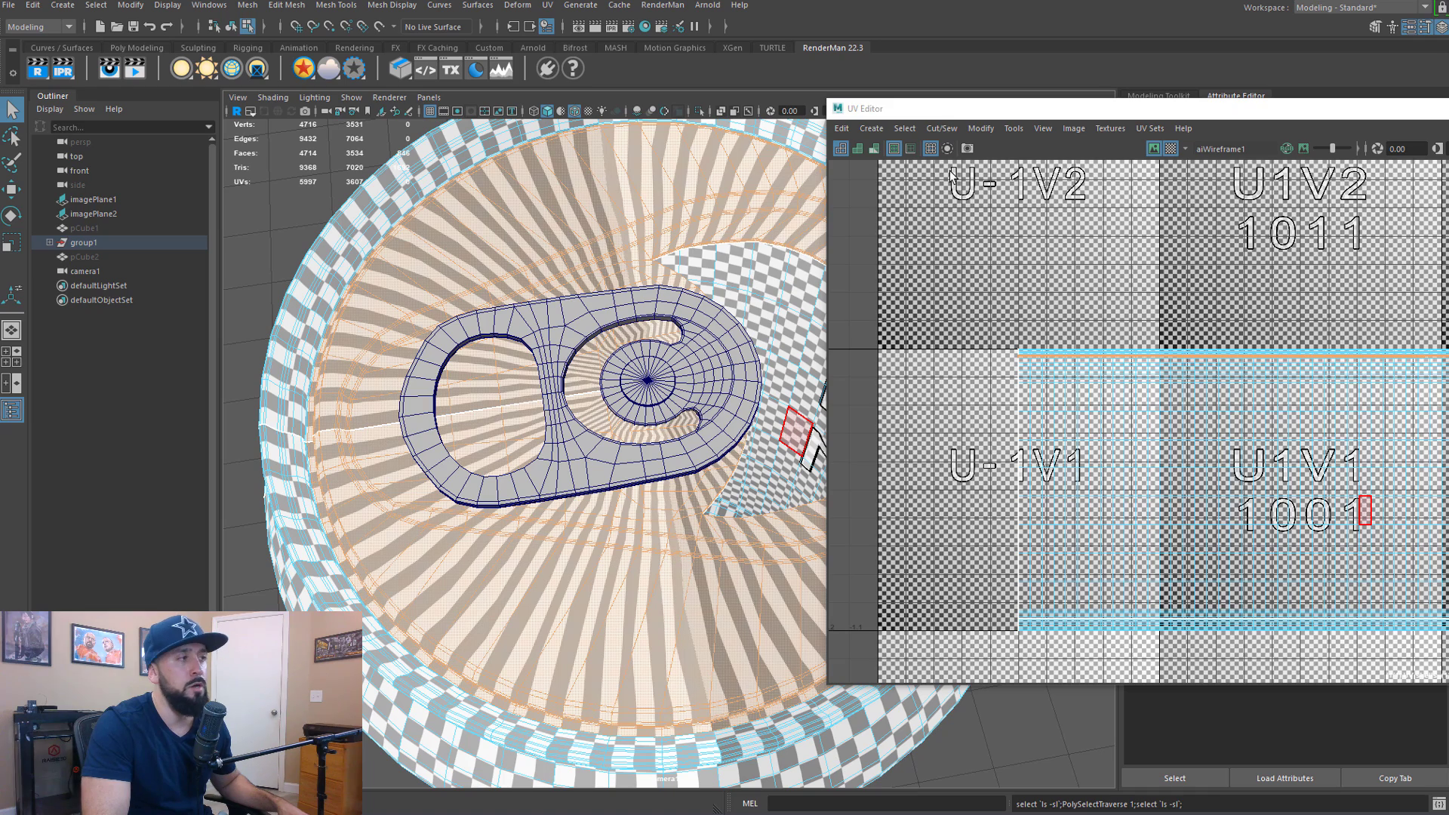
{"action": "scroll", "coordinate": [1256, 322], "scroll_direction": "up", "scroll_amount": 3}
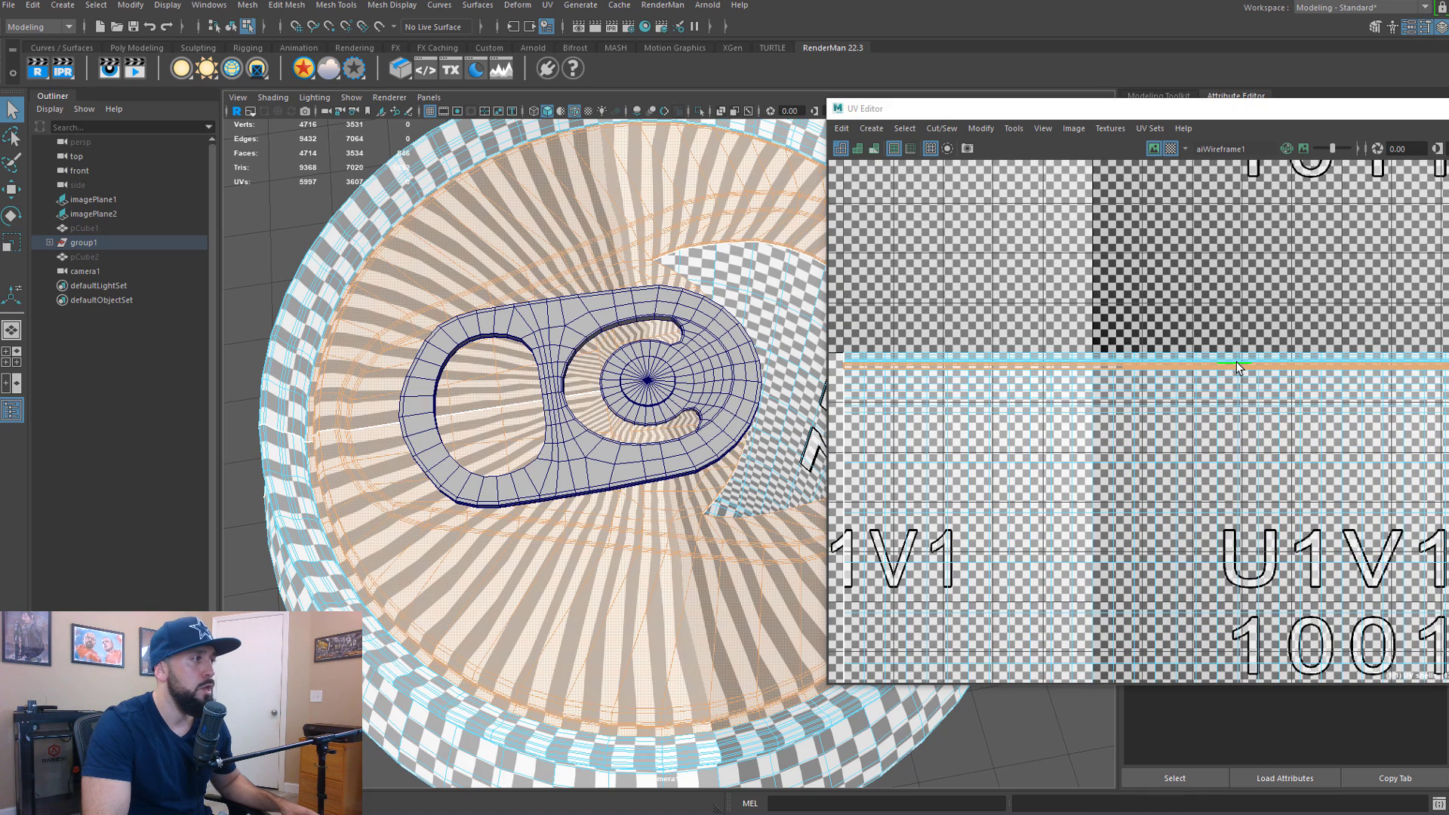
{"action": "right_click", "coordinate": [1238, 365], "text": "shift"}
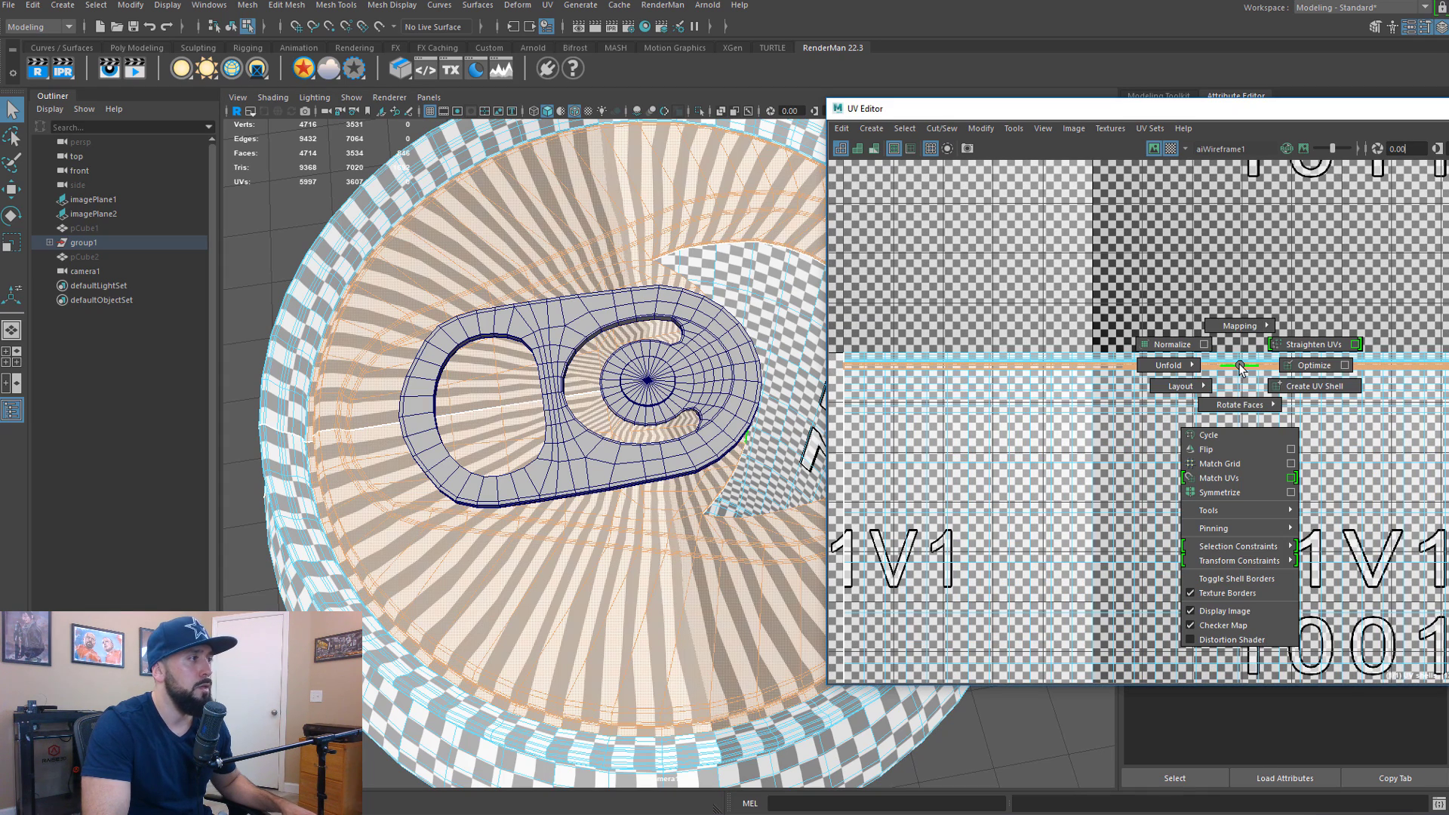
{"action": "right_click_drag", "start_coordinate": [1239, 364], "coordinate": [1281, 286], "text": "shift"}
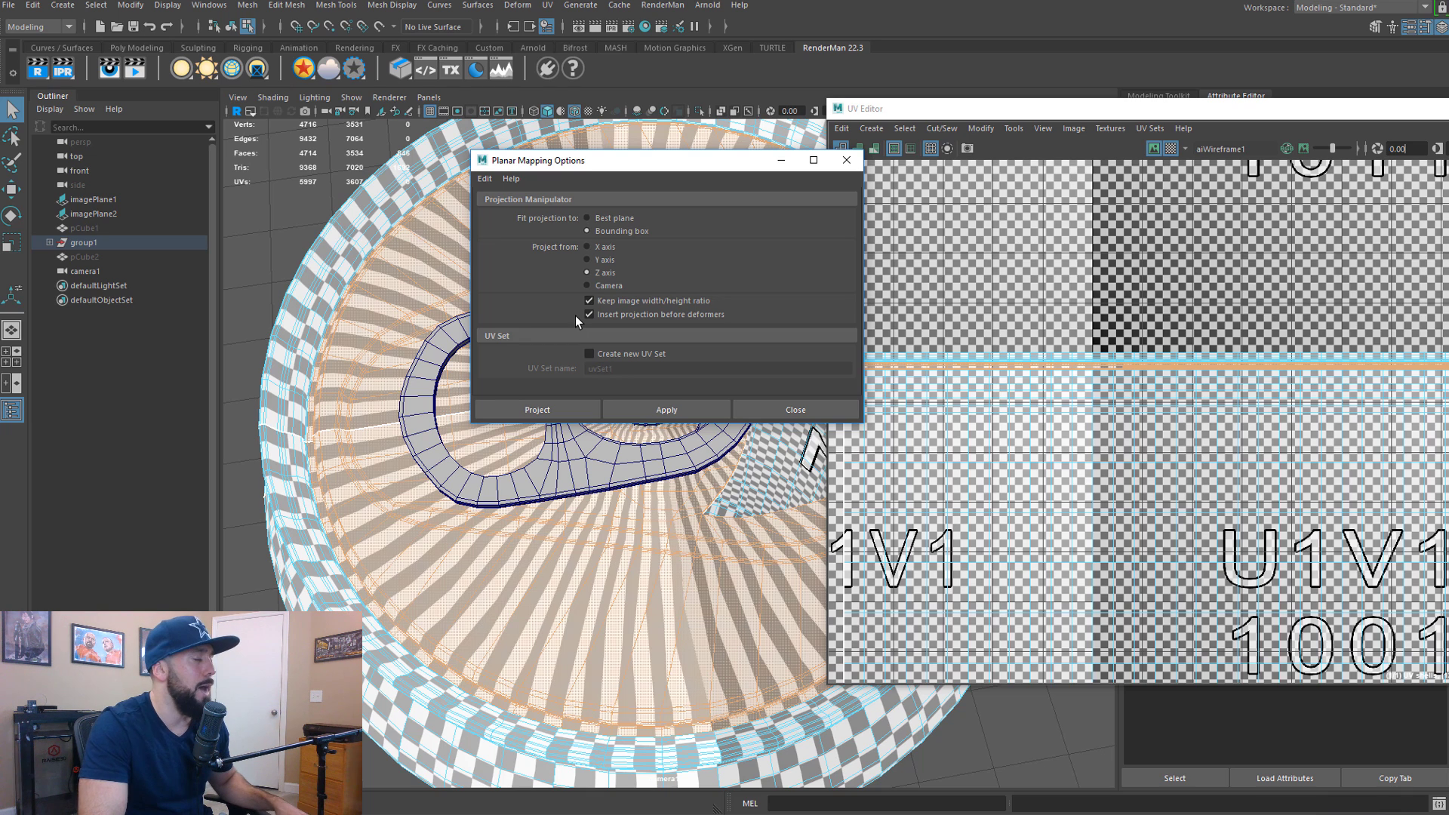
{"action": "left_click", "coordinate": [602, 259]}
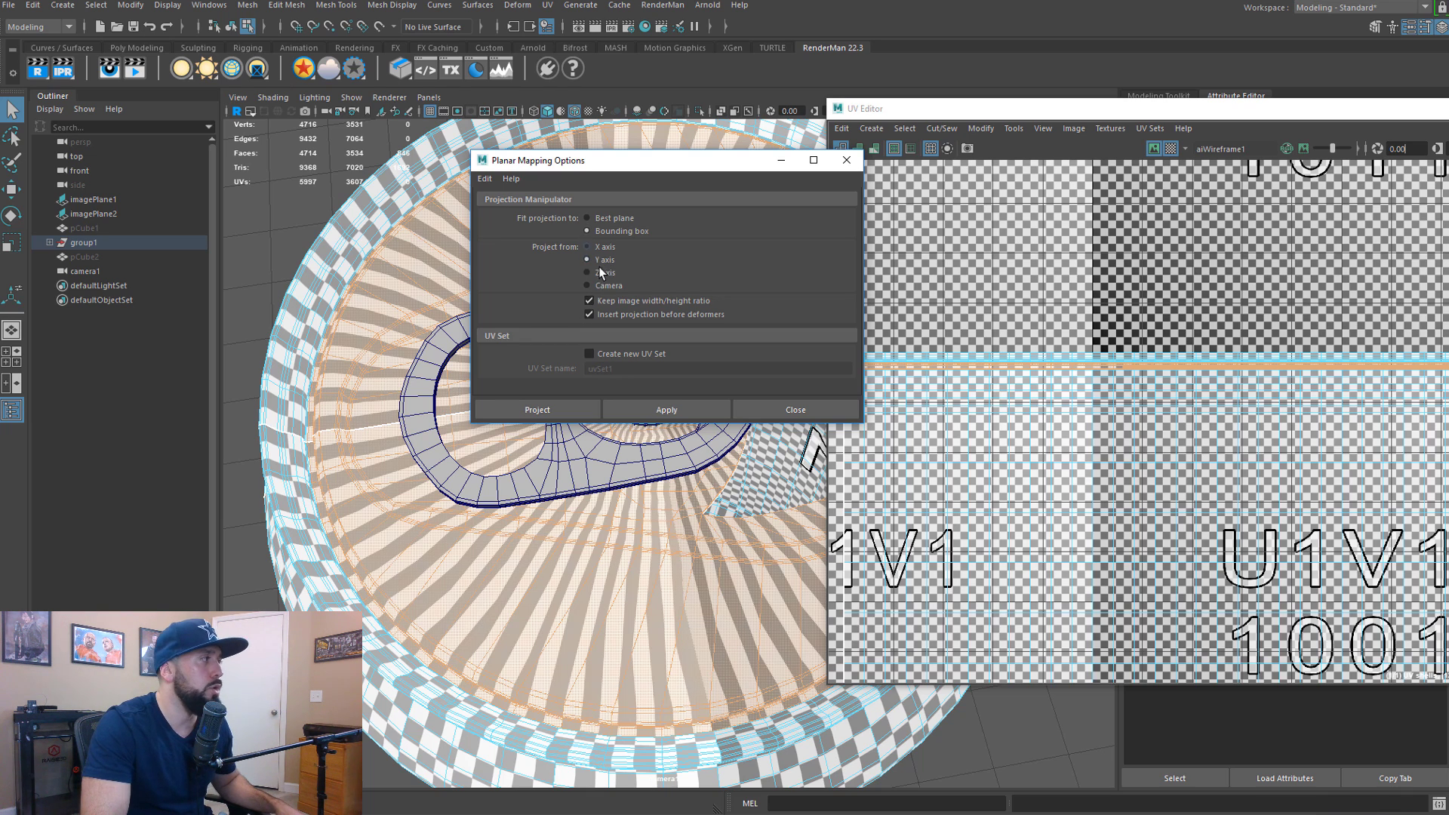
{"action": "left_click", "coordinate": [544, 415]}
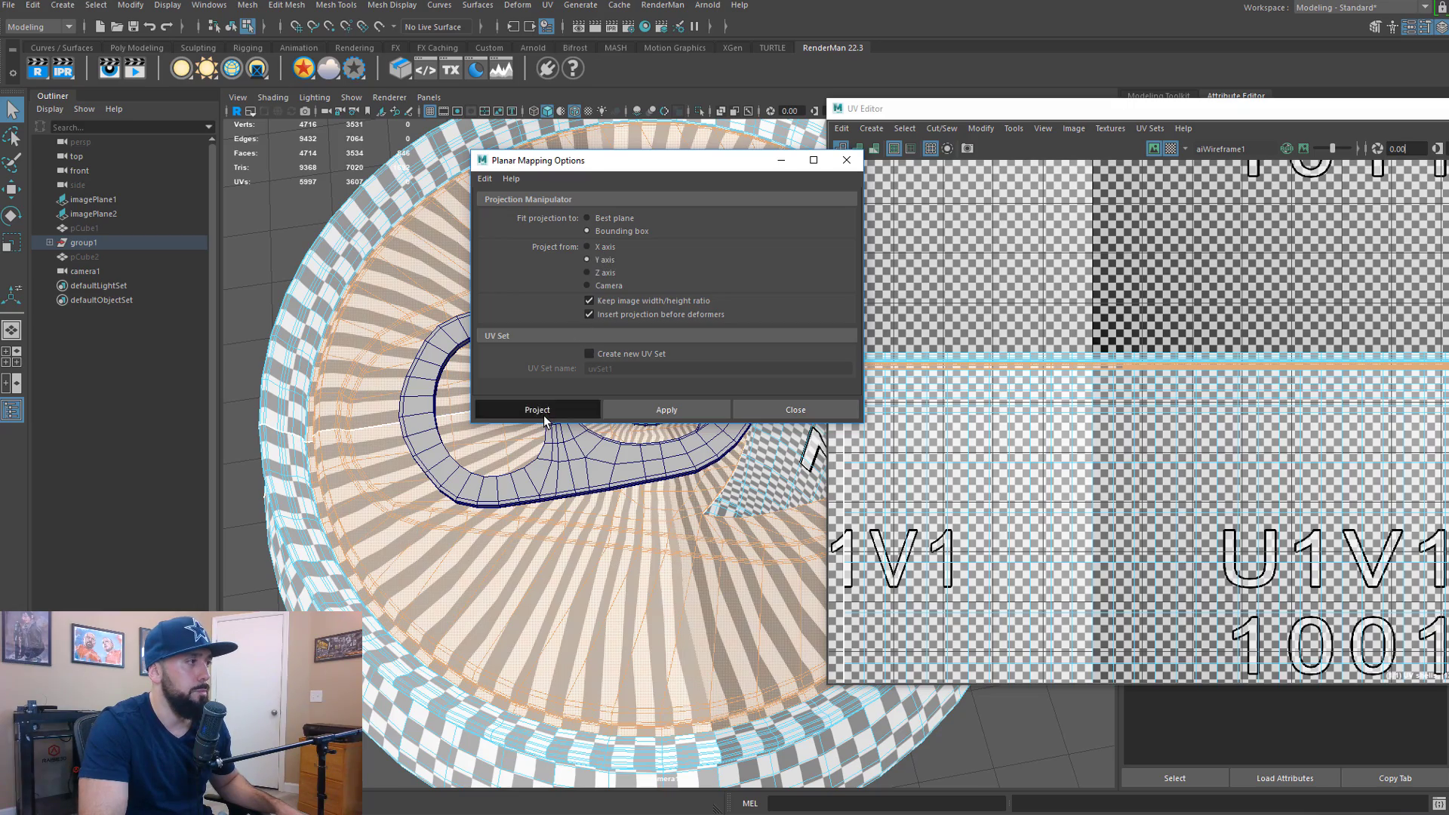
Compare the planar-mapped checker pattern on the lid with the pattern on the can's side wall
{"action": "middle_click_drag", "start_coordinate": [1345, 492], "coordinate": [1289, 302], "text": "alt"}
{"action": "right_click_drag", "start_coordinate": [1289, 302], "coordinate": [1351, 432], "text": "alt"}
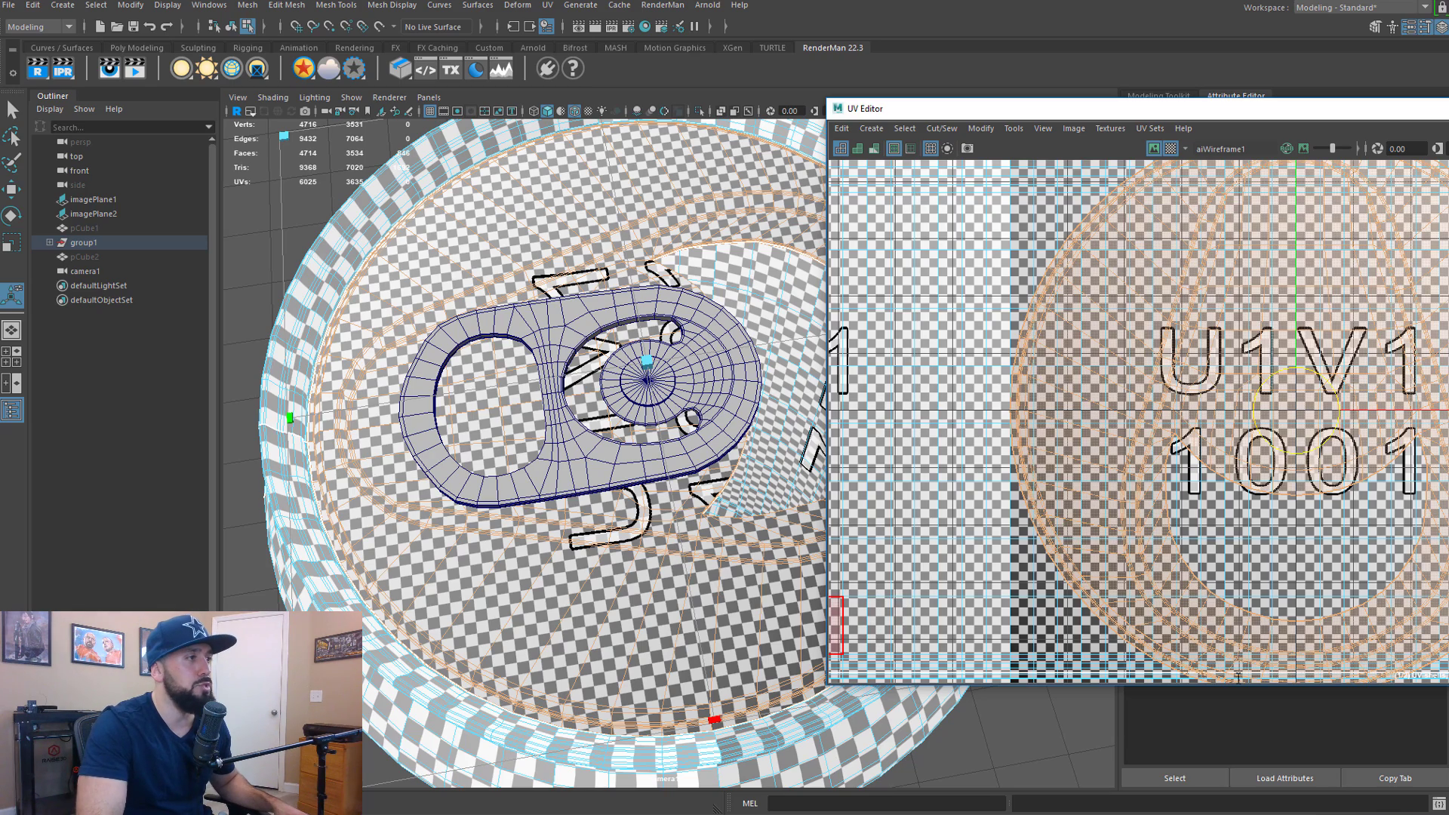
{"action": "right_click_drag", "start_coordinate": [516, 404], "coordinate": [445, 491], "text": "alt"}
{"action": "left_click_drag", "start_coordinate": [445, 491], "coordinate": [488, 389], "text": "alt"}
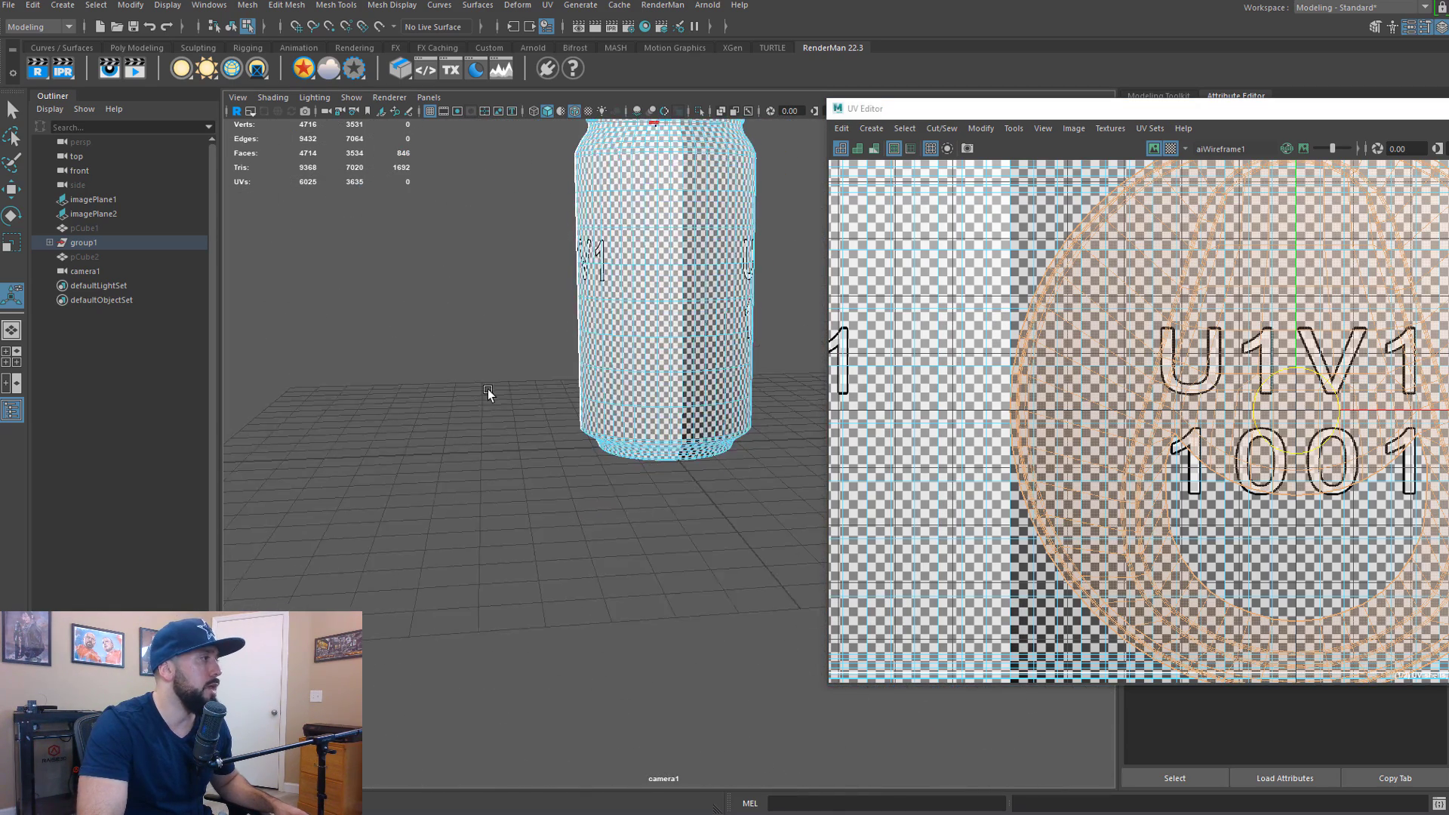
{"action": "right_click_drag", "start_coordinate": [488, 389], "coordinate": [786, 324], "text": "alt"}
{"action": "middle_click_drag", "start_coordinate": [786, 323], "coordinate": [709, 564], "text": "alt"}
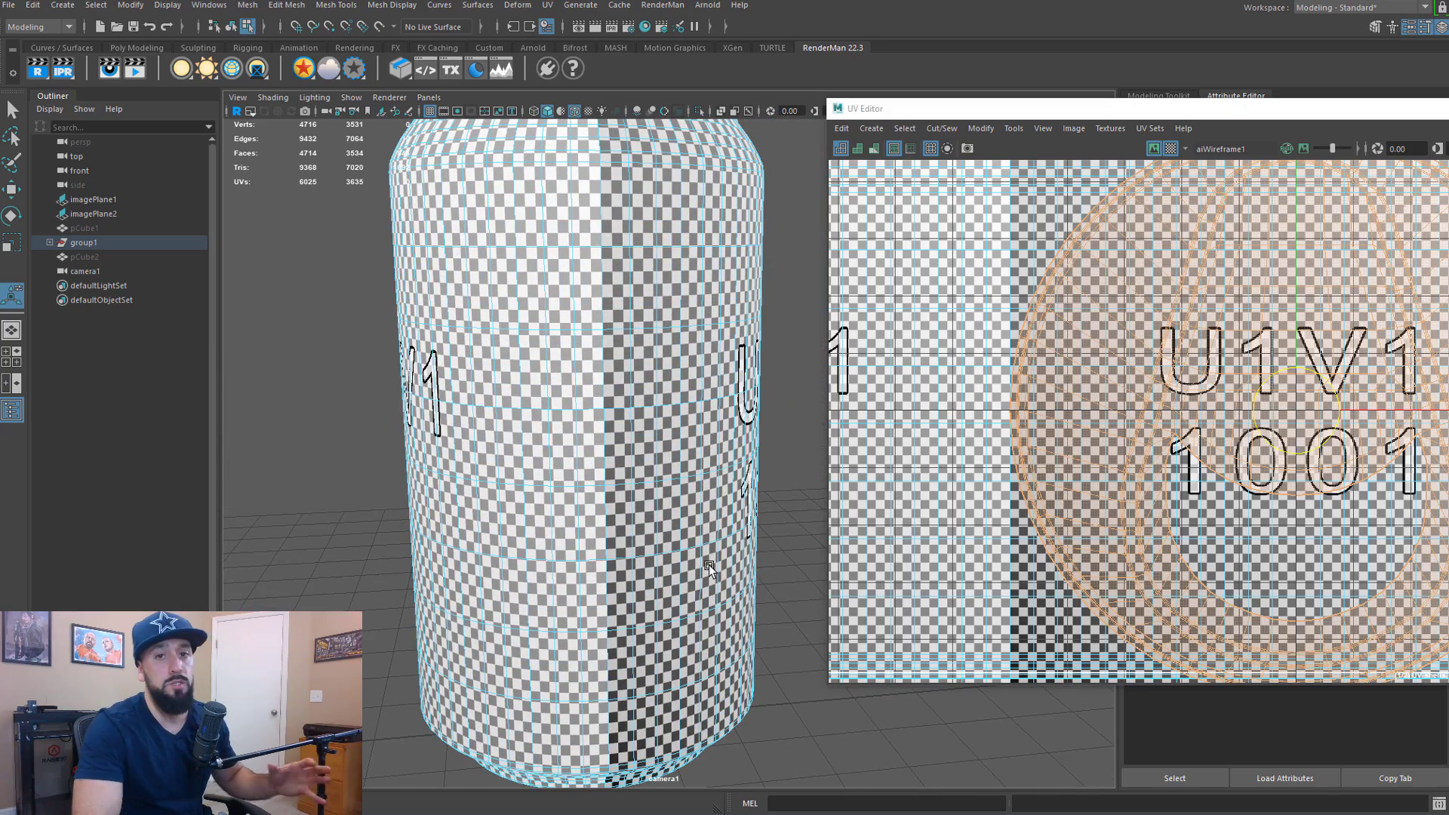
{"action": "middle_click_drag", "start_coordinate": [617, 353], "coordinate": [601, 686], "text": "alt"}
{"action": "right_click_drag", "start_coordinate": [601, 685], "coordinate": [688, 519], "text": "alt"}
{"action": "left_click_drag", "start_coordinate": [662, 393], "coordinate": [660, 459], "text": "alt"}
{"action": "left_click_drag", "start_coordinate": [646, 548], "coordinate": [713, 380], "text": "alt"}
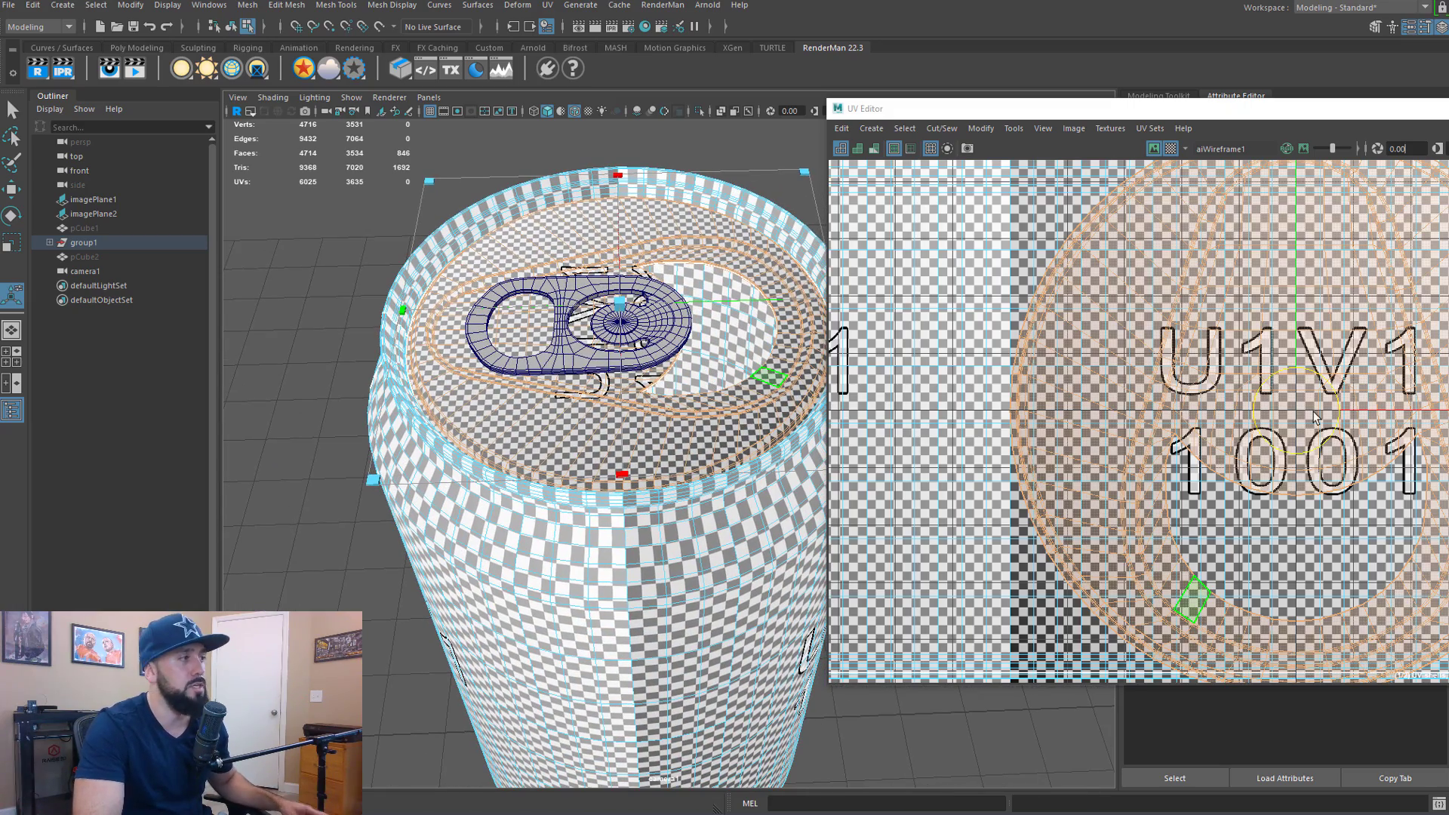
Examine the lid shell's outer edge in the UV layout and the matching checker seam along the can's rim
{"action": "scroll", "coordinate": [1219, 448], "scroll_direction": "up", "scroll_amount": 3}
{"action": "left_click", "coordinate": [1095, 404]}
{"action": "middle_click_drag", "start_coordinate": [1070, 410], "coordinate": [1216, 605], "text": "alt"}
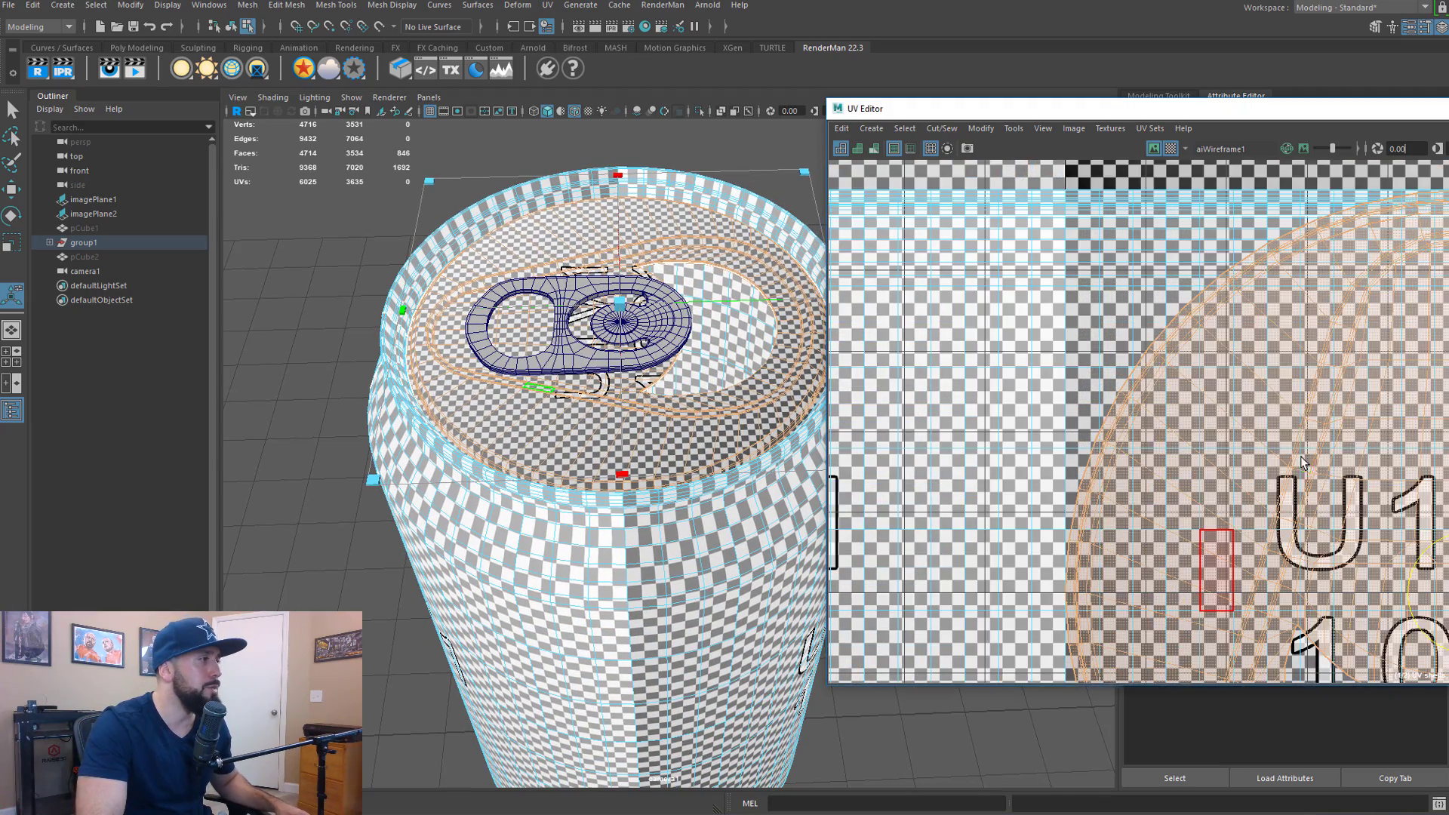
{"action": "scroll", "coordinate": [1254, 445], "scroll_direction": "up", "scroll_amount": 3}
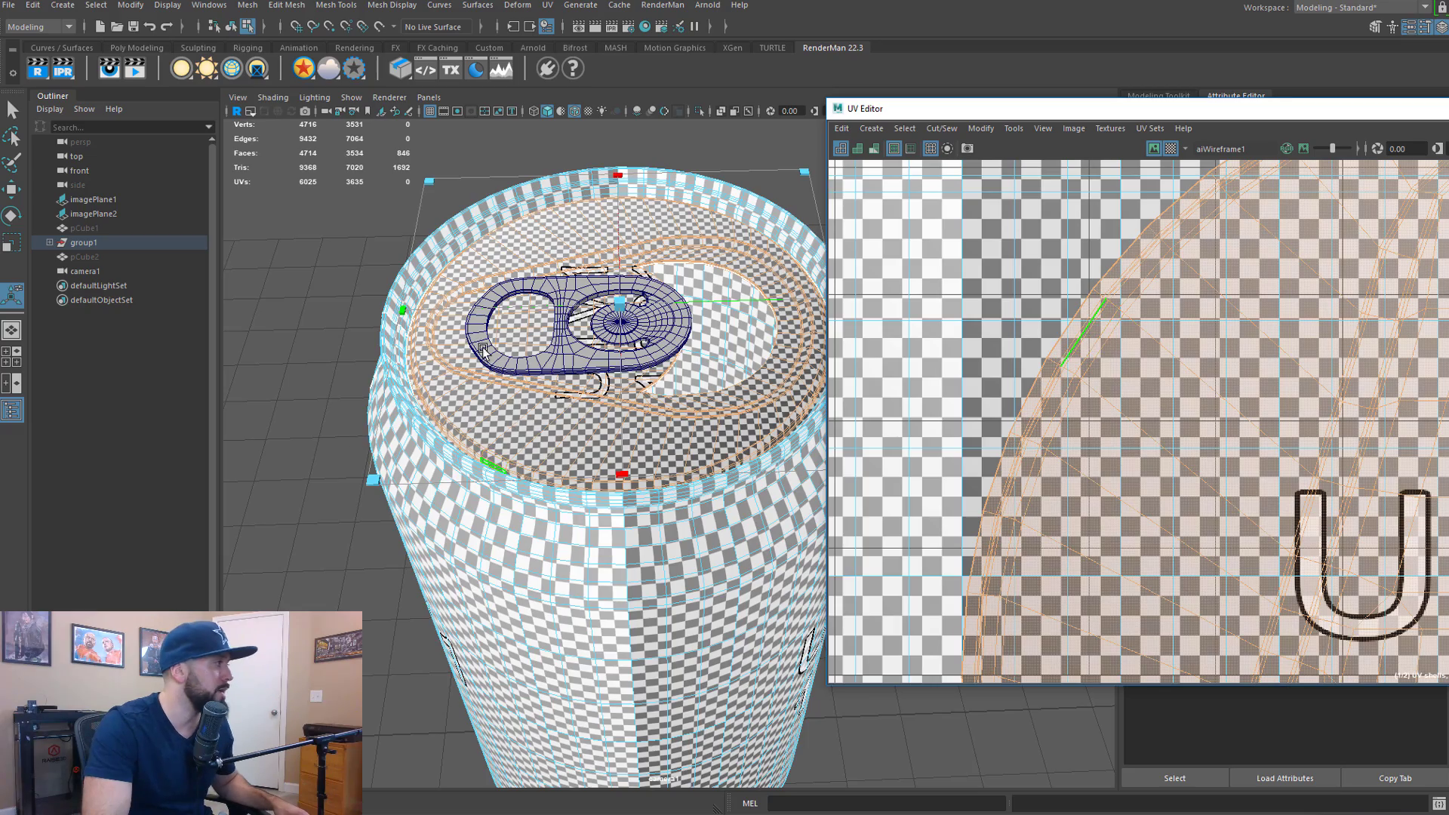
{"action": "left_click_drag", "start_coordinate": [483, 351], "coordinate": [433, 492], "text": "alt"}
{"action": "right_click_drag", "start_coordinate": [433, 491], "coordinate": [723, 379], "text": "alt"}
{"action": "middle_click_drag", "start_coordinate": [534, 587], "coordinate": [672, 435], "text": "alt"}
{"action": "right_click_drag", "start_coordinate": [537, 544], "coordinate": [643, 519], "text": "alt"}
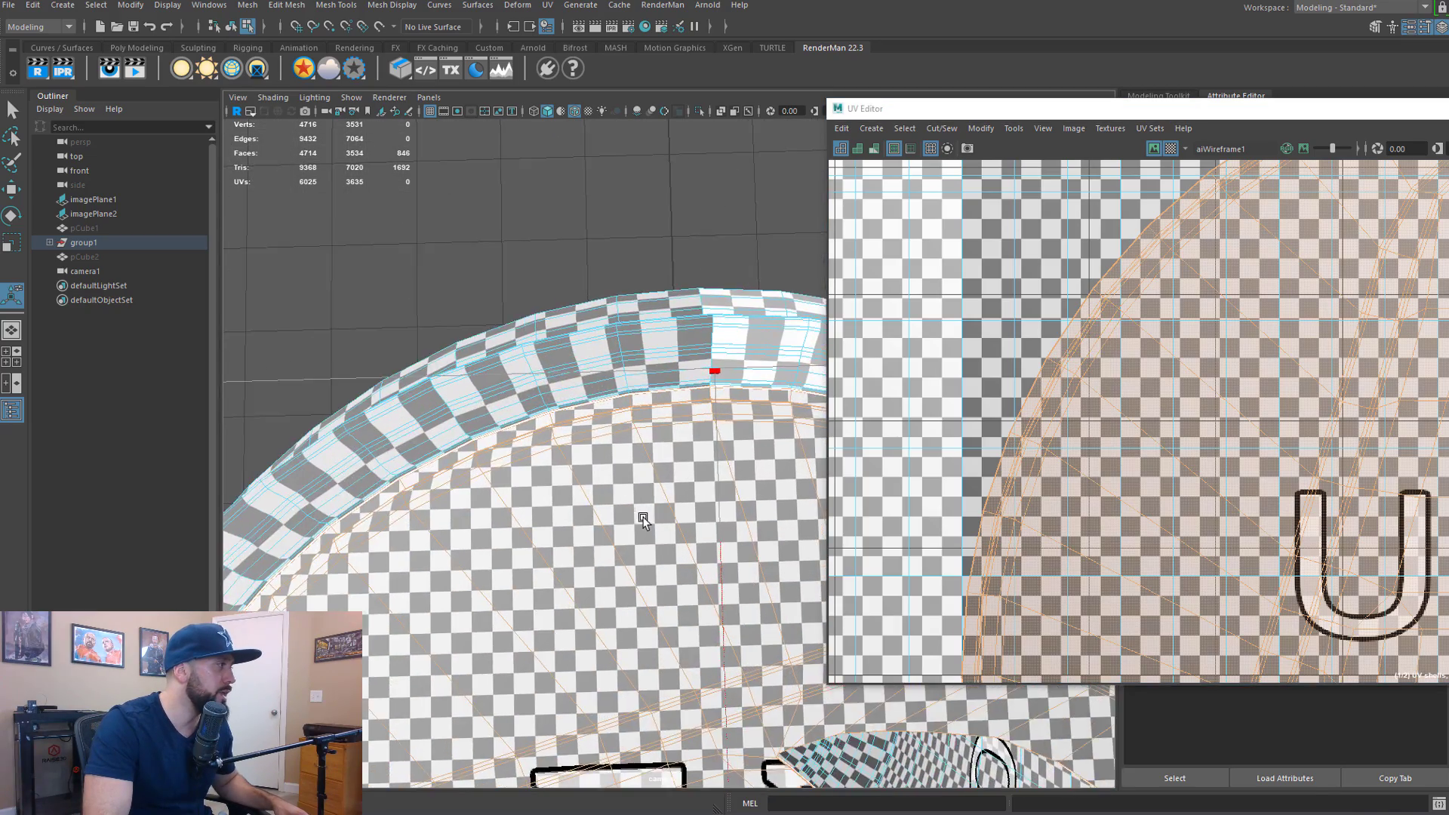
{"action": "left_click_drag", "start_coordinate": [643, 519], "coordinate": [707, 499], "text": "alt"}
{"action": "right_click_drag", "start_coordinate": [707, 500], "coordinate": [798, 492], "text": "alt"}
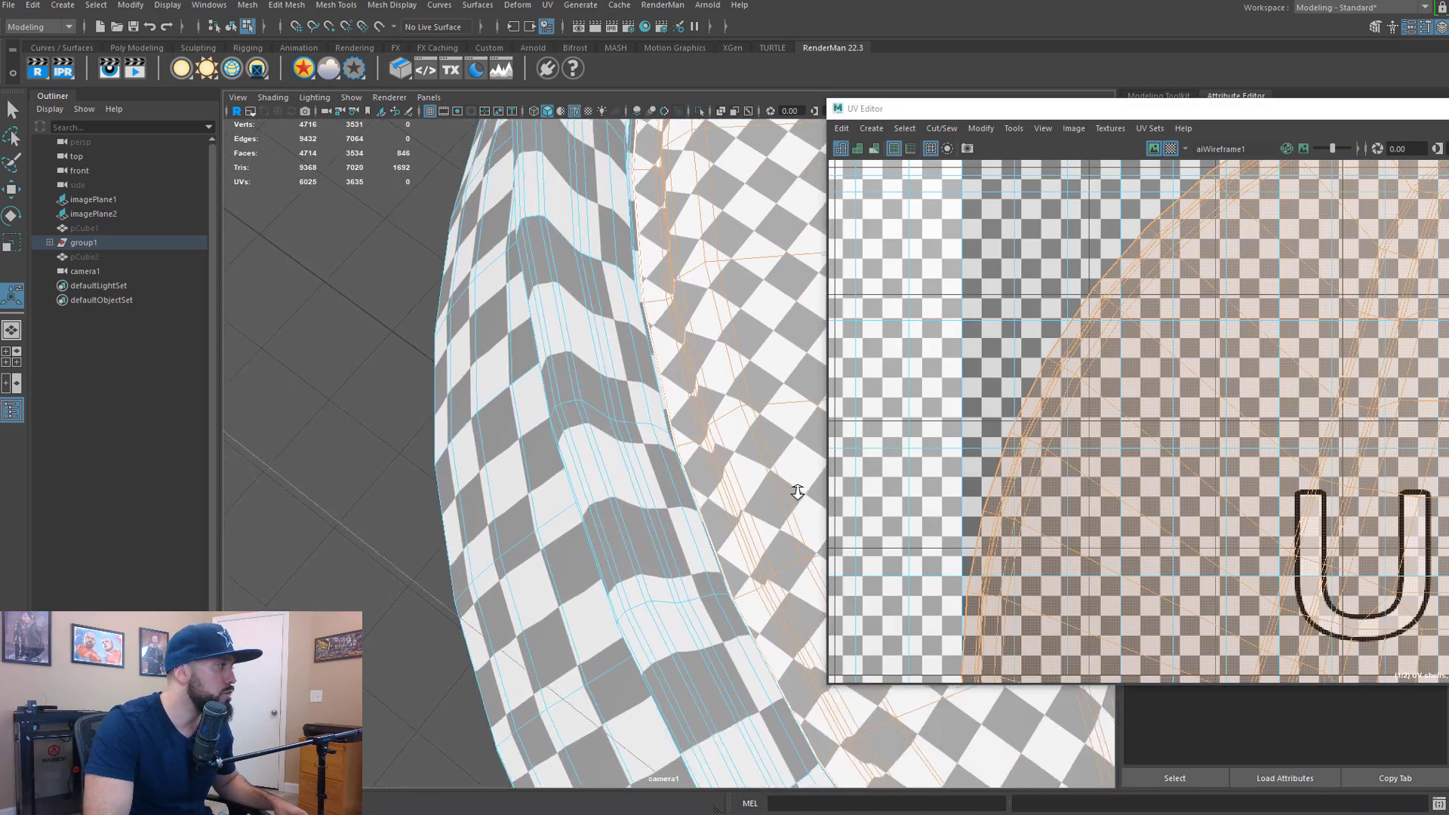
{"action": "scroll", "coordinate": [1394, 553], "scroll_direction": "down", "scroll_amount": 2}
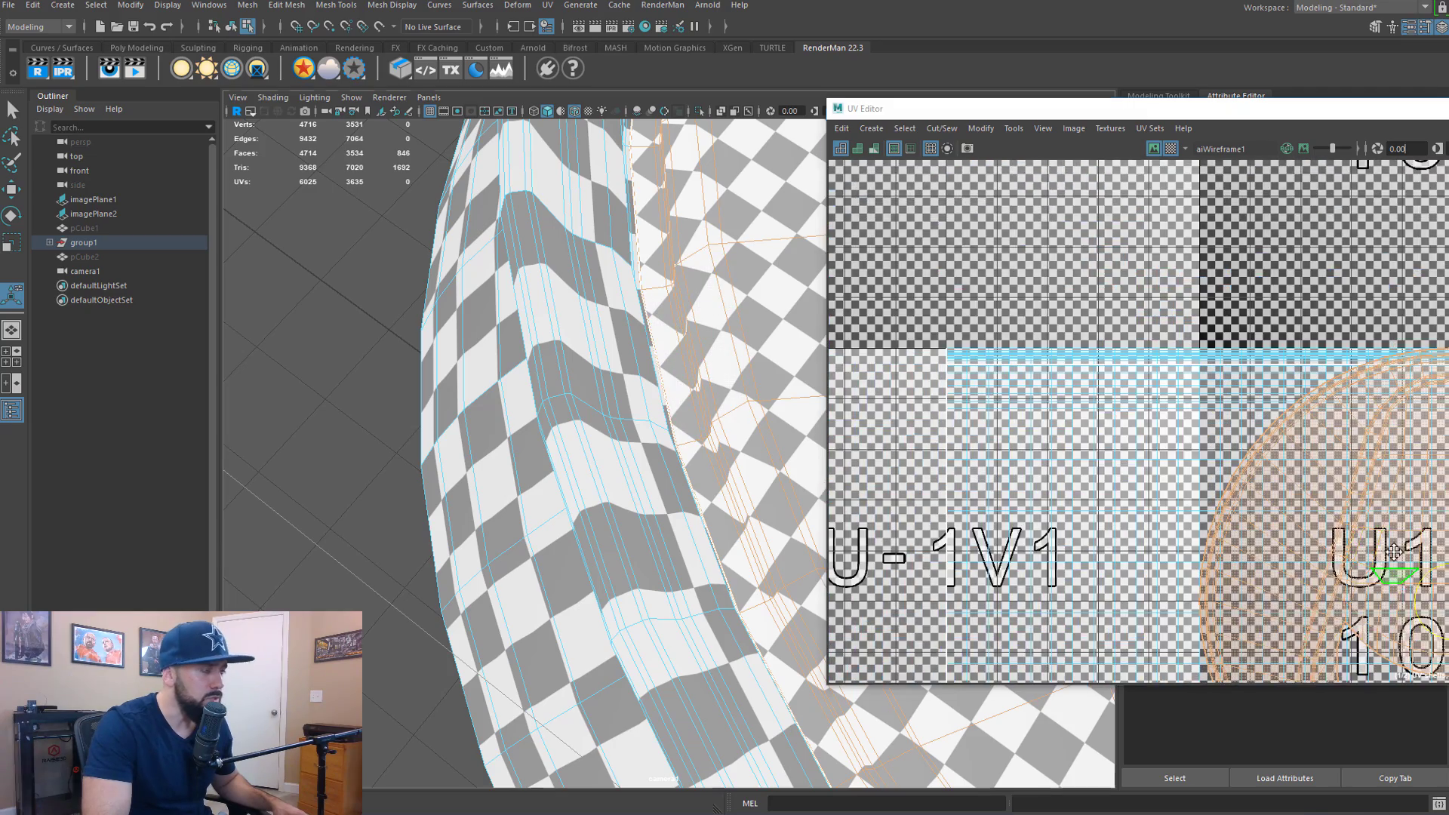
Move the lid's UV shell up off the body shell into the U1V2 tile
{"action": "middle_click_drag", "start_coordinate": [1394, 553], "coordinate": [1313, 411], "text": "alt"}
{"action": "right_click_drag", "start_coordinate": [1313, 411], "coordinate": [1309, 439]}
{"action": "scroll", "coordinate": [1308, 420], "scroll_direction": "down", "scroll_amount": 1}
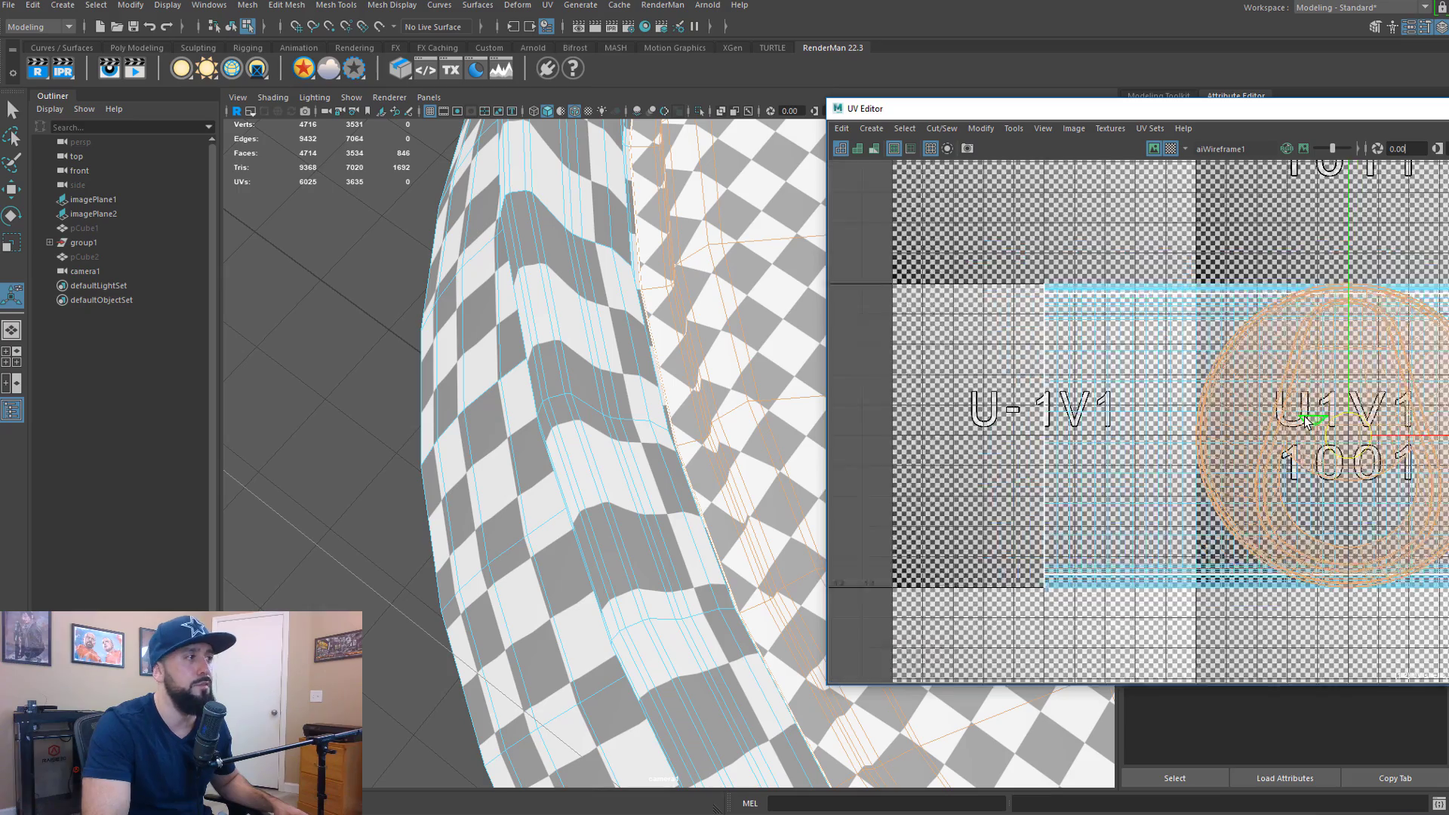
{"action": "scroll", "coordinate": [1308, 420], "scroll_direction": "down", "scroll_amount": 1}
{"action": "key", "text": "w"}
{"action": "left_click", "coordinate": [1356, 326]}
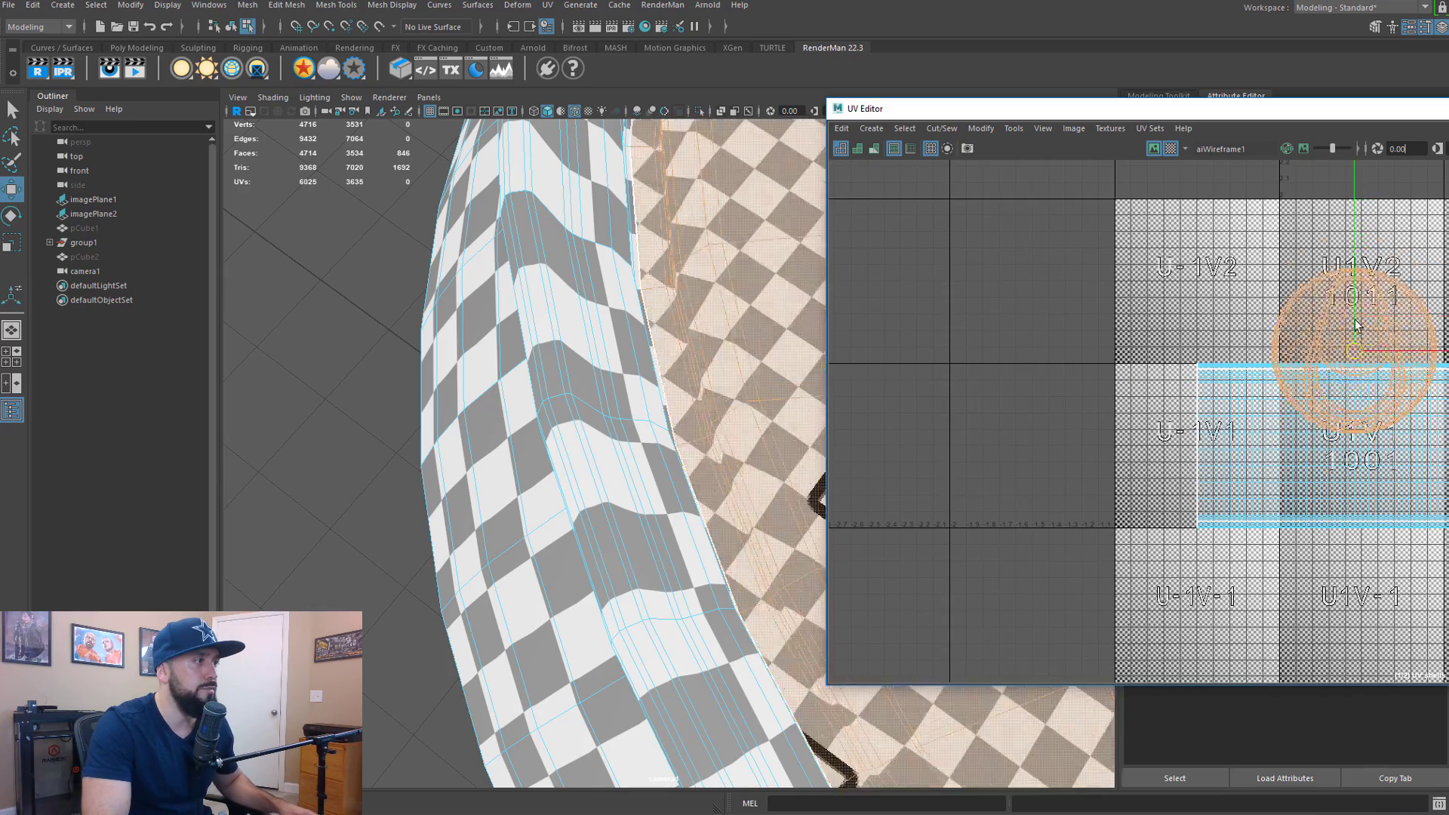
Unfold the lid's UV shell and inspect the checker pattern along the inner rim
{"action": "scroll", "coordinate": [1358, 332], "scroll_direction": "up", "scroll_amount": 3}
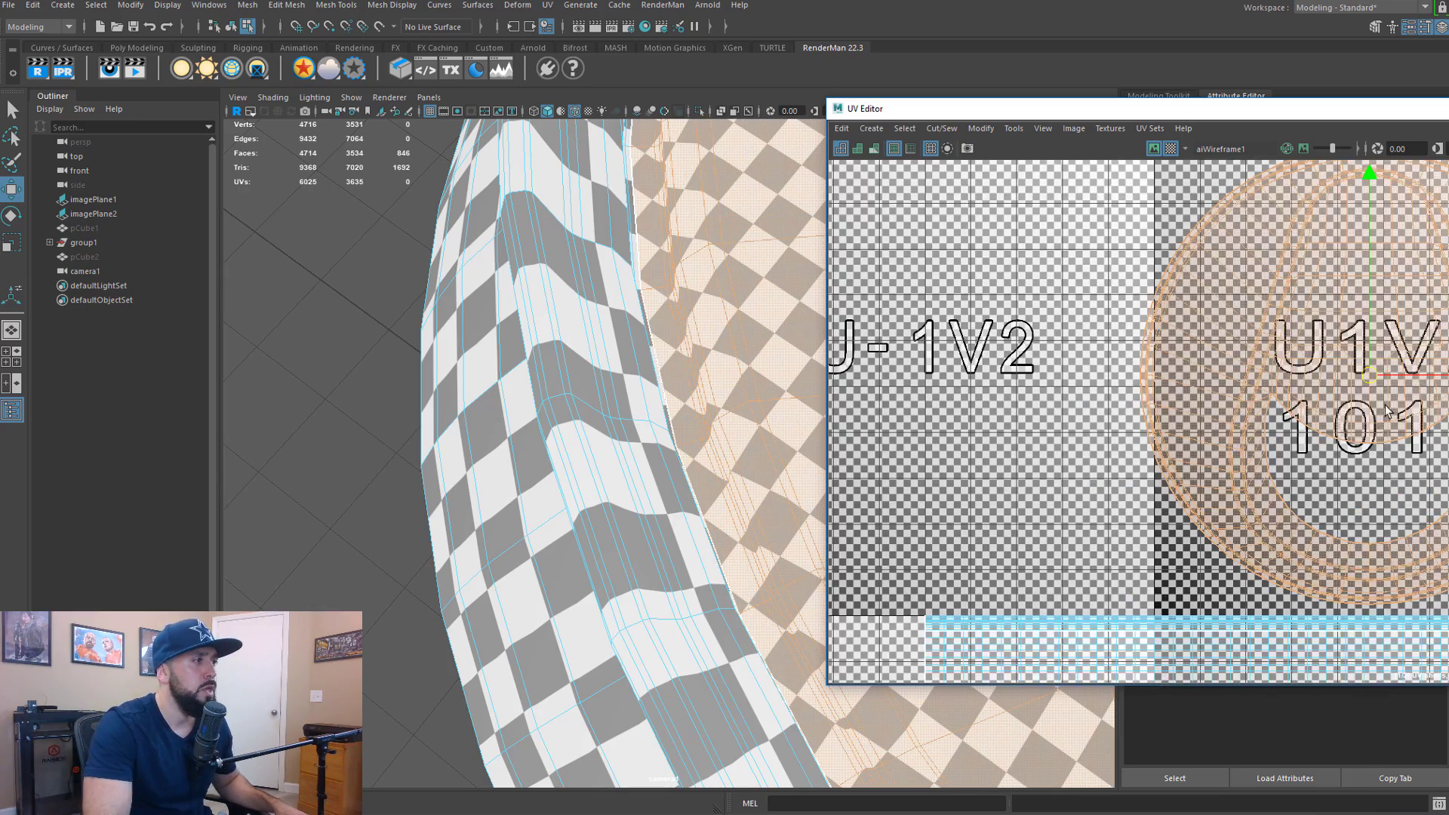
{"action": "middle_click_drag", "start_coordinate": [1385, 405], "coordinate": [1357, 466], "text": "alt"}
{"action": "right_click", "coordinate": [1377, 392], "text": "shift"}
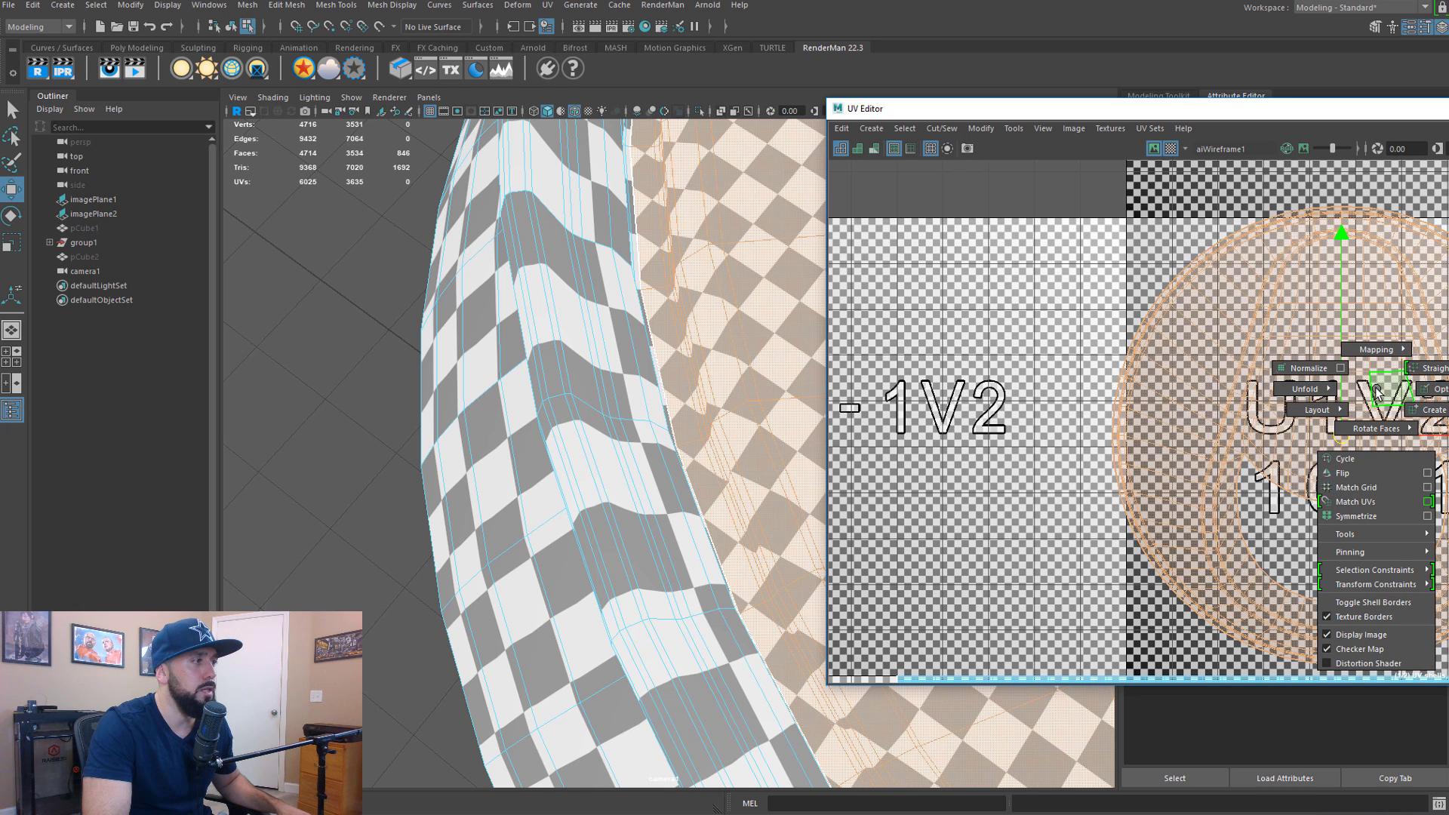
{"action": "right_click_drag", "start_coordinate": [1372, 390], "coordinate": [1185, 382], "text": "shift"}
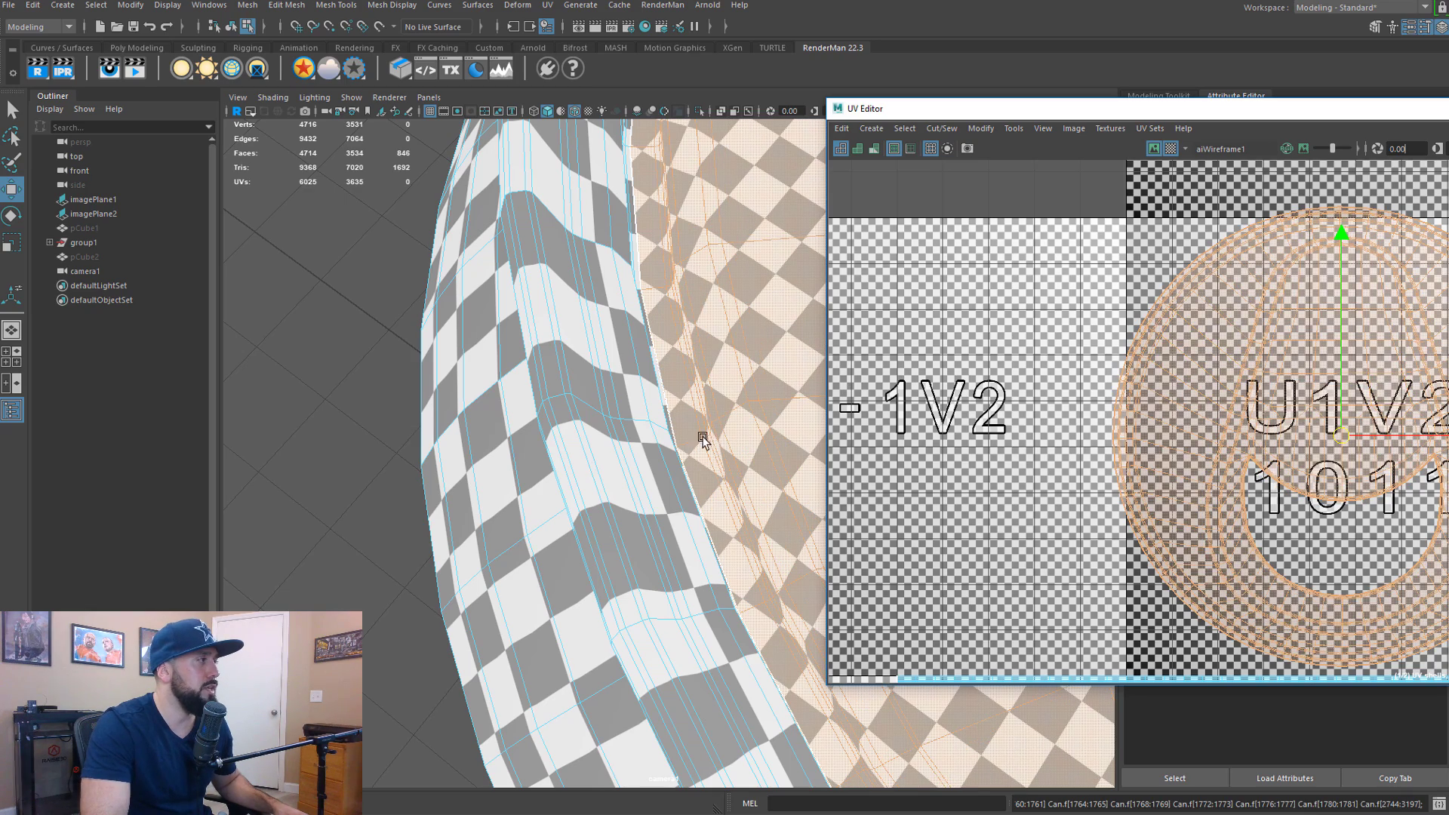
{"action": "left_click_drag", "start_coordinate": [698, 440], "coordinate": [659, 427], "text": "alt"}
{"action": "middle_click_drag", "start_coordinate": [778, 640], "coordinate": [683, 441], "text": "alt"}
{"action": "right_click_drag", "start_coordinate": [763, 555], "coordinate": [615, 655], "text": "alt"}
{"action": "middle_click_drag", "start_coordinate": [748, 702], "coordinate": [677, 507], "text": "alt"}
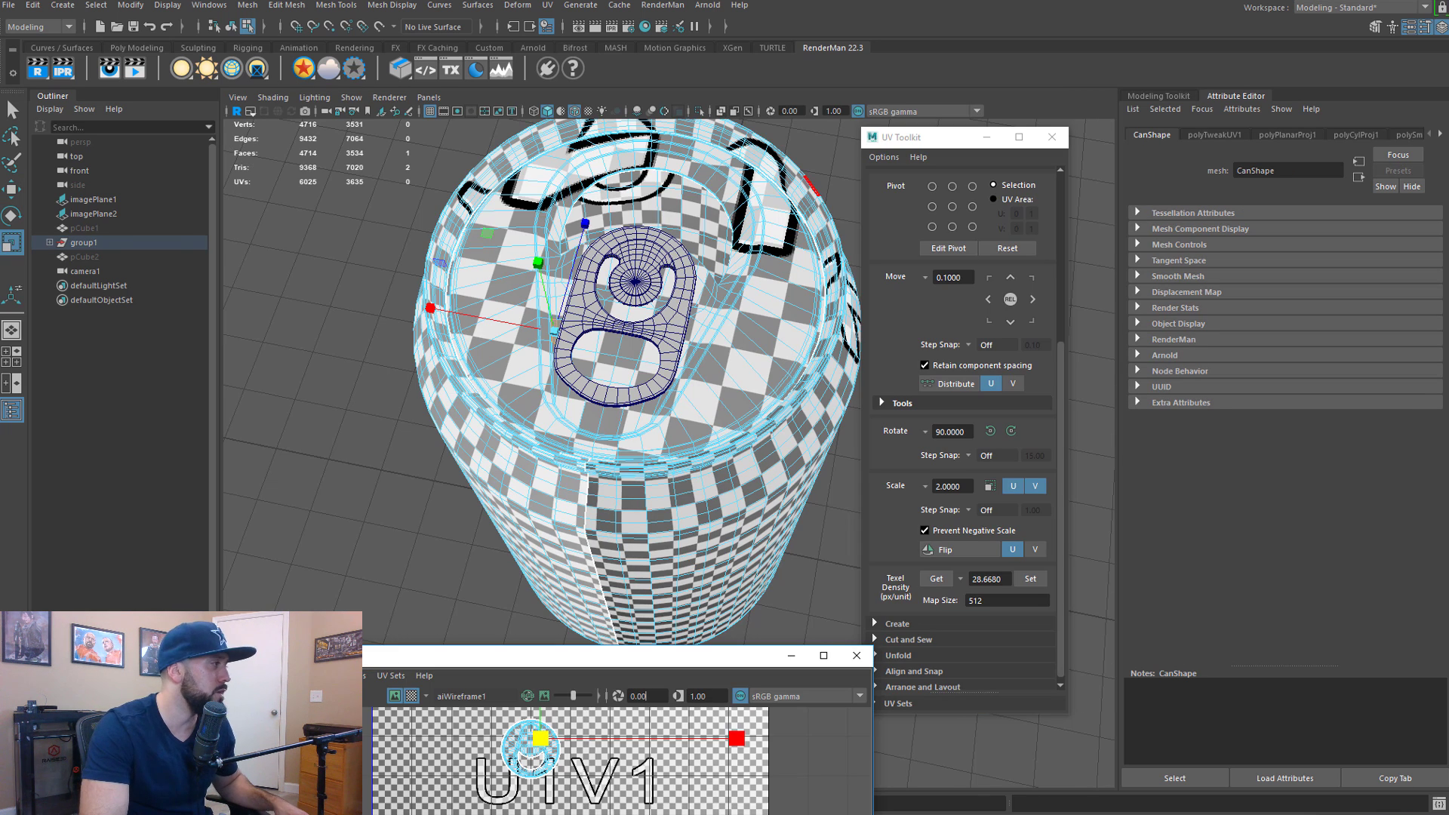
Reposition the UV Editor so its whole tile is accessible and select the can body's UV shell
{"action": "left_click_drag", "start_coordinate": [676, 659], "coordinate": [732, 435]}
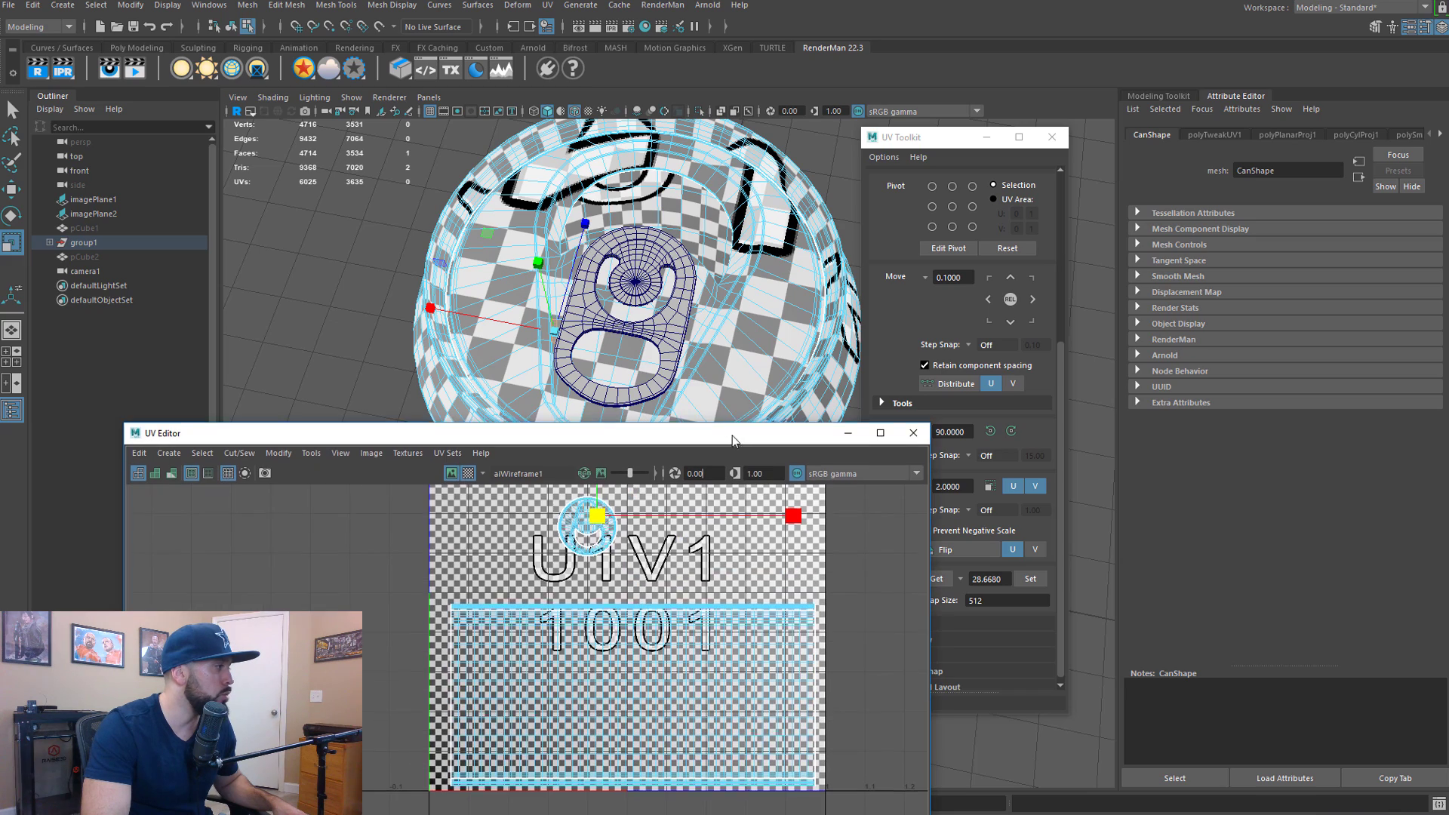
{"action": "scroll", "coordinate": [620, 655], "scroll_direction": "up", "scroll_amount": 3}
{"action": "middle_click_drag", "start_coordinate": [619, 648], "coordinate": [552, 562], "text": "alt"}
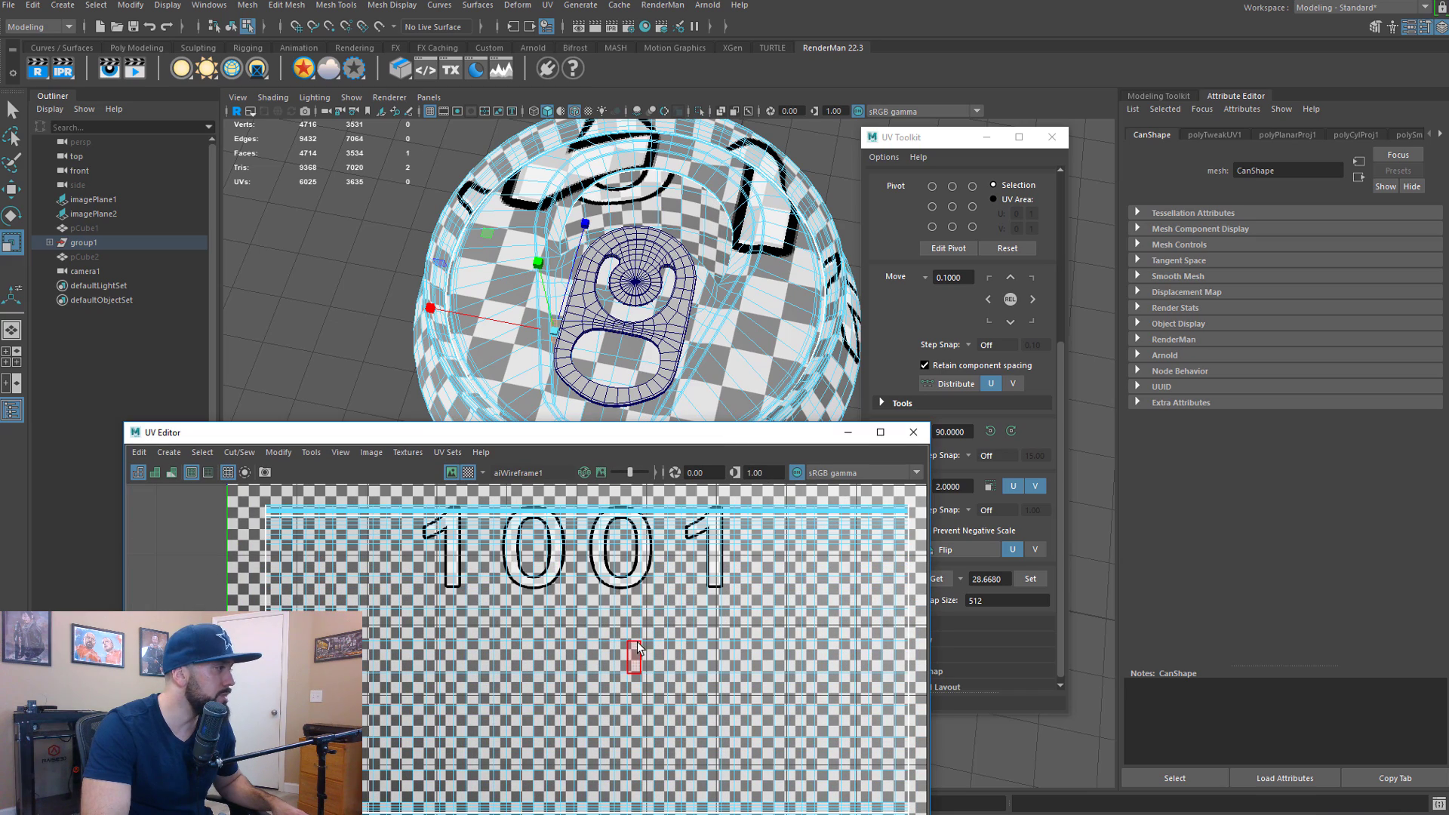
{"action": "left_click", "coordinate": [637, 646]}
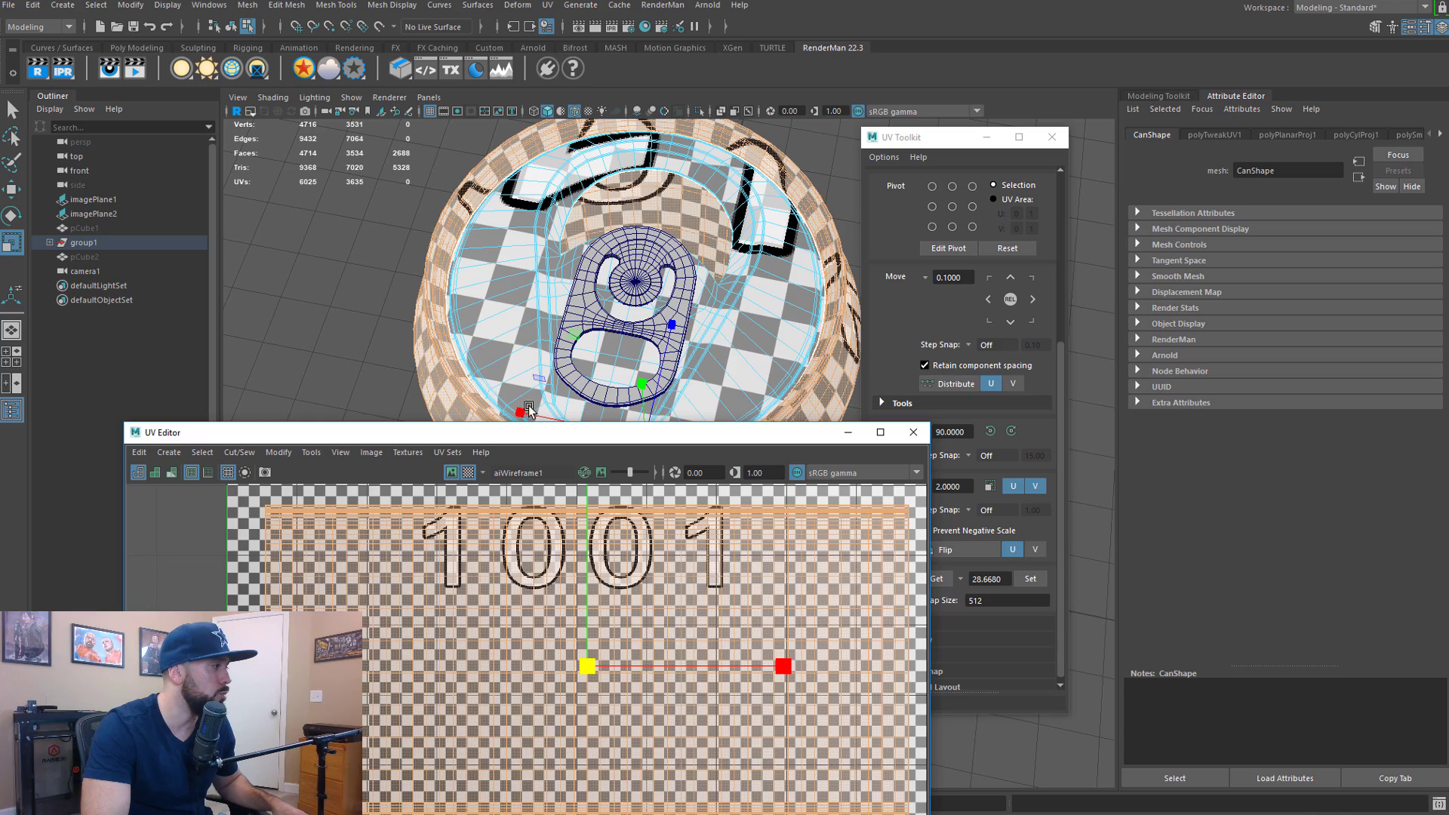
Compare the checker sizes on body and lid, select the circular lid shell and scale it down uniformly
{"action": "left_click_drag", "start_coordinate": [541, 321], "coordinate": [546, 307], "text": "alt"}
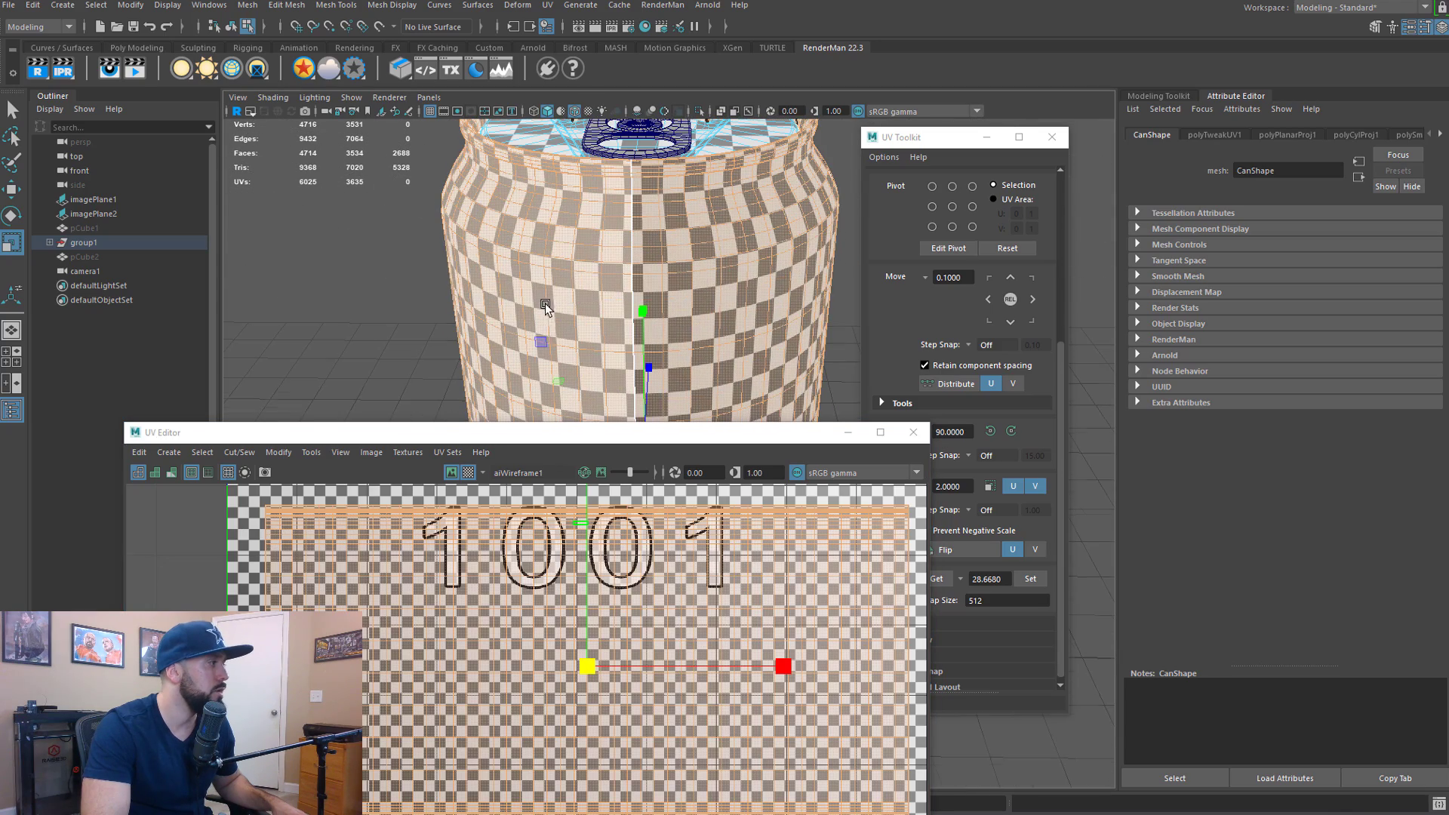
{"action": "middle_click_drag", "start_coordinate": [573, 580], "coordinate": [592, 698], "text": "alt"}
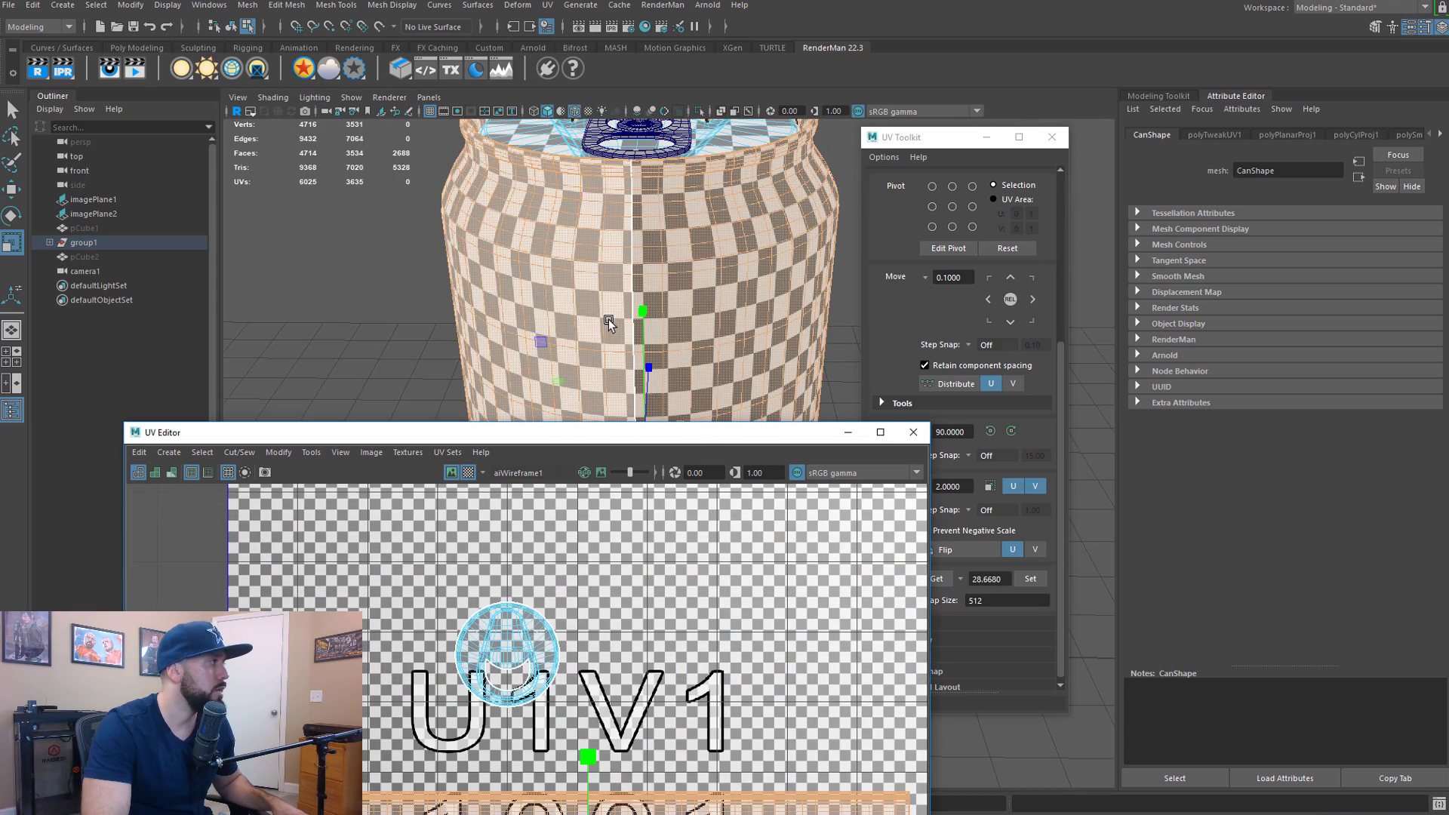
{"action": "left_click_drag", "start_coordinate": [603, 316], "coordinate": [600, 341], "text": "alt"}
{"action": "left_click_drag", "start_coordinate": [484, 209], "coordinate": [498, 253], "text": "alt"}
{"action": "scroll", "coordinate": [483, 324], "scroll_direction": "up", "scroll_amount": 2}
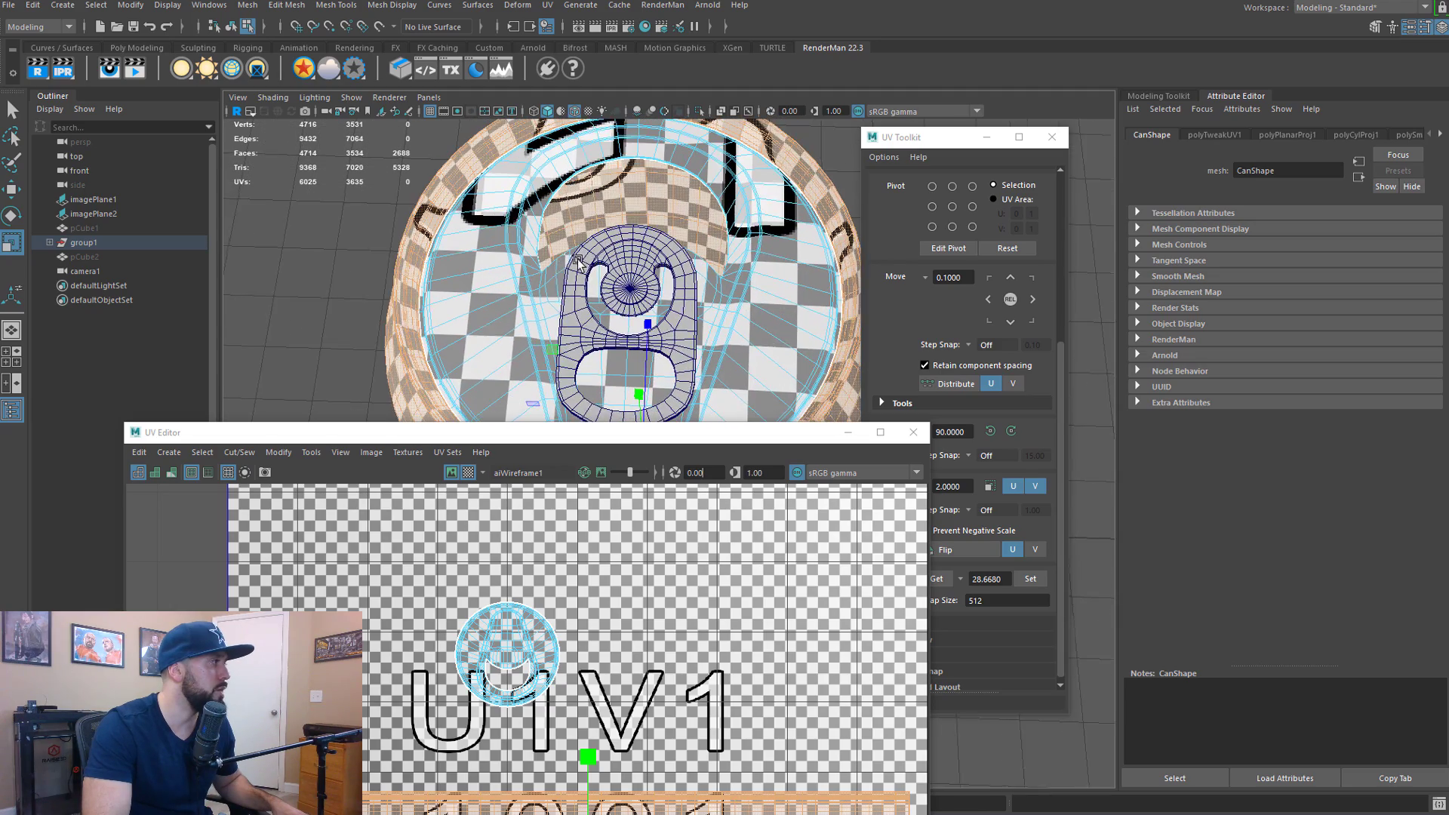
{"action": "middle_click_drag", "start_coordinate": [480, 320], "coordinate": [622, 220], "text": "alt"}
{"action": "key", "text": "f"}
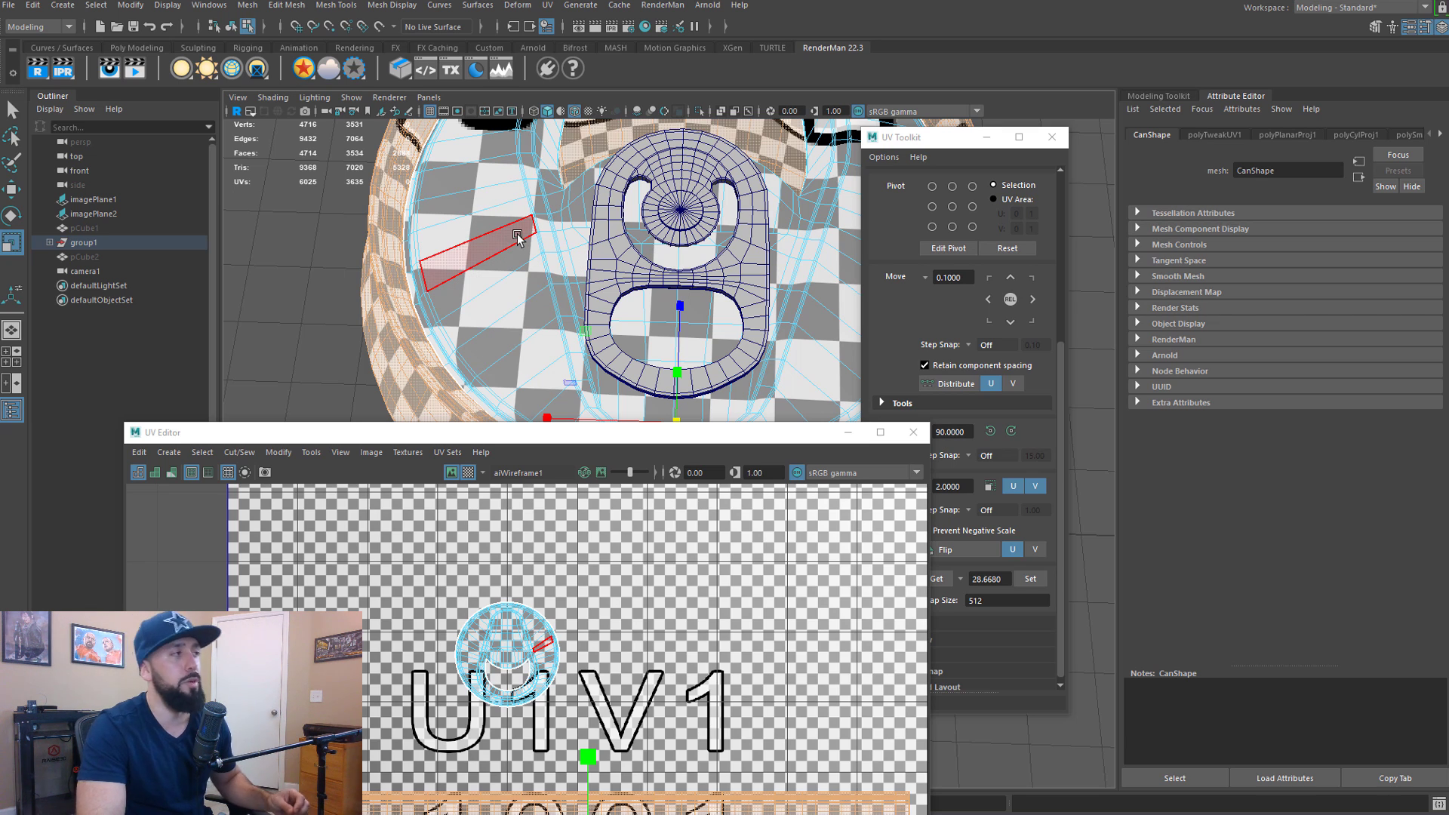
{"action": "double_click", "coordinate": [502, 646]}
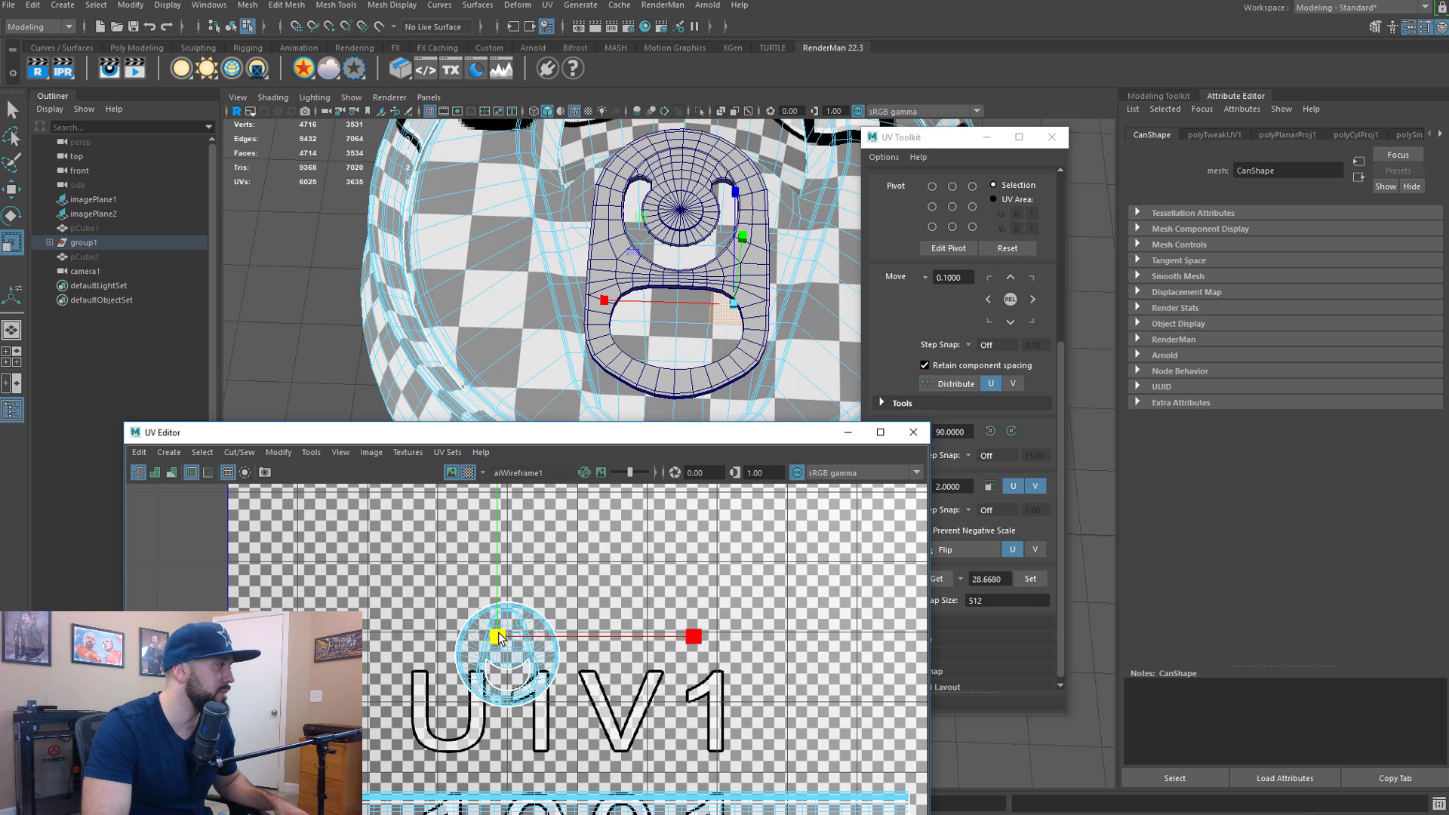
{"action": "left_click_drag", "start_coordinate": [506, 653], "coordinate": [467, 650]}
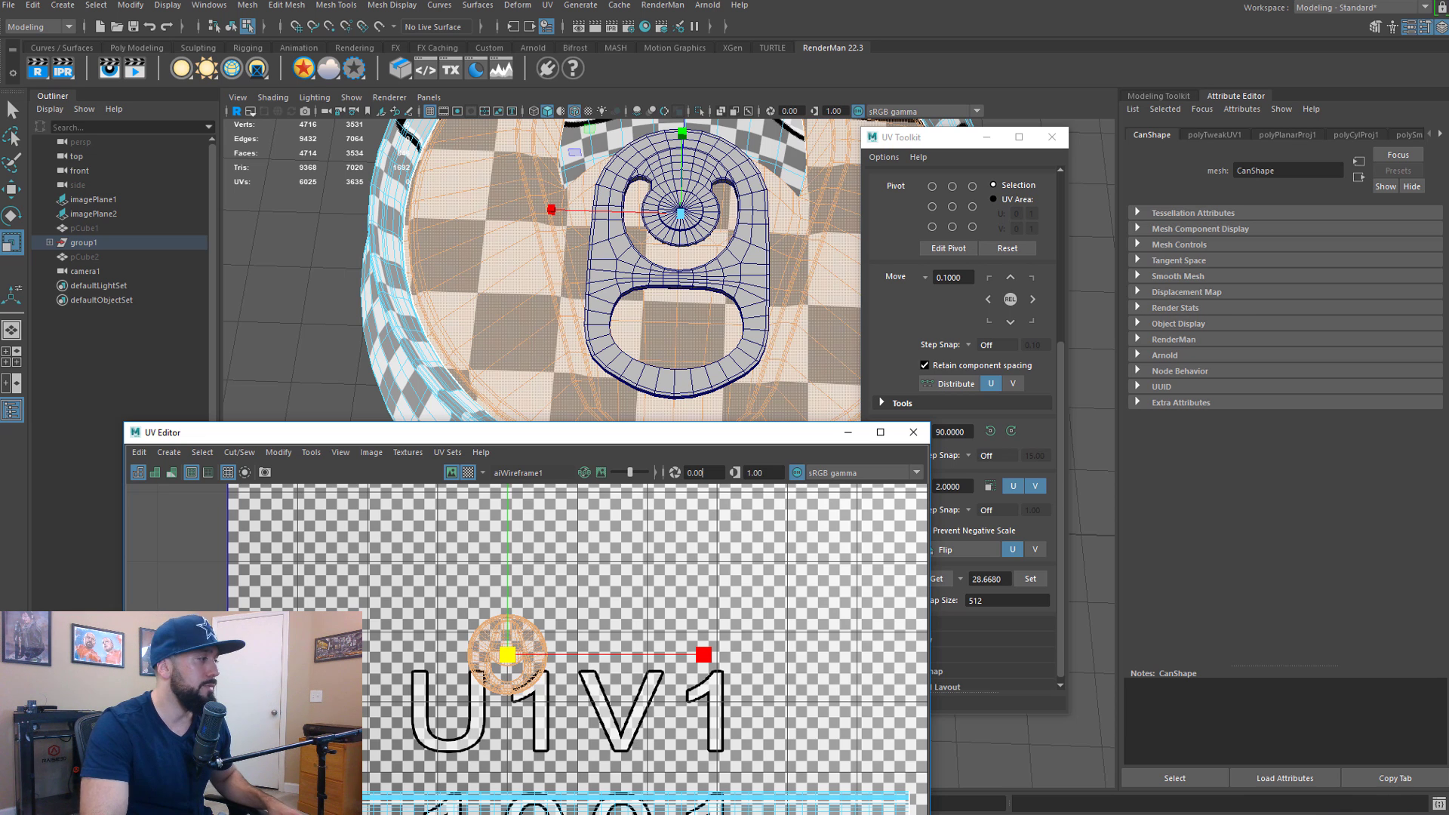
Read the texel density of the can body's UV shell and of the circular lid shell at a map size of 512
{"action": "middle_click_drag", "start_coordinate": [601, 785], "coordinate": [610, 548], "text": "alt"}
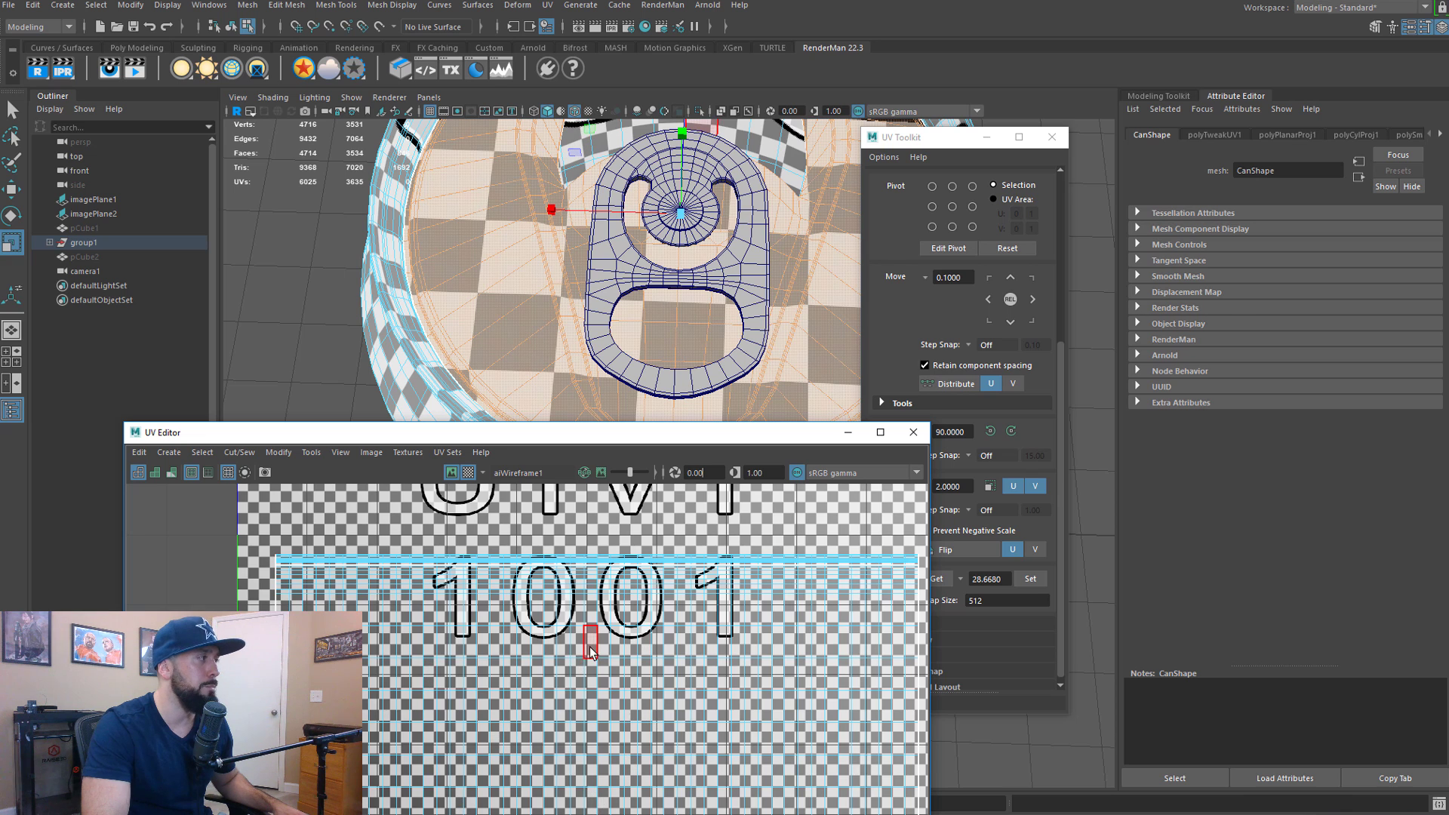
{"action": "left_click_drag", "start_coordinate": [791, 445], "coordinate": [663, 297]}
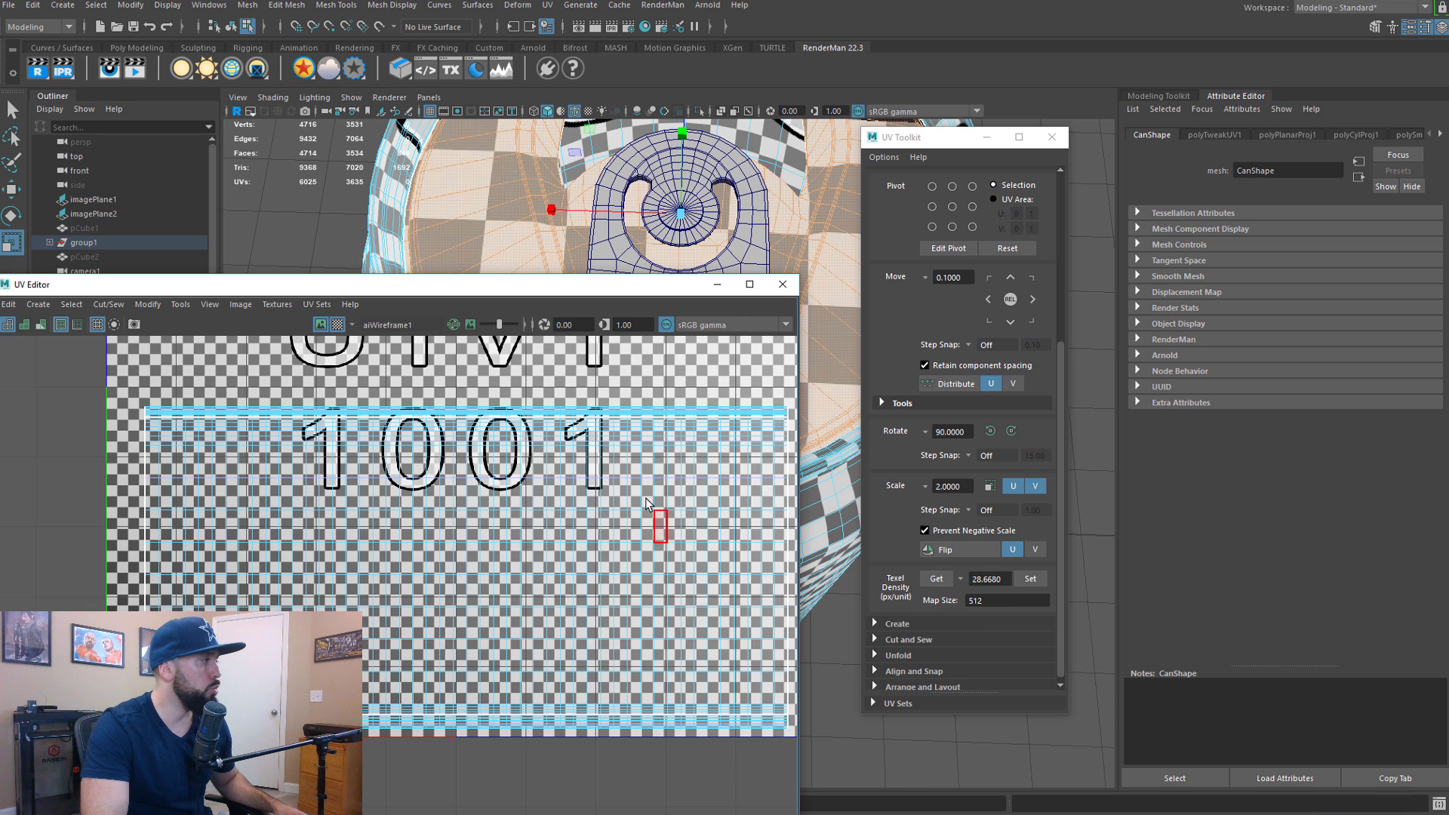
{"action": "left_click", "coordinate": [657, 519]}
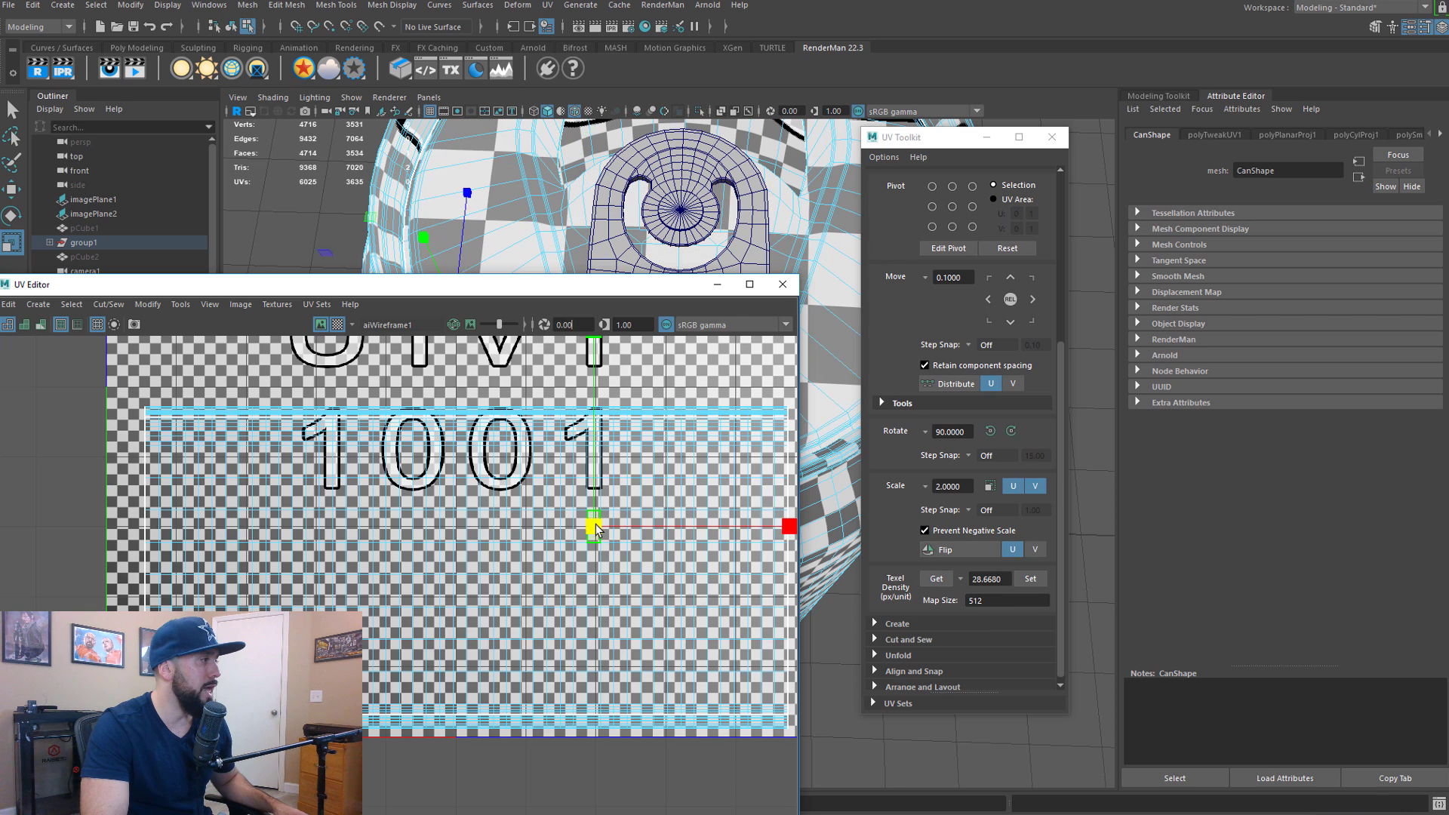
{"action": "left_click", "coordinate": [929, 583]}
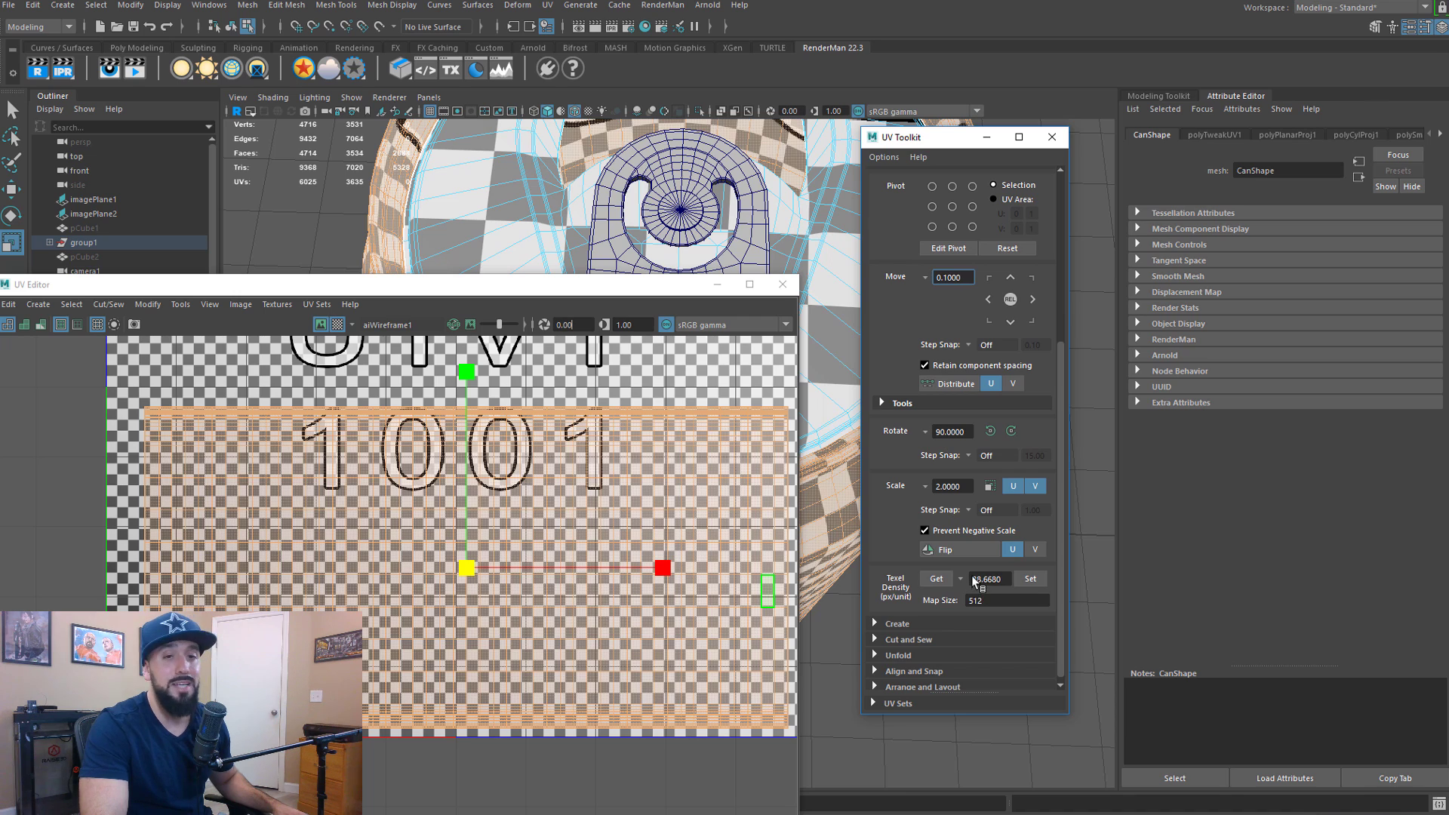
{"action": "middle_click_drag", "start_coordinate": [534, 492], "coordinate": [538, 761], "text": "alt"}
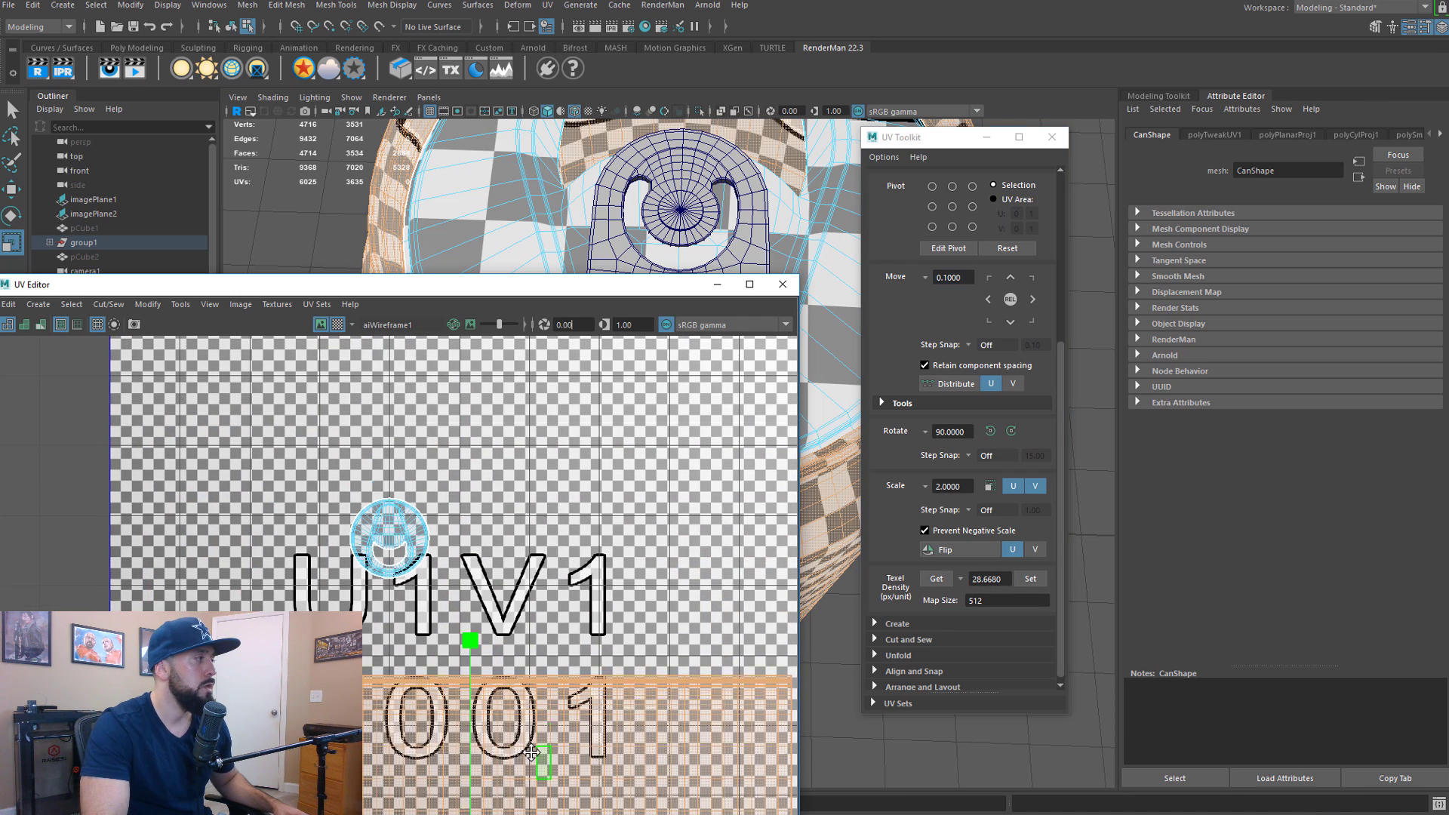
{"action": "left_click", "coordinate": [368, 539]}
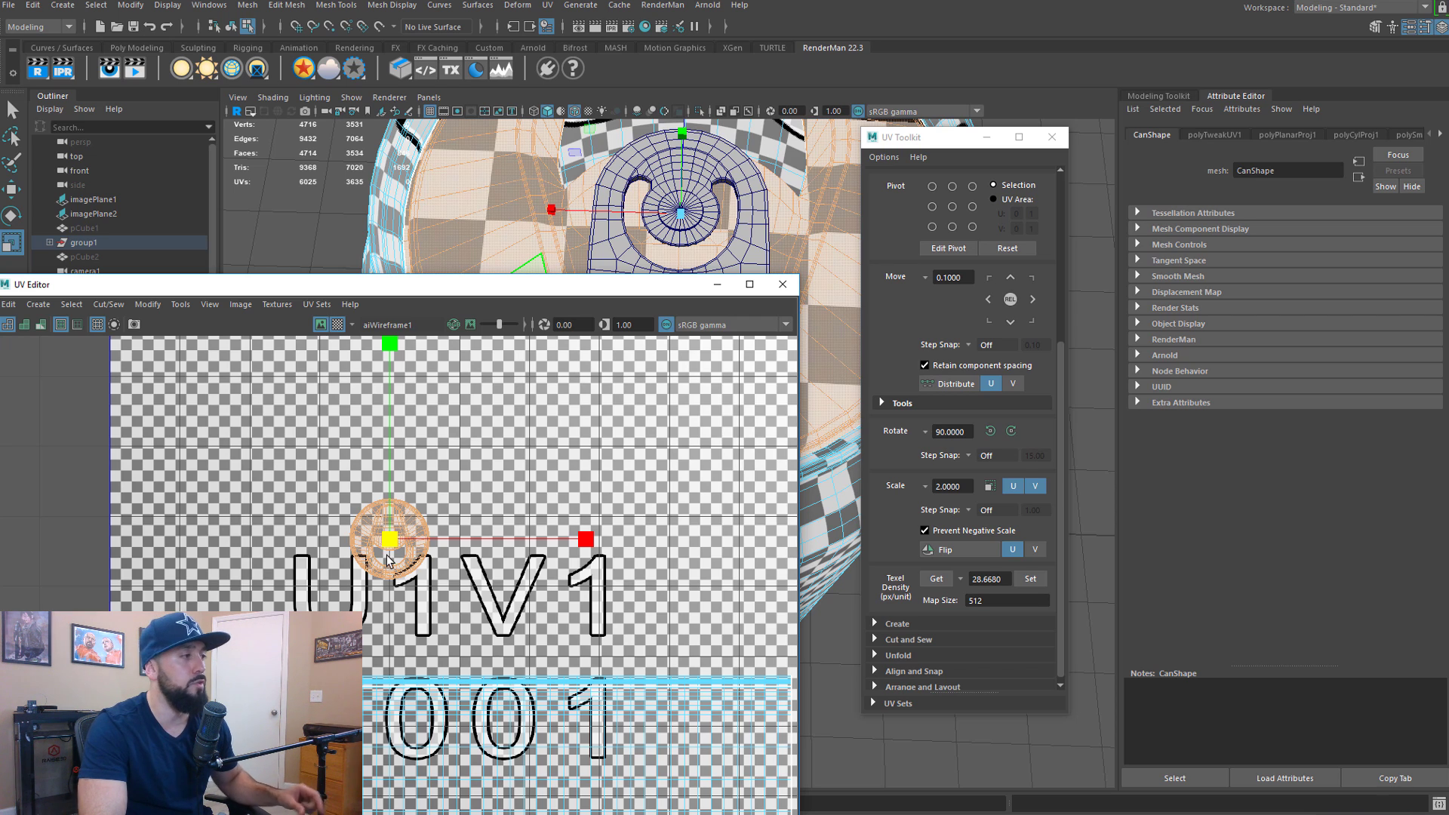
{"action": "left_click", "coordinate": [936, 580]}
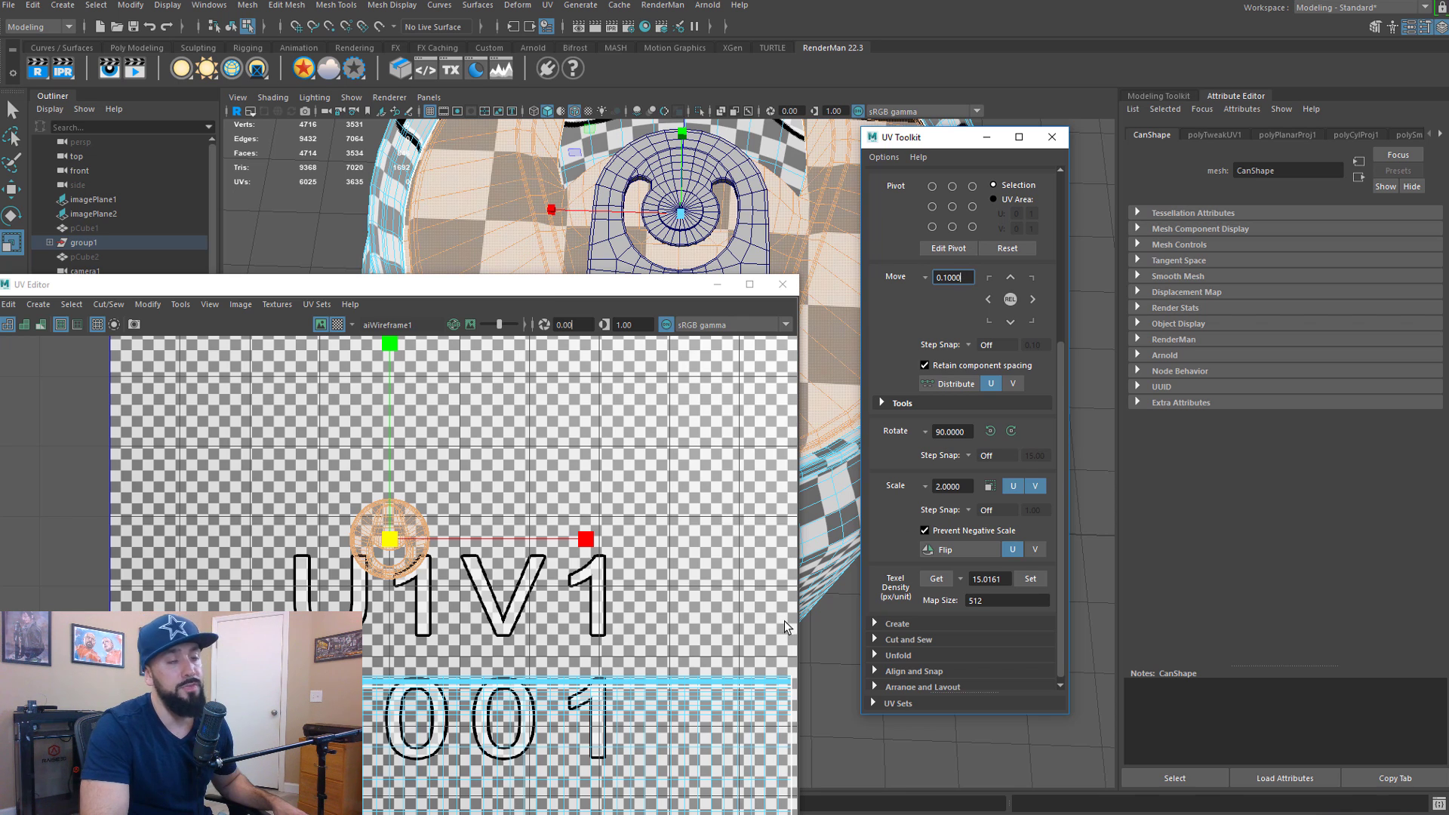
Scale the body's UV shell up uniformly to span the tile's width and reposition it inside the lower part of the U1V1 tile
{"action": "scroll", "coordinate": [597, 615], "scroll_direction": "down", "scroll_amount": 5}
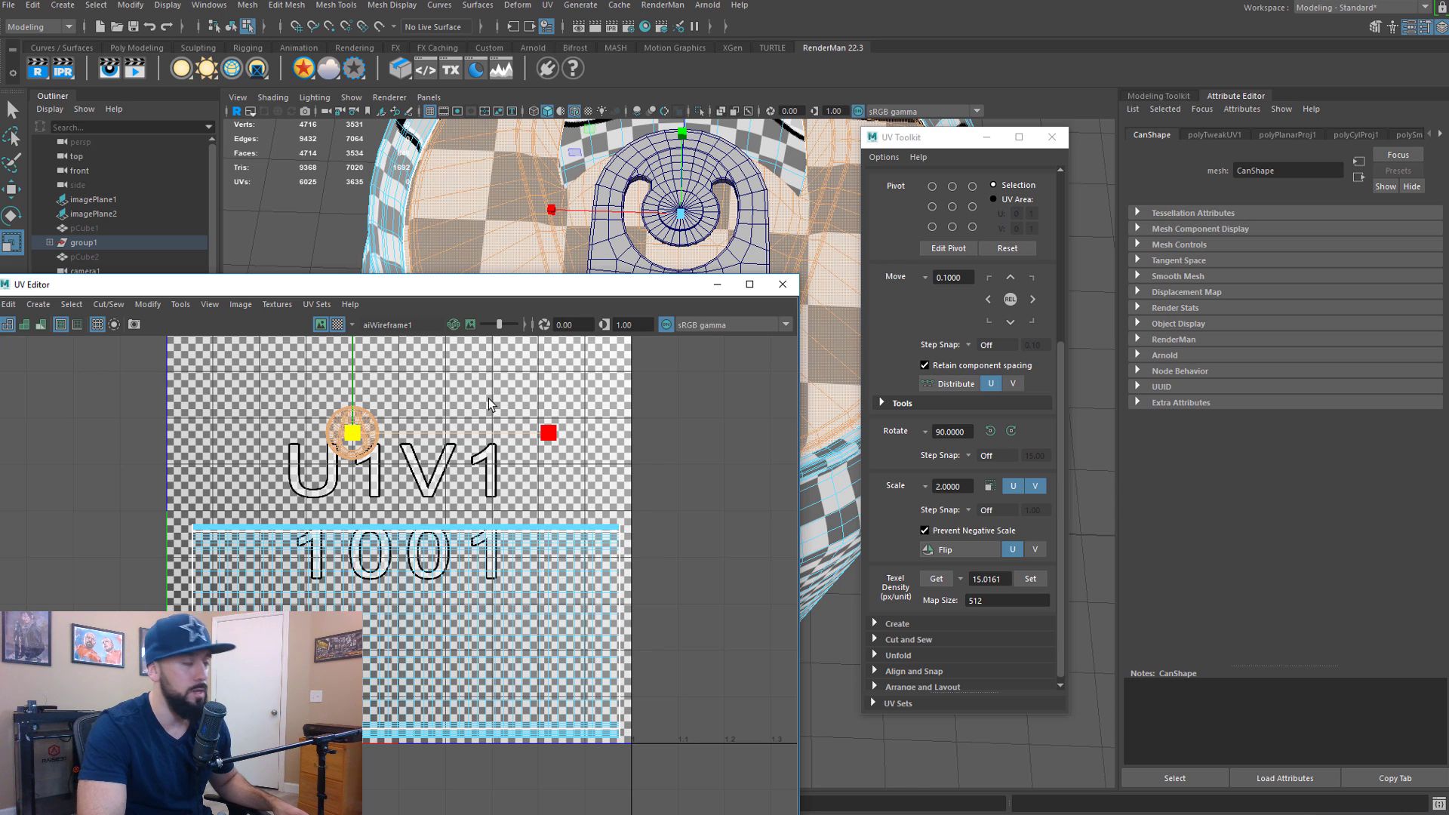
{"action": "left_click", "coordinate": [480, 579]}
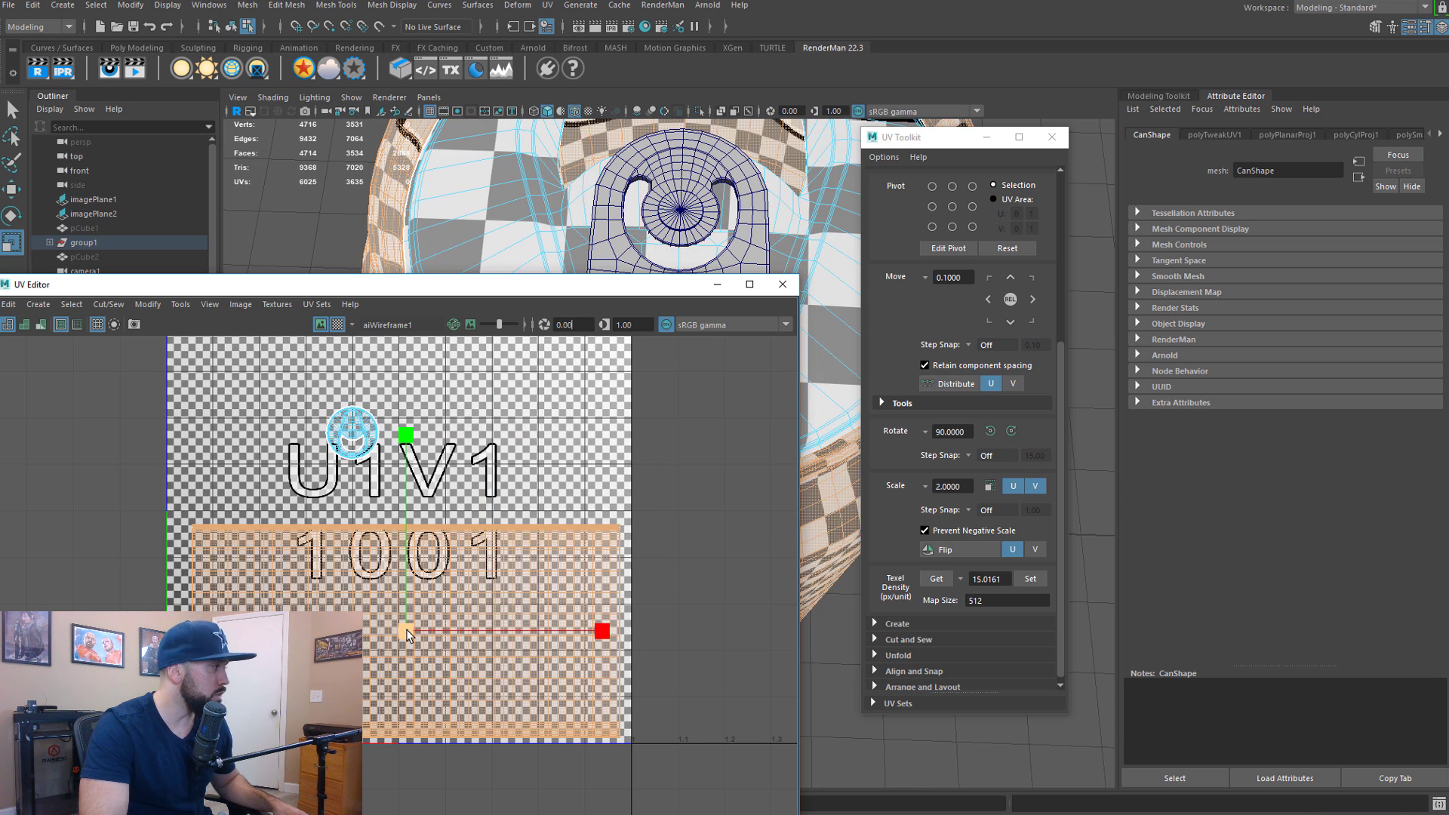
{"action": "left_click_drag", "start_coordinate": [406, 630], "coordinate": [421, 622]}
{"action": "key", "text": "w"}
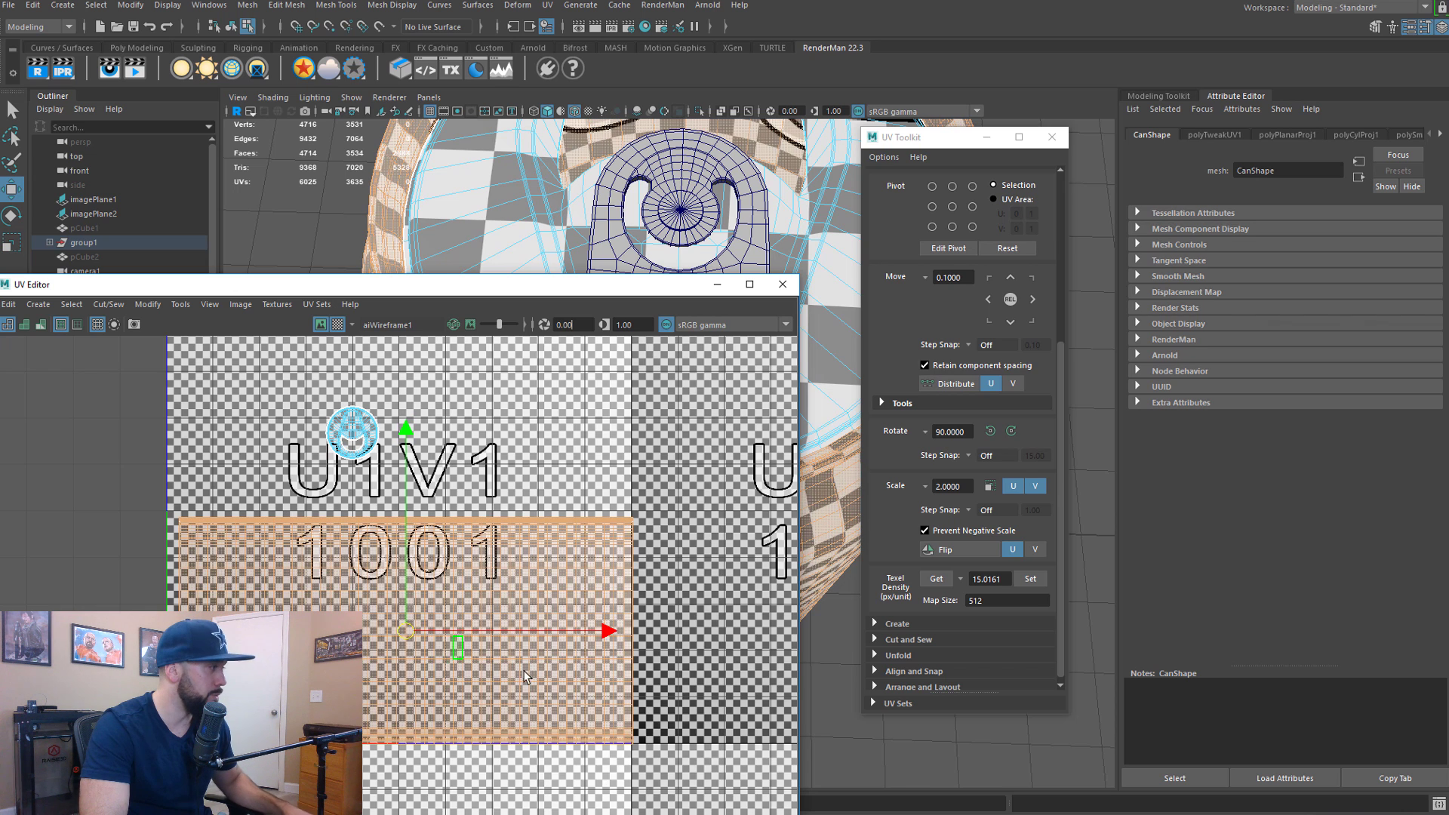
{"action": "left_click_drag", "start_coordinate": [596, 629], "coordinate": [591, 630]}
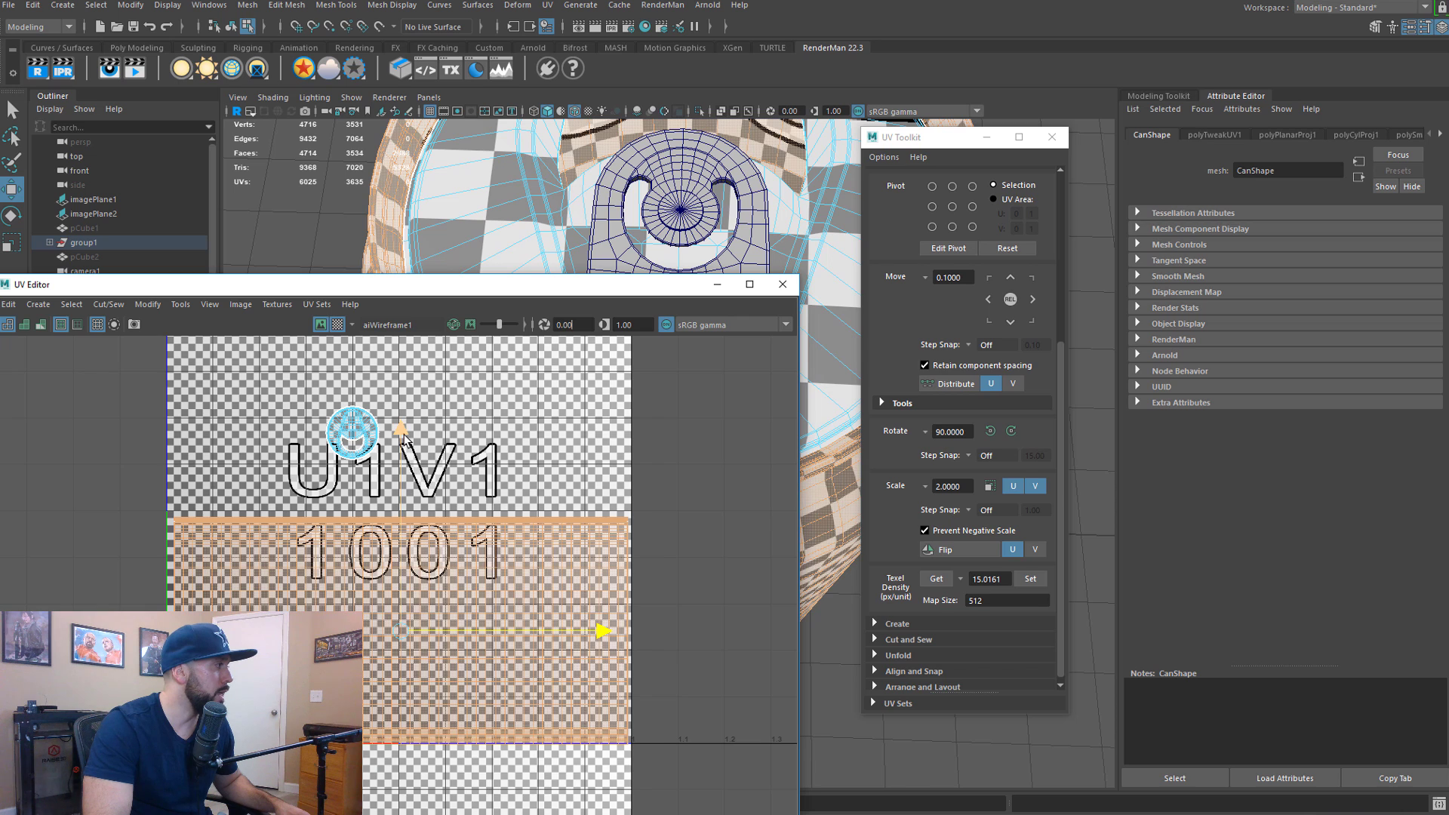
{"action": "left_click_drag", "start_coordinate": [401, 430], "coordinate": [401, 424]}
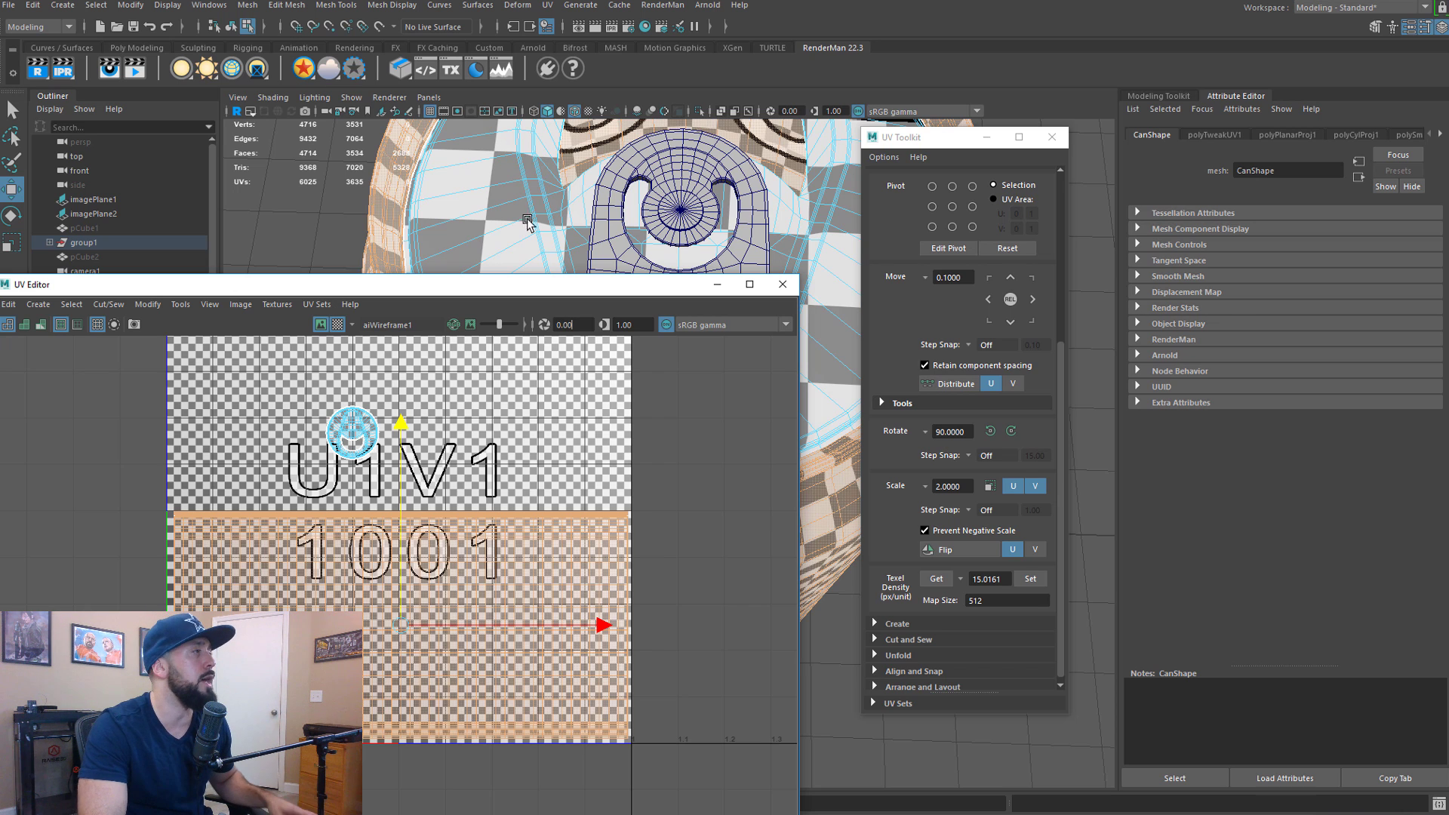
Clear the view of the model and examine the checker pattern over the whole can body, from the neck to the base
{"action": "left_click_drag", "start_coordinate": [563, 292], "coordinate": [1448, 391]}
{"action": "left_click_drag", "start_coordinate": [438, 481], "coordinate": [569, 392], "text": "alt"}
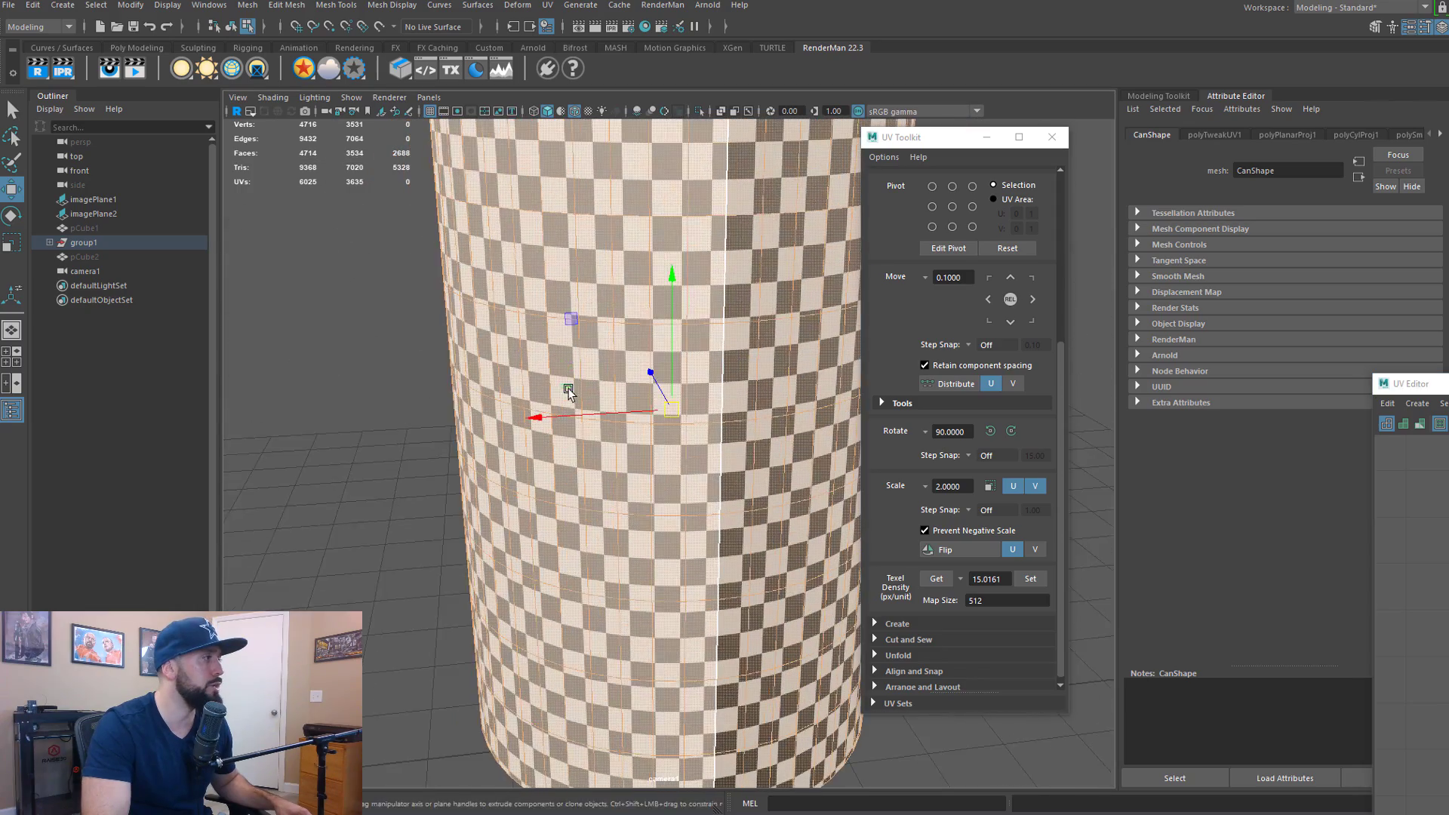
{"action": "middle_click_drag", "start_coordinate": [569, 392], "coordinate": [479, 385], "text": "alt"}
{"action": "right_click_drag", "start_coordinate": [478, 385], "coordinate": [415, 438], "text": "alt"}
{"action": "left_click_drag", "start_coordinate": [415, 456], "coordinate": [418, 437], "text": "alt"}
{"action": "right_click_drag", "start_coordinate": [417, 437], "coordinate": [514, 405], "text": "alt"}
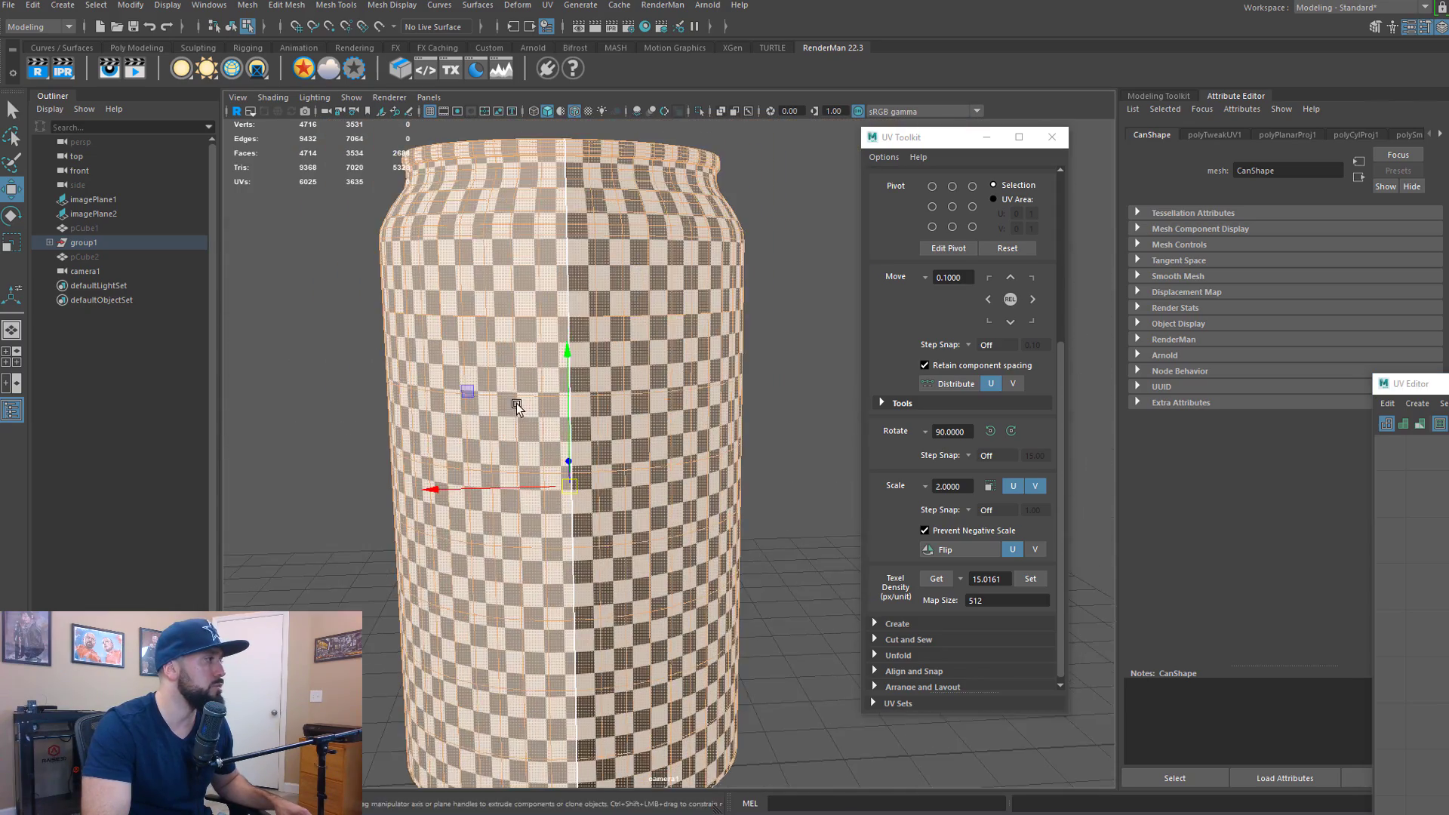
{"action": "left_click_drag", "start_coordinate": [514, 405], "coordinate": [541, 426], "text": "alt"}
{"action": "scroll", "coordinate": [540, 426], "scroll_direction": "down", "scroll_amount": 2}
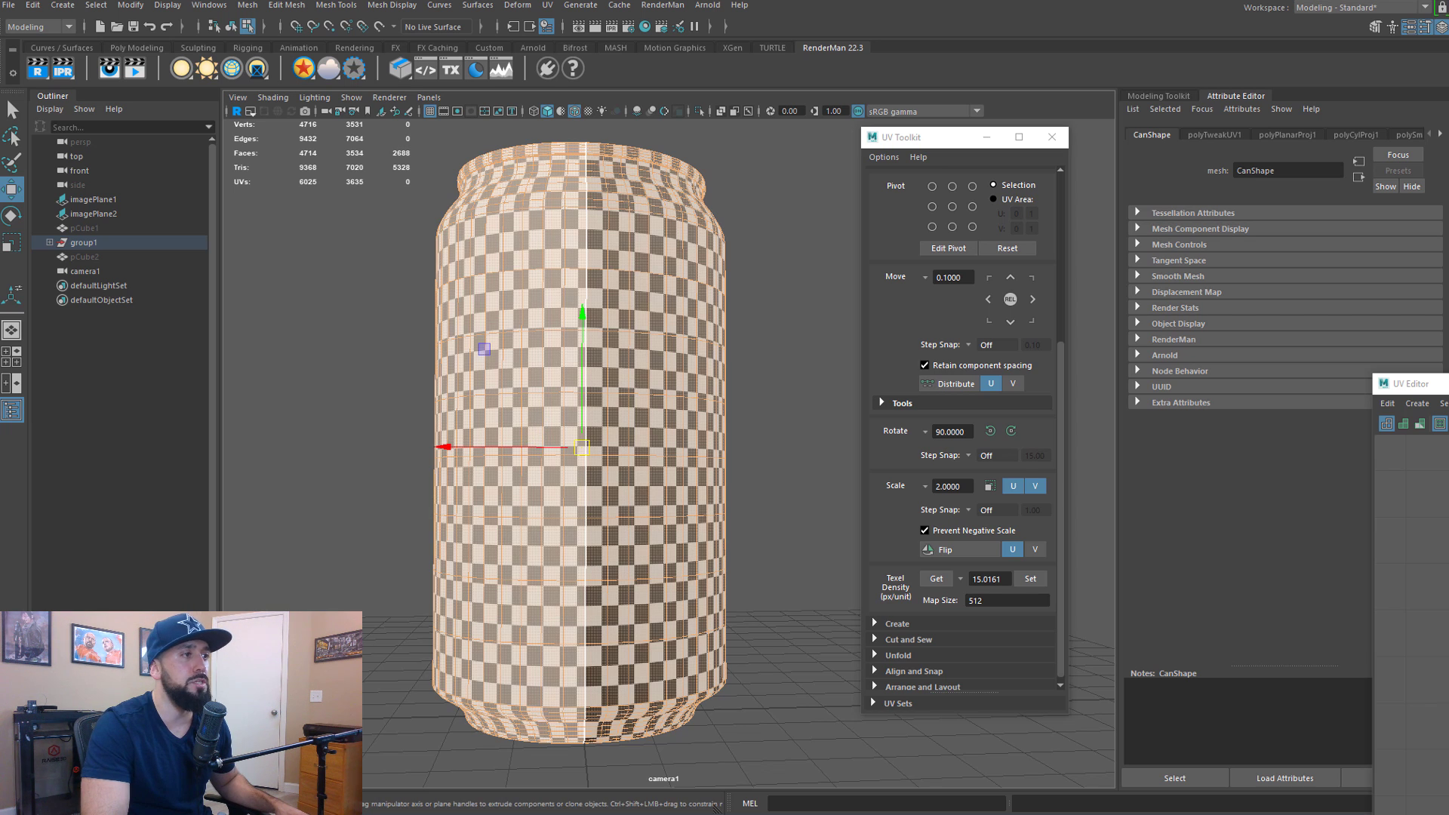
Get the body shell's texel density, apply it to the circular lid shell and uncover the can to view the checkers
{"action": "left_click_drag", "start_coordinate": [1448, 387], "coordinate": [645, 193]}
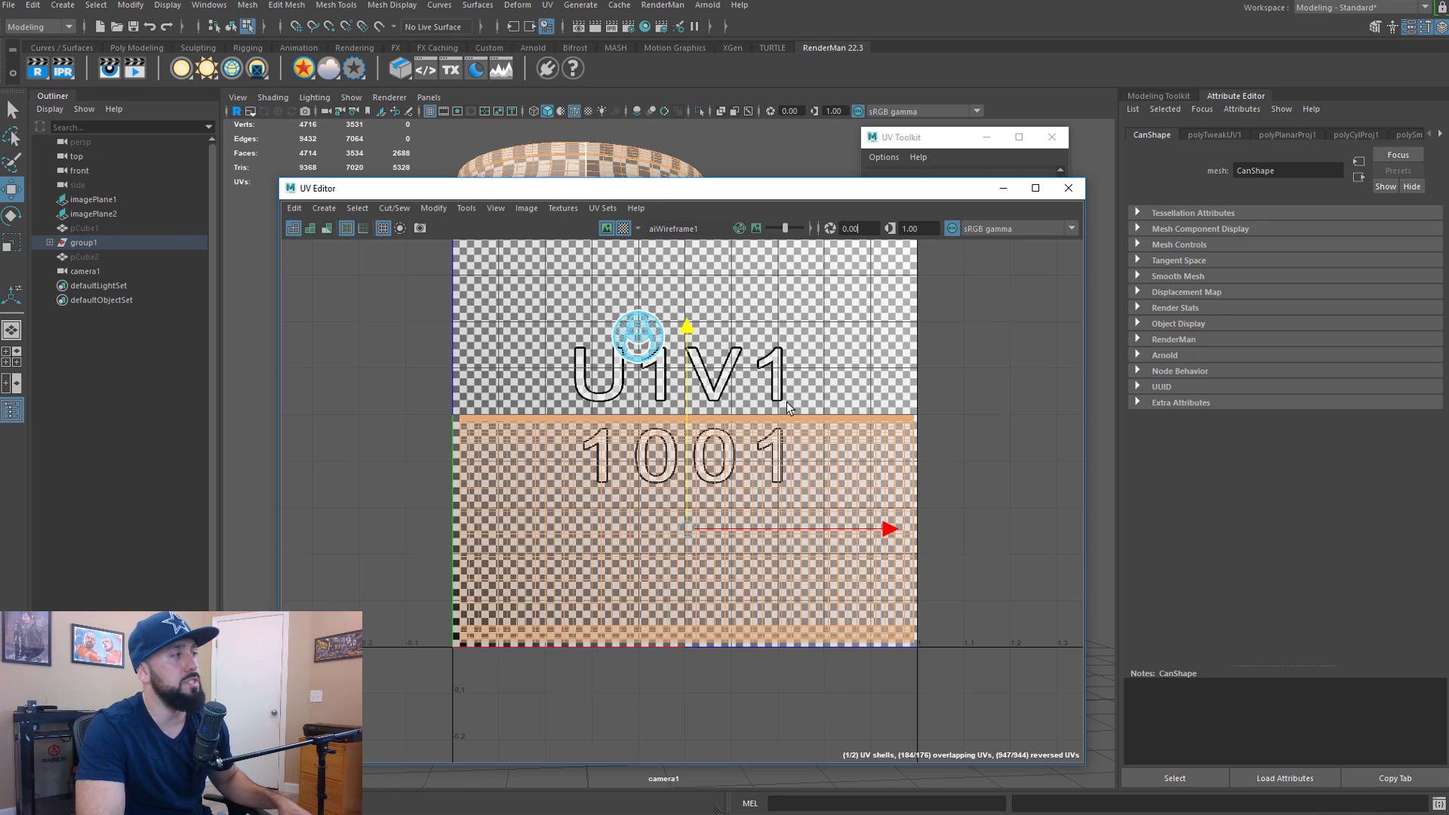
{"action": "scroll", "coordinate": [628, 368], "scroll_direction": "up", "scroll_amount": 4}
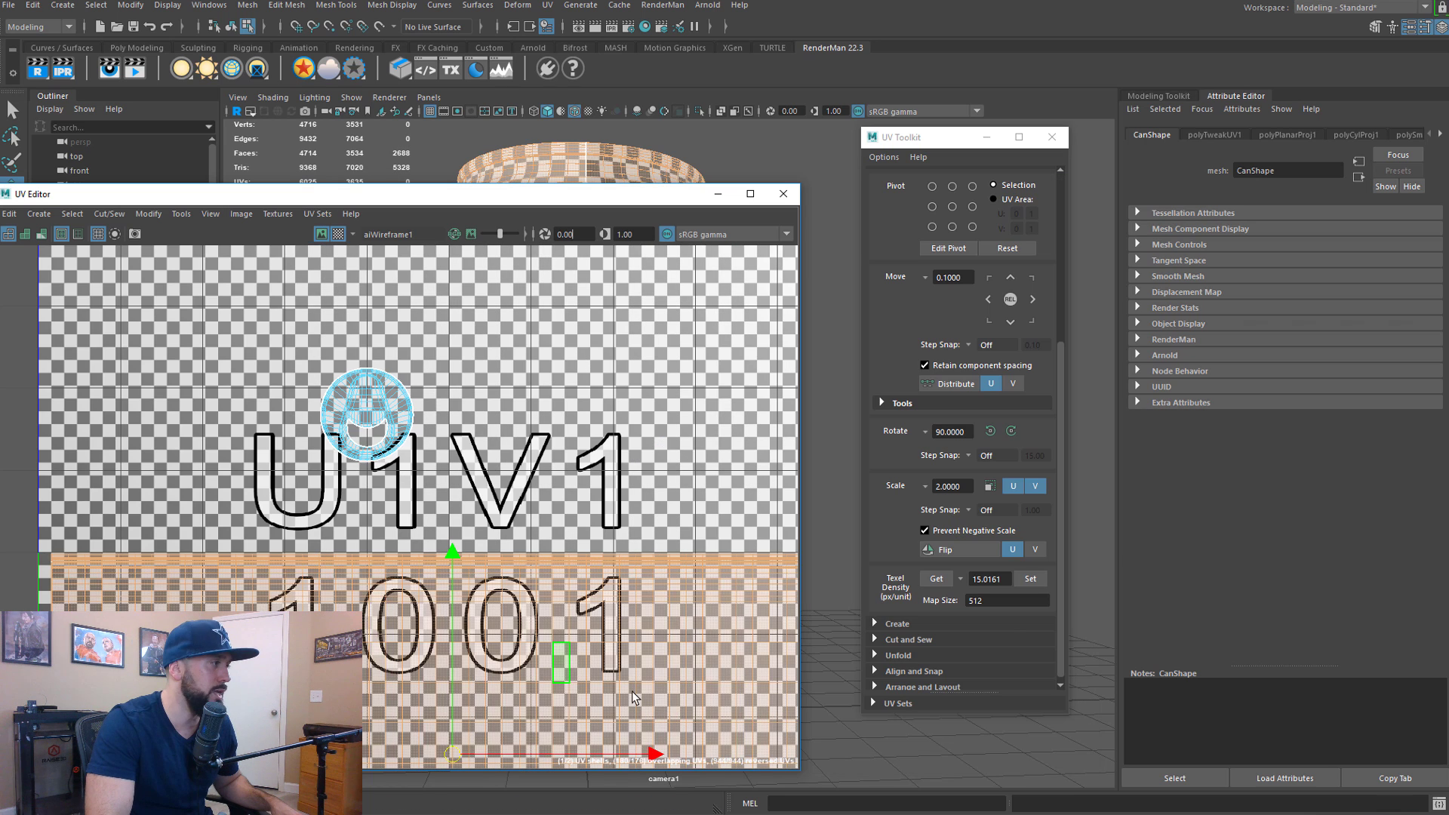
{"action": "left_click", "coordinate": [936, 579]}
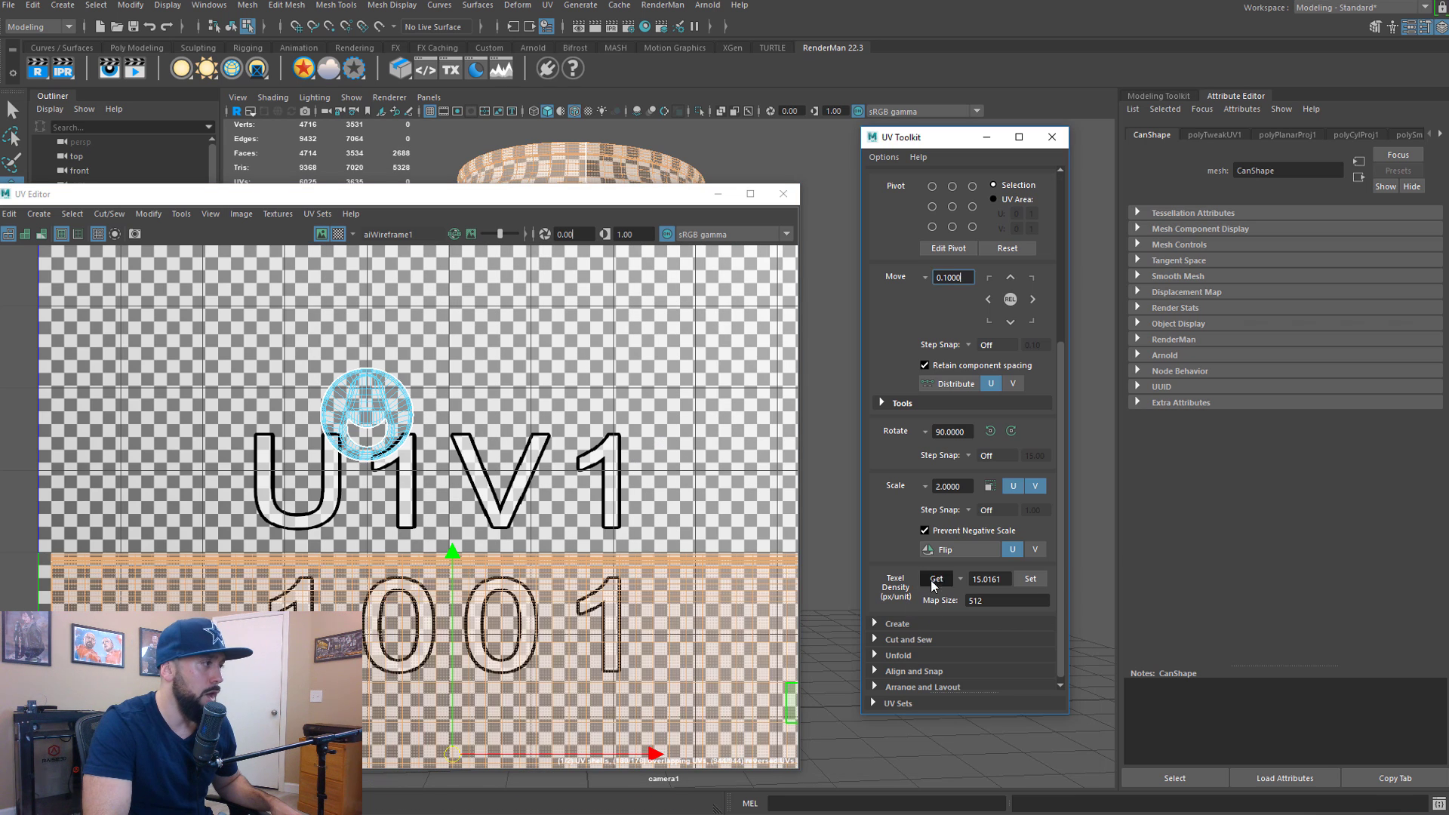
{"action": "left_click", "coordinate": [389, 417]}
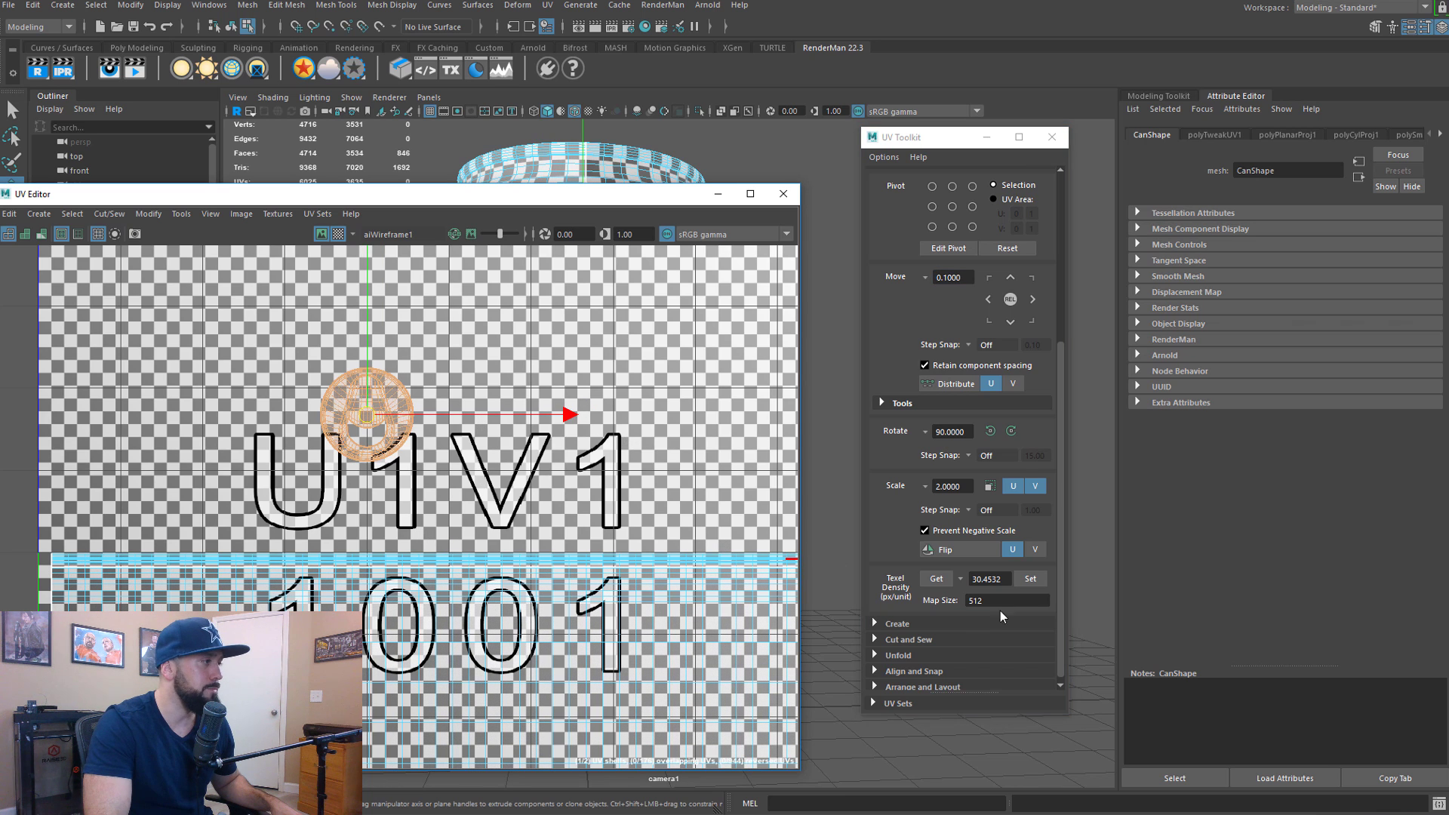
{"action": "left_click", "coordinate": [1029, 582]}
{"action": "scroll", "coordinate": [395, 566], "scroll_direction": "down", "scroll_amount": 2}
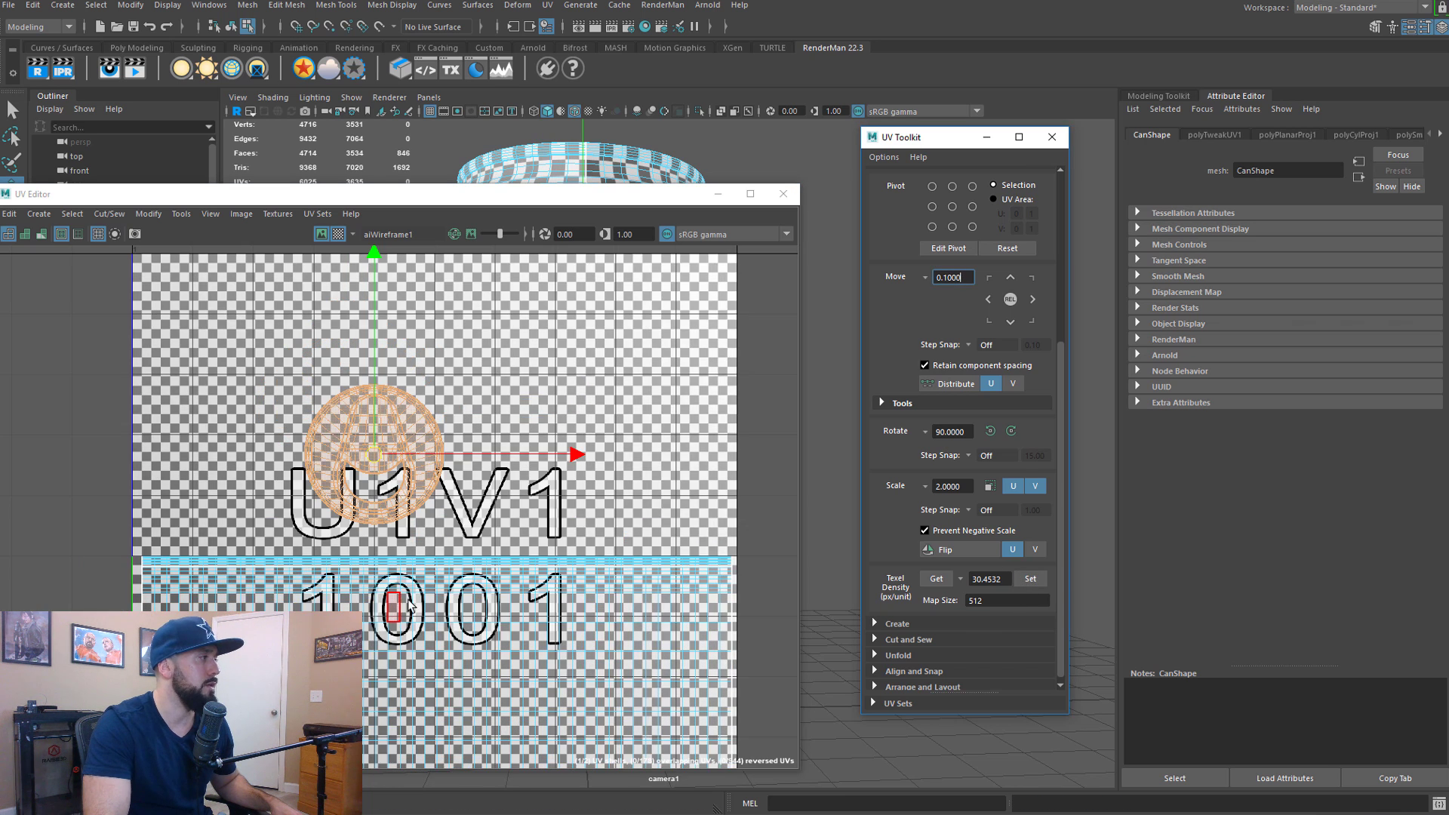
{"action": "left_click_drag", "start_coordinate": [491, 201], "coordinate": [596, 646]}
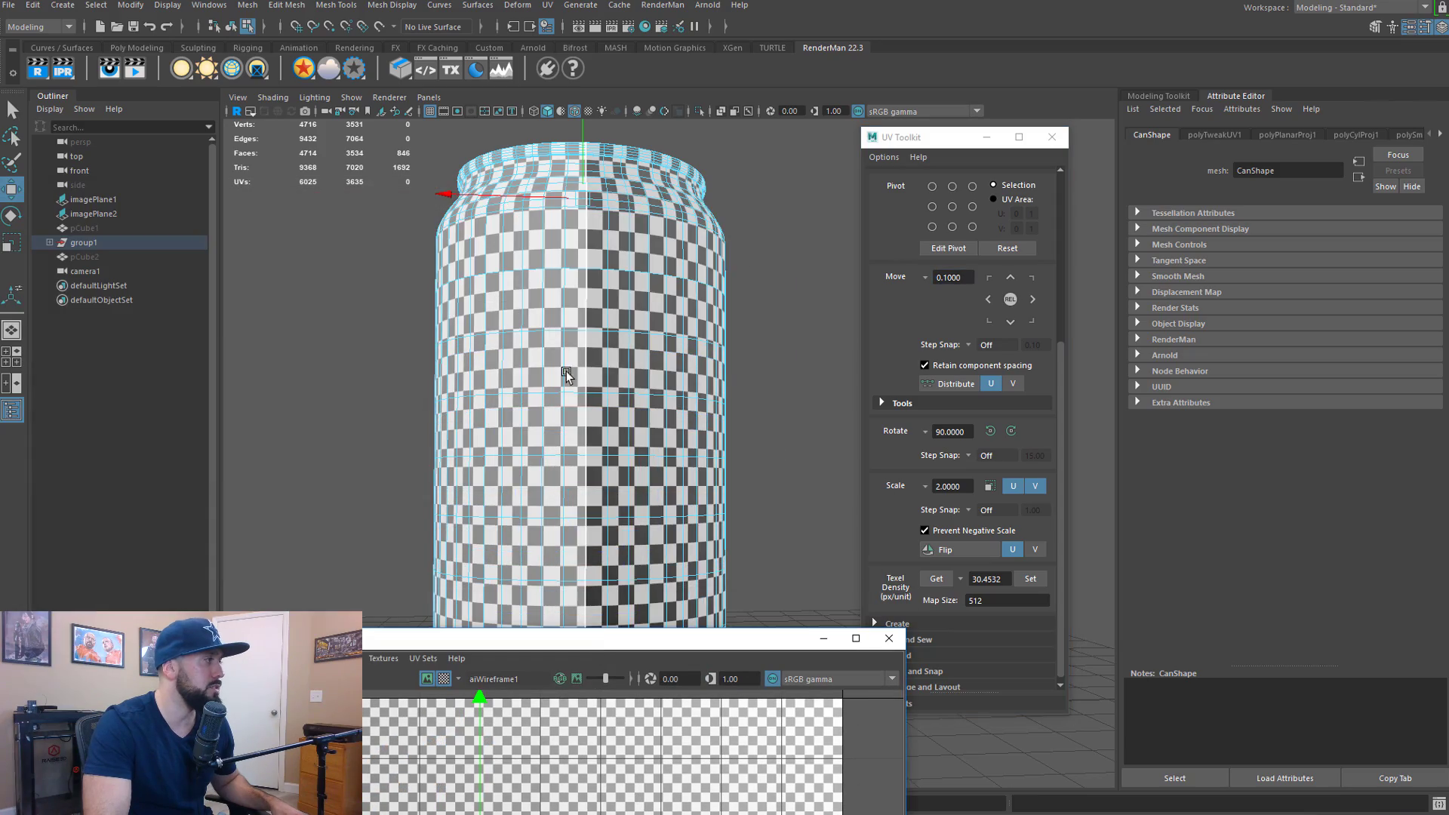
{"action": "left_click_drag", "start_coordinate": [563, 369], "coordinate": [619, 431], "text": "alt"}
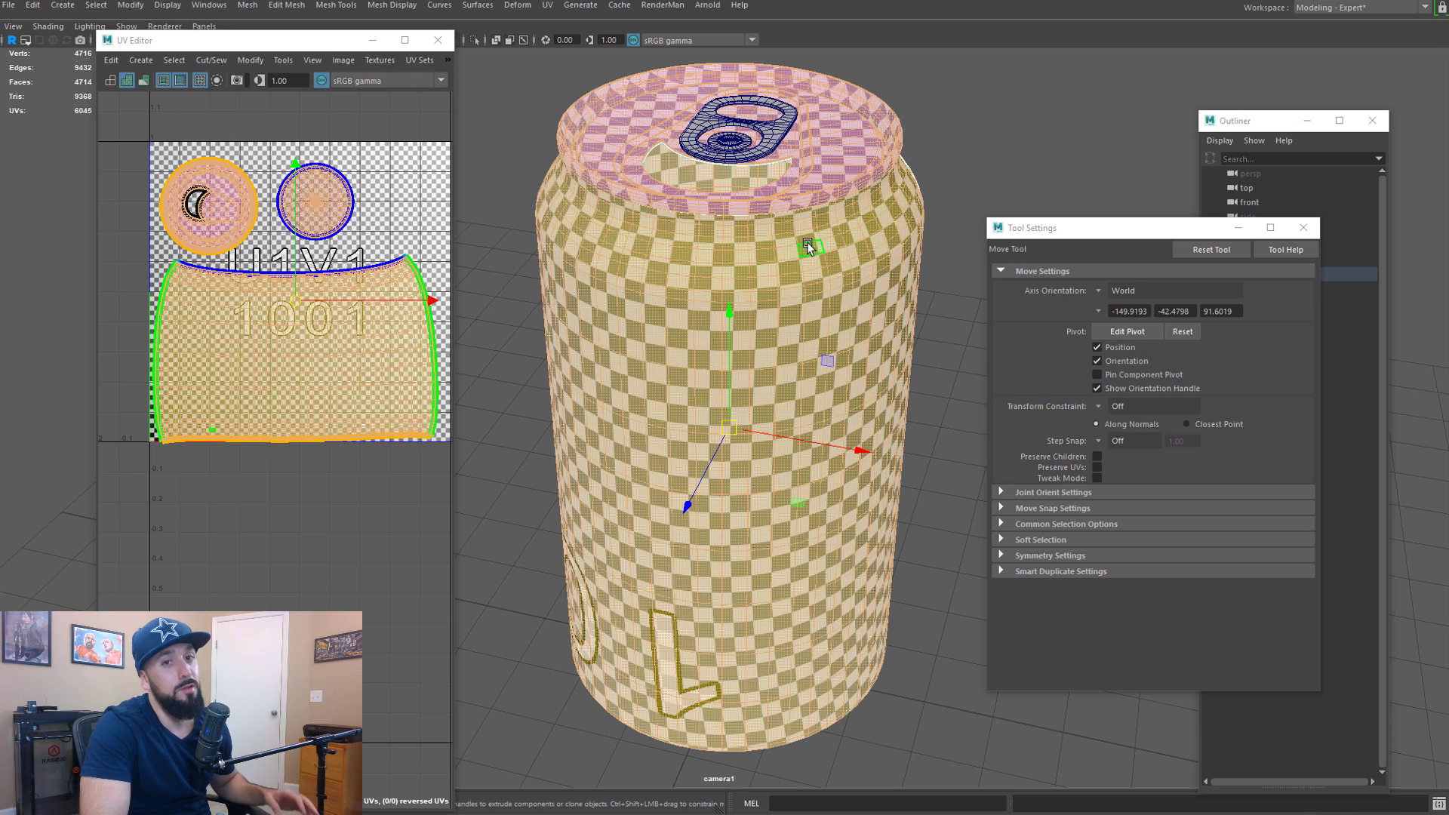
Replace the can's separate UV shells with a single planar projection of the whole can from above
{"action": "right_click_drag", "start_coordinate": [265, 348], "coordinate": [265, 386]}
{"action": "scroll", "coordinate": [209, 394], "scroll_direction": "down", "scroll_amount": 3}
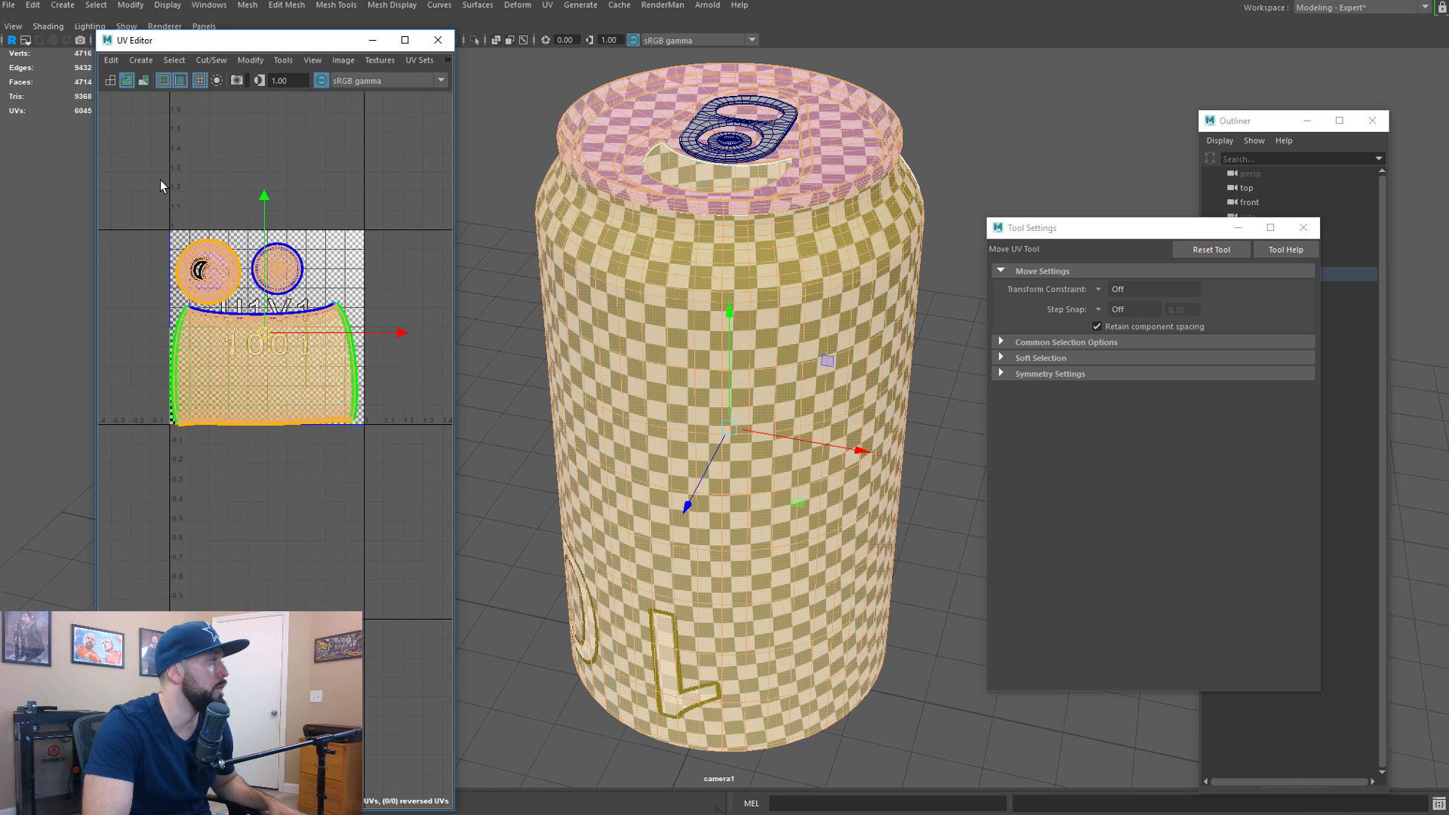
{"action": "right_click_drag", "start_coordinate": [303, 377], "coordinate": [340, 320], "text": "shift"}
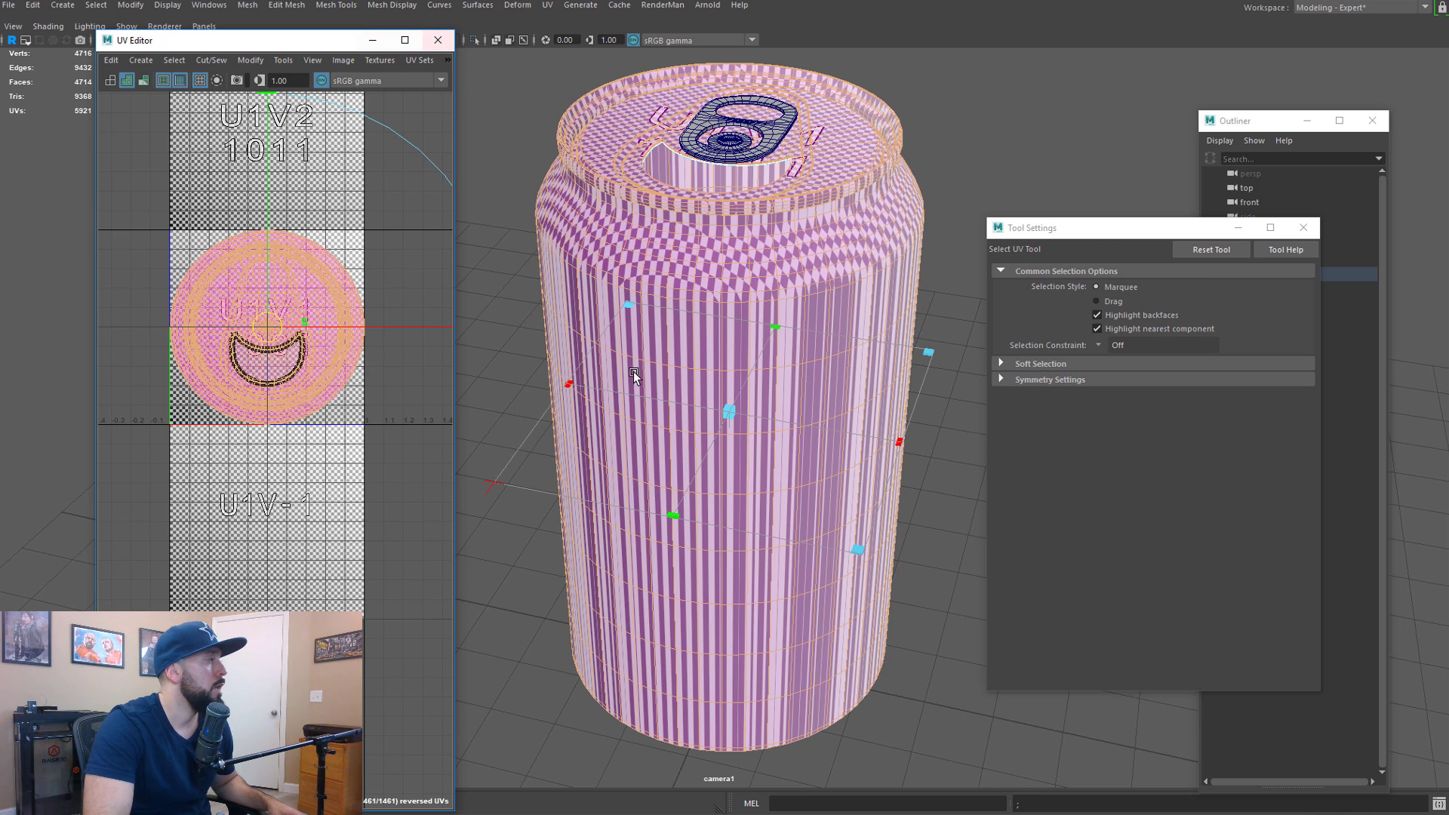
Activate the 3D Cut and Sew UV Tool, turn off its checker map display and test the texture borders display option
{"action": "left_click", "coordinate": [547, 5]}
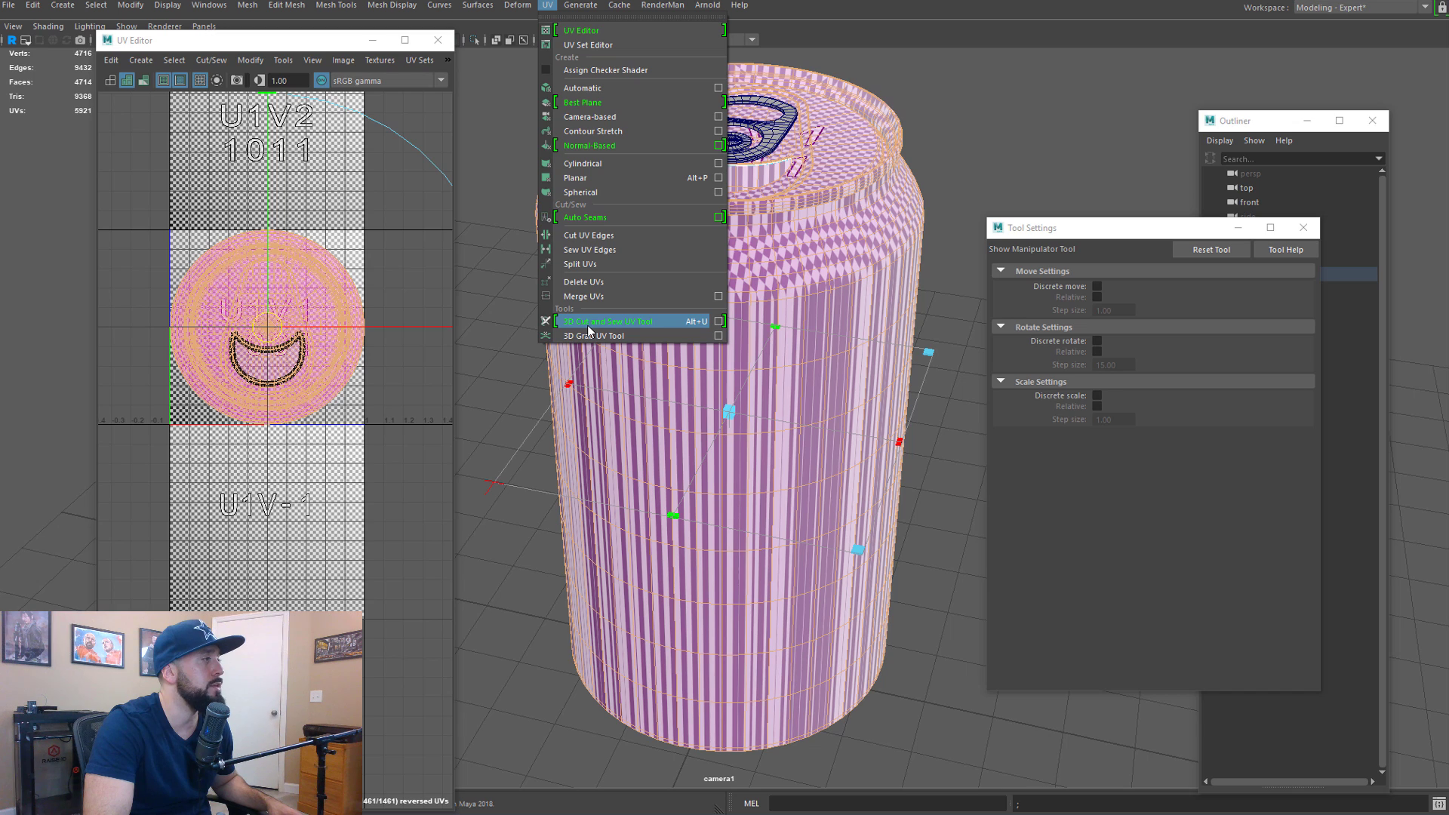
{"action": "left_click", "coordinate": [674, 325]}
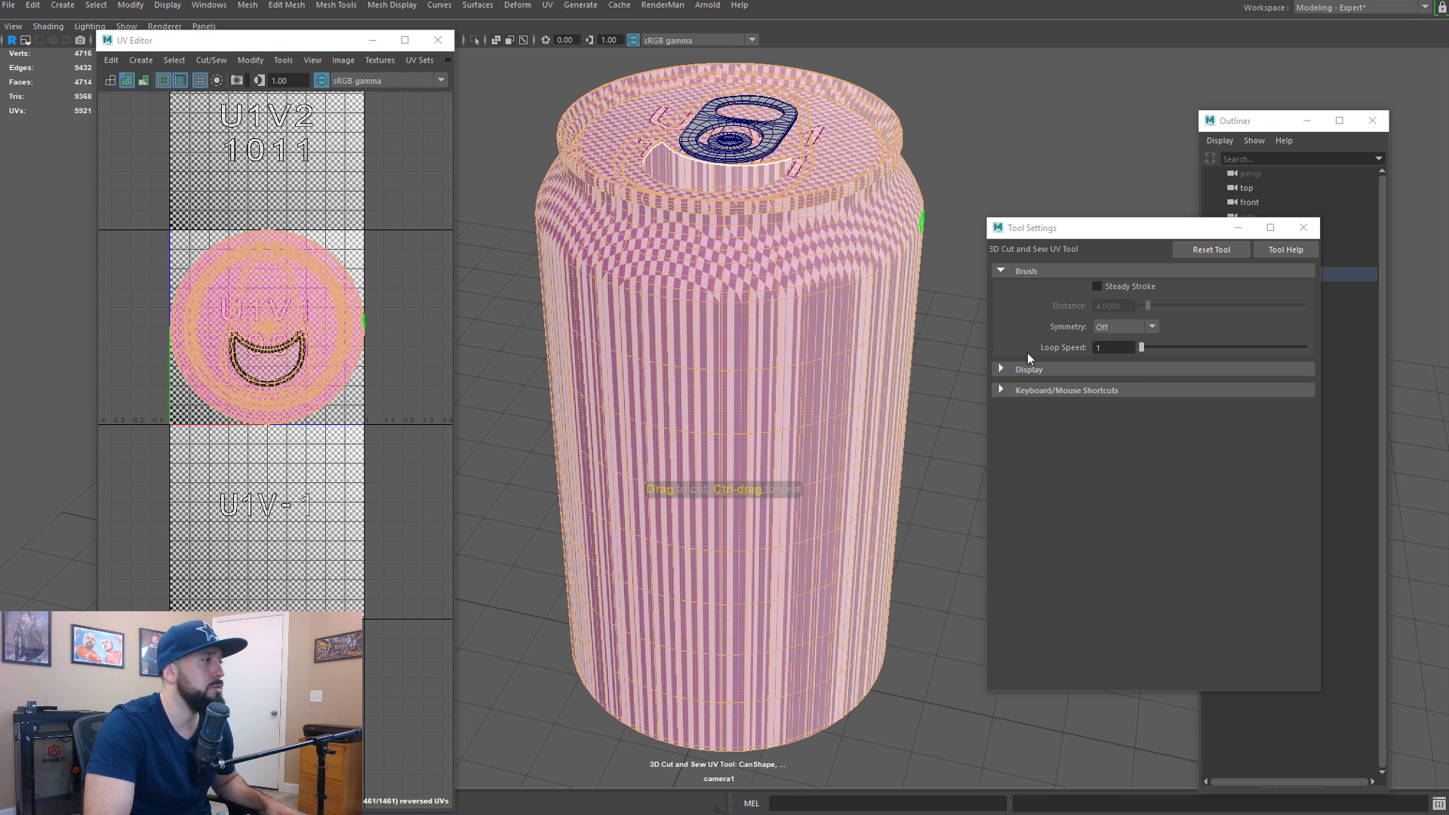
{"action": "left_click", "coordinate": [1013, 369]}
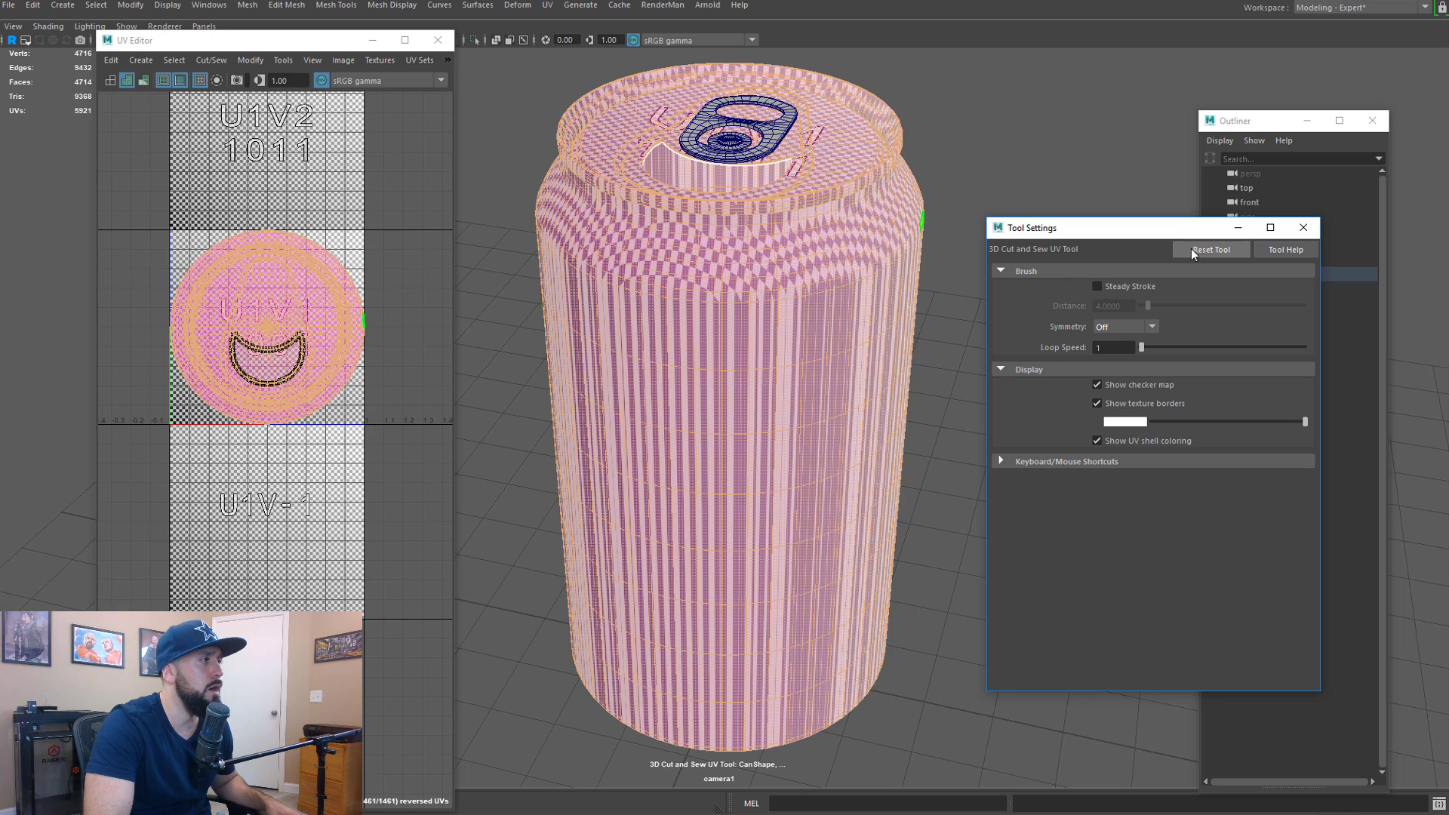
{"action": "left_click", "coordinate": [1096, 384]}
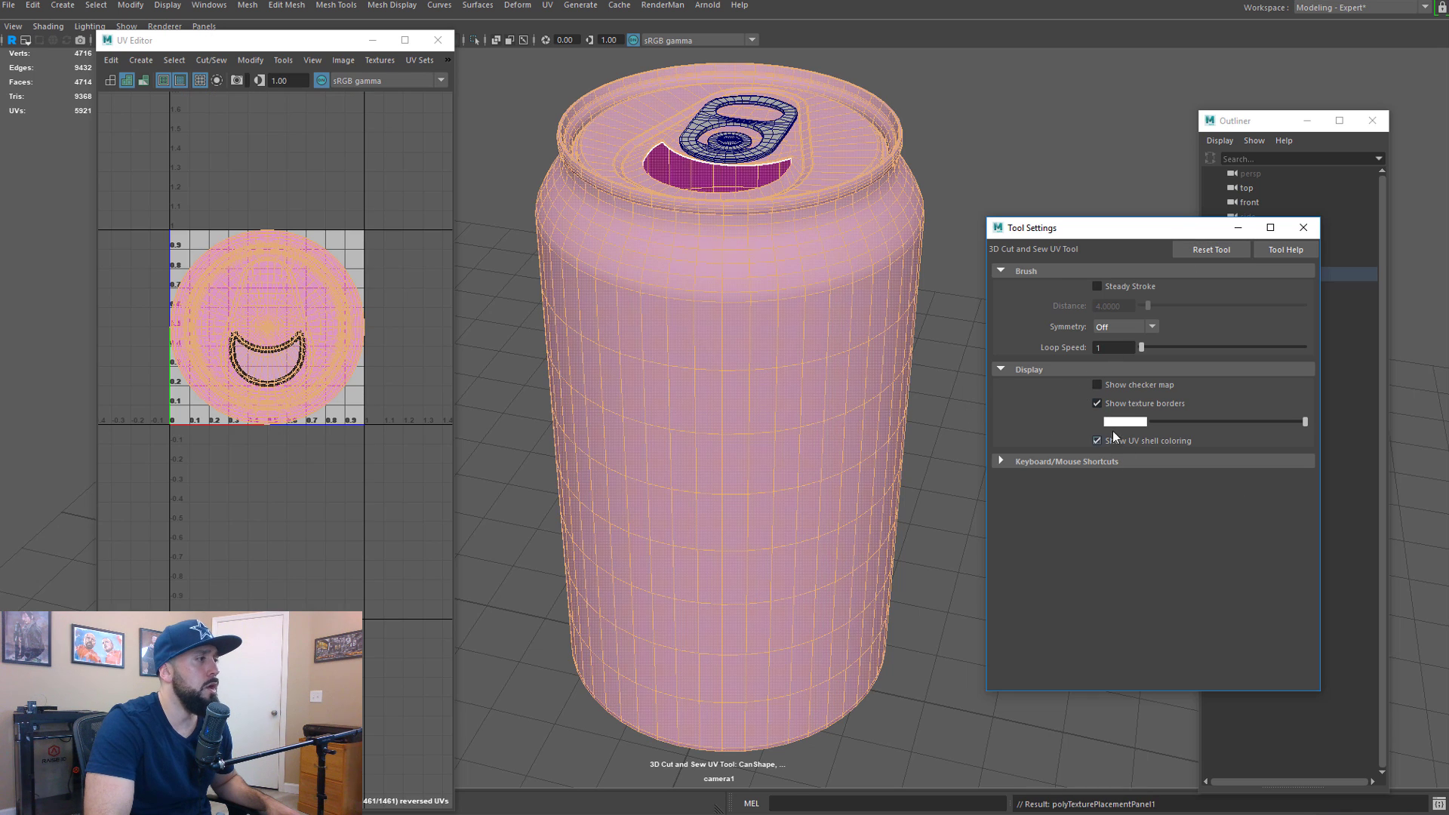
{"action": "left_click", "coordinate": [1097, 403]}
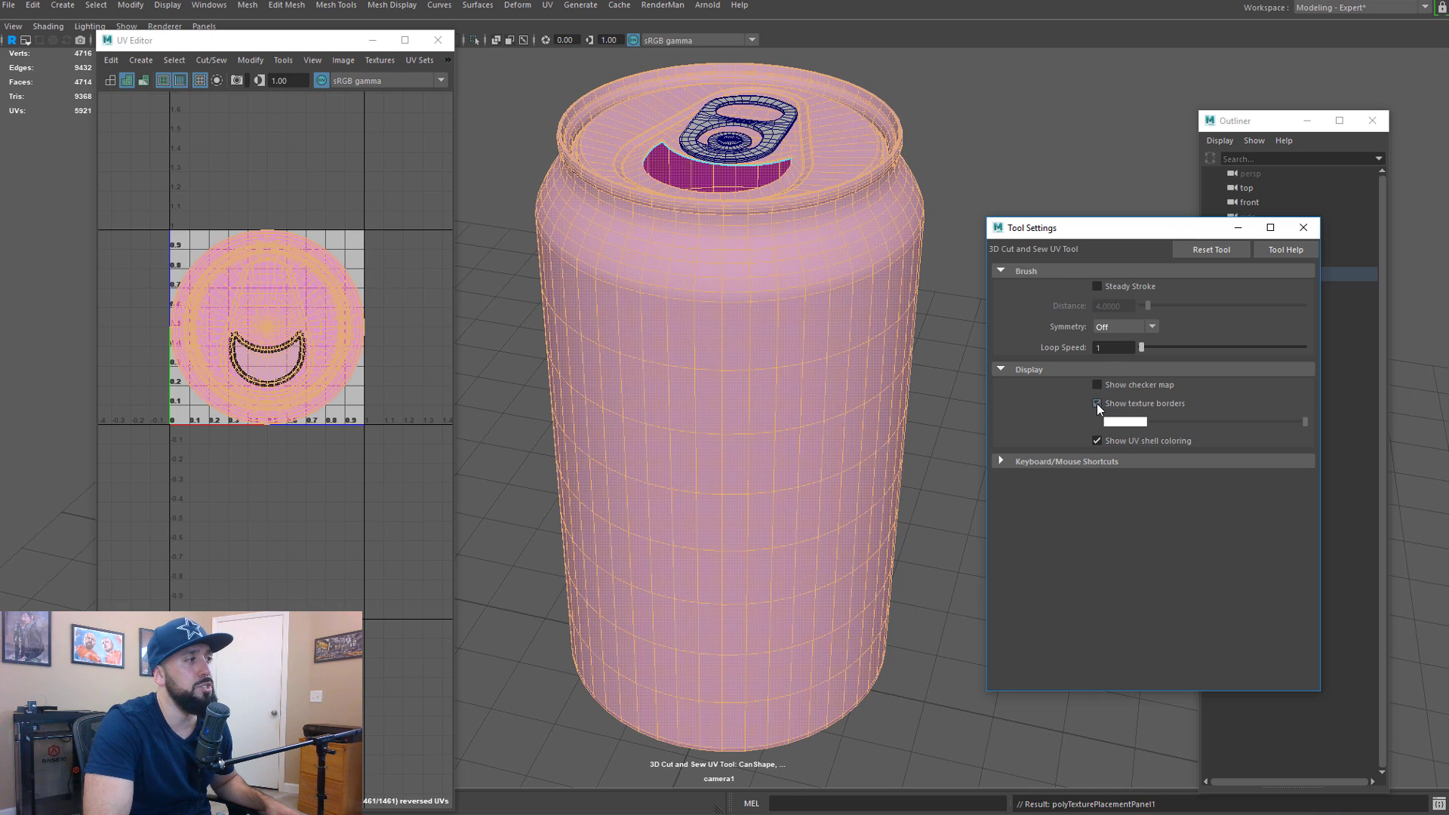
{"action": "left_click", "coordinate": [1096, 403]}
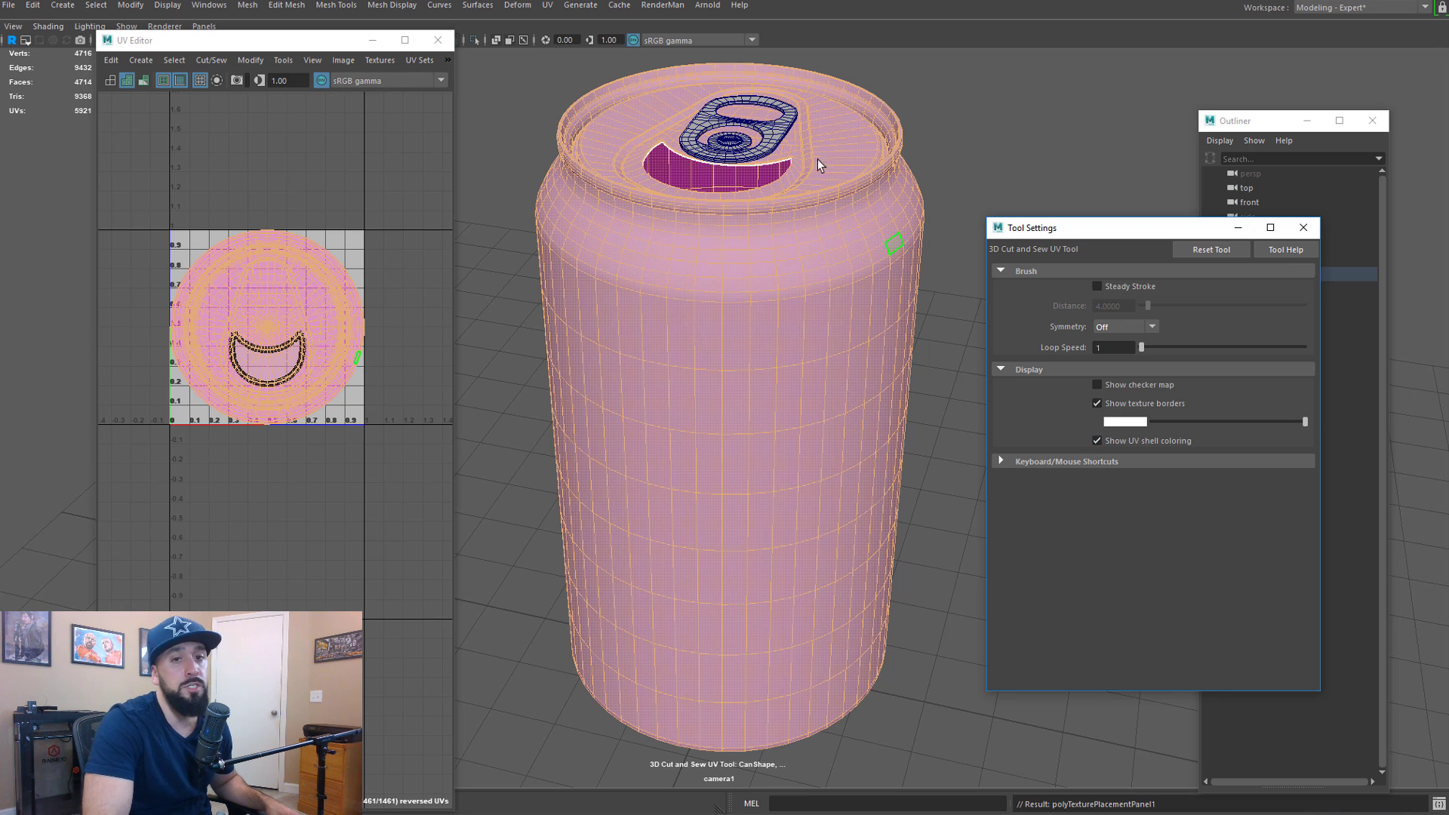
Examine the edge loops around the can's rim and neck, where the lid meets the body
{"action": "scroll", "coordinate": [786, 228], "scroll_direction": "up", "scroll_amount": 2}
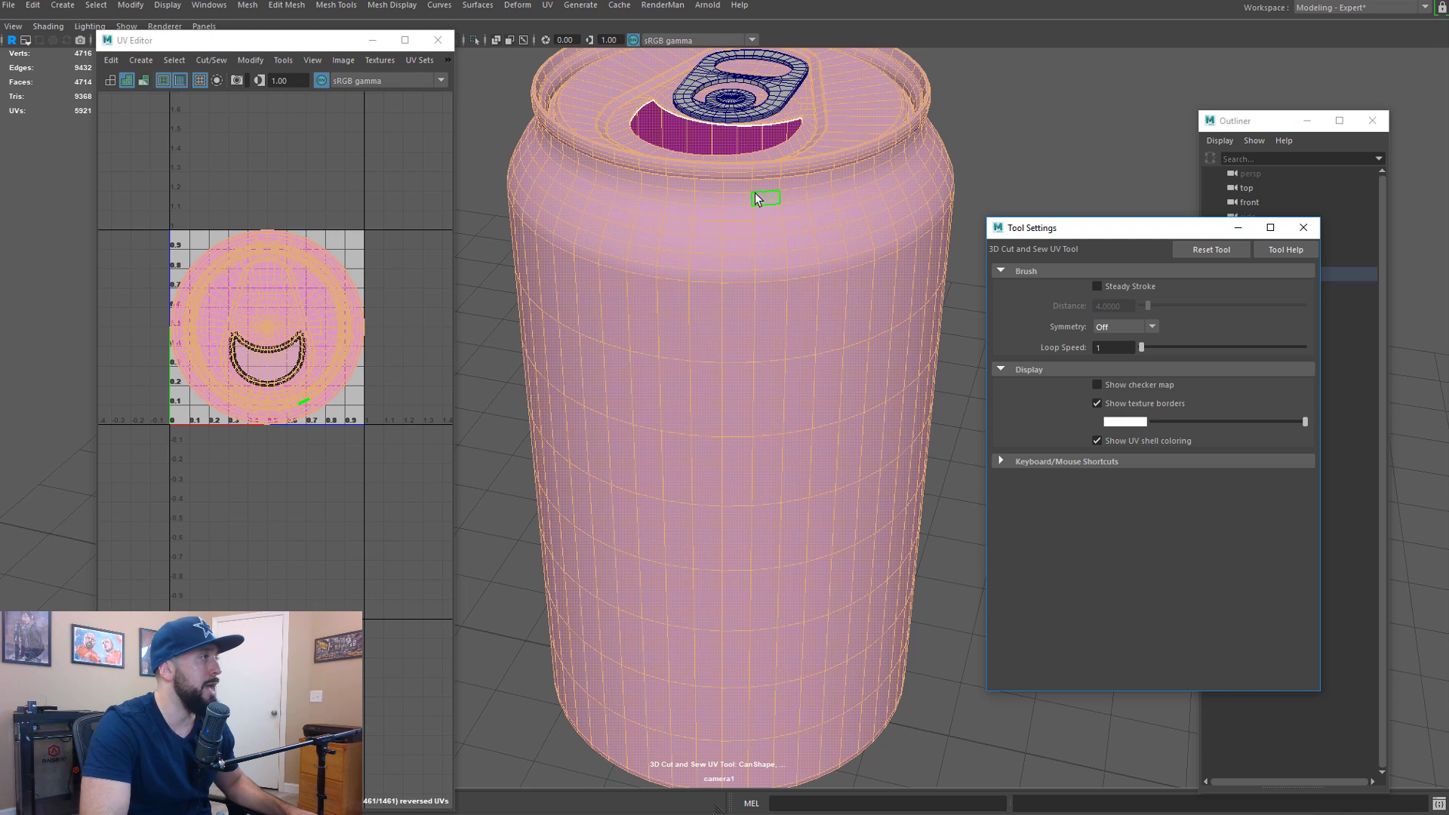
{"action": "scroll", "coordinate": [749, 237], "scroll_direction": "up", "scroll_amount": 2}
{"action": "middle_click_drag", "start_coordinate": [748, 214], "coordinate": [749, 435], "text": "alt"}
{"action": "left_click_drag", "start_coordinate": [749, 435], "coordinate": [750, 353], "text": "alt"}
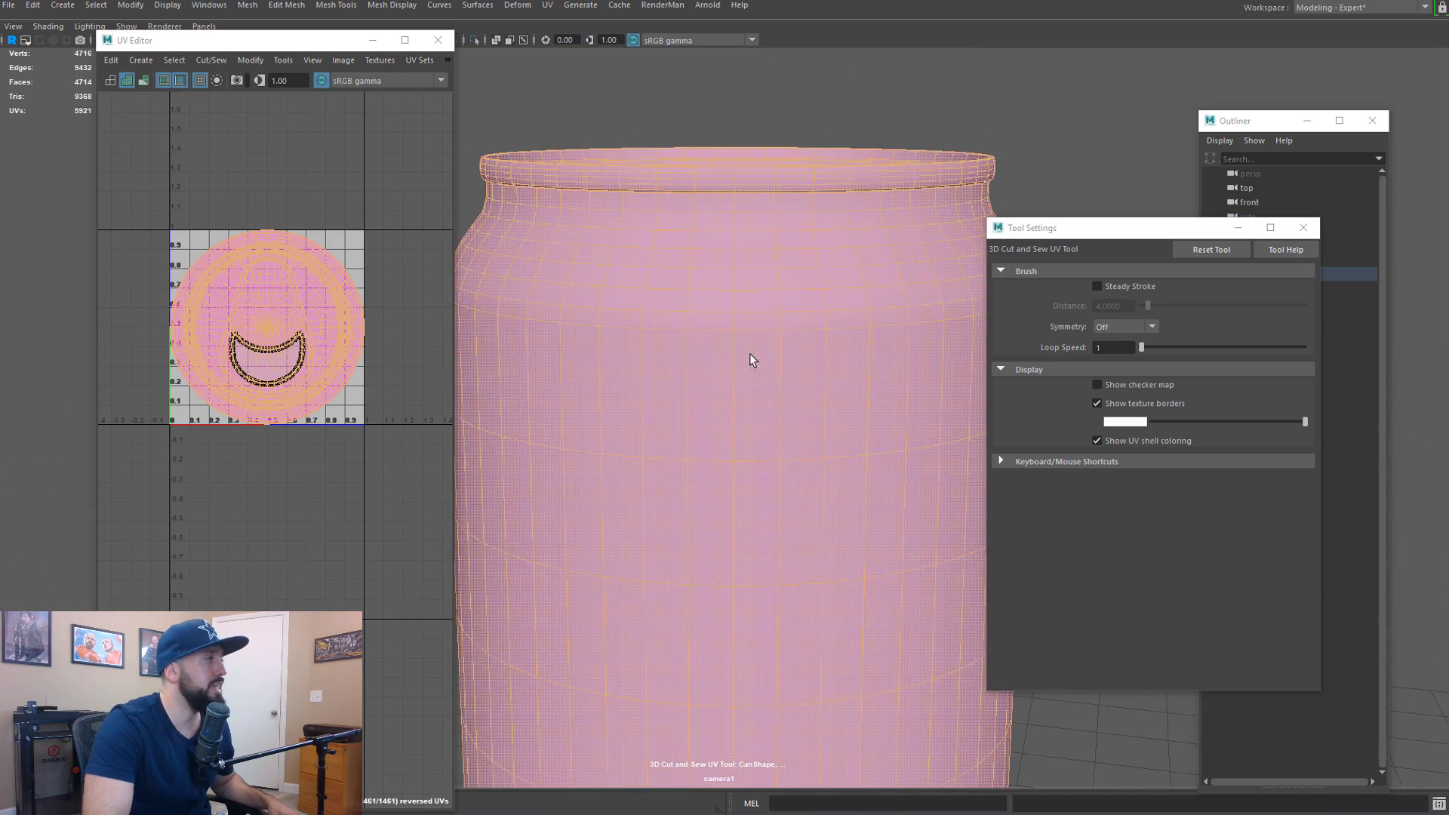
{"action": "right_click_drag", "start_coordinate": [749, 353], "coordinate": [834, 300], "text": "alt"}
{"action": "left_click_drag", "start_coordinate": [835, 300], "coordinate": [773, 452], "text": "alt"}
{"action": "right_click_drag", "start_coordinate": [772, 451], "coordinate": [867, 371], "text": "alt"}
{"action": "left_click_drag", "start_coordinate": [867, 371], "coordinate": [853, 310], "text": "alt"}
{"action": "middle_click_drag", "start_coordinate": [853, 310], "coordinate": [836, 409], "text": "alt"}
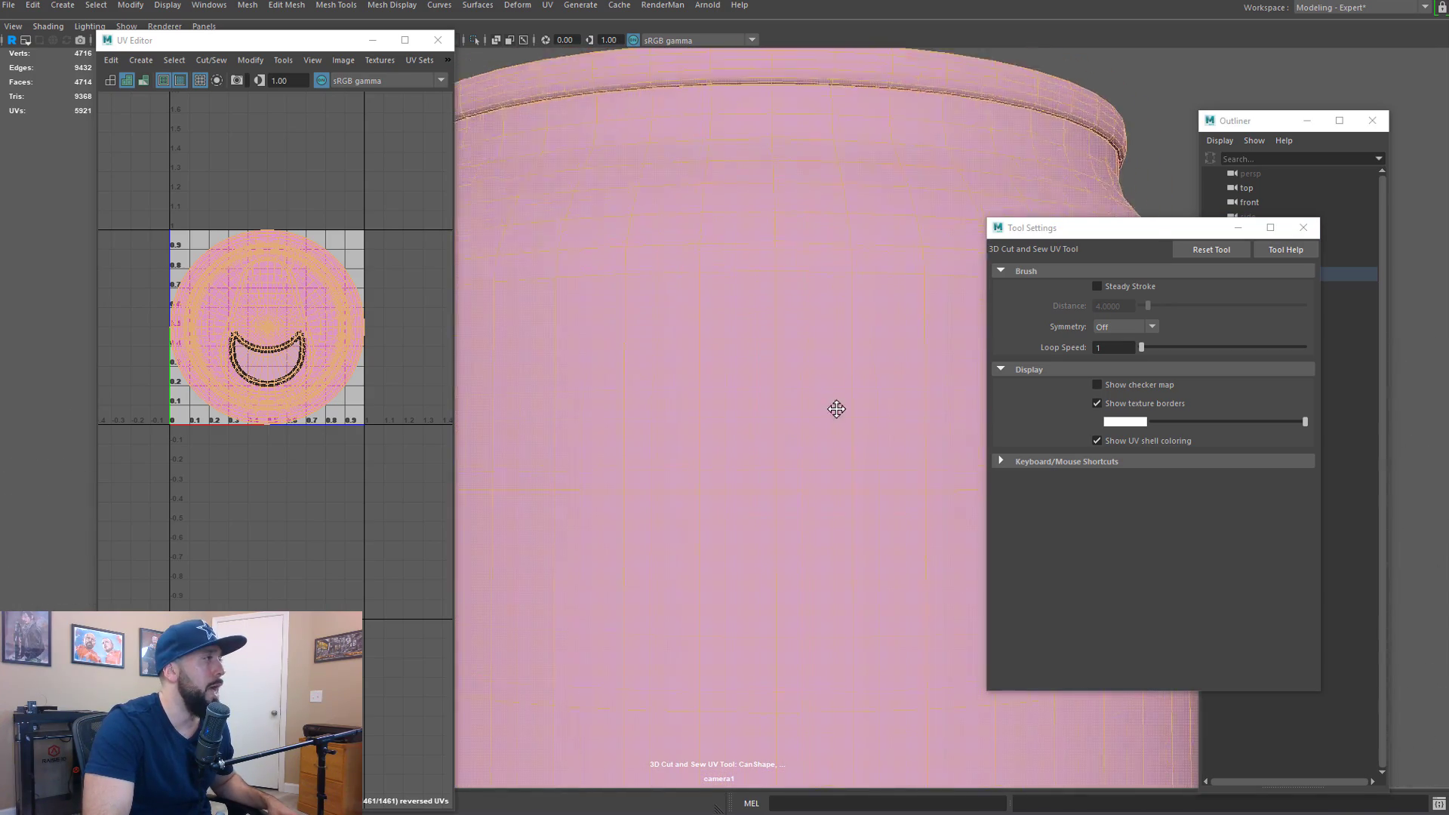
{"action": "right_click_drag", "start_coordinate": [836, 409], "coordinate": [703, 377], "text": "alt"}
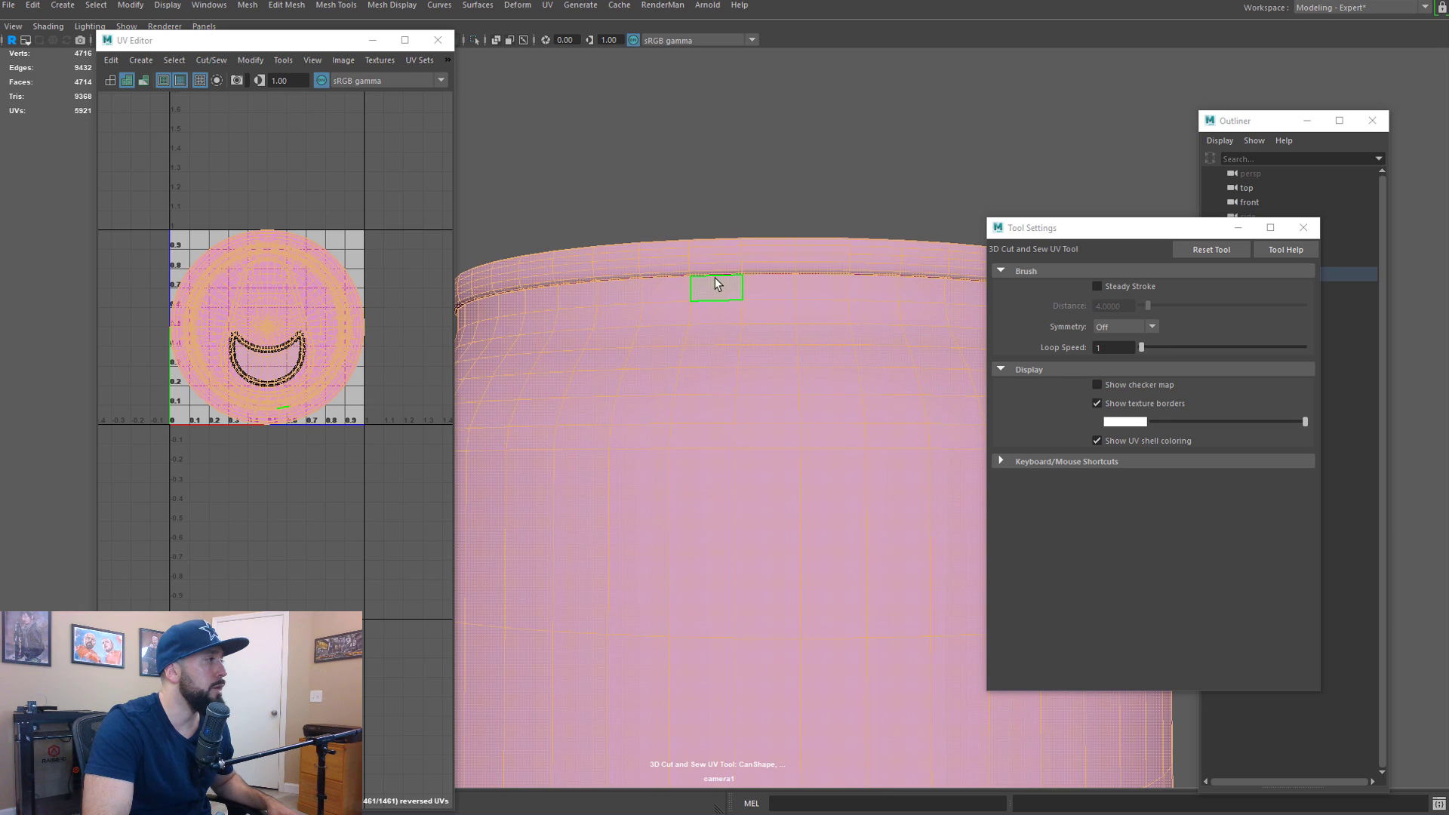
{"action": "scroll", "coordinate": [717, 320], "scroll_direction": "down", "scroll_amount": 10}
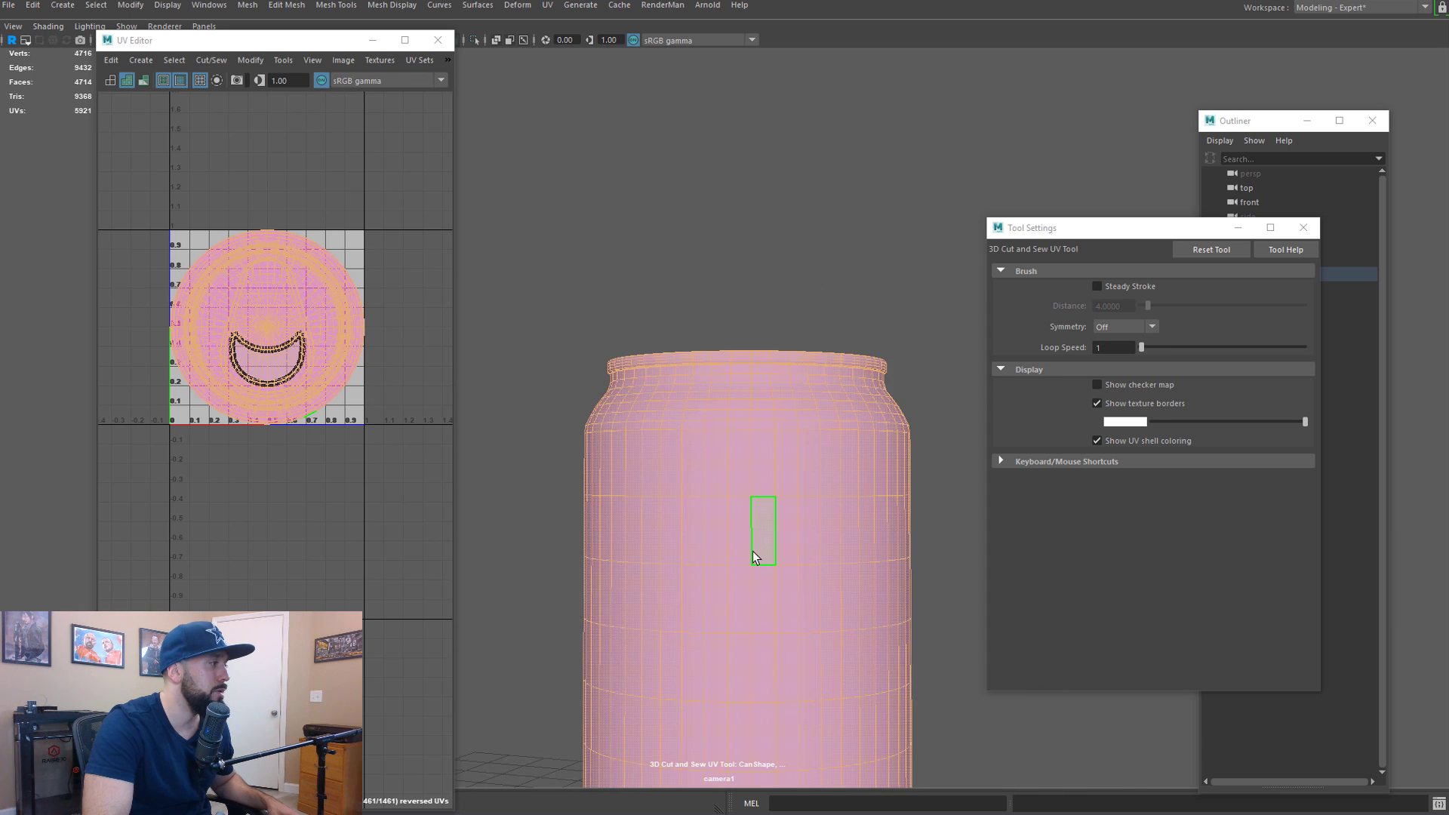
{"action": "middle_click_drag", "start_coordinate": [757, 540], "coordinate": [716, 596], "text": "alt"}
{"action": "scroll", "coordinate": [664, 502], "scroll_direction": "up", "scroll_amount": 8}
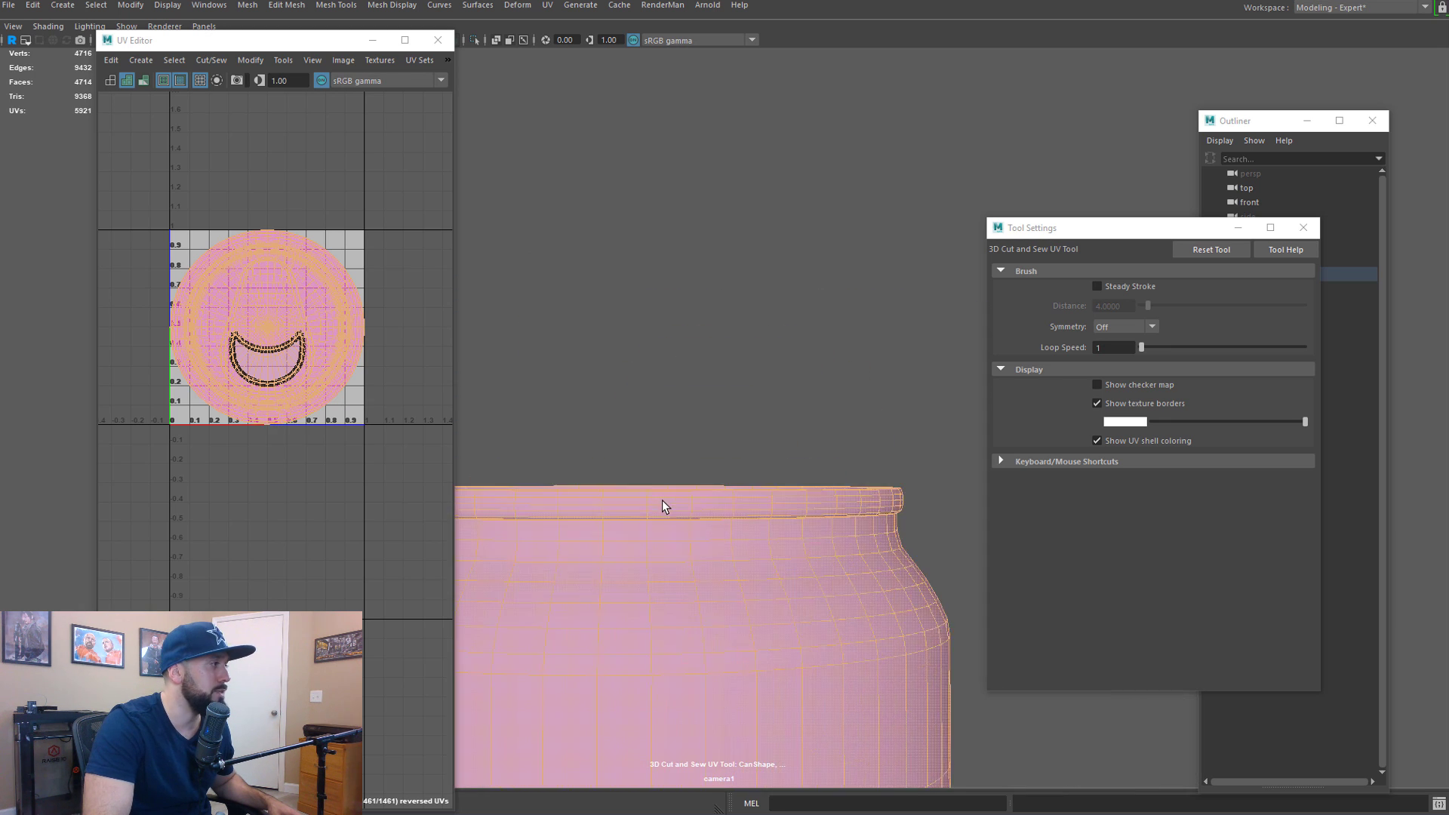
{"action": "mouse_move", "coordinate": [702, 379]}
{"action": "middle_mouse_down", "text": "alt"}
{"action": "mouse_move", "coordinate": [728, 474]}
{"action": "mouse_move", "coordinate": [679, 395]}
{"action": "middle_mouse_up", "text": "alt"}
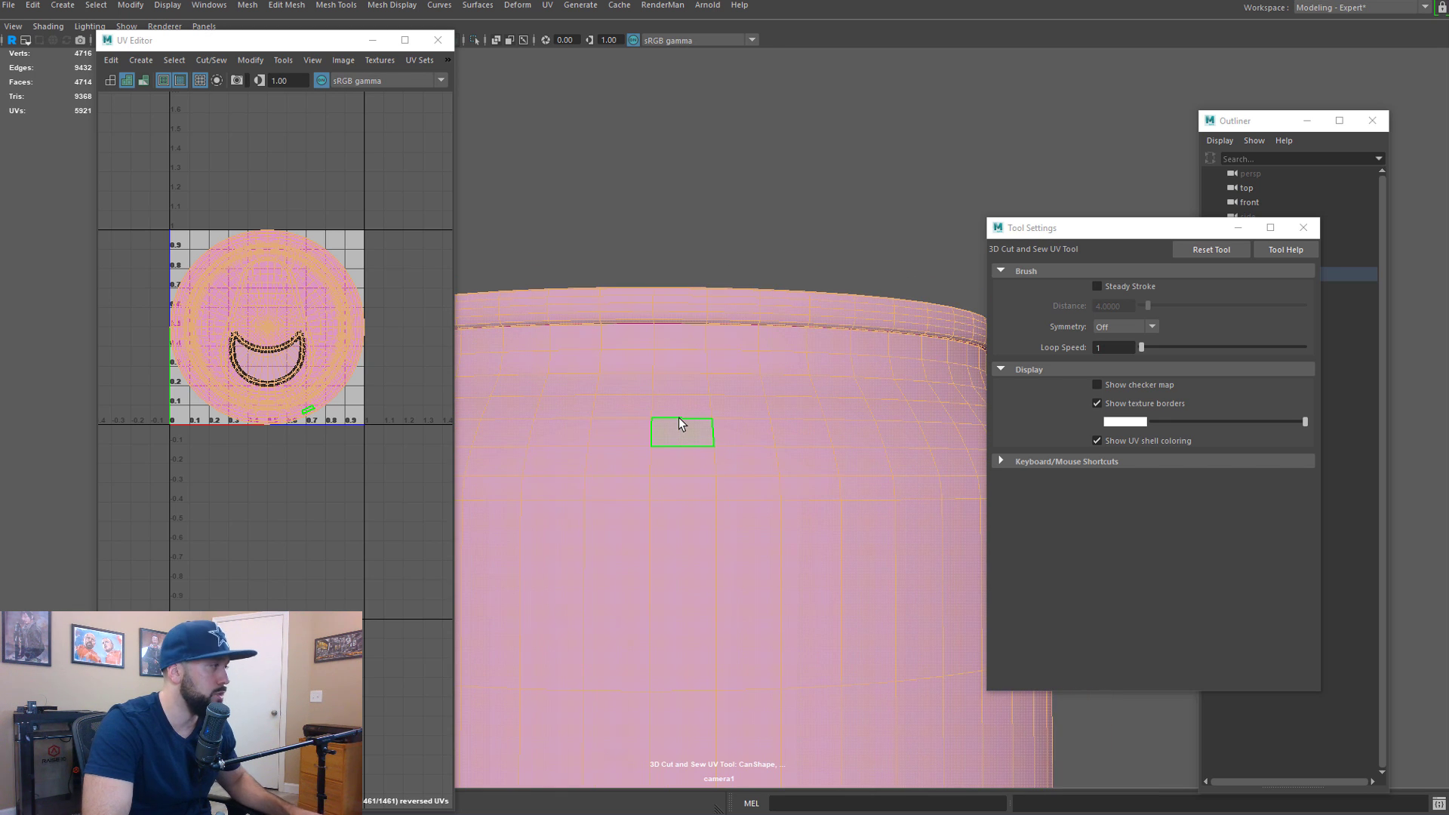
In edge mode, cut a short UV seam along the can's shoulder and sew the same edges back together
{"action": "key", "text": "F10"}
{"action": "left_click_drag", "start_coordinate": [681, 417], "coordinate": [738, 425]}
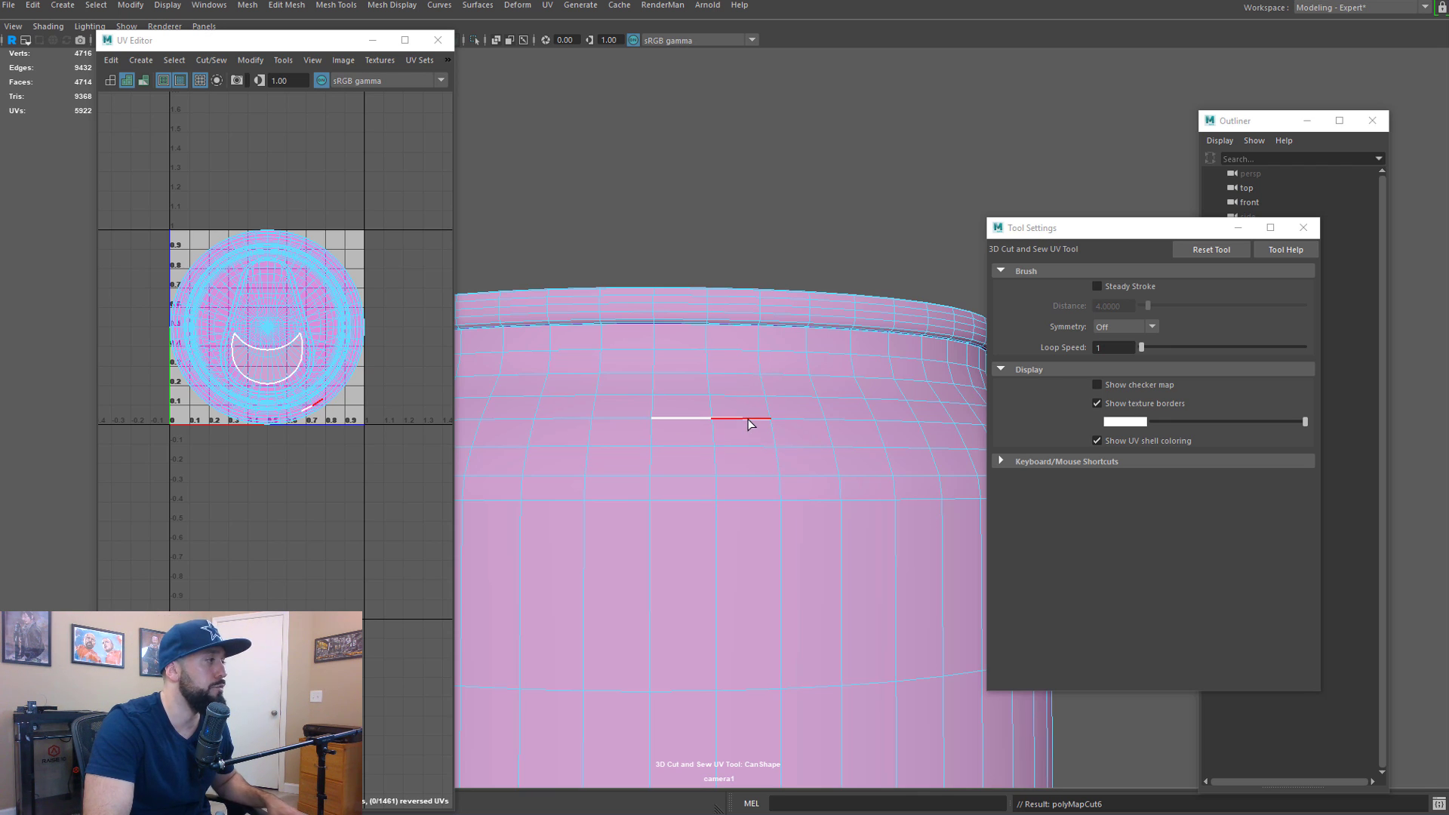
{"action": "left_click_drag", "start_coordinate": [748, 420], "coordinate": [684, 420], "text": "ctrl"}
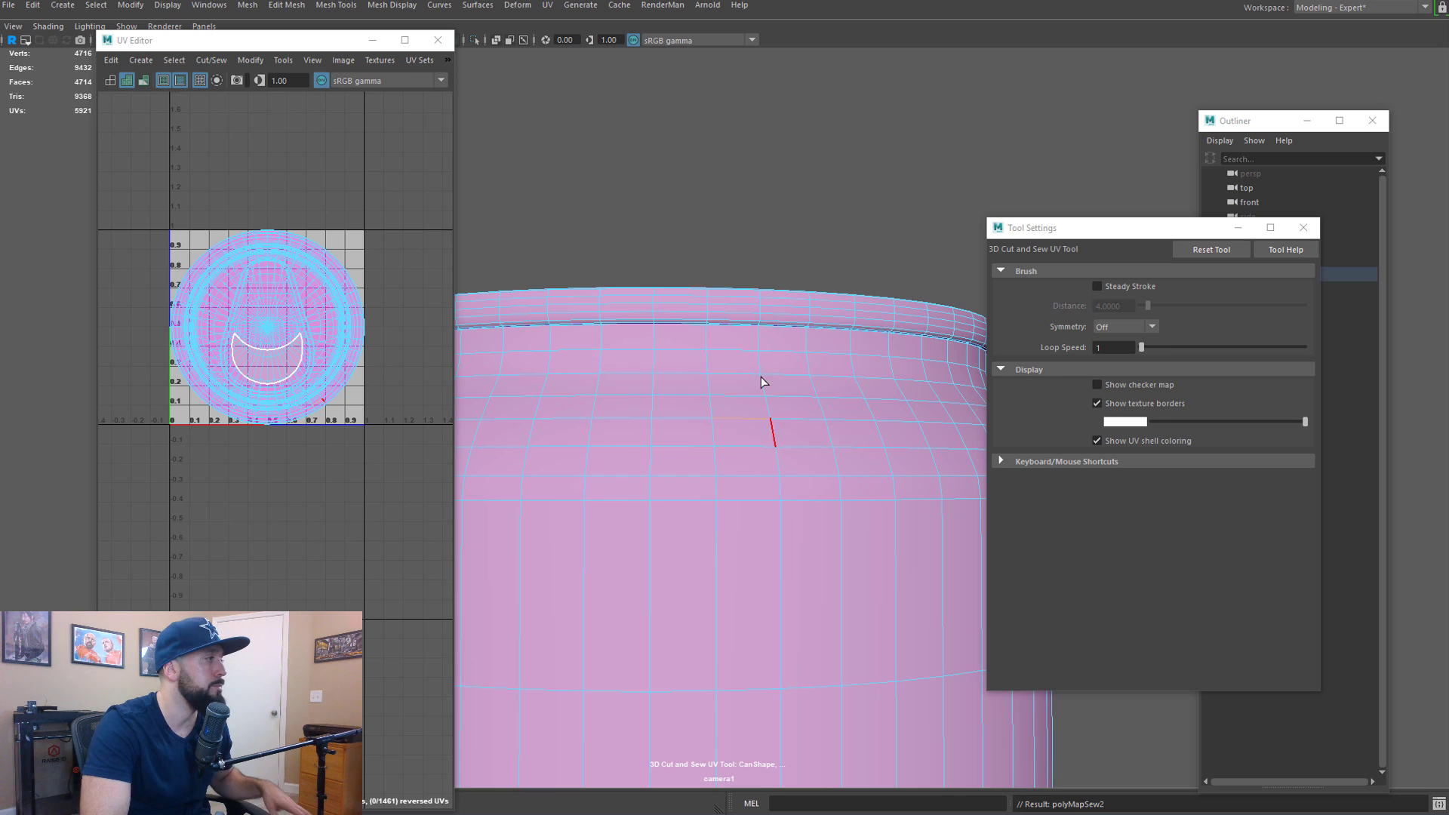
Cut the full edge loop directly beneath the can's rim to separate the lid from the body, and check the seam
{"action": "scroll", "coordinate": [769, 370], "scroll_direction": "up", "scroll_amount": 3}
{"action": "scroll", "coordinate": [655, 405], "scroll_direction": "down", "scroll_amount": 2}
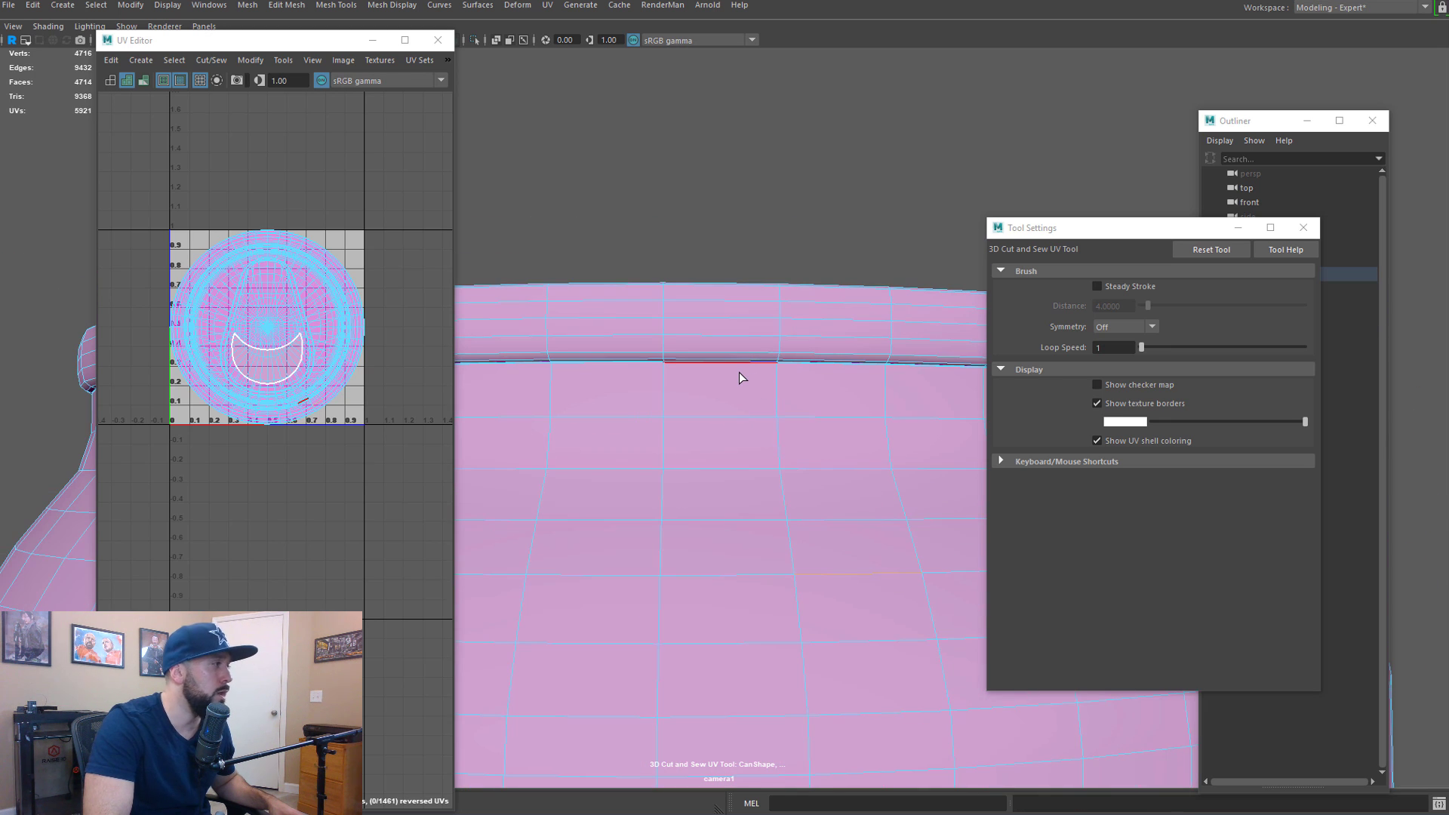
{"action": "left_click", "coordinate": [740, 373]}
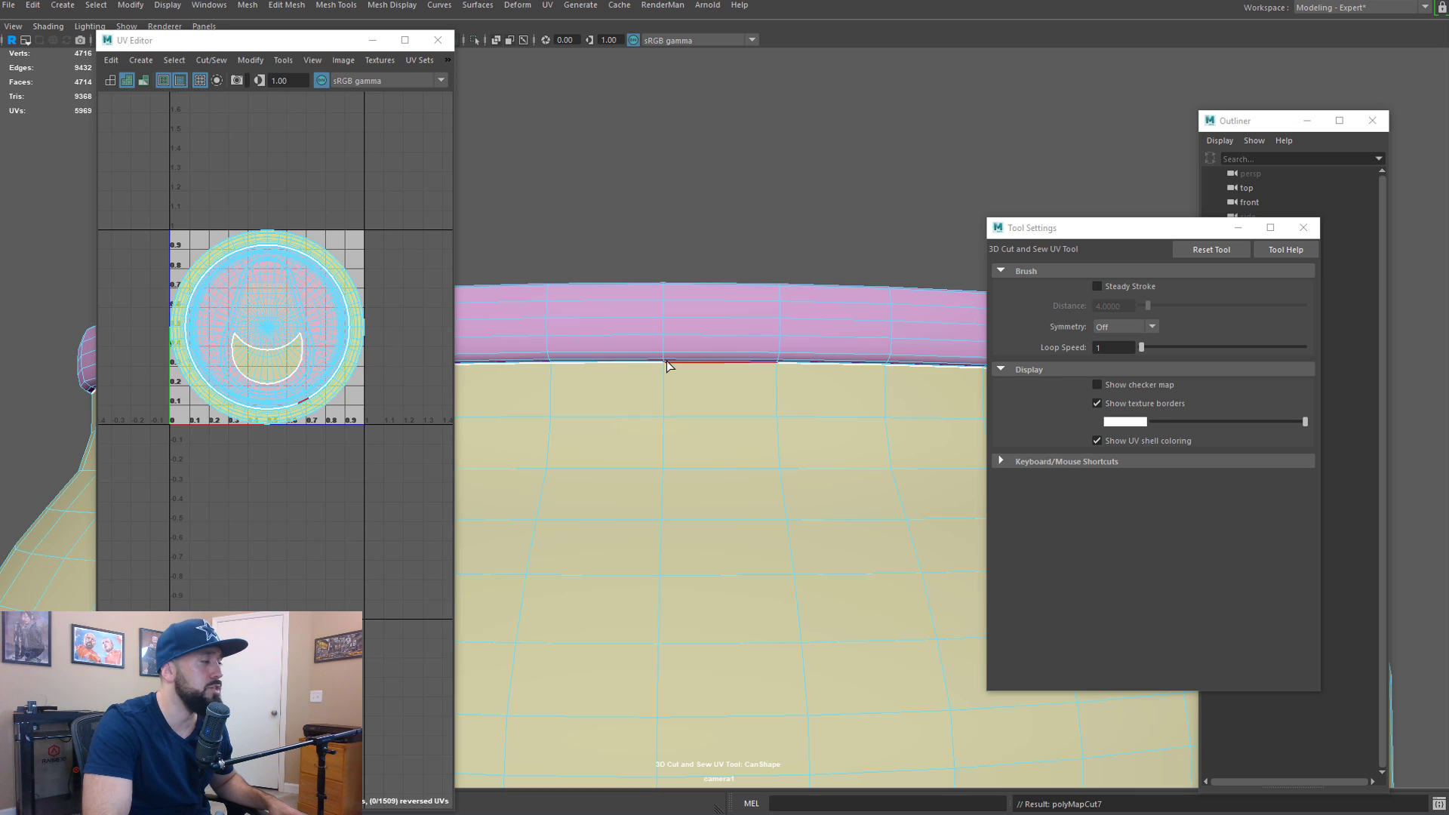
{"action": "scroll", "coordinate": [667, 361], "scroll_direction": "down", "scroll_amount": 3}
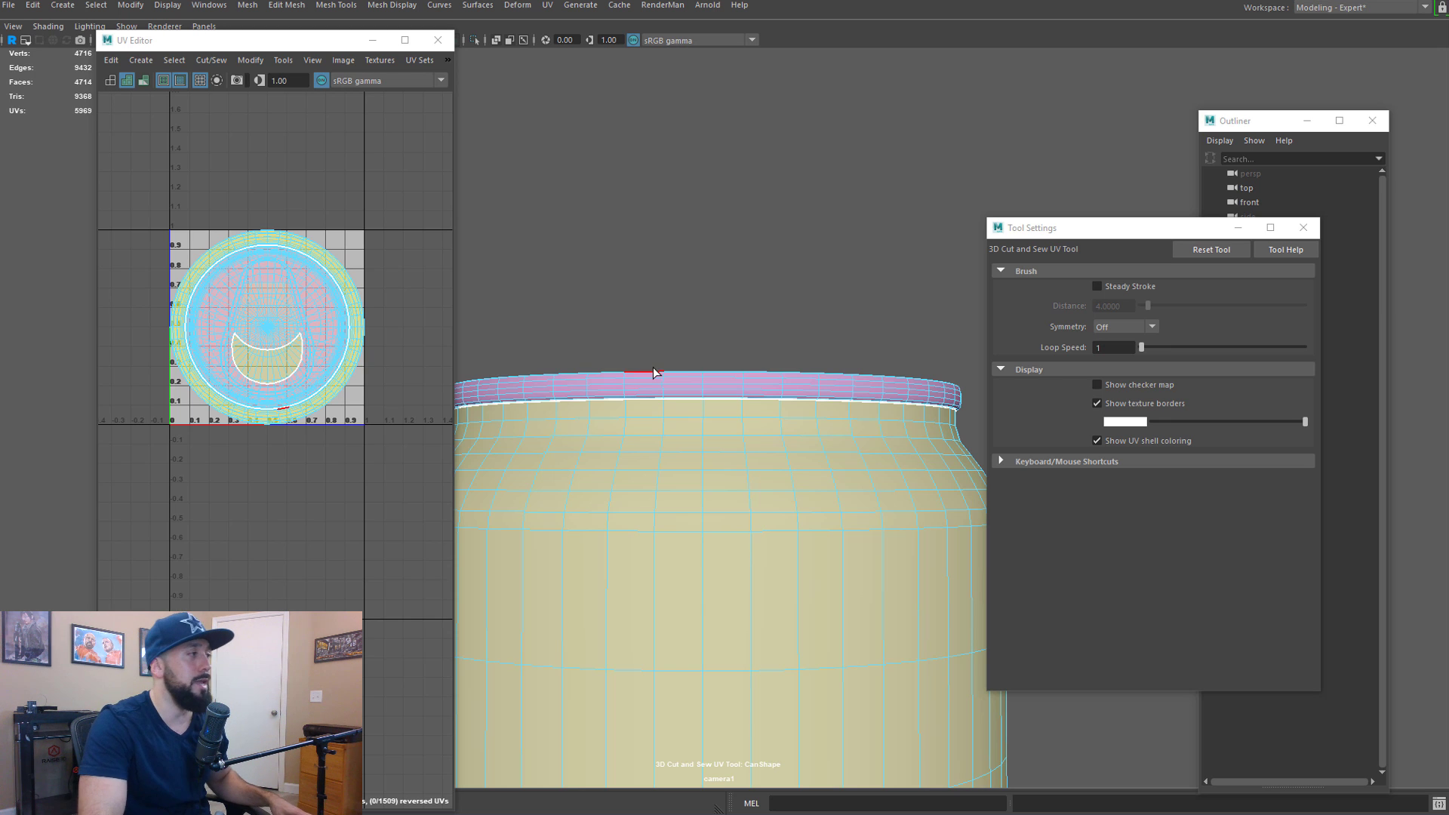
{"action": "left_click_drag", "start_coordinate": [822, 404], "coordinate": [814, 484], "text": "alt"}
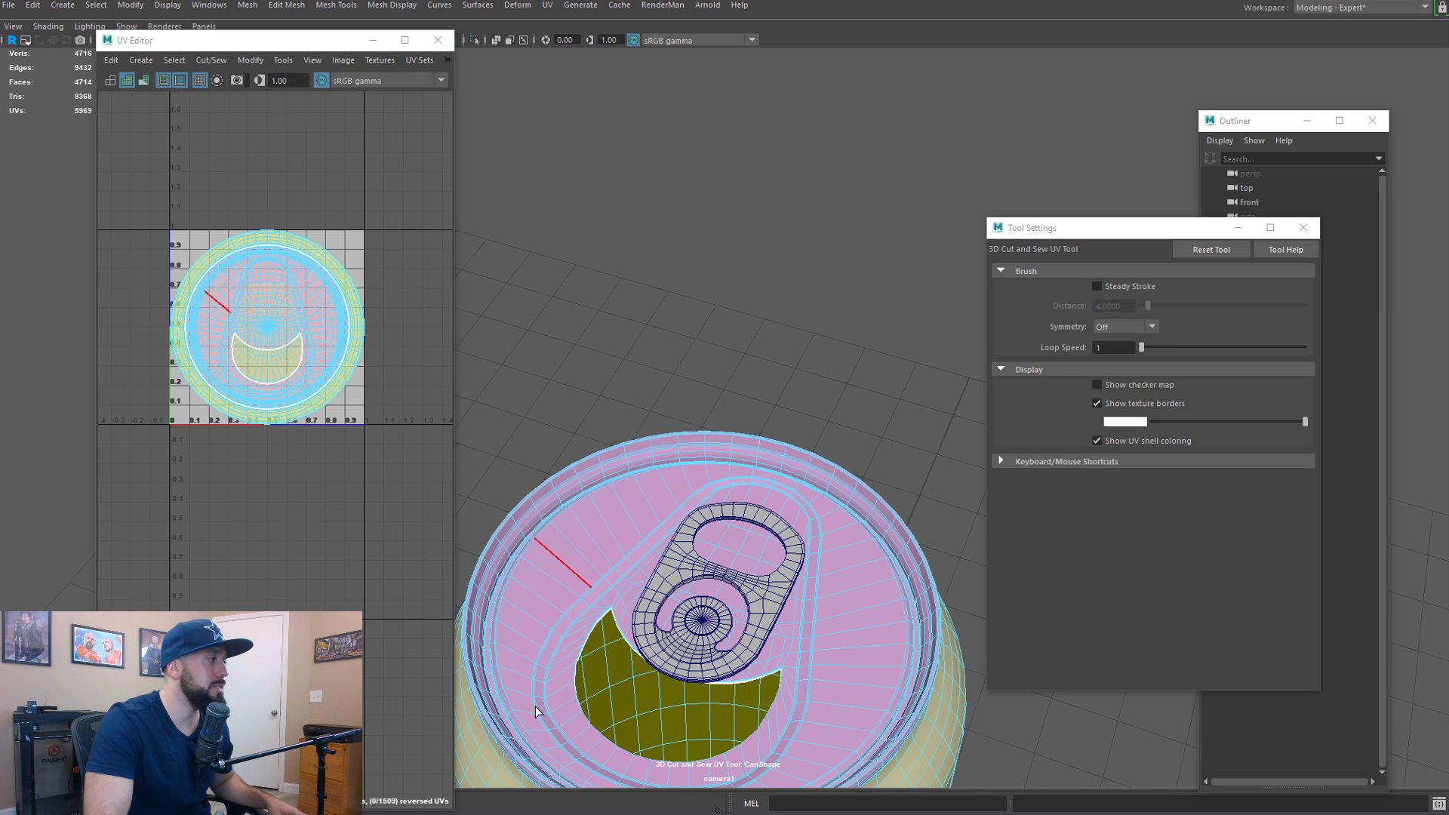
{"action": "left_click_drag", "start_coordinate": [837, 621], "coordinate": [831, 498], "text": "alt"}
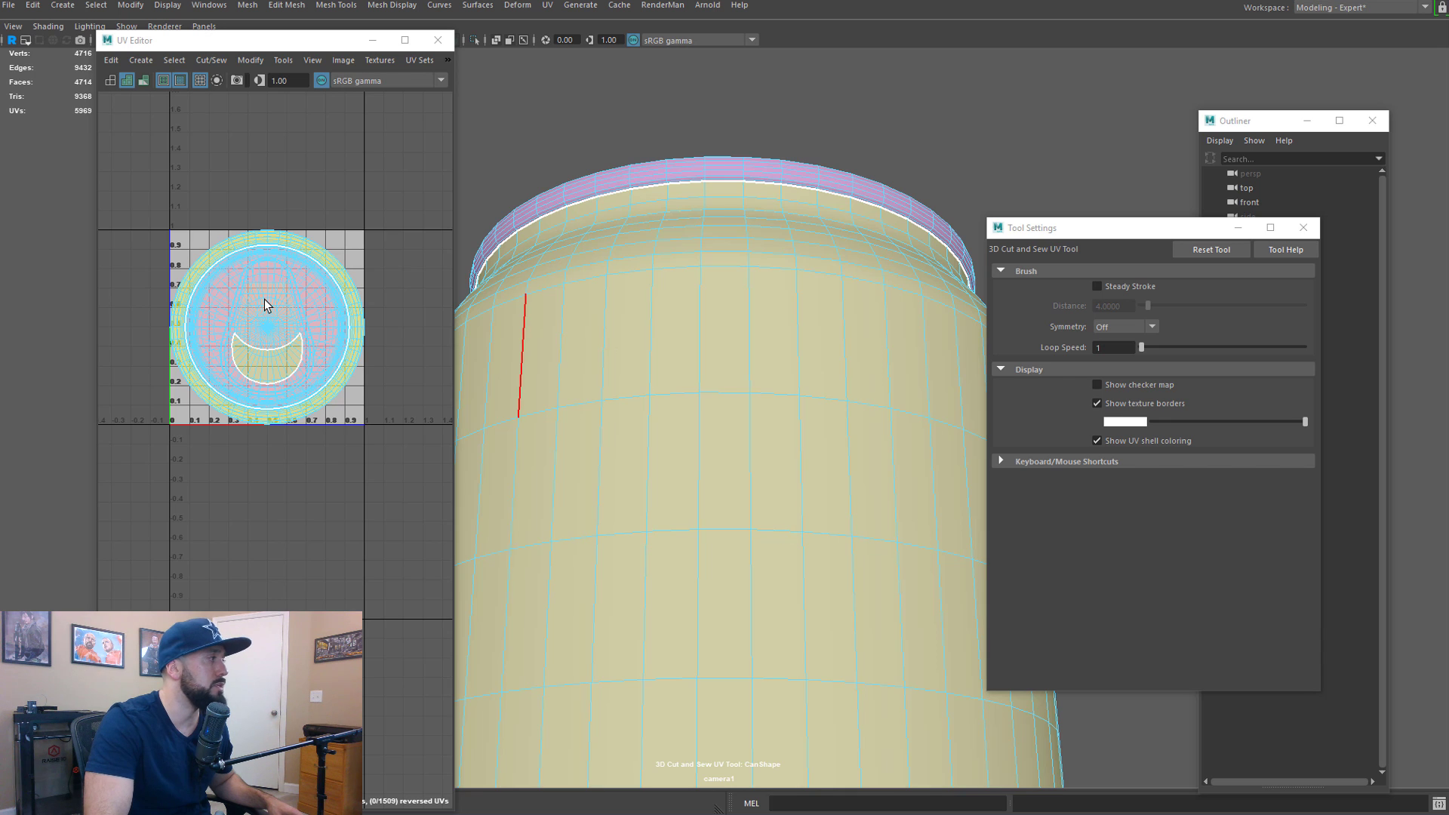
Leave the cutting tool, select all of the can's UVs in the UV Editor and unfold them
{"action": "scroll", "coordinate": [274, 304], "scroll_direction": "up", "scroll_amount": 4}
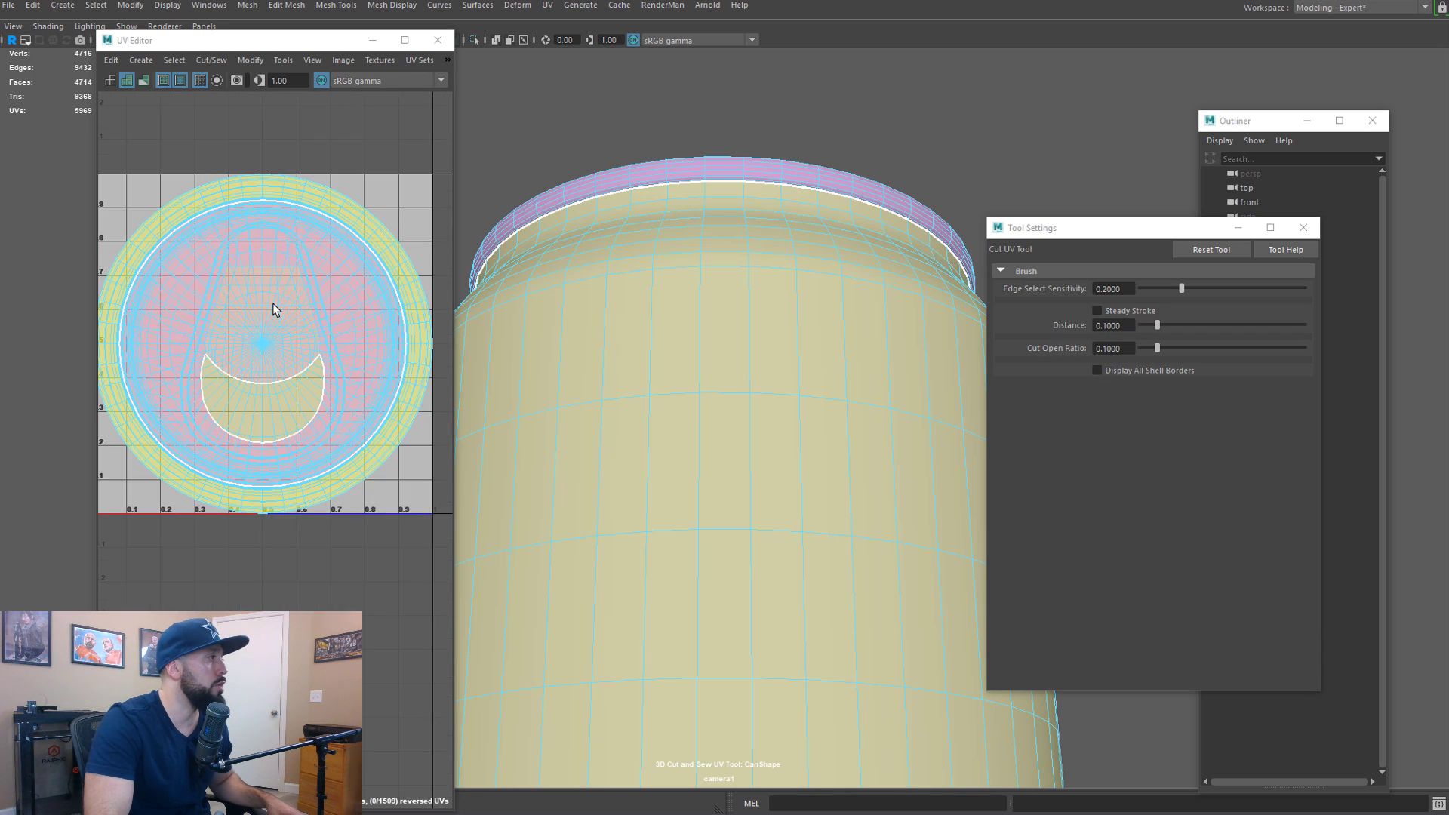
{"action": "scroll", "coordinate": [268, 294], "scroll_direction": "down", "scroll_amount": 3}
{"action": "right_click", "coordinate": [273, 276]}
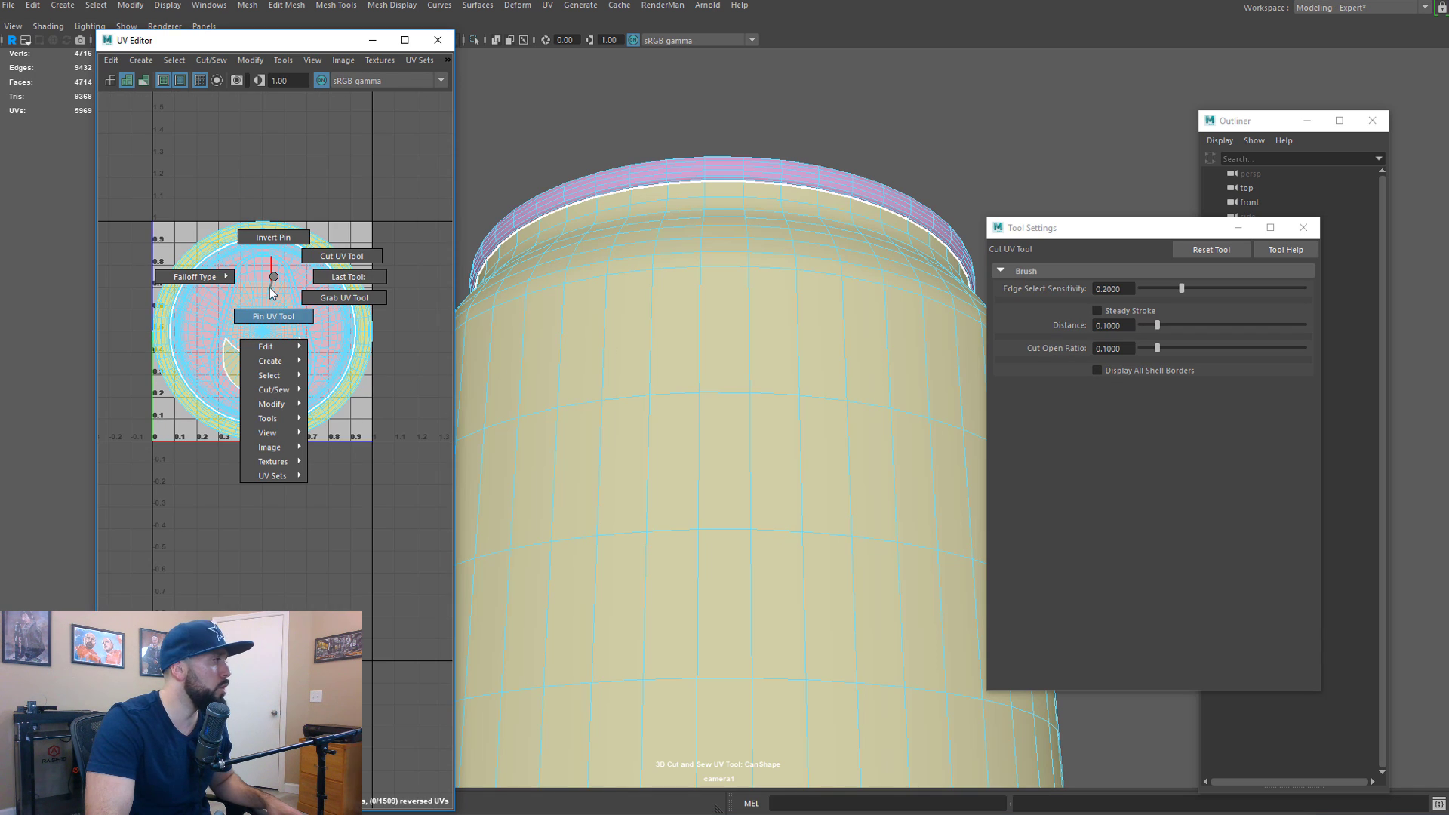
{"action": "key", "text": "q"}
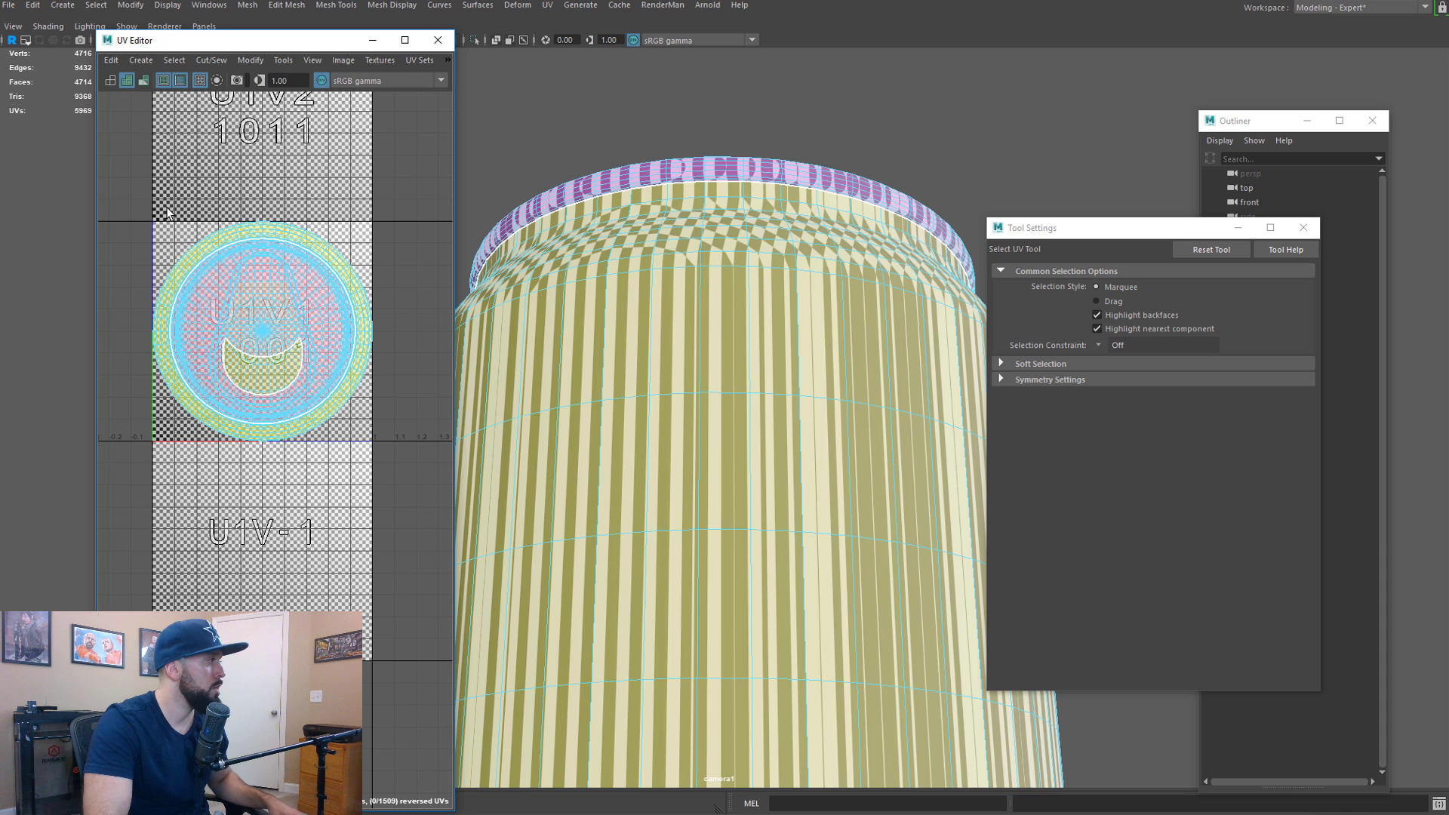
{"action": "left_click_drag", "start_coordinate": [129, 175], "coordinate": [349, 490]}
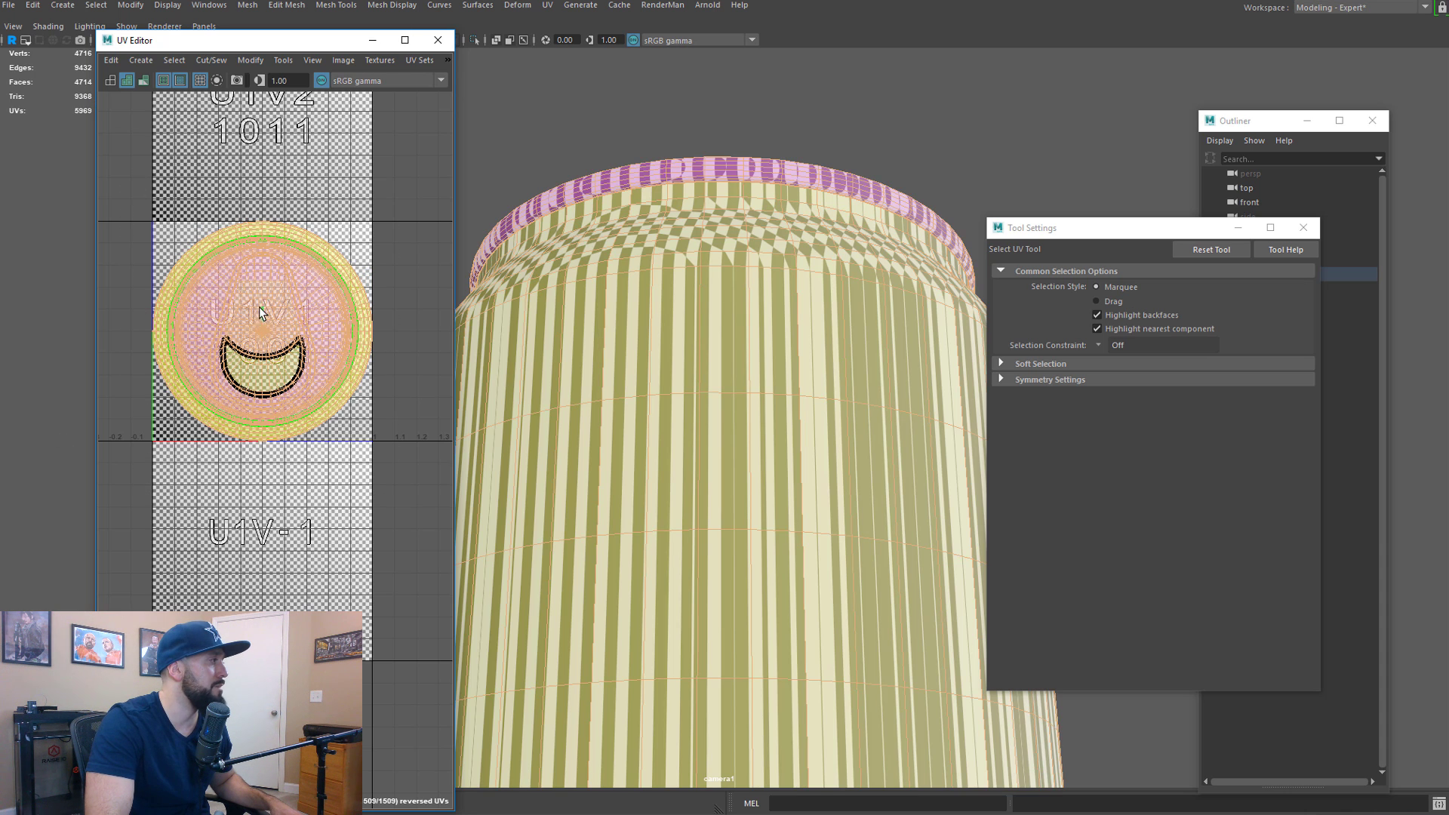
{"action": "right_click_drag", "start_coordinate": [262, 279], "coordinate": [65, 280], "text": "shift"}
Select the can body's UV shell and move it into the tile directly below the lid shell
{"action": "right_click_drag", "start_coordinate": [282, 292], "coordinate": [280, 328]}
{"action": "left_click", "coordinate": [291, 298]}
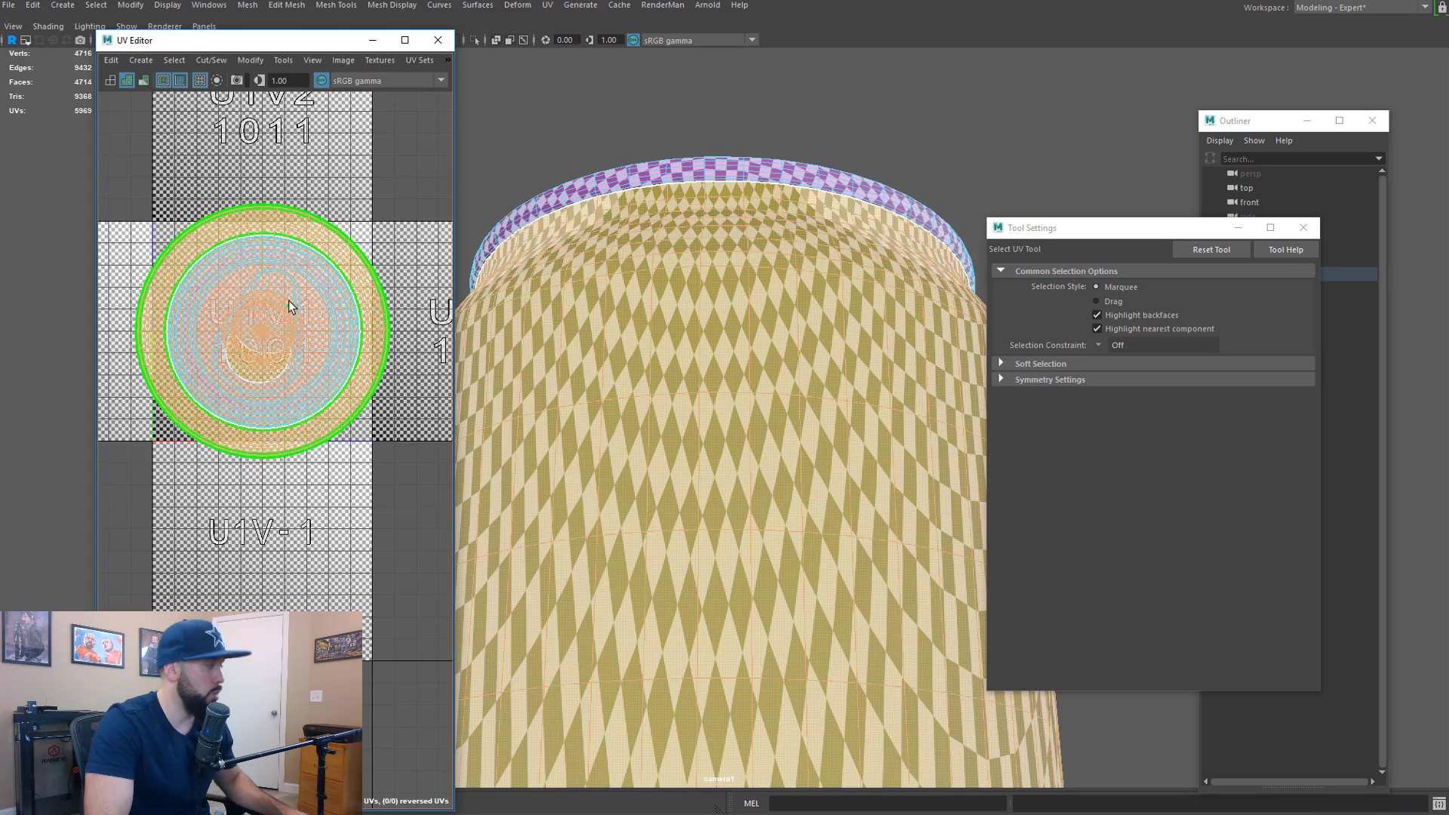
{"action": "key", "text": "w"}
{"action": "left_click_drag", "start_coordinate": [256, 333], "coordinate": [273, 589]}
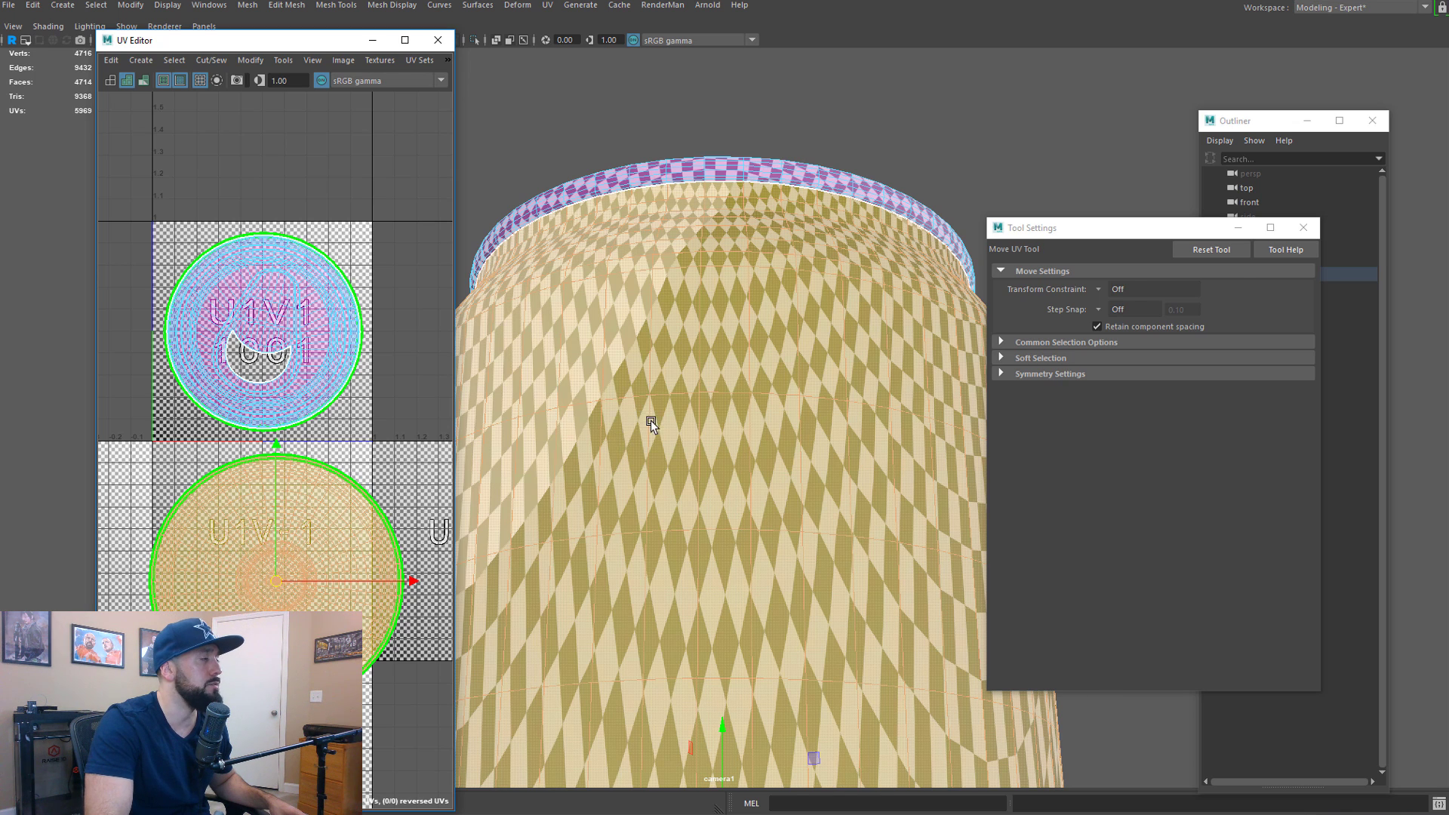
Reactivate the 3D Cut and Sew UV Tool and turn off its checker map display
{"action": "scroll", "coordinate": [750, 438], "scroll_direction": "down", "scroll_amount": 4}
{"action": "left_click_drag", "start_coordinate": [732, 400], "coordinate": [732, 456], "text": "alt"}
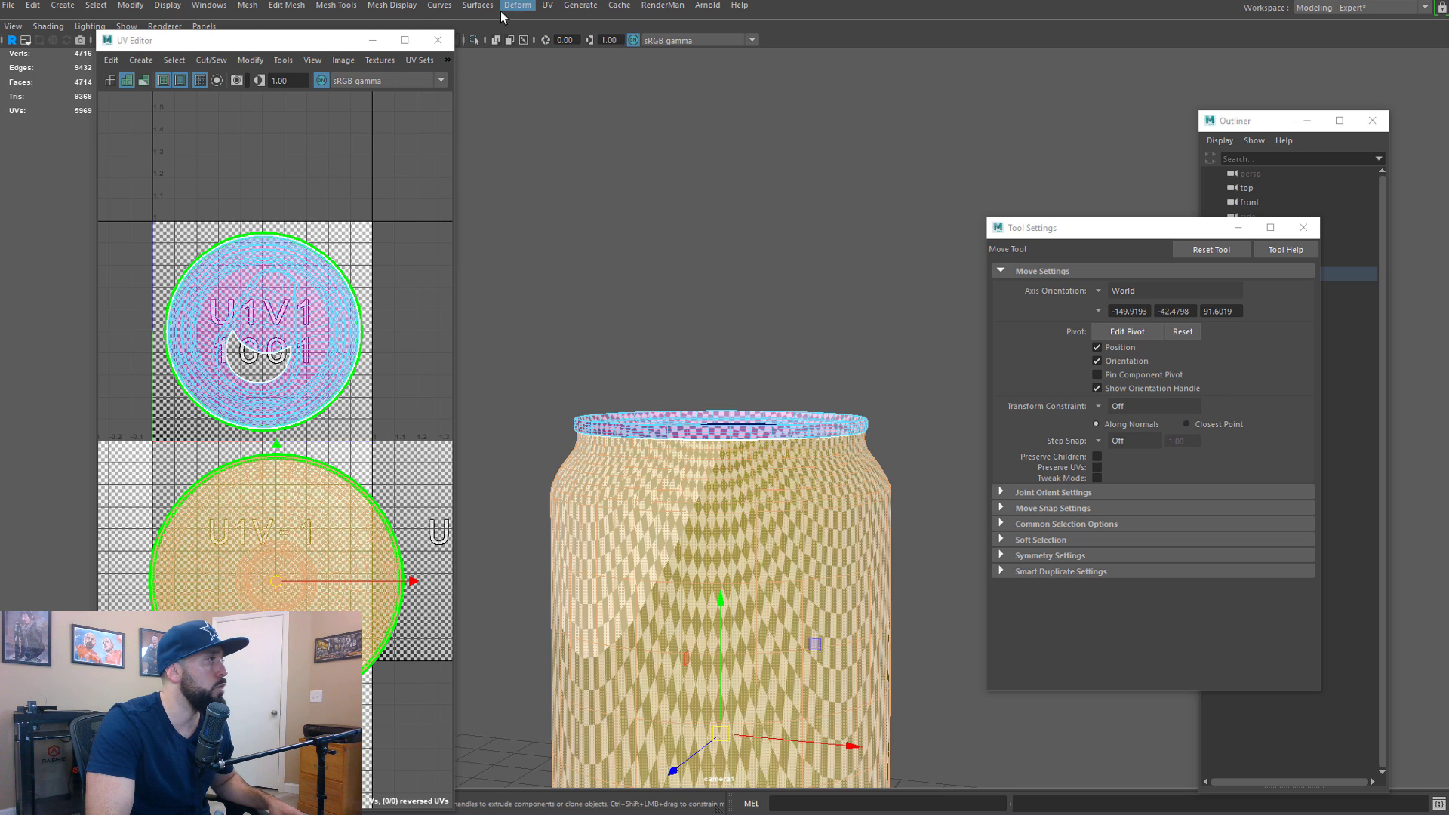
{"action": "left_click", "coordinate": [549, 5]}
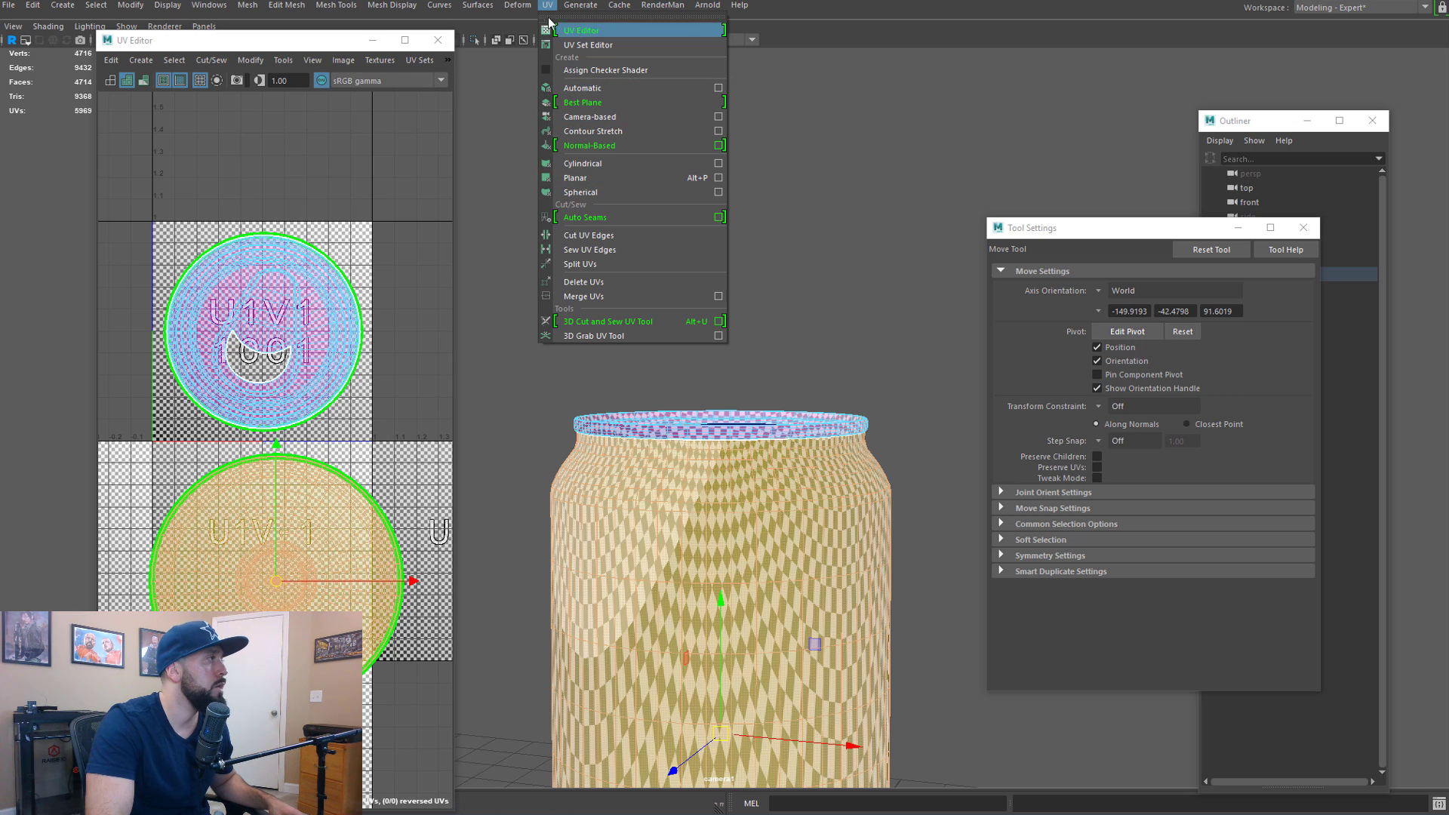
{"action": "left_click", "coordinate": [608, 322]}
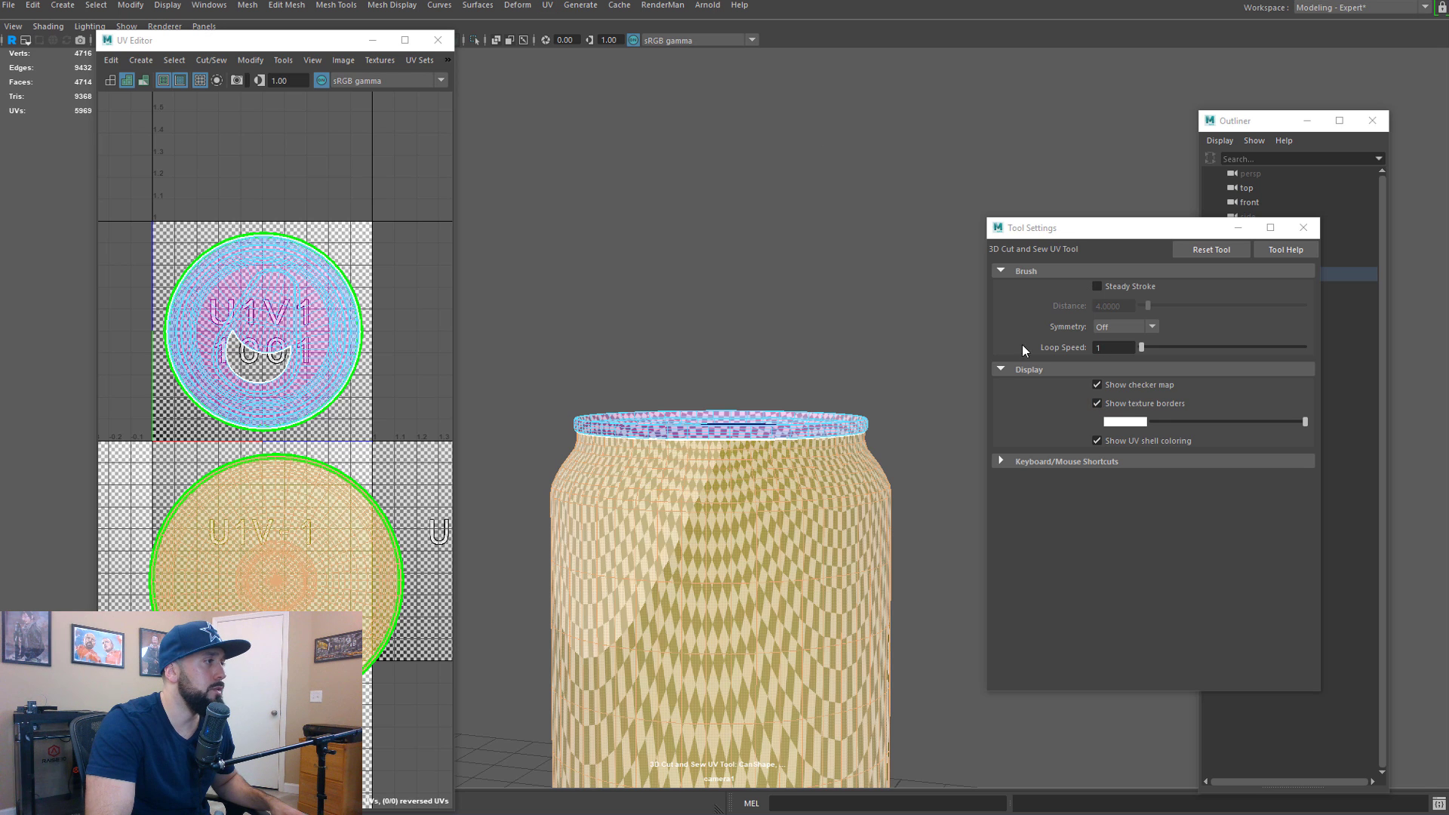
{"action": "scroll", "coordinate": [760, 428], "scroll_direction": "up", "scroll_amount": 2}
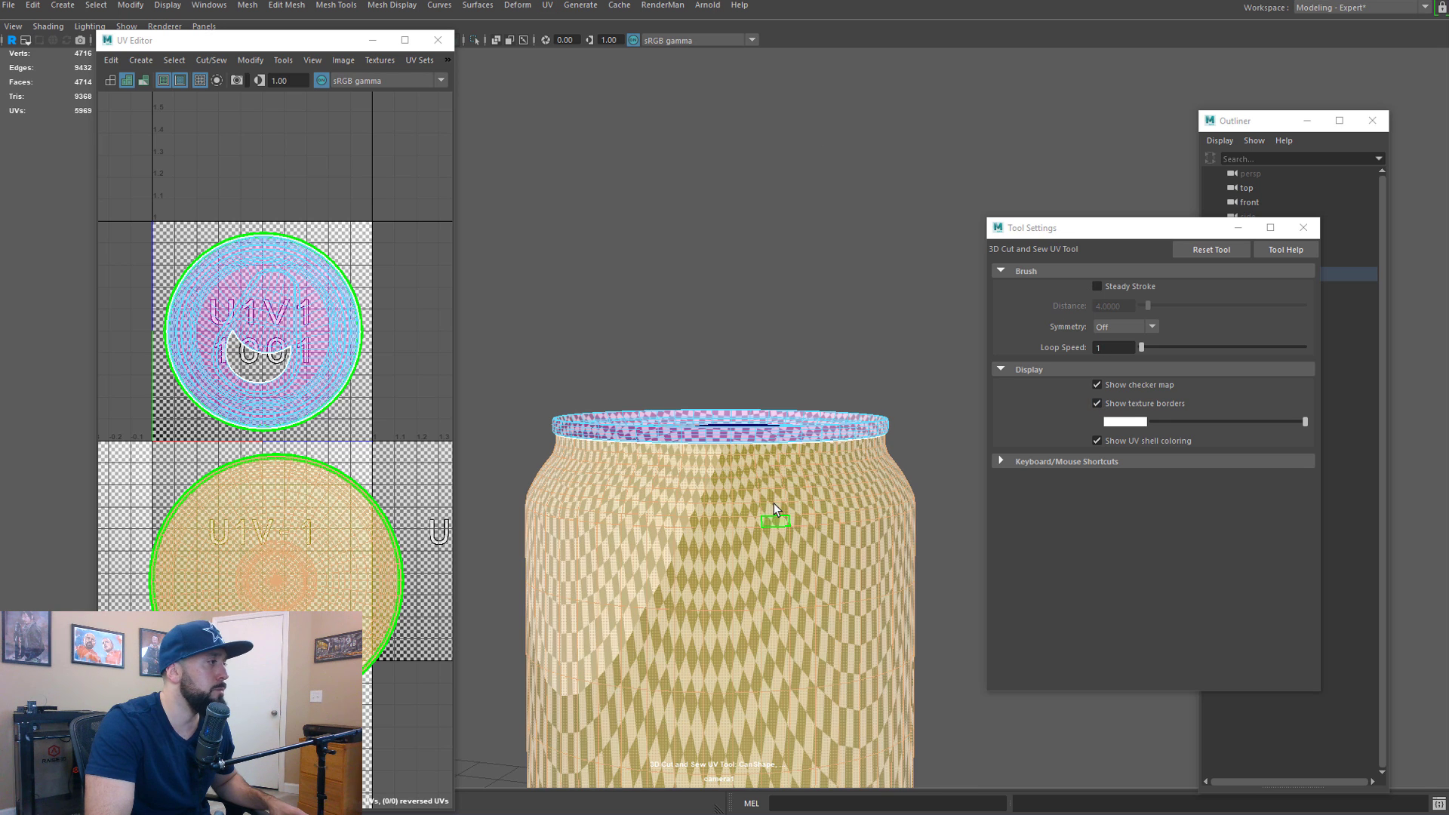
{"action": "left_click", "coordinate": [1097, 385]}
Switch the can to edge selection at its underside
{"action": "left_click_drag", "start_coordinate": [718, 573], "coordinate": [626, 264], "text": "alt"}
{"action": "middle_click_drag", "start_coordinate": [615, 369], "coordinate": [624, 498], "text": "alt"}
{"action": "left_click_drag", "start_coordinate": [624, 498], "coordinate": [636, 438], "text": "alt"}
{"action": "middle_click_drag", "start_coordinate": [634, 559], "coordinate": [613, 363], "text": "alt"}
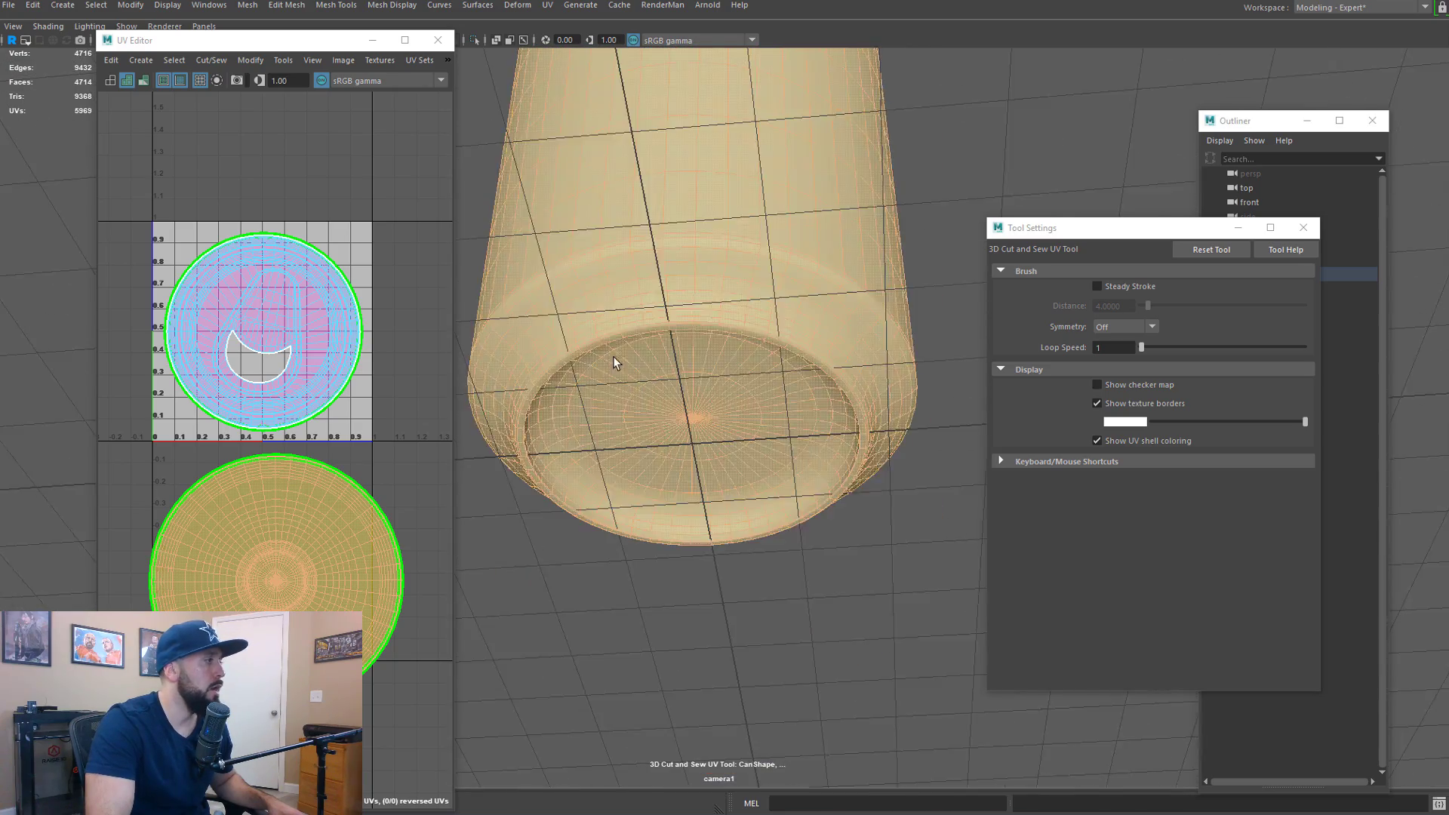
{"action": "left_click_drag", "start_coordinate": [613, 363], "coordinate": [659, 468], "text": "alt"}
{"action": "right_click_drag", "start_coordinate": [705, 411], "coordinate": [708, 367]}
{"action": "scroll", "coordinate": [695, 379], "scroll_direction": "up", "scroll_amount": 2}
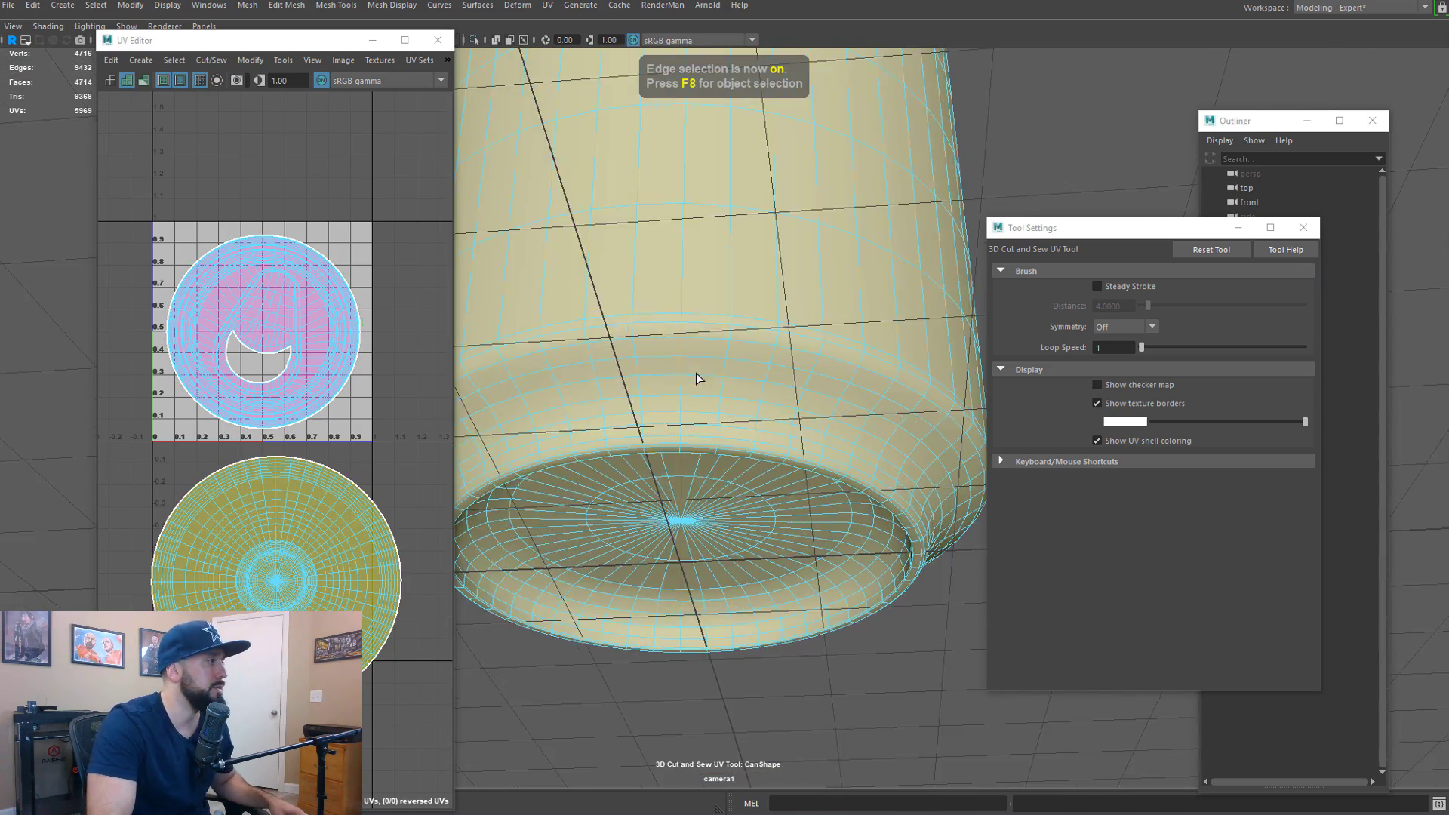
Cut the full edge loop around the inside of the can's bottom rim to separate the recessed base
{"action": "scroll", "coordinate": [696, 379], "scroll_direction": "up", "scroll_amount": 3}
{"action": "middle_click_drag", "start_coordinate": [701, 433], "coordinate": [604, 204], "text": "alt"}
{"action": "left_click_drag", "start_coordinate": [680, 400], "coordinate": [883, 328], "text": "alt"}
{"action": "middle_click_drag", "start_coordinate": [611, 351], "coordinate": [741, 409], "text": "alt"}
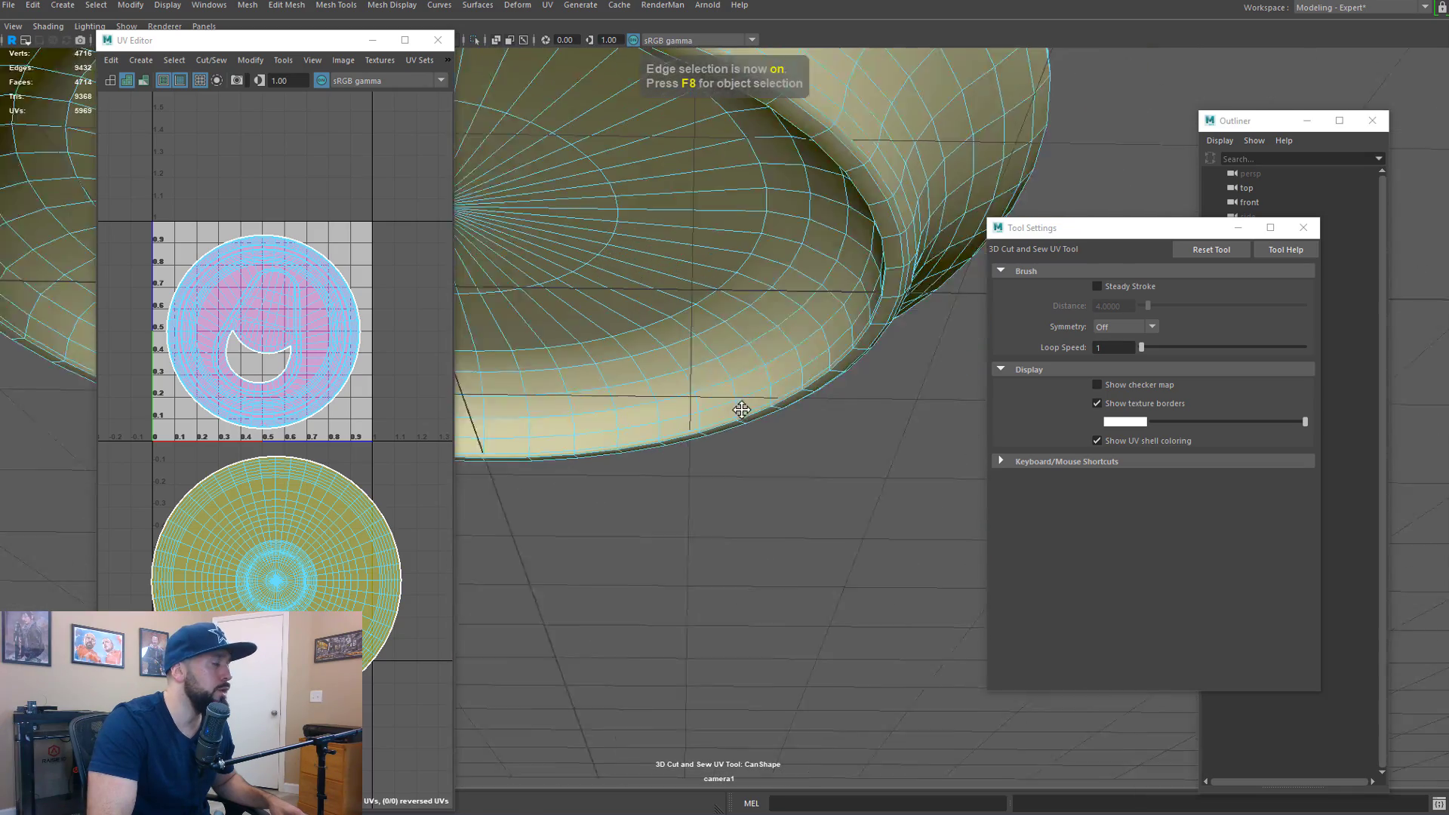
{"action": "left_click_drag", "start_coordinate": [742, 410], "coordinate": [682, 393], "text": "alt"}
{"action": "middle_click_drag", "start_coordinate": [682, 392], "coordinate": [702, 479], "text": "alt"}
{"action": "left_click_drag", "start_coordinate": [702, 478], "coordinate": [670, 424], "text": "alt"}
{"action": "scroll", "coordinate": [669, 424], "scroll_direction": "down", "scroll_amount": 2}
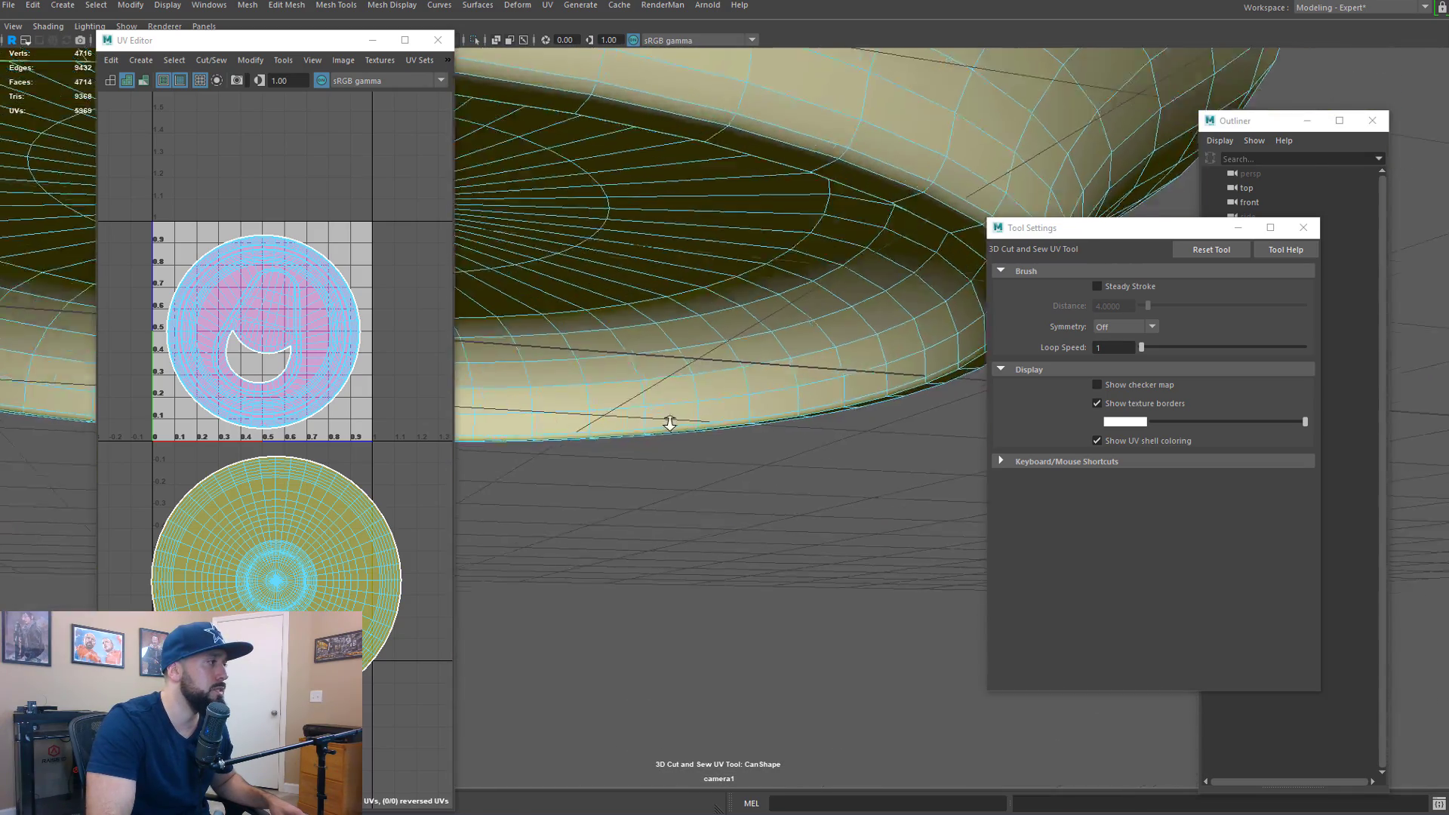
{"action": "right_click_drag", "start_coordinate": [669, 424], "coordinate": [809, 397], "text": "alt"}
{"action": "left_click_drag", "start_coordinate": [809, 397], "coordinate": [813, 373], "text": "alt"}
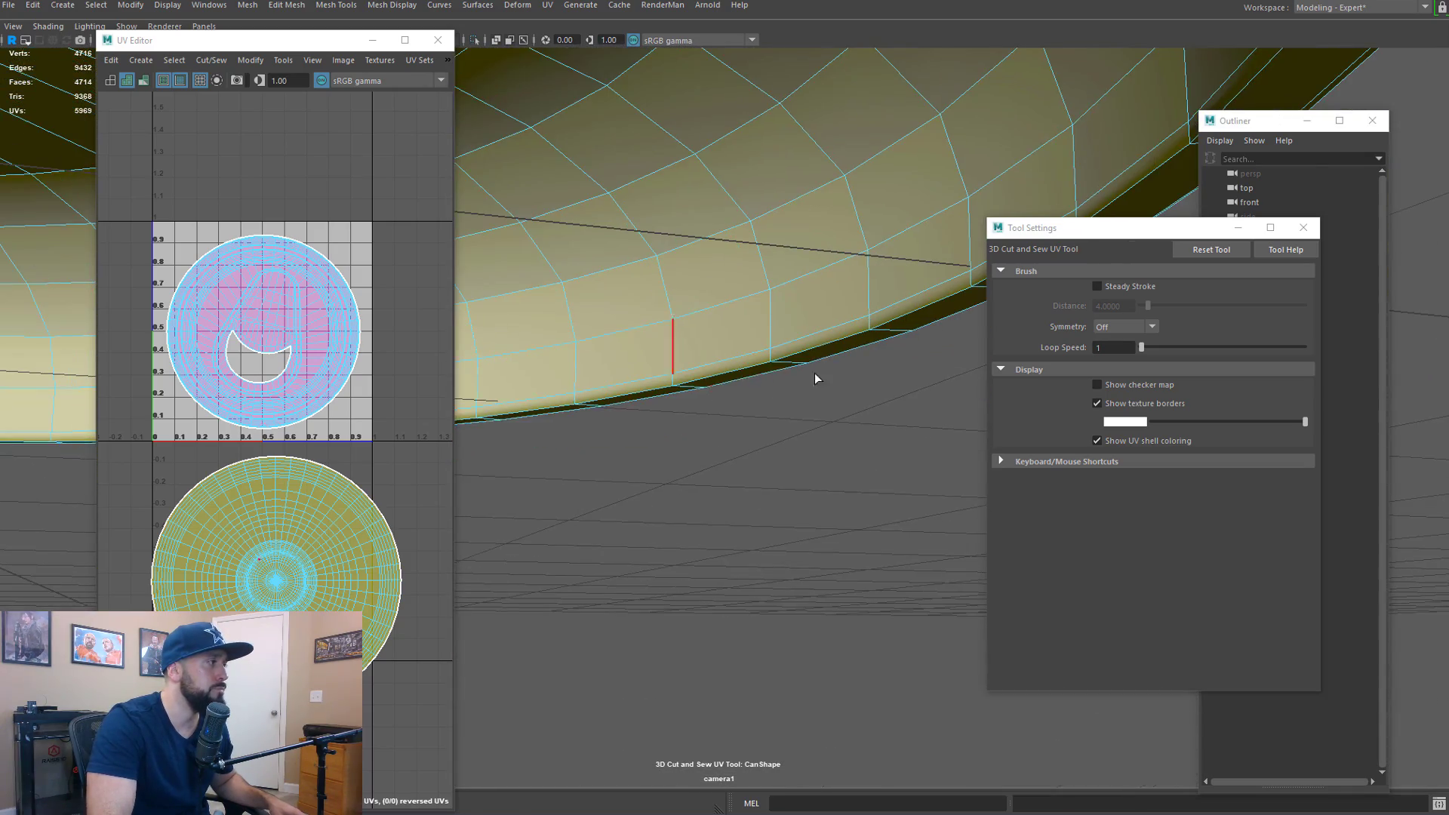
{"action": "double_click", "coordinate": [760, 353]}
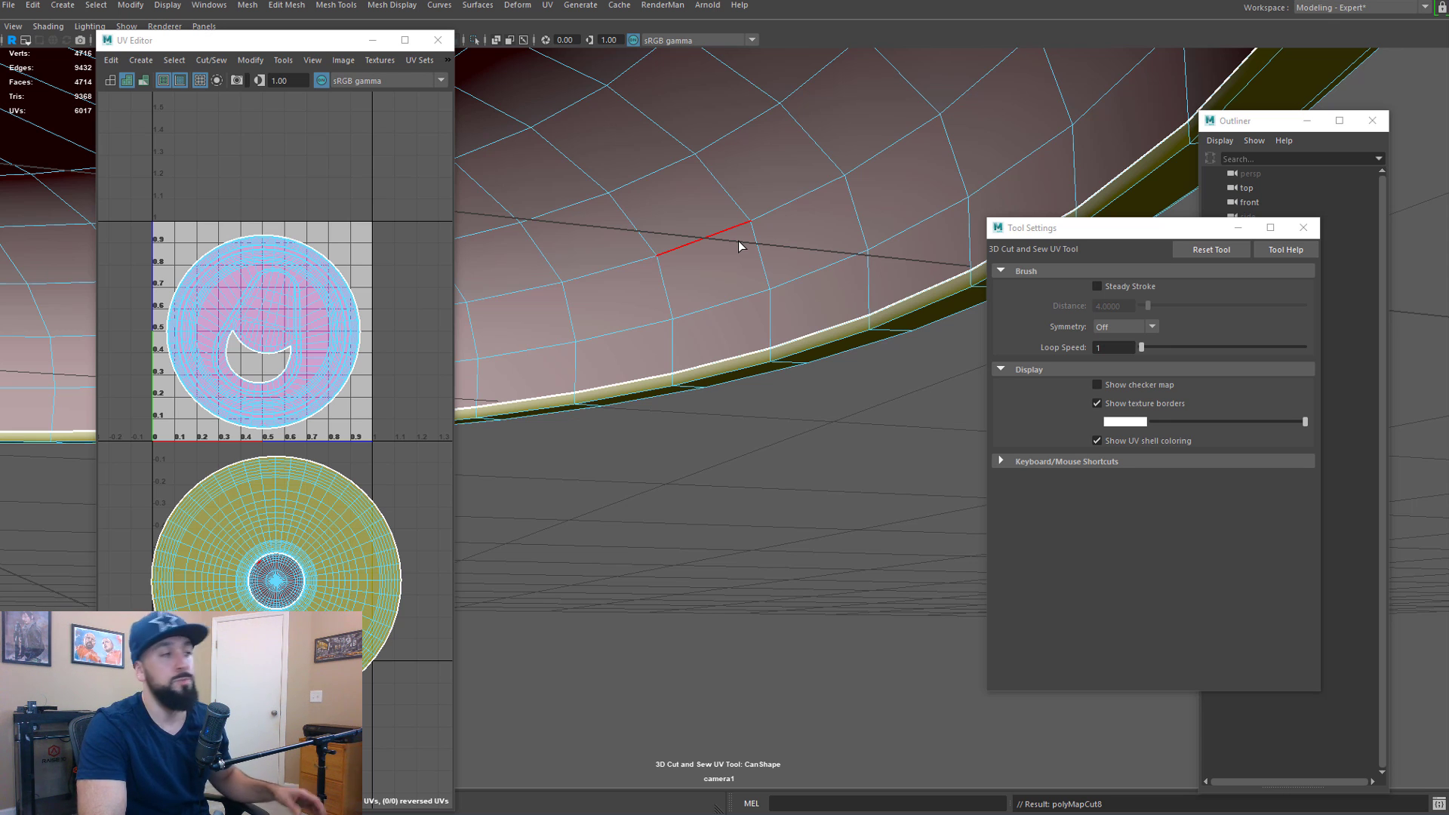
Check the seam around the can's base and turn the checker map display back on for the whole can
{"action": "scroll", "coordinate": [738, 242], "scroll_direction": "down", "scroll_amount": 5}
{"action": "mouse_move", "coordinate": [752, 240]}
{"action": "left_mouse_down", "text": "alt"}
{"action": "mouse_move", "coordinate": [640, 393]}
{"action": "mouse_move", "coordinate": [634, 224]}
{"action": "left_mouse_up", "text": "alt"}
{"action": "middle_click_drag", "start_coordinate": [611, 248], "coordinate": [683, 438], "text": "alt"}
{"action": "mouse_move", "coordinate": [663, 238]}
{"action": "middle_mouse_down", "text": "alt"}
{"action": "mouse_move", "coordinate": [660, 511]}
{"action": "mouse_move", "coordinate": [683, 709]}
{"action": "middle_mouse_up", "text": "alt"}
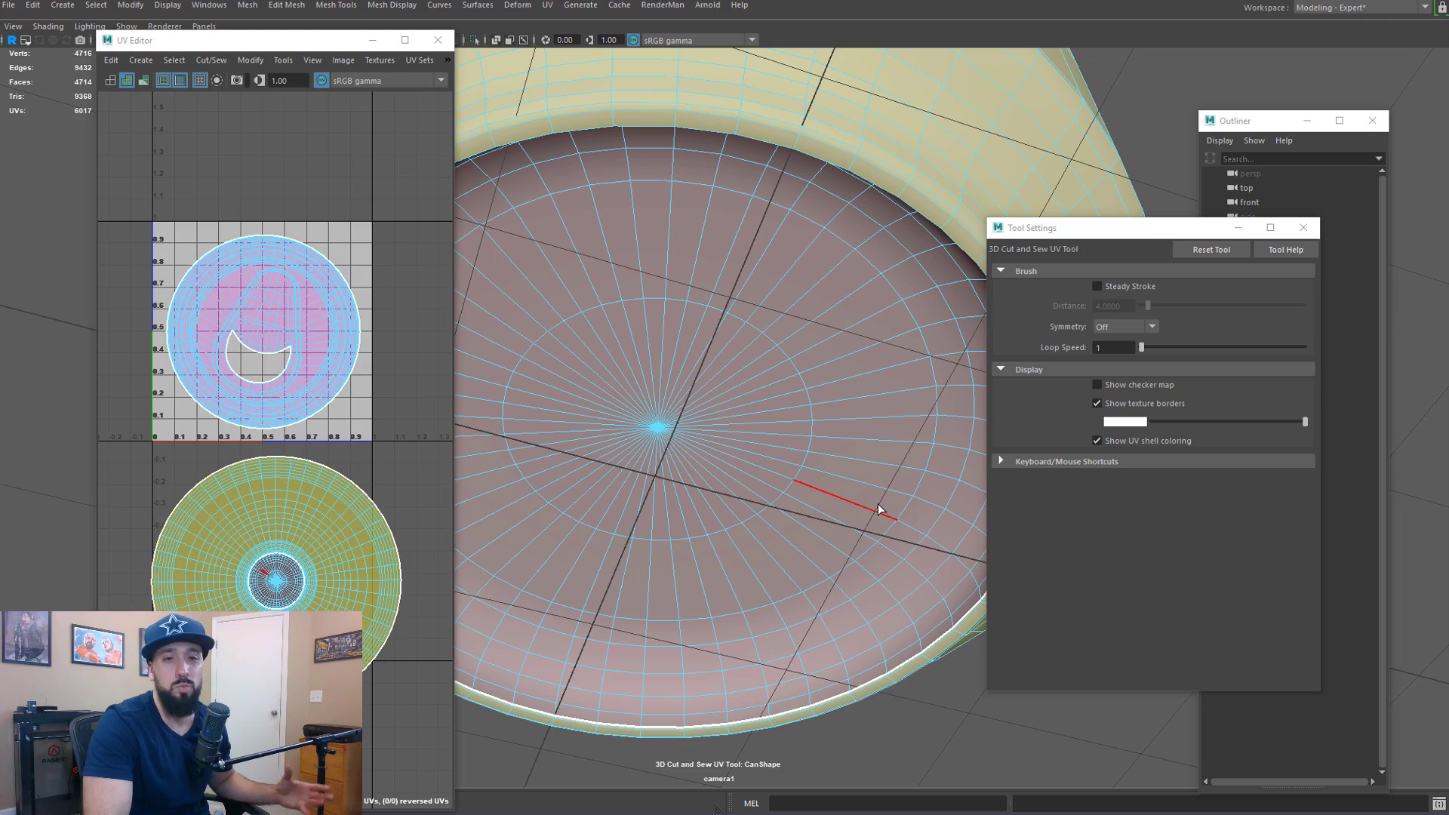
{"action": "scroll", "coordinate": [867, 483], "scroll_direction": "down", "scroll_amount": 4}
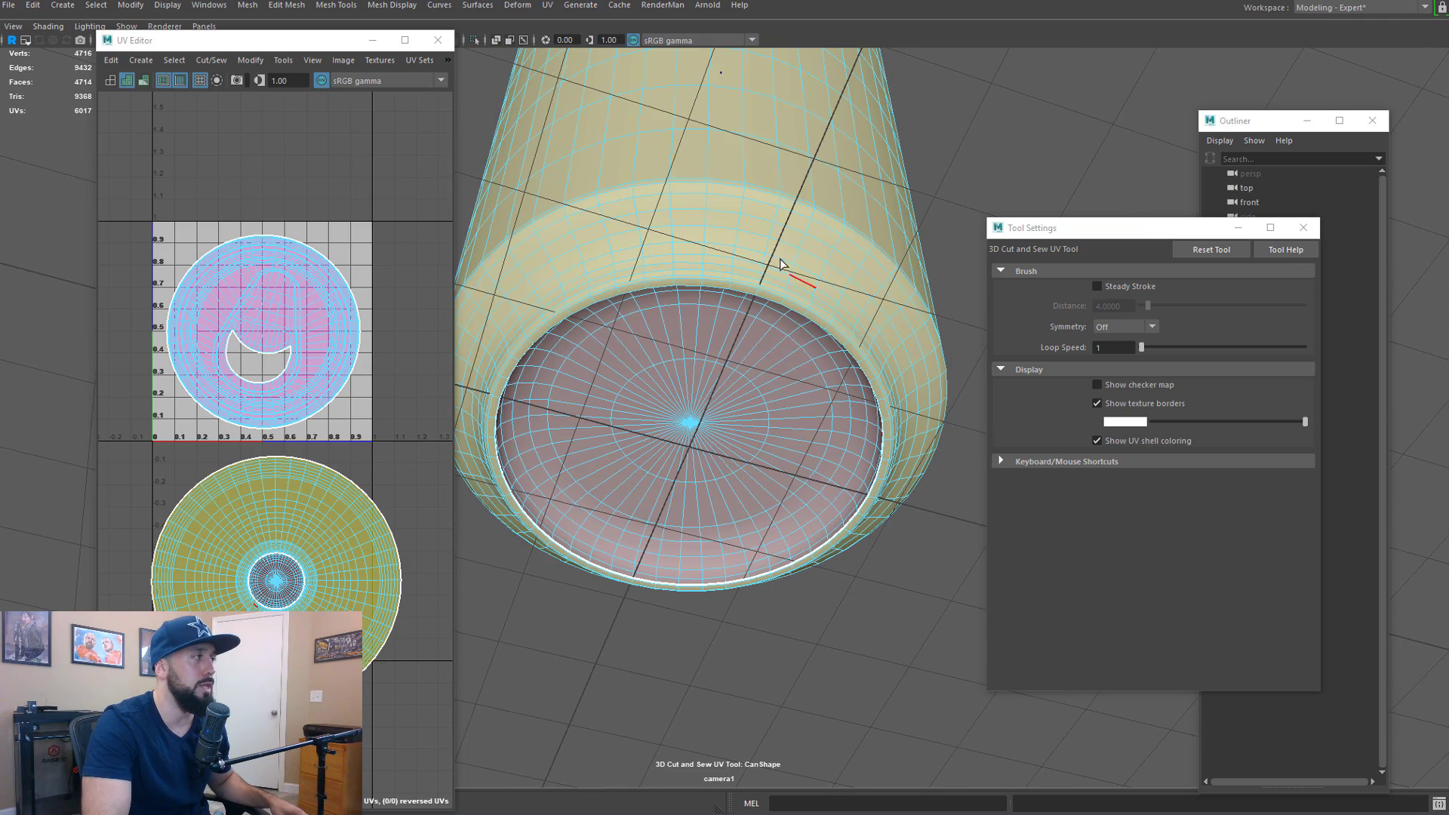
{"action": "left_click_drag", "start_coordinate": [782, 264], "coordinate": [755, 491], "text": "alt"}
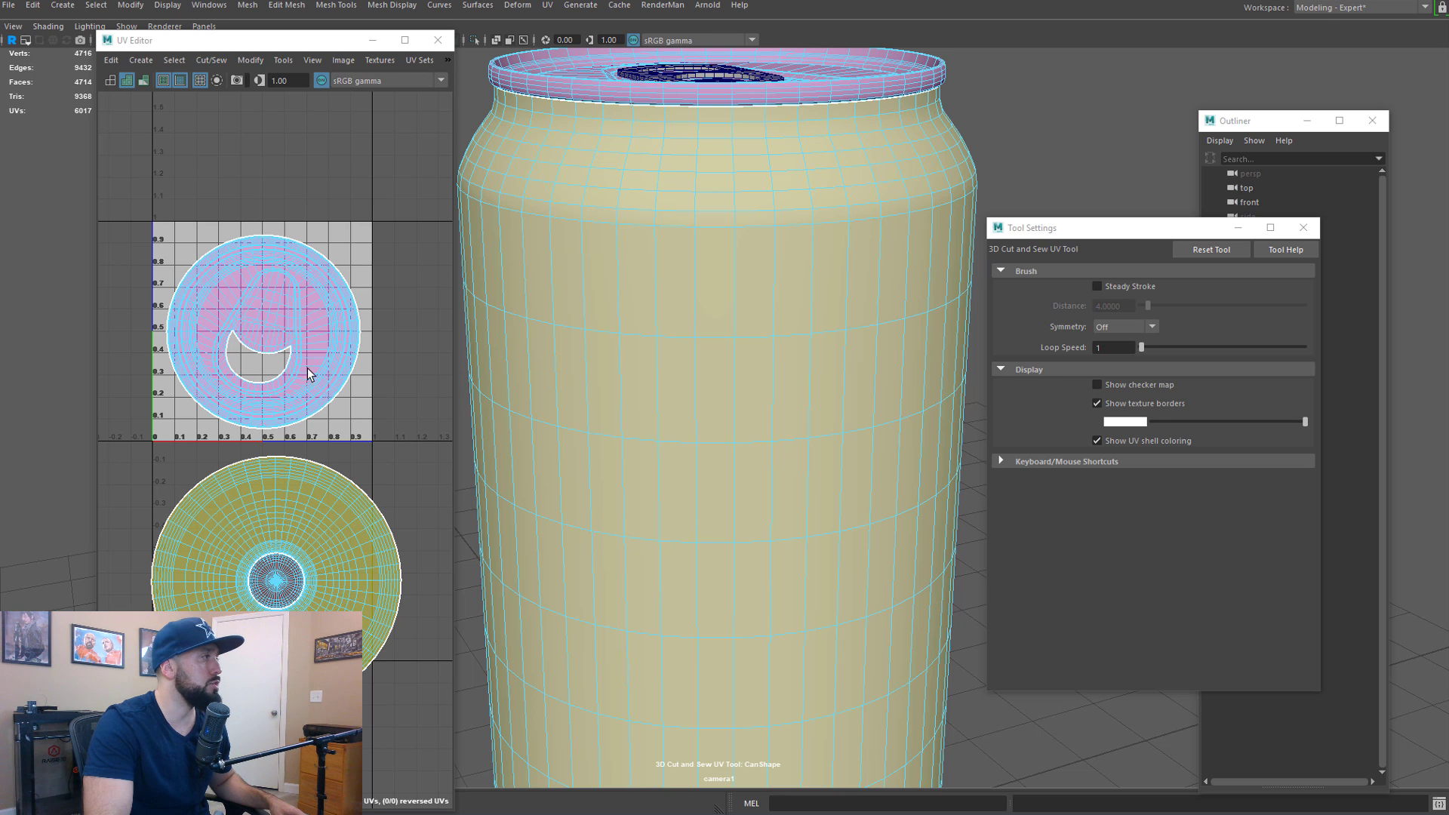
{"action": "left_click", "coordinate": [1098, 385]}
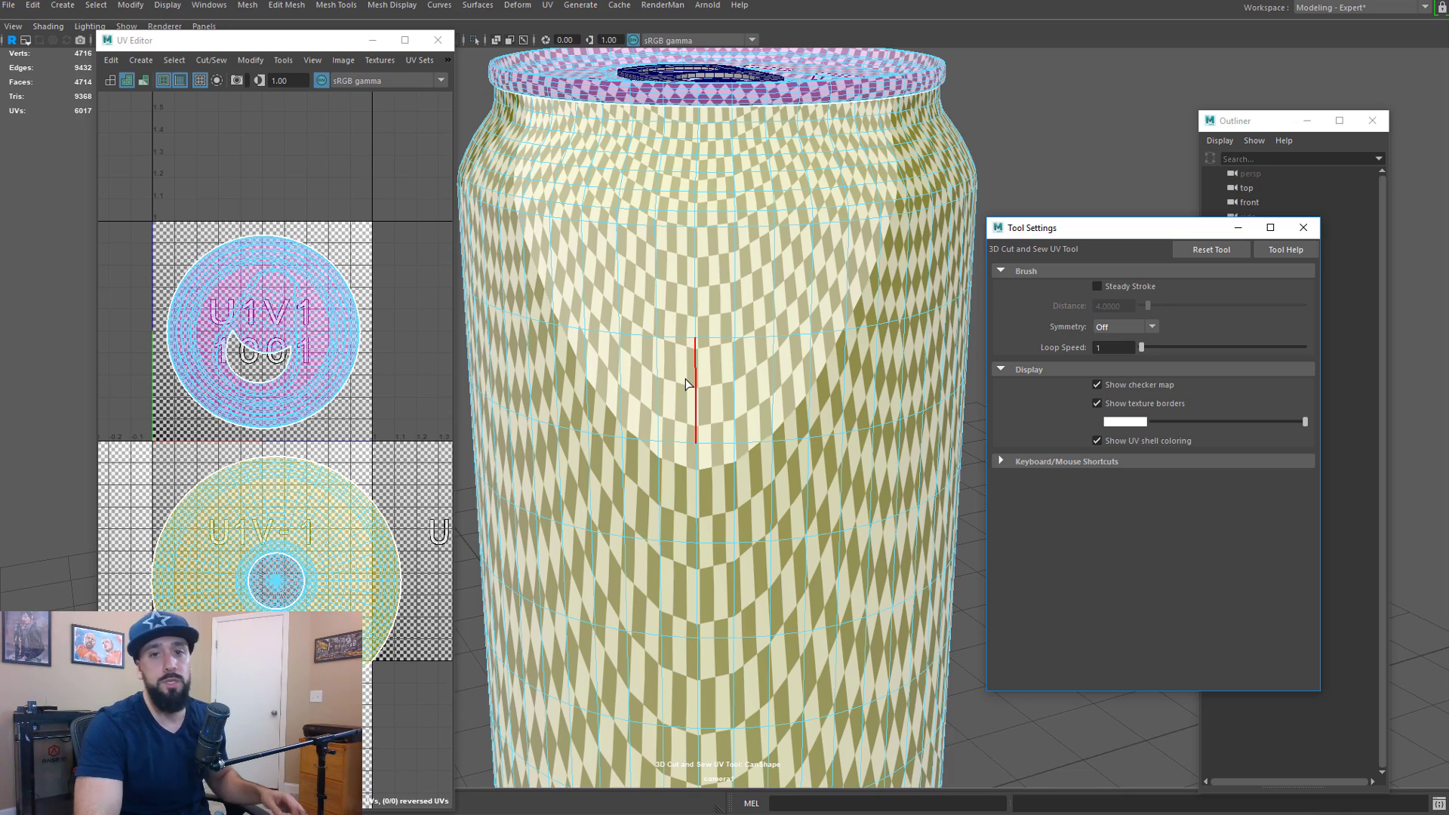
{"action": "scroll", "coordinate": [781, 265], "scroll_direction": "down", "scroll_amount": 3}
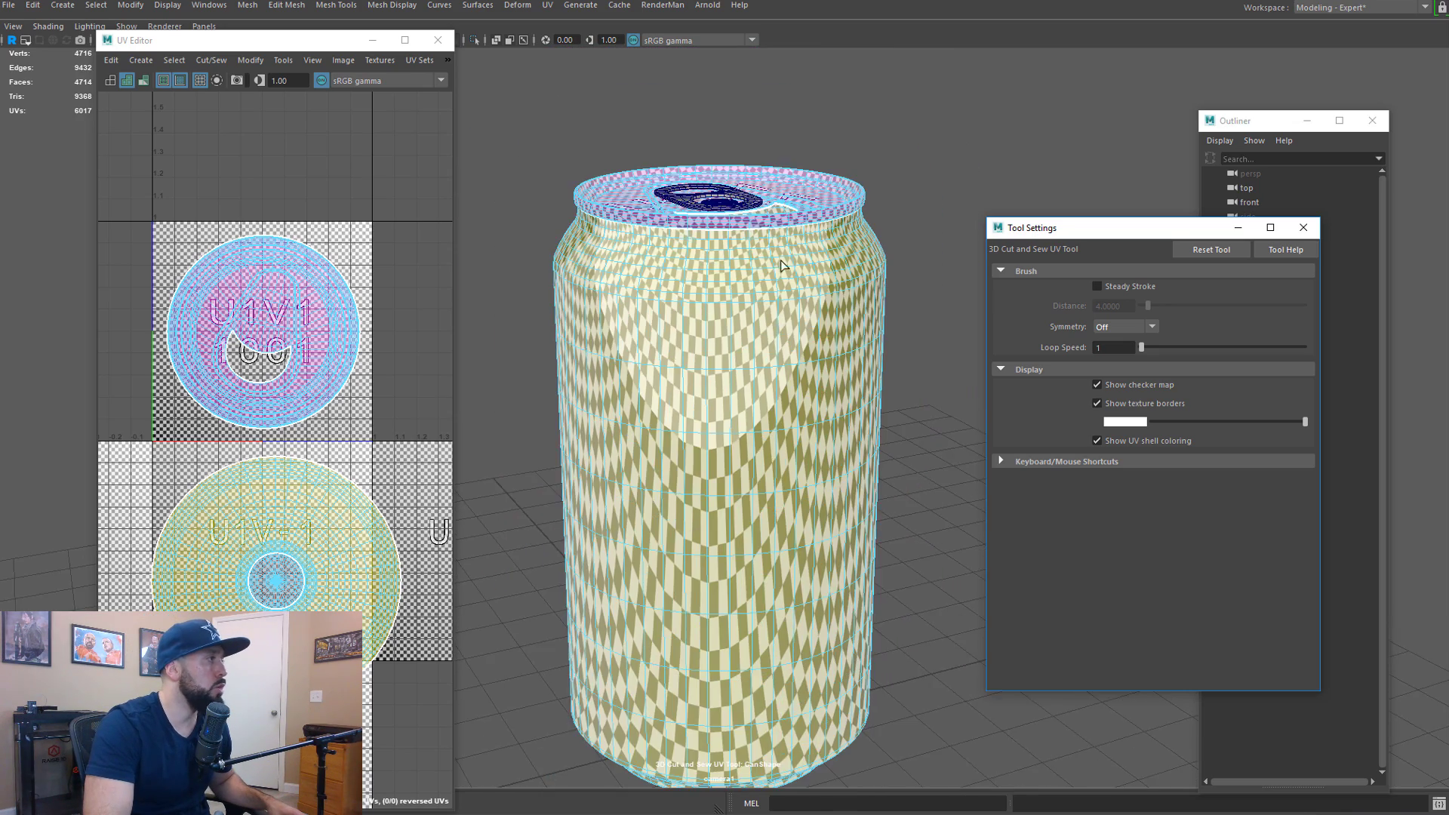
Cut a full vertical seam down the can's body from the lid edge to the base with the 3D Cut and Sew UV Tool
{"action": "mouse_move", "coordinate": [781, 401]}
{"action": "left_mouse_down", "text": "alt"}
{"action": "mouse_move", "coordinate": [731, 410]}
{"action": "mouse_move", "coordinate": [740, 430]}
{"action": "mouse_move", "coordinate": [789, 414]}
{"action": "mouse_move", "coordinate": [800, 403]}
{"action": "mouse_move", "coordinate": [783, 396]}
{"action": "left_mouse_up", "text": "alt"}
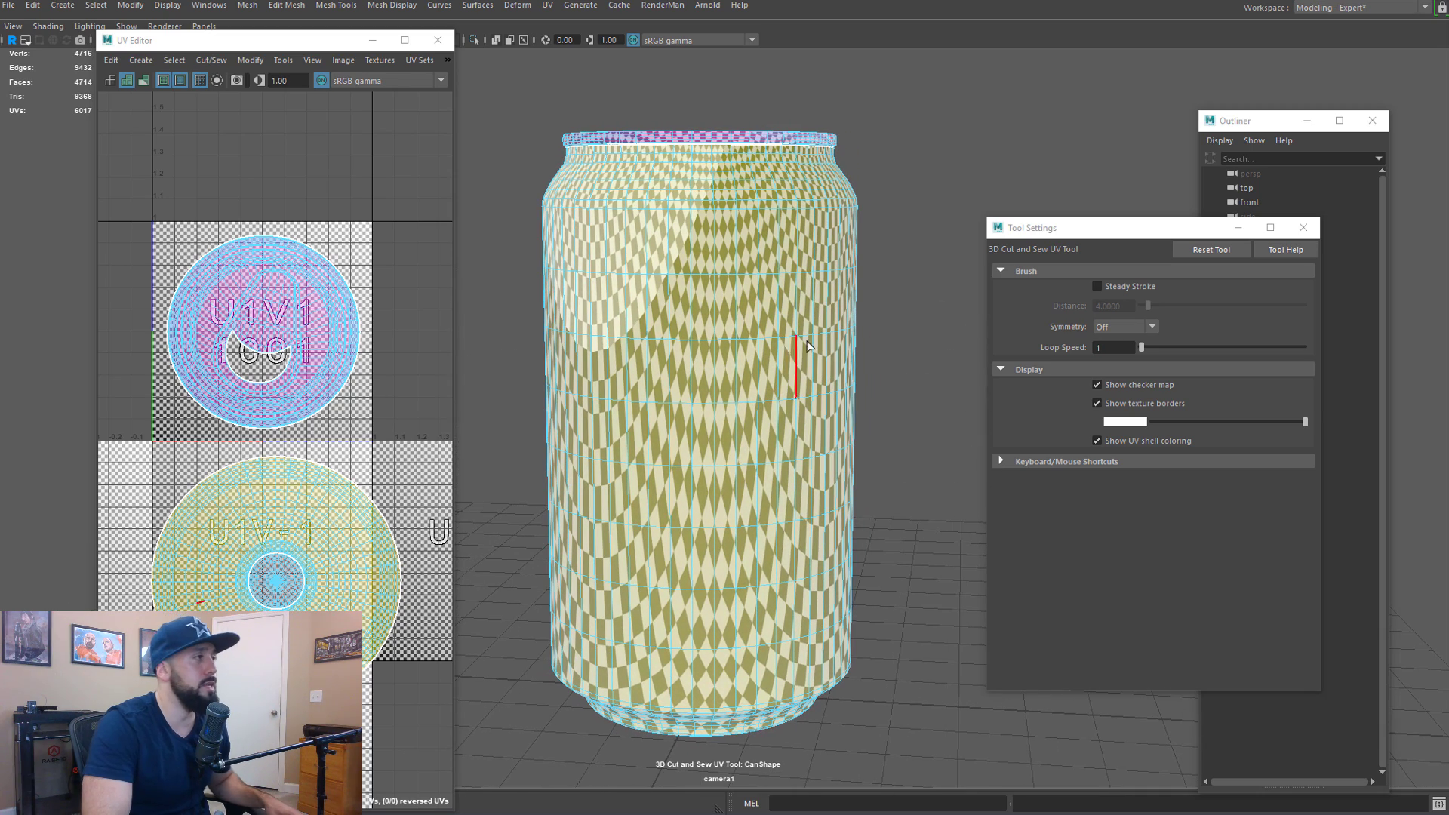
{"action": "left_click_drag", "start_coordinate": [768, 346], "coordinate": [786, 343], "text": "alt"}
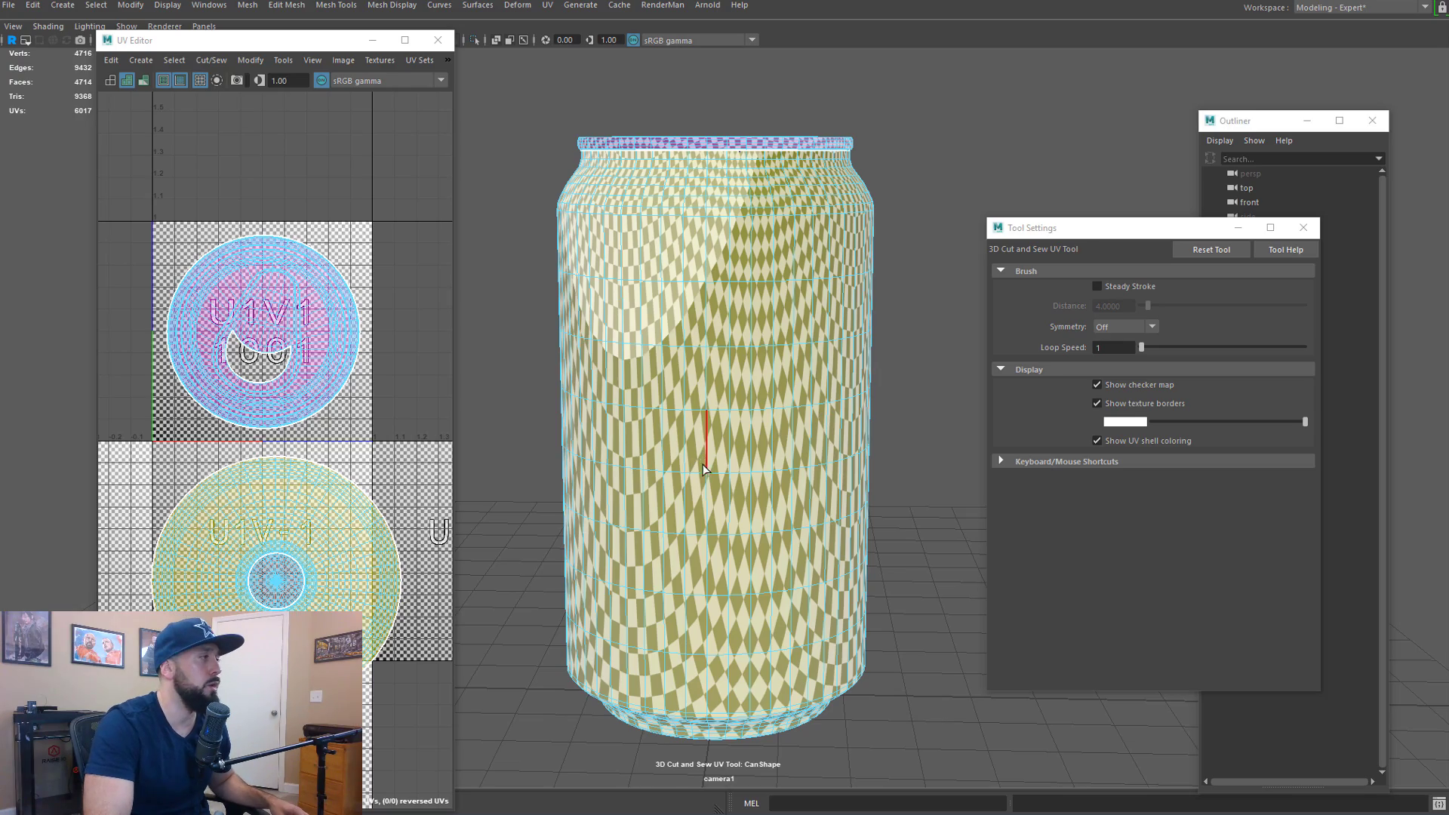
{"action": "left_click_drag", "start_coordinate": [681, 475], "coordinate": [1015, 474], "text": "alt"}
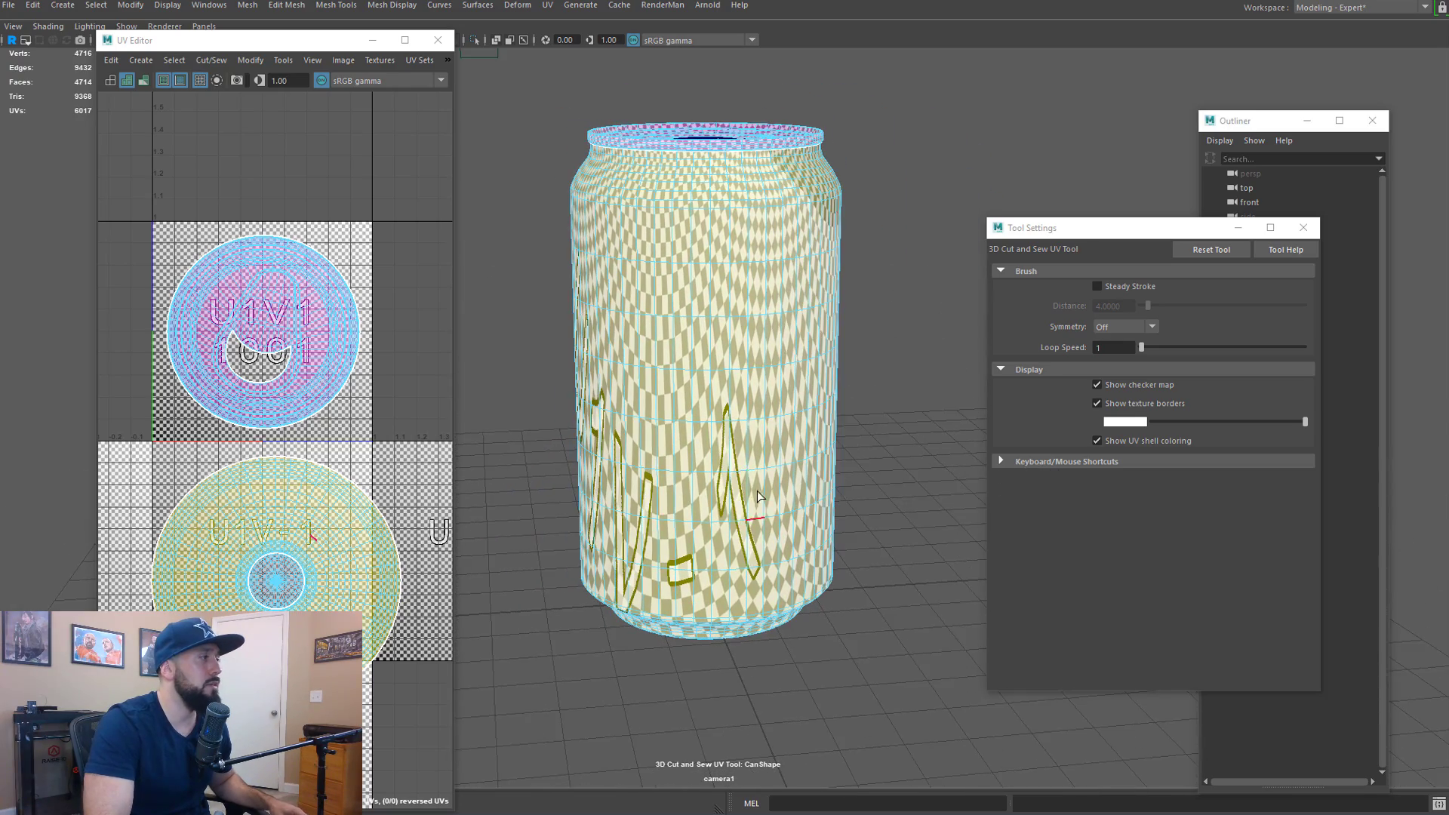
{"action": "left_click_drag", "start_coordinate": [759, 496], "coordinate": [823, 489], "text": "alt"}
{"action": "right_click_drag", "start_coordinate": [822, 489], "coordinate": [984, 460], "text": "alt"}
{"action": "middle_click_drag", "start_coordinate": [800, 566], "coordinate": [783, 446], "text": "alt"}
{"action": "left_click_drag", "start_coordinate": [782, 446], "coordinate": [725, 475], "text": "alt"}
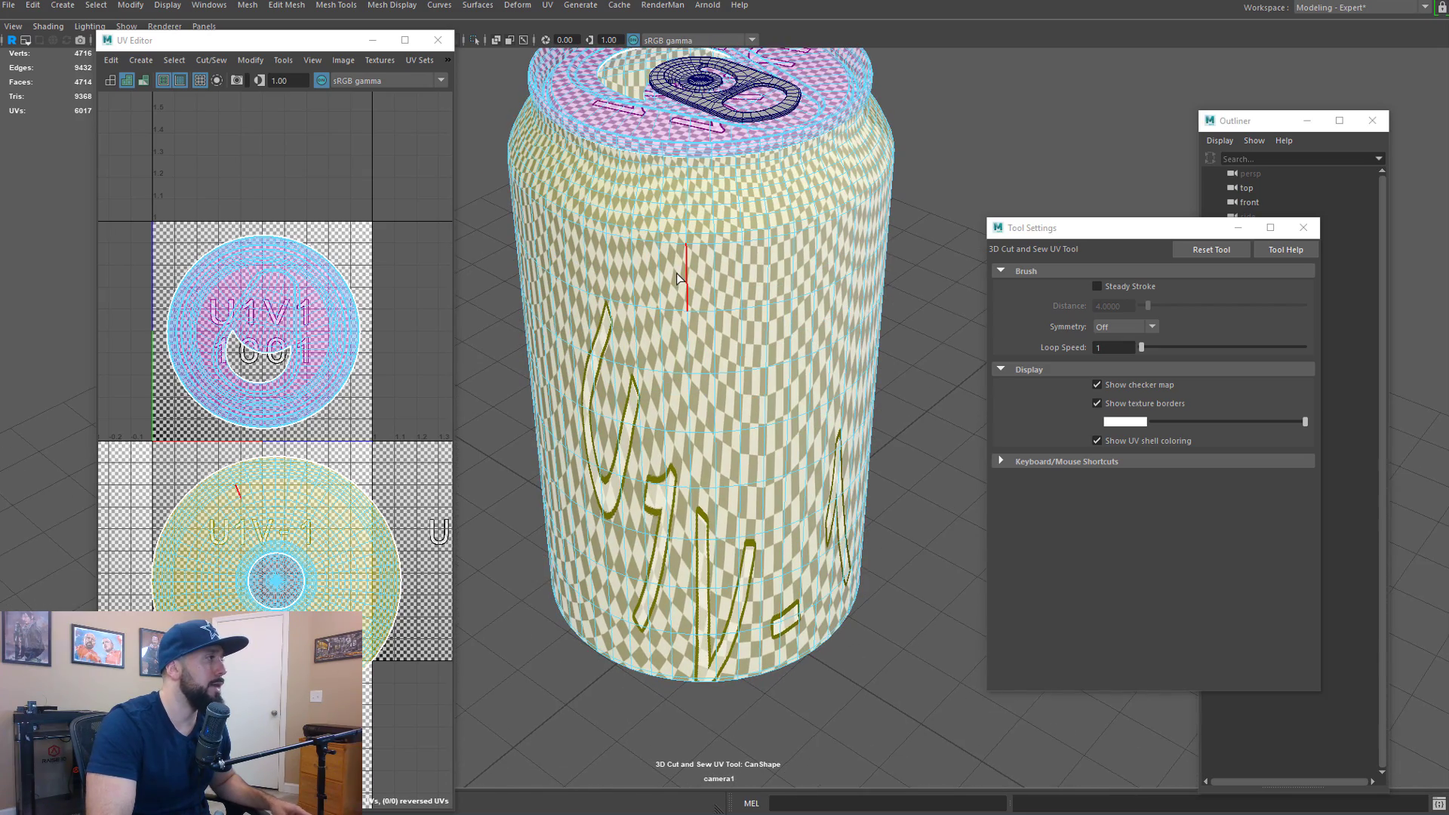
{"action": "double_click", "coordinate": [688, 203]}
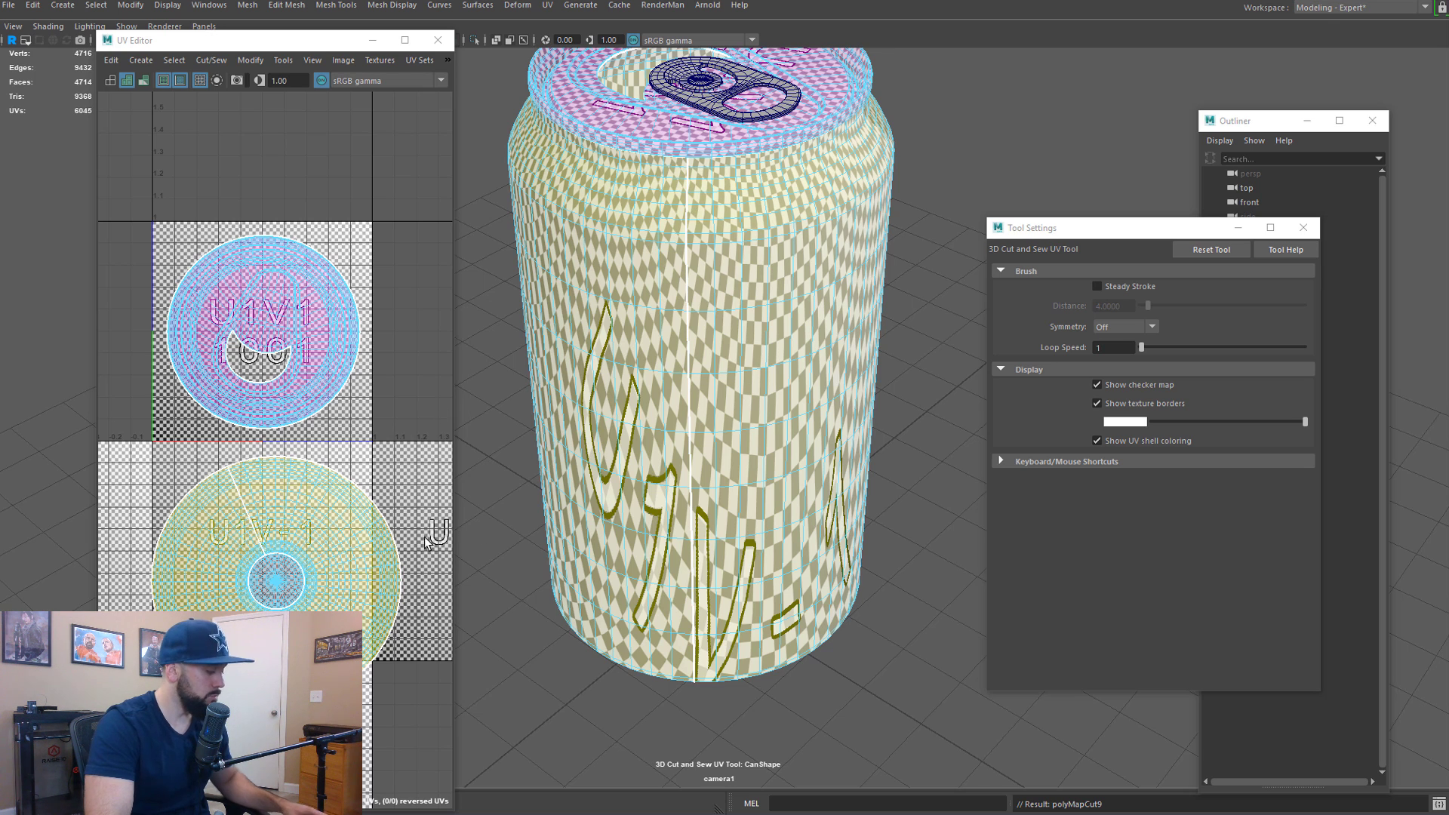
Select all faces of the can body's UV shell in the UV Editor and unfold it
{"action": "right_click_drag", "start_coordinate": [324, 531], "coordinate": [324, 573]}
{"action": "double_click", "coordinate": [311, 510]}
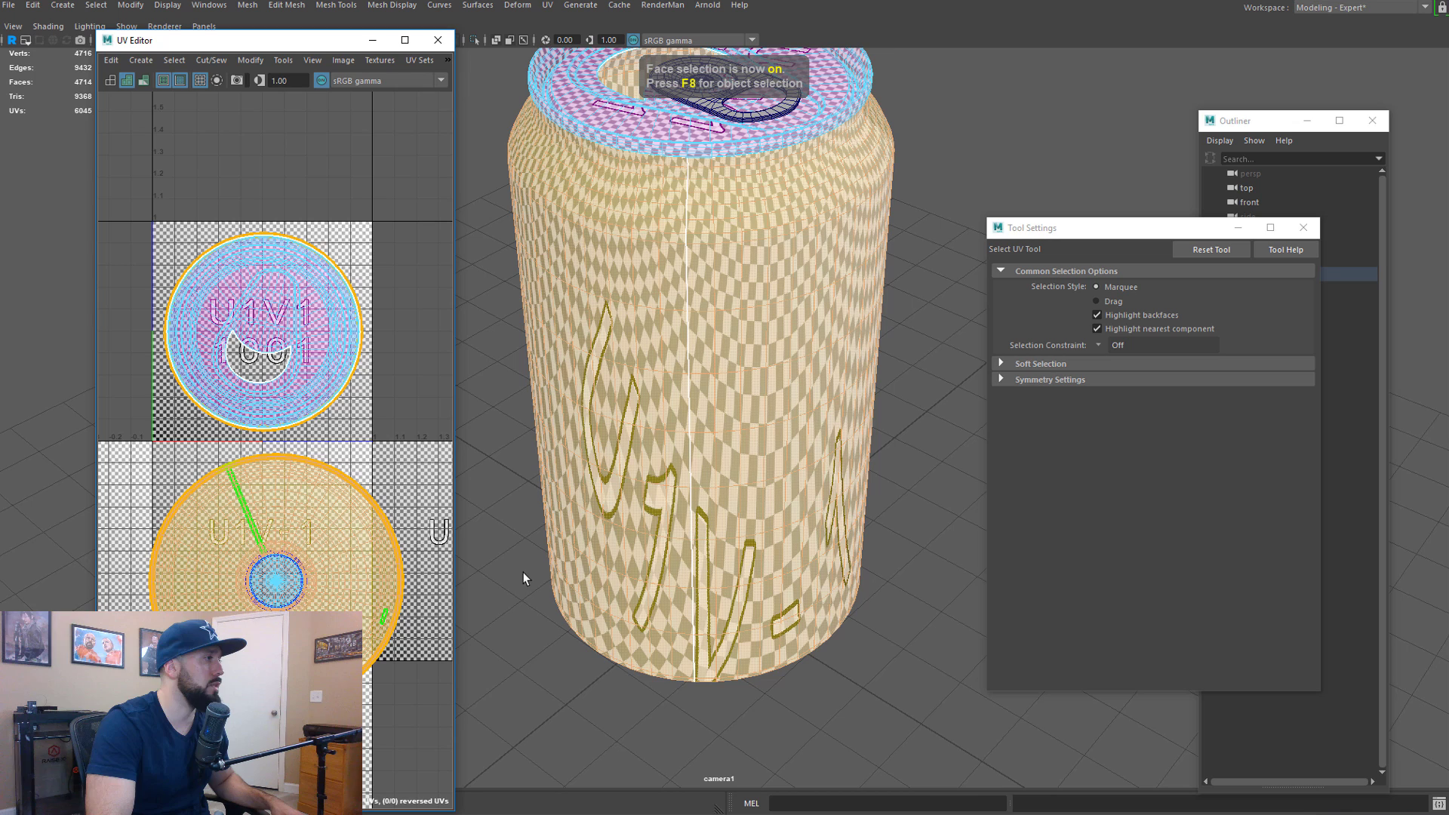
{"action": "right_click", "coordinate": [271, 510], "text": "shift"}
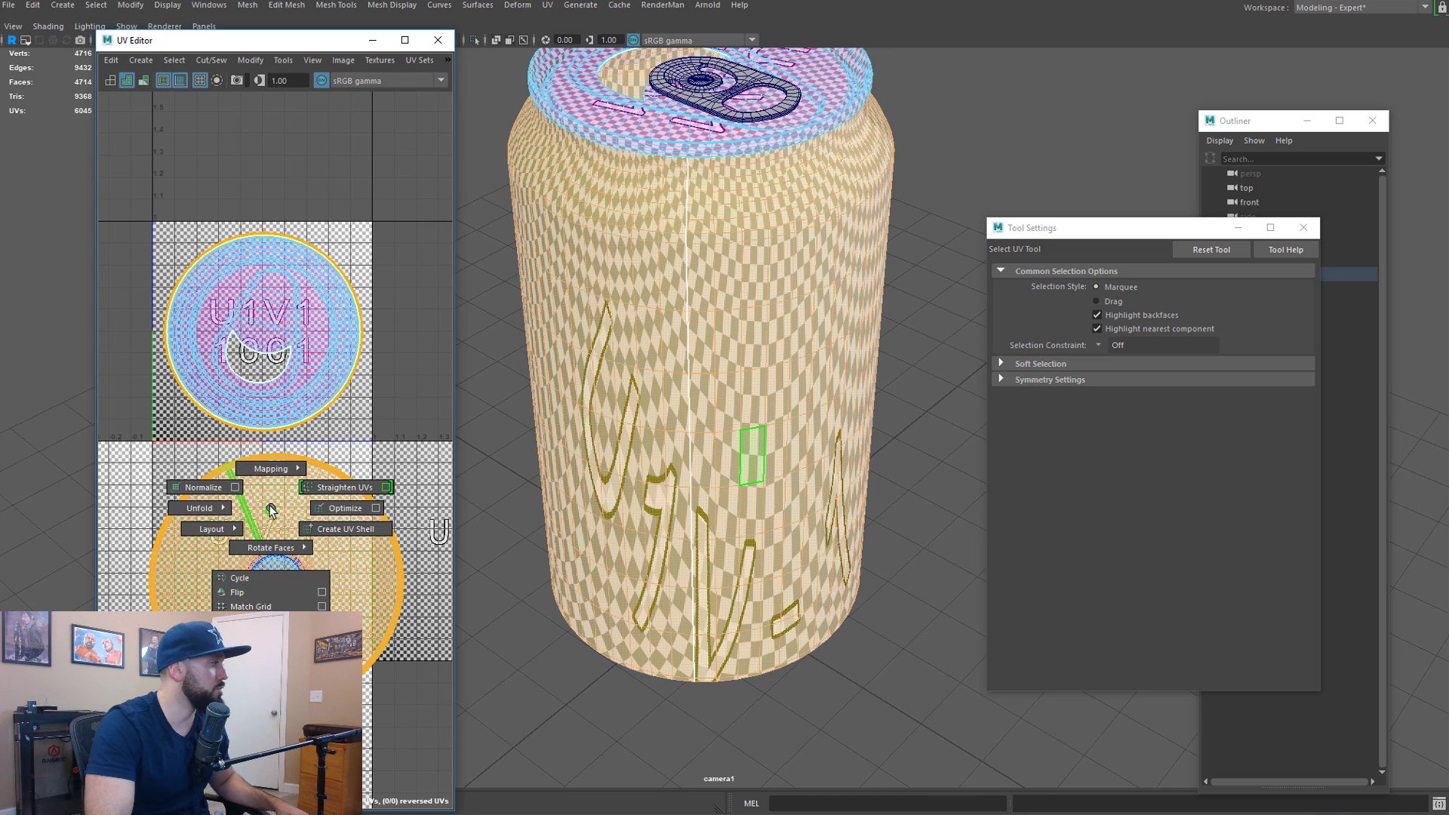
{"action": "right_click_drag", "start_coordinate": [236, 513], "coordinate": [89, 507], "text": "shift"}
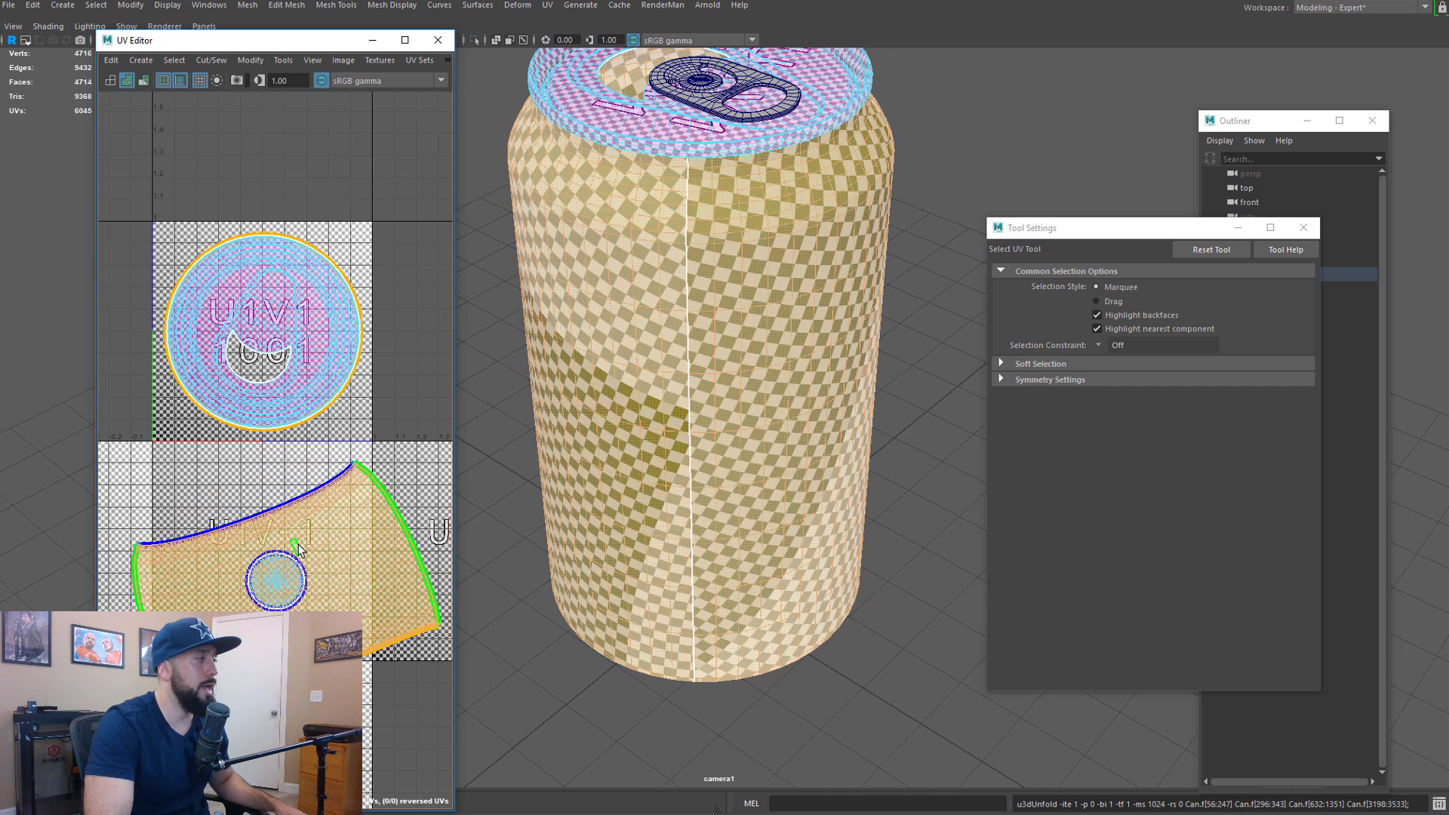
Rotate the unfolded body shell until it sits upright and level in UV space
{"action": "key", "text": "w"}
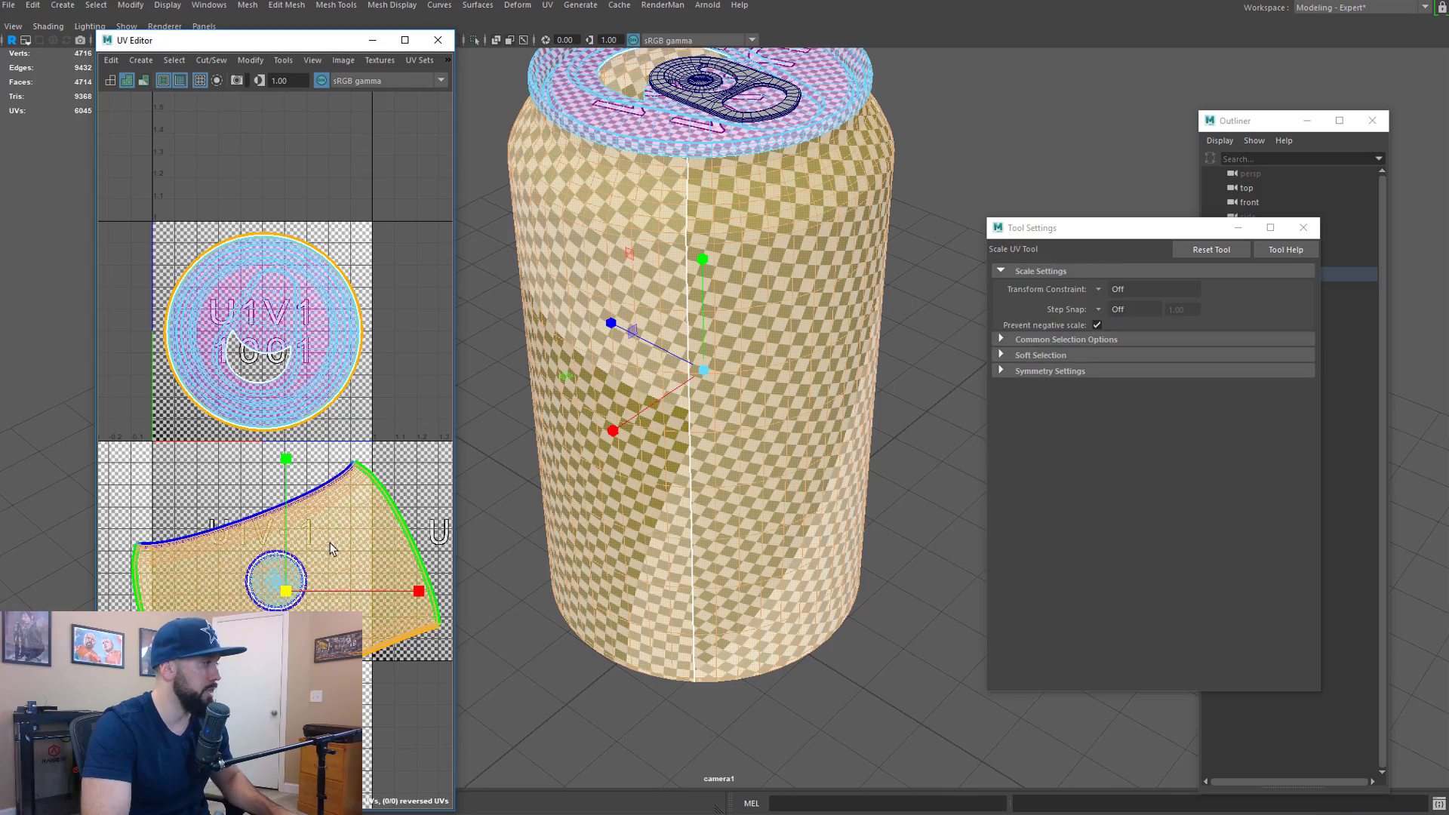
{"action": "key", "text": "e"}
{"action": "left_click_drag", "start_coordinate": [343, 474], "coordinate": [372, 515]}
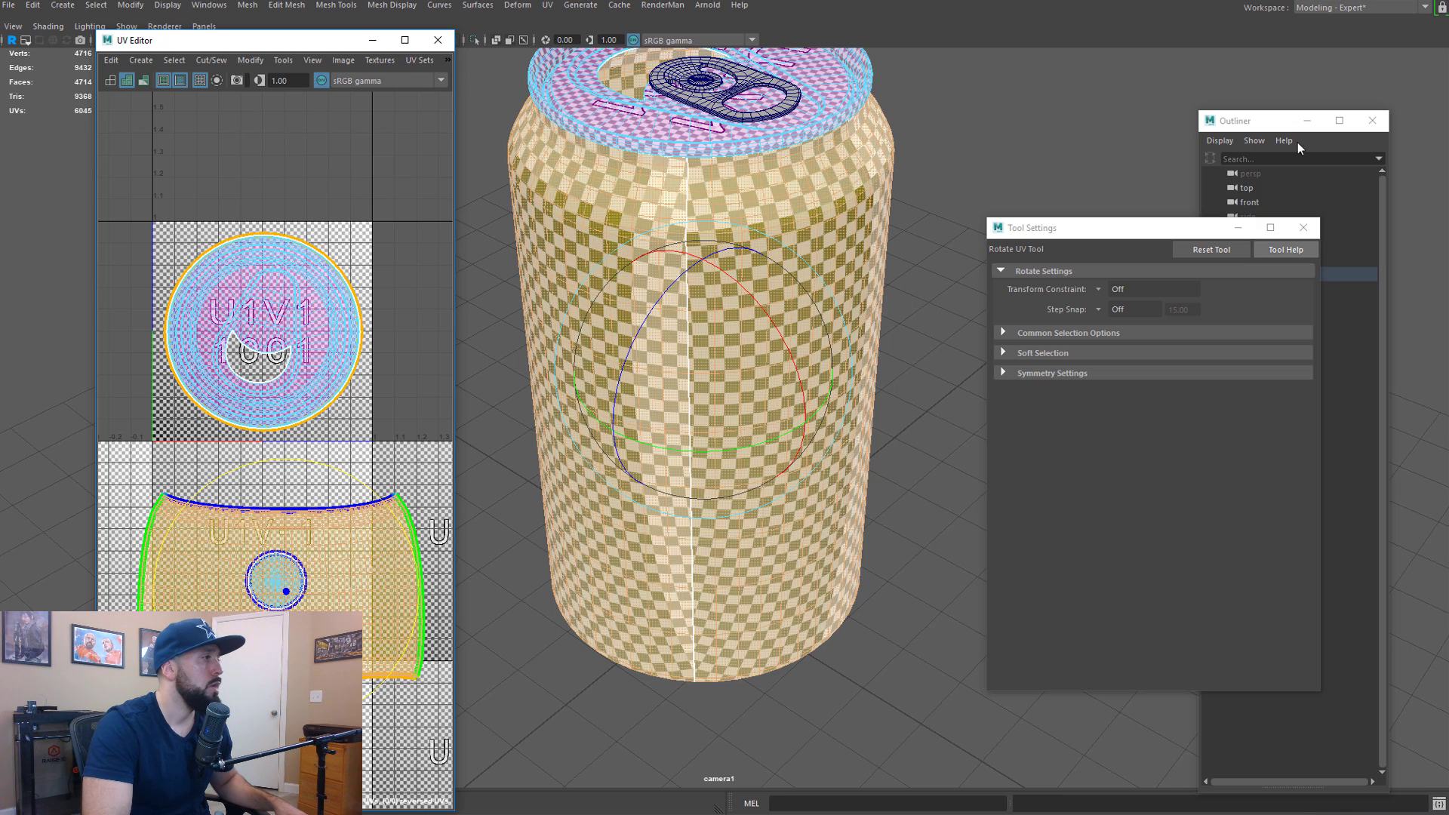
Select all of the can's UV shells and open the UV Toolkit as a narrow window beside the UV Editor
{"action": "left_click", "coordinate": [701, 739]}
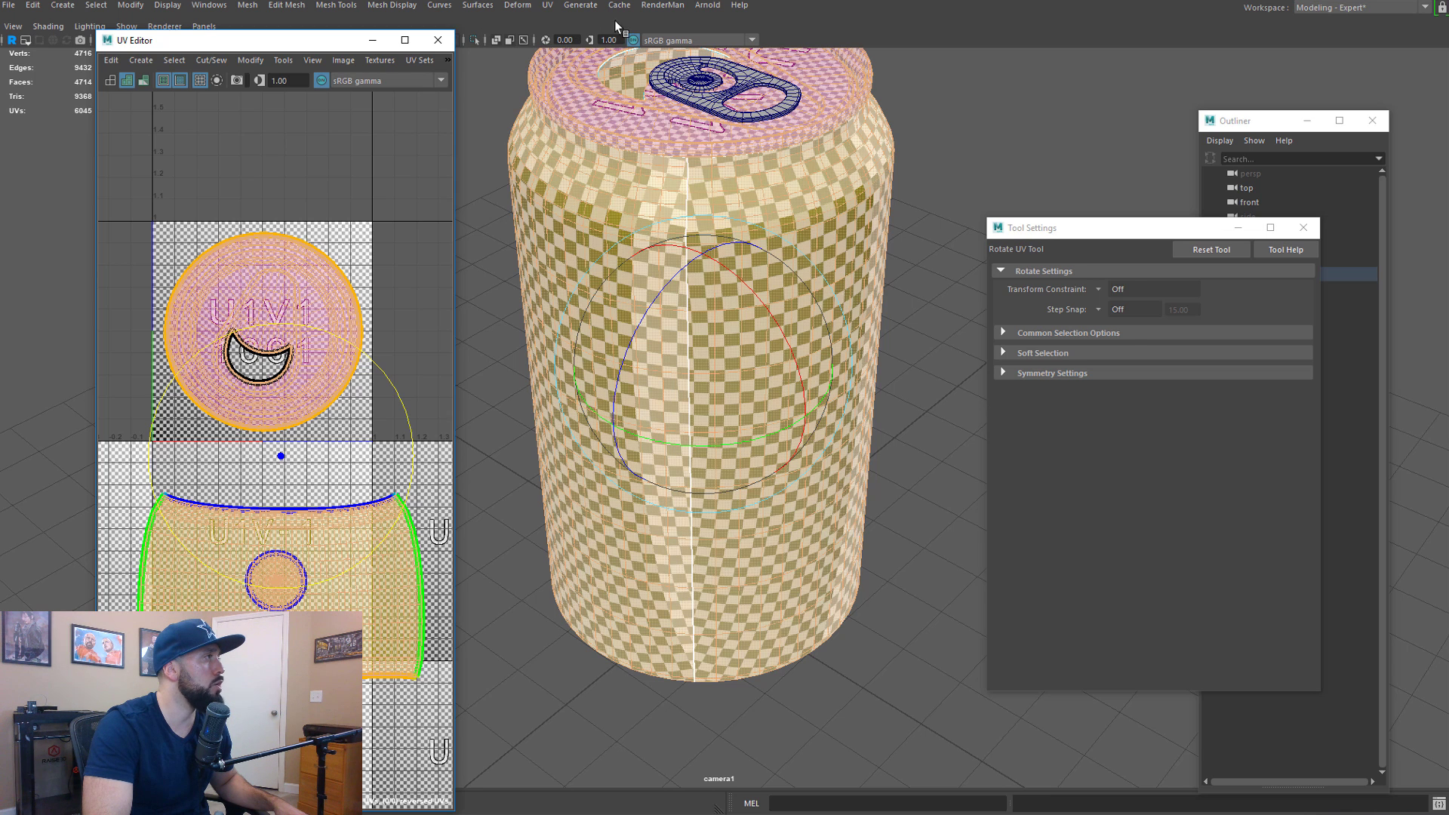
{"action": "left_click", "coordinate": [548, 5]}
{"action": "left_click", "coordinate": [577, 30]}
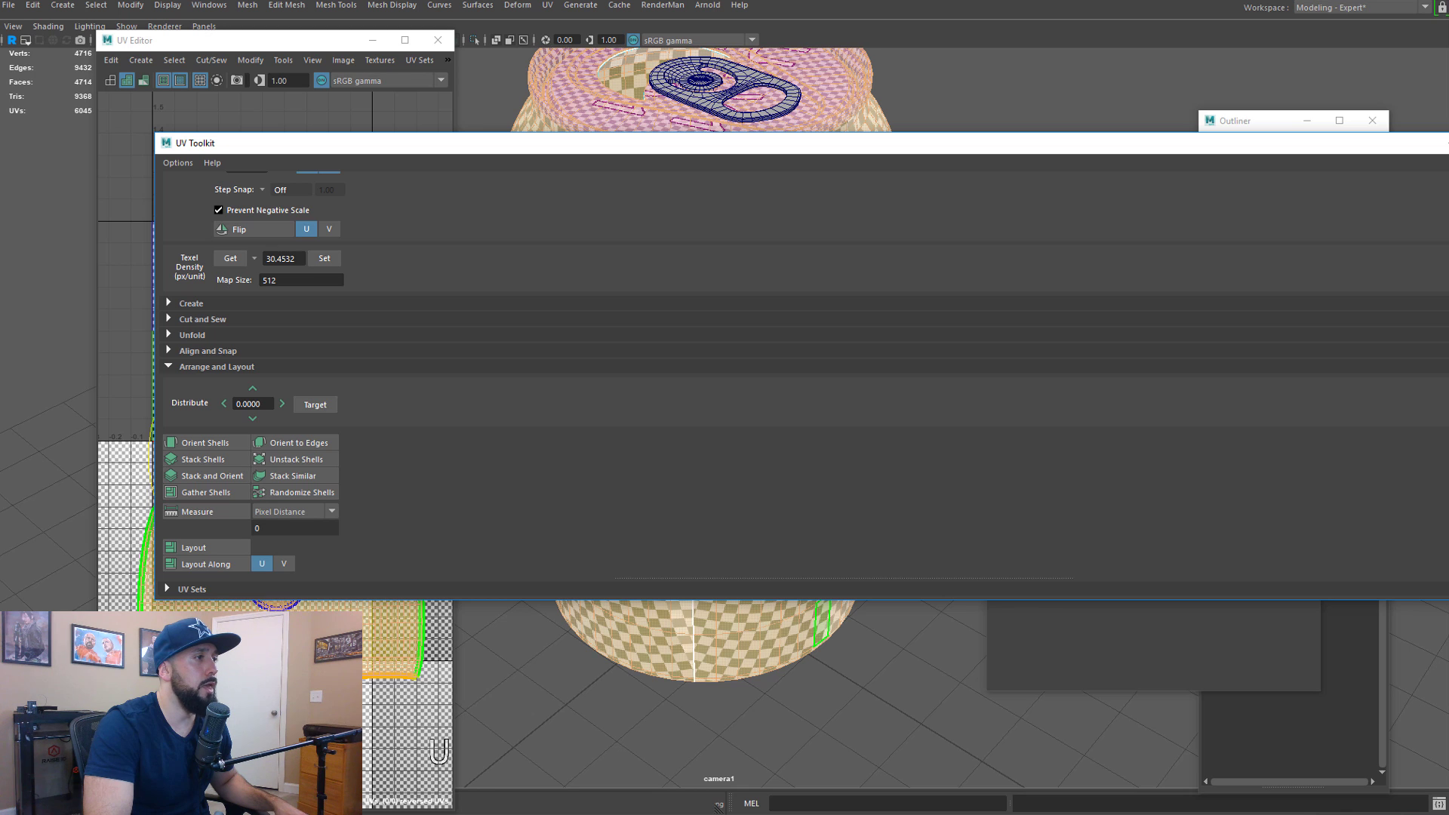
{"action": "left_click_drag", "start_coordinate": [1448, 347], "coordinate": [375, 308]}
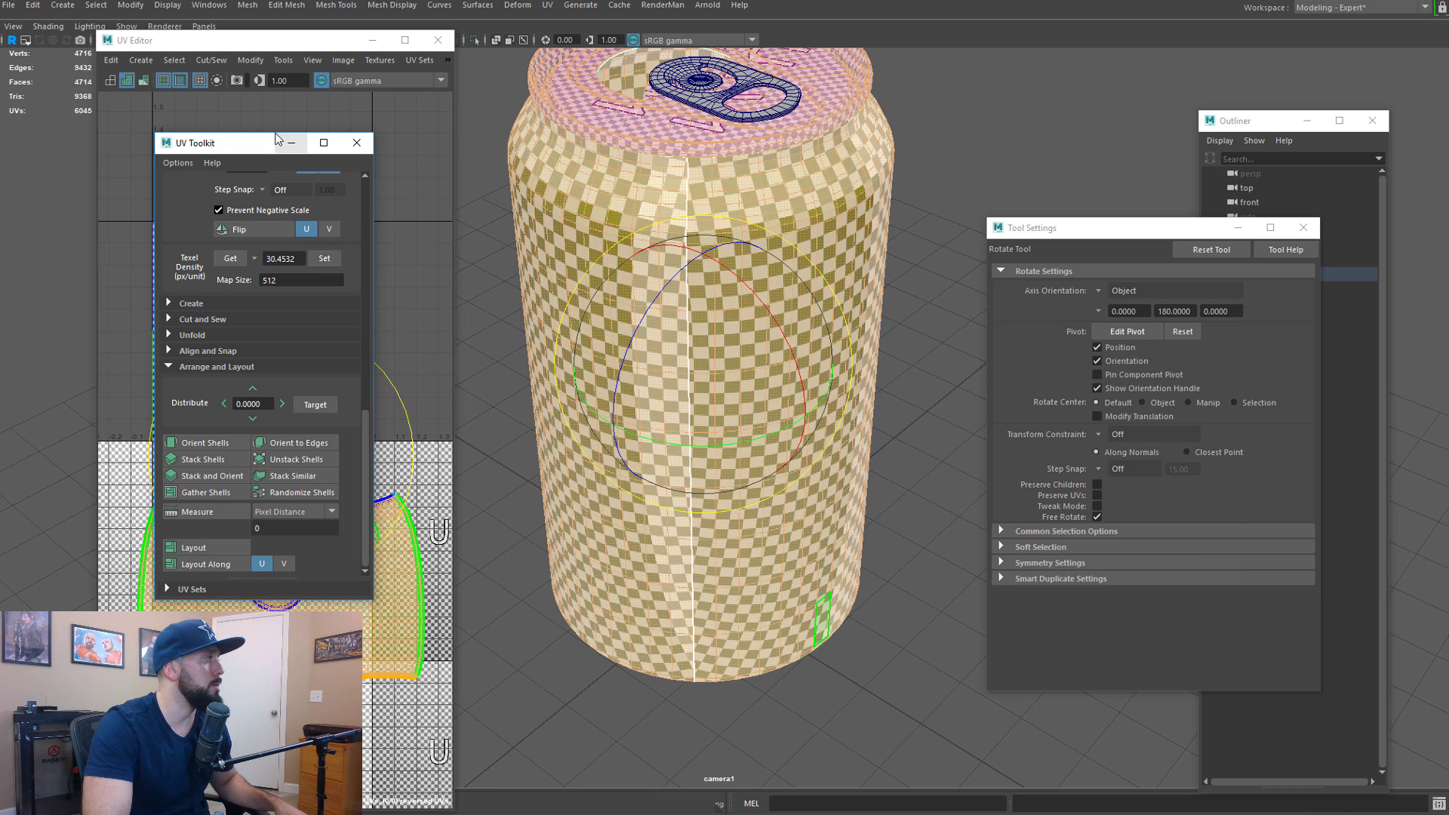
{"action": "left_click_drag", "start_coordinate": [297, 149], "coordinate": [959, 141]}
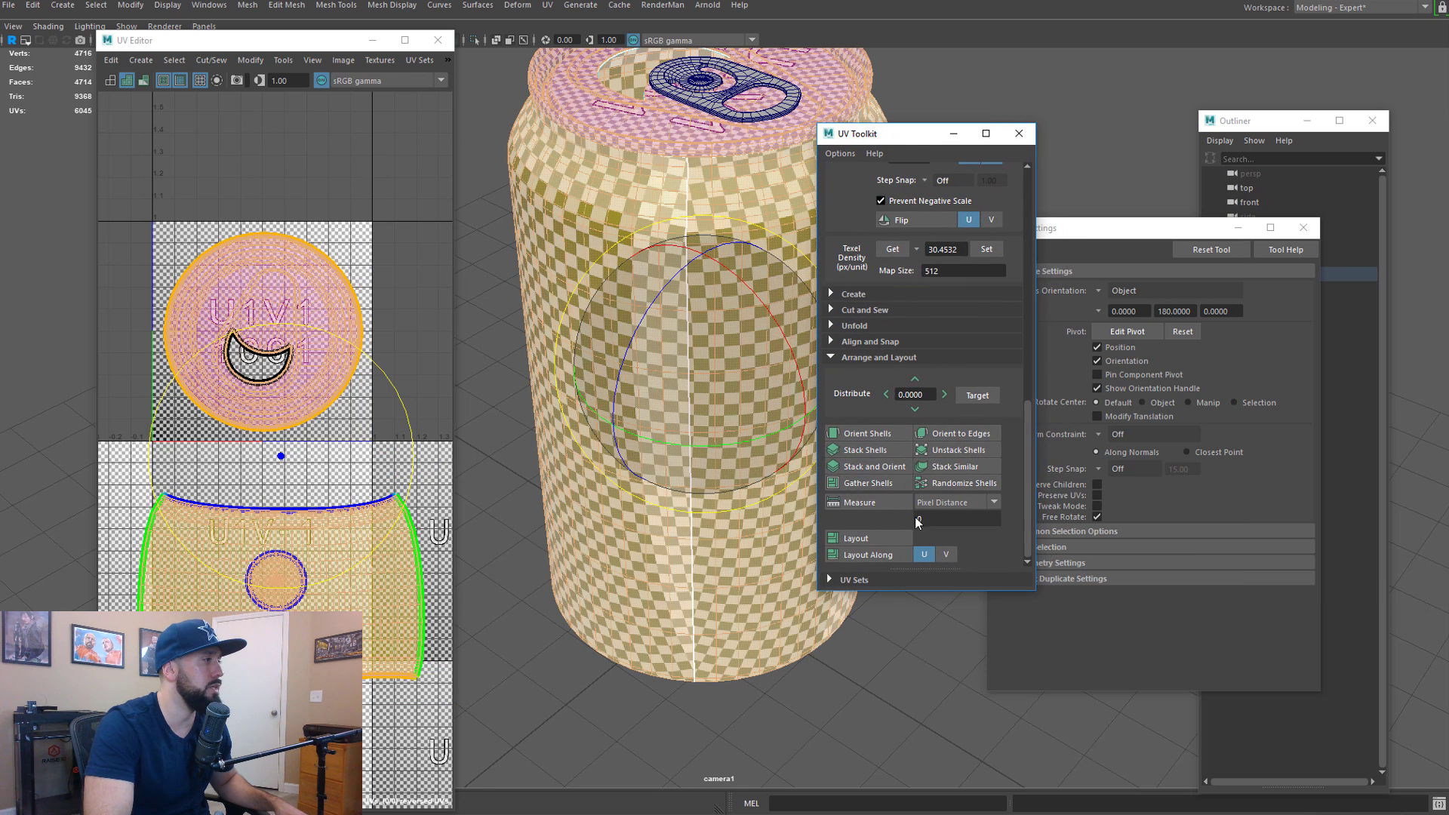
Lay out all selected UV shells using Unfold3D with shell rotation enabled and a texture map size of 2048
{"action": "left_click", "coordinate": [863, 541], "text": "shift"}
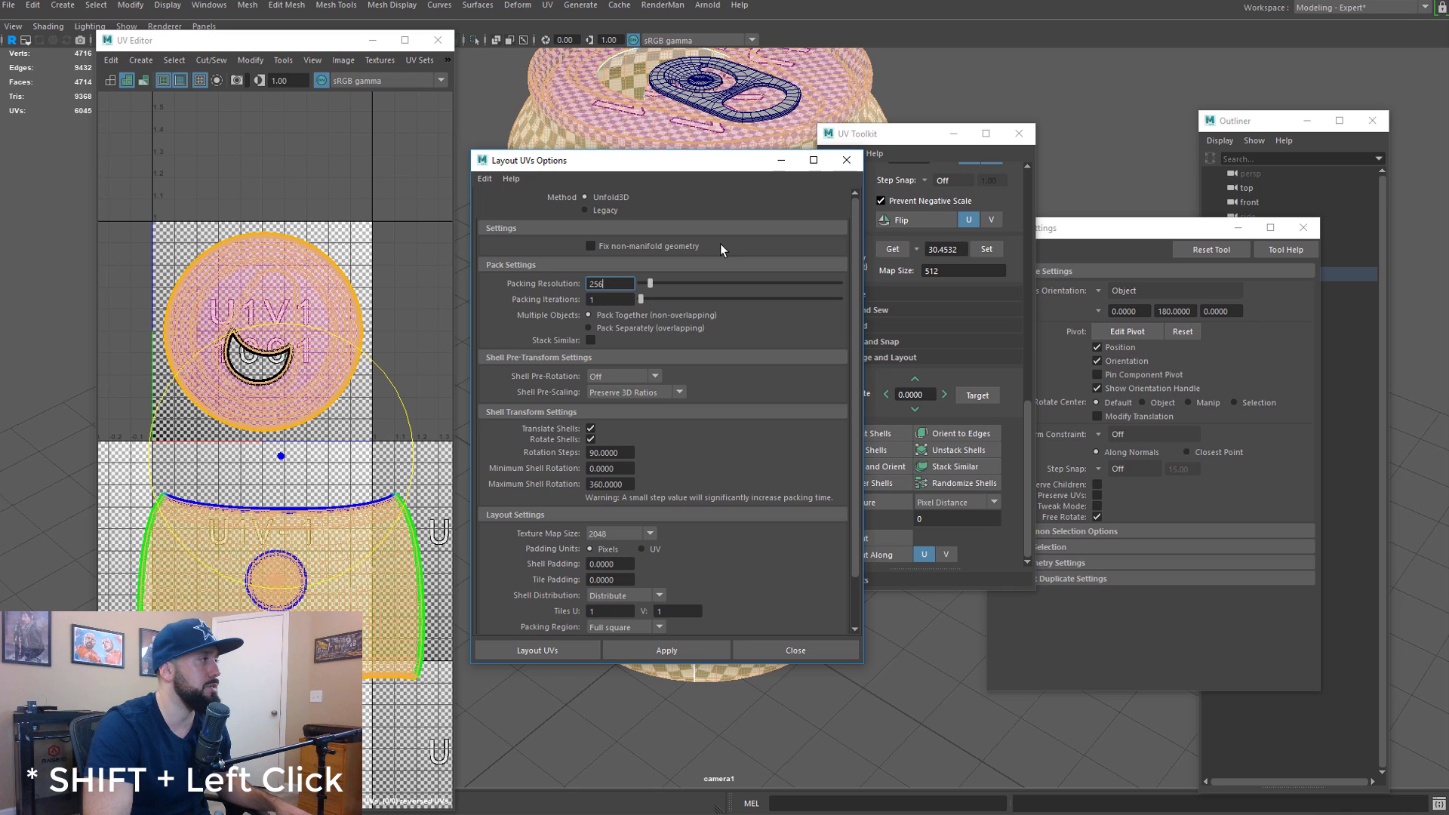
{"action": "left_click", "coordinate": [846, 160]}
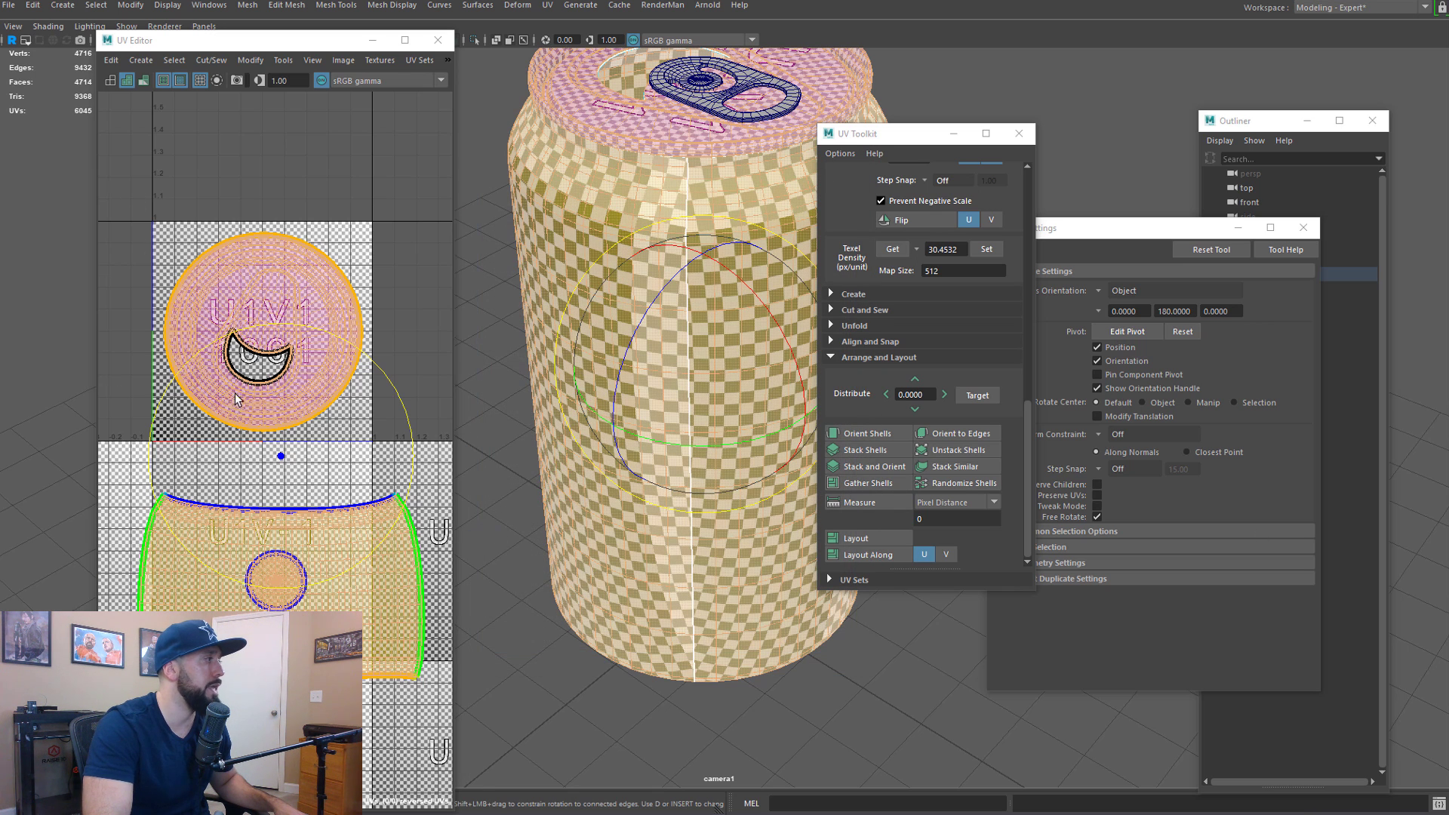
{"action": "right_click", "coordinate": [283, 295], "text": "shift"}
{"action": "right_click_drag", "start_coordinate": [283, 292], "coordinate": [190, 335], "text": "shift"}
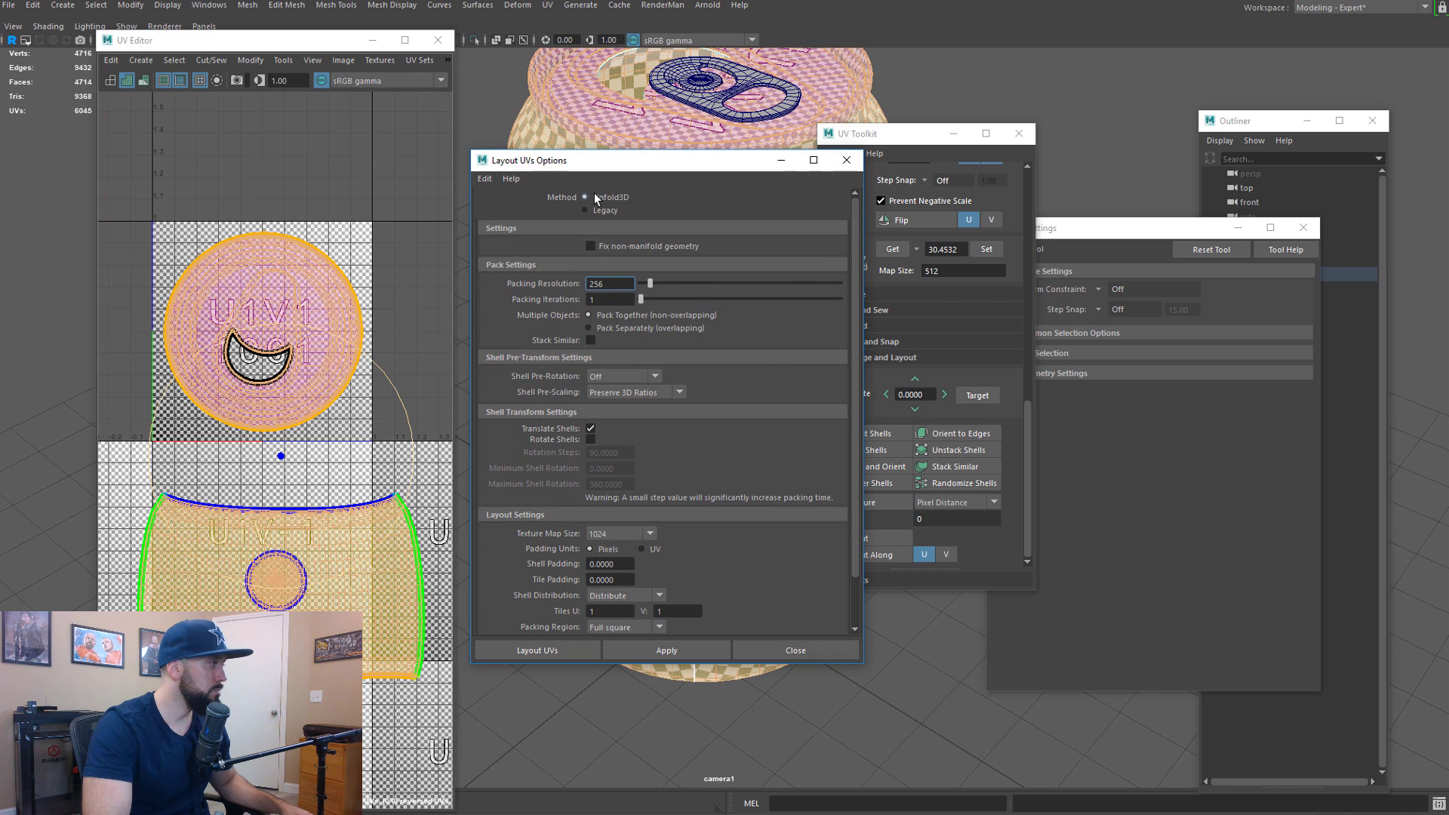
{"action": "left_click", "coordinate": [588, 439]}
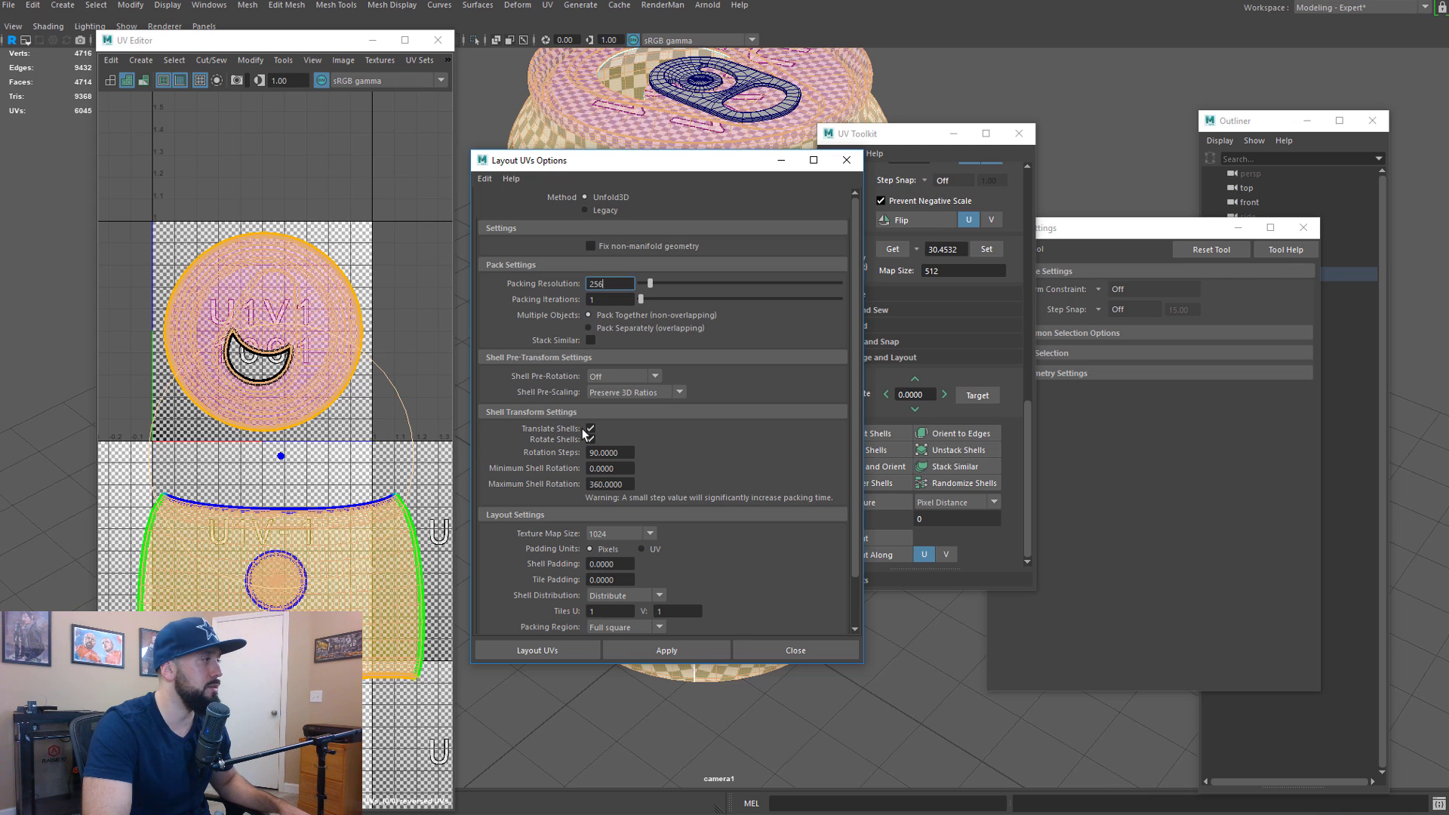
{"action": "left_click", "coordinate": [653, 533]}
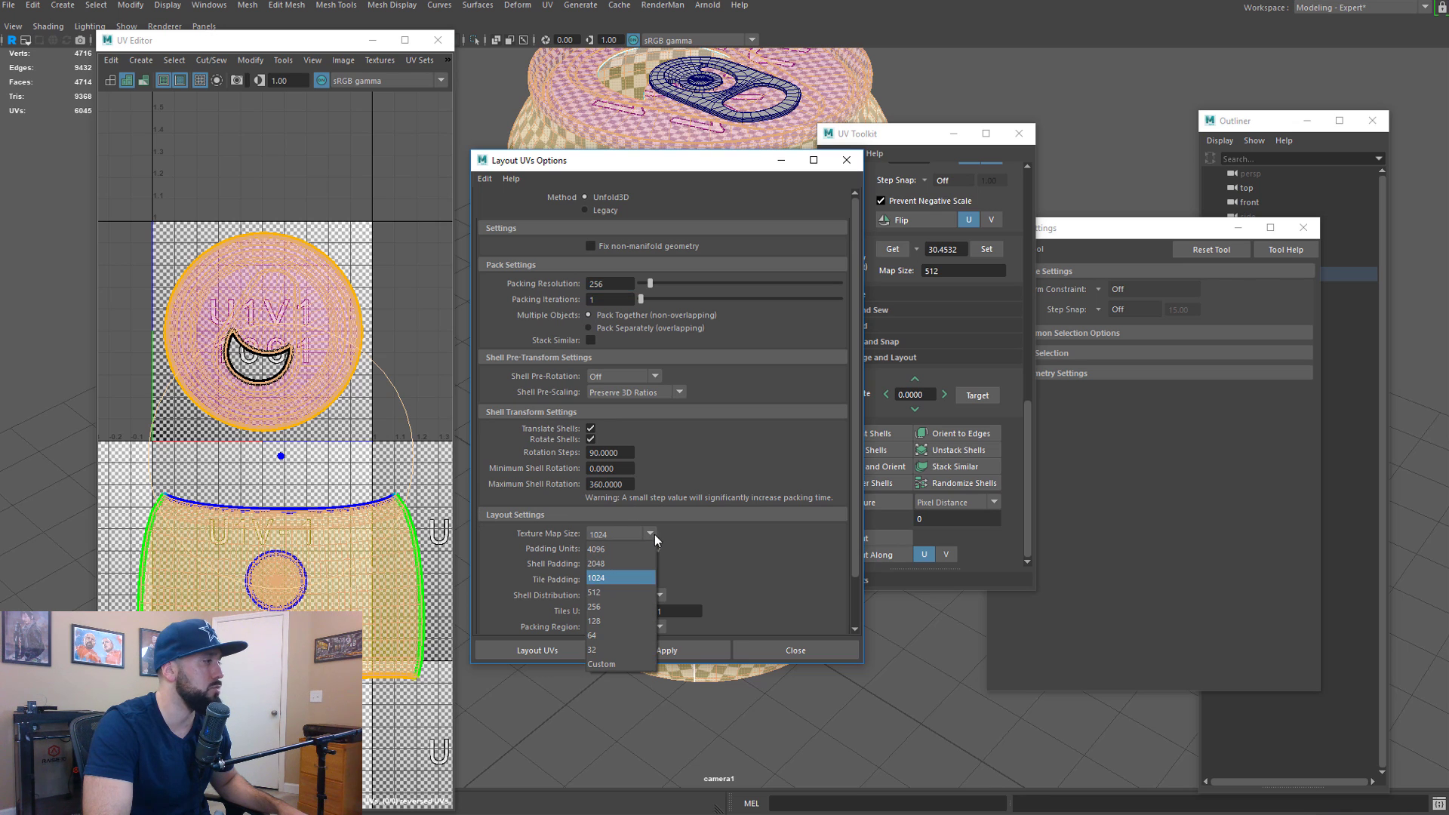
{"action": "left_click", "coordinate": [622, 563]}
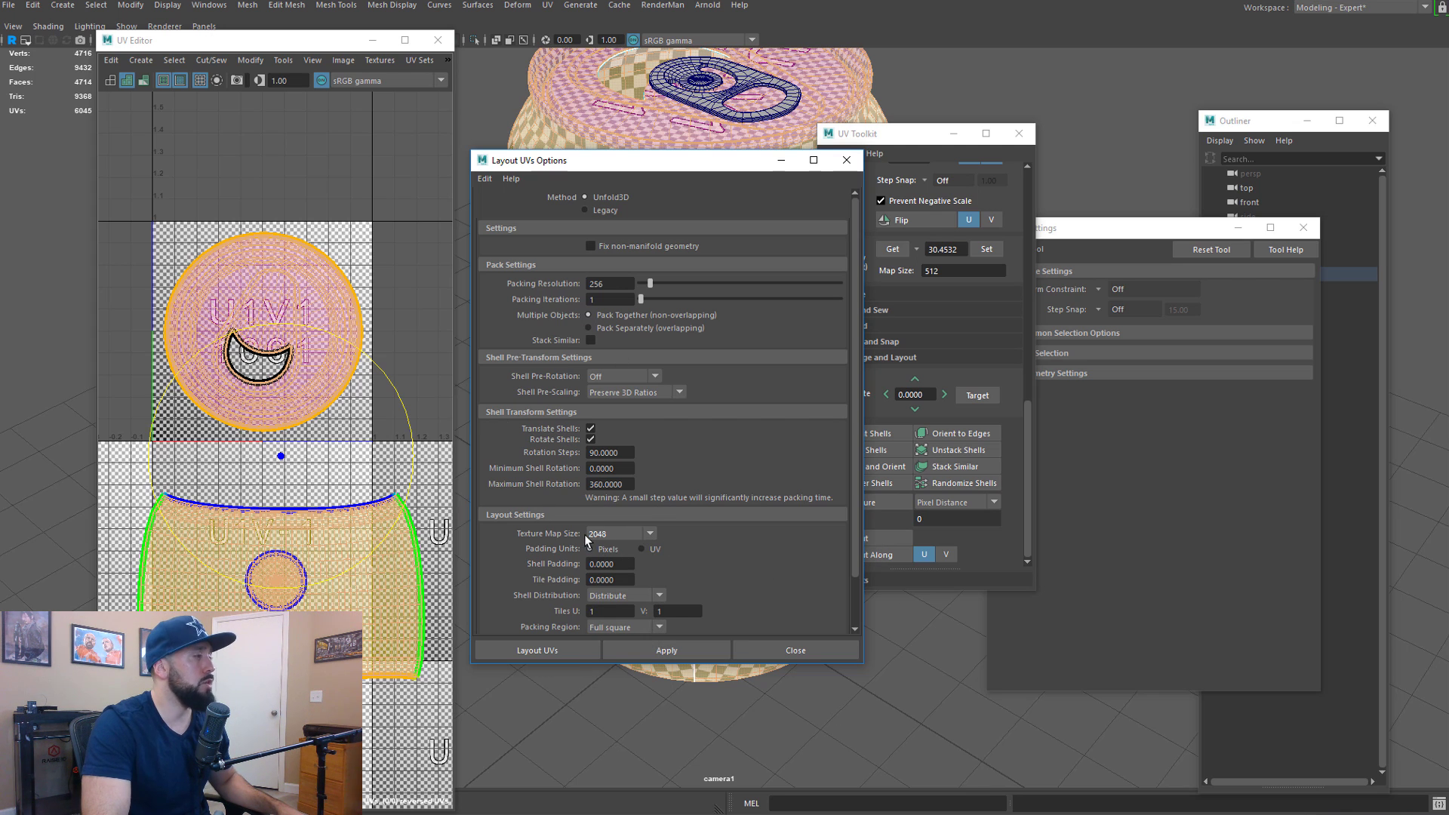
{"action": "left_click", "coordinate": [537, 651]}
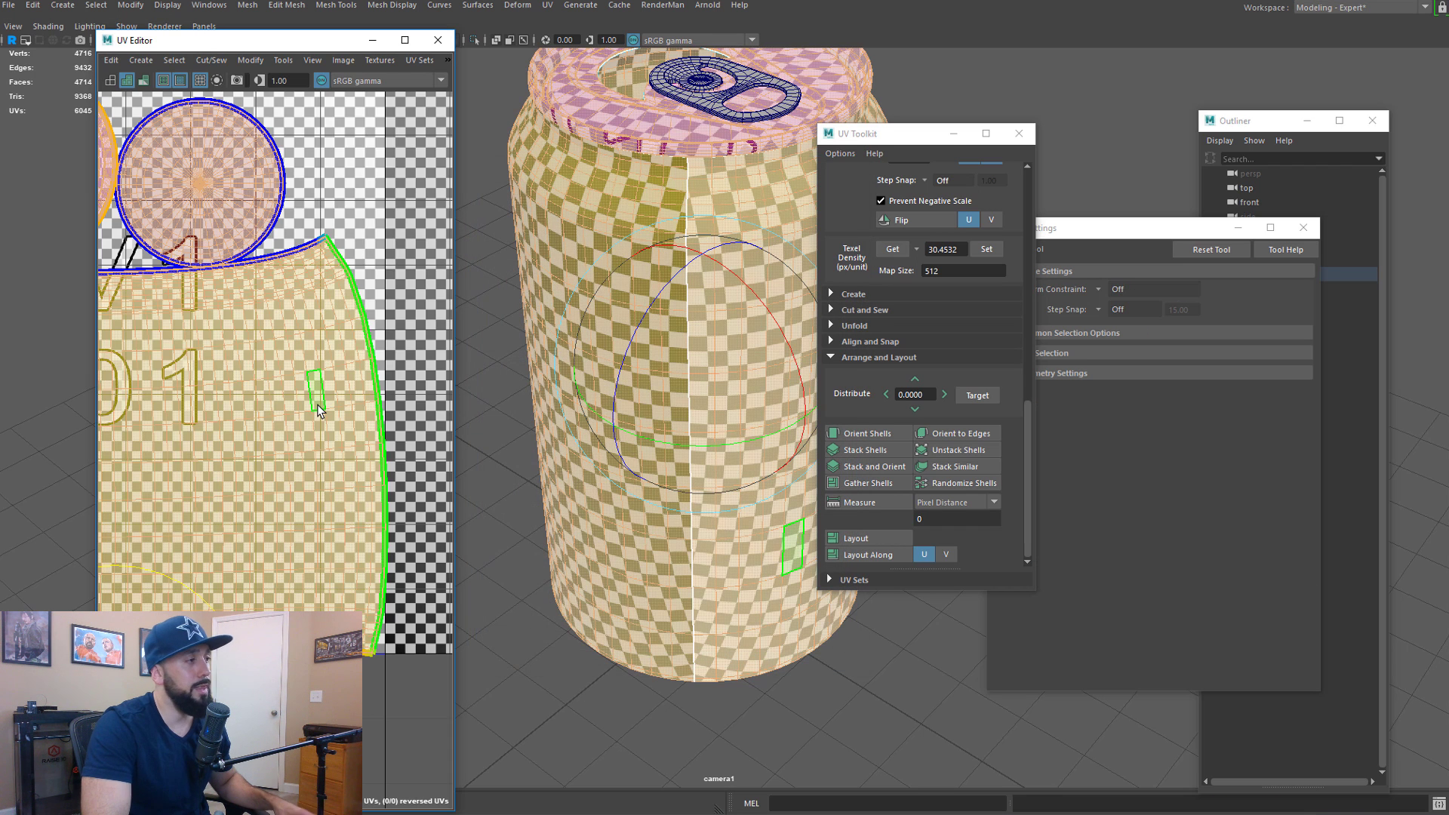
Select the lid's UV shell and get its texel density at a map size of 512
{"action": "left_click_drag", "start_coordinate": [316, 405], "coordinate": [265, 411]}
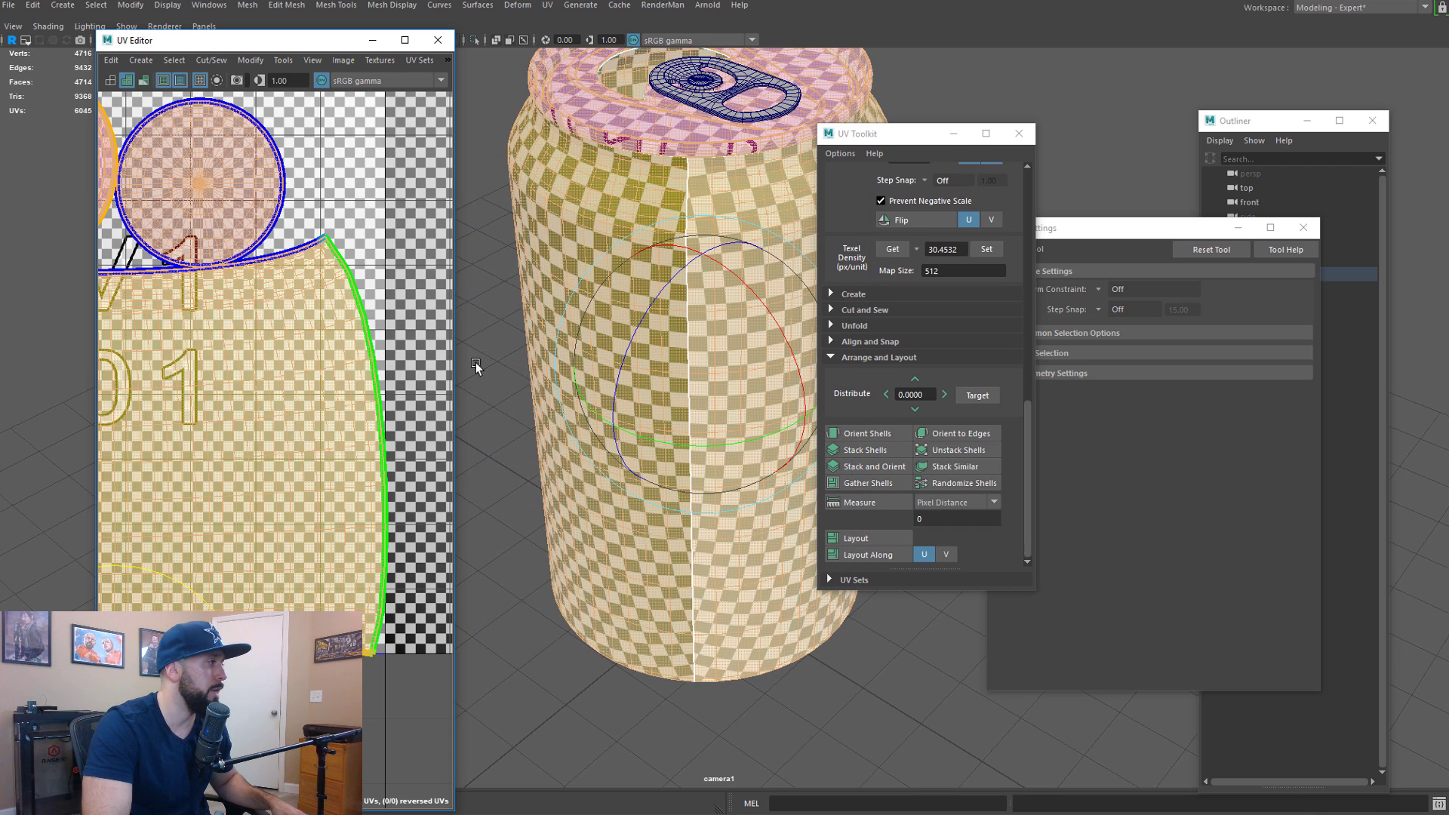
{"action": "middle_click_drag", "start_coordinate": [198, 361], "coordinate": [441, 474], "text": "alt"}
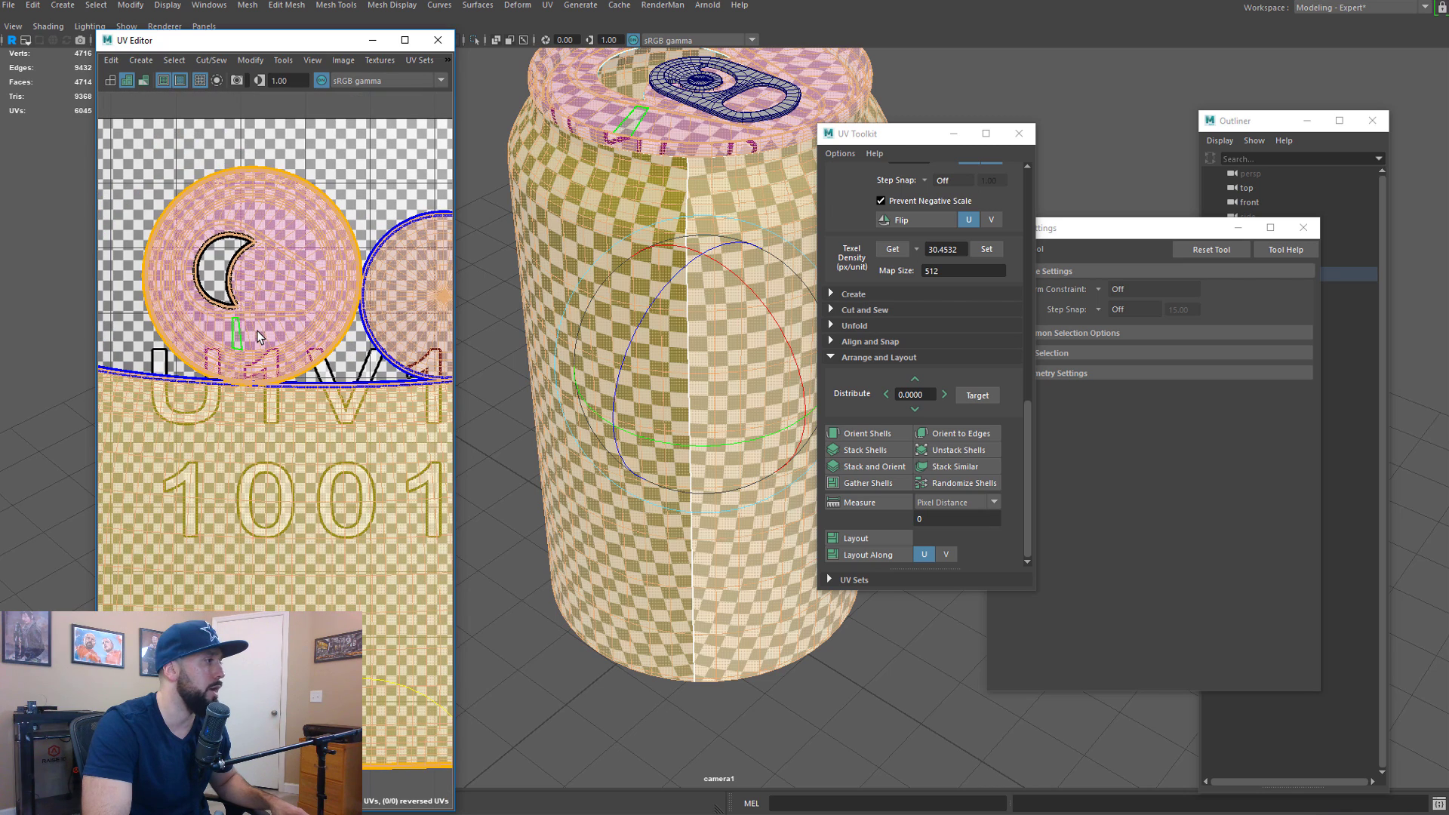
{"action": "left_click", "coordinate": [264, 284]}
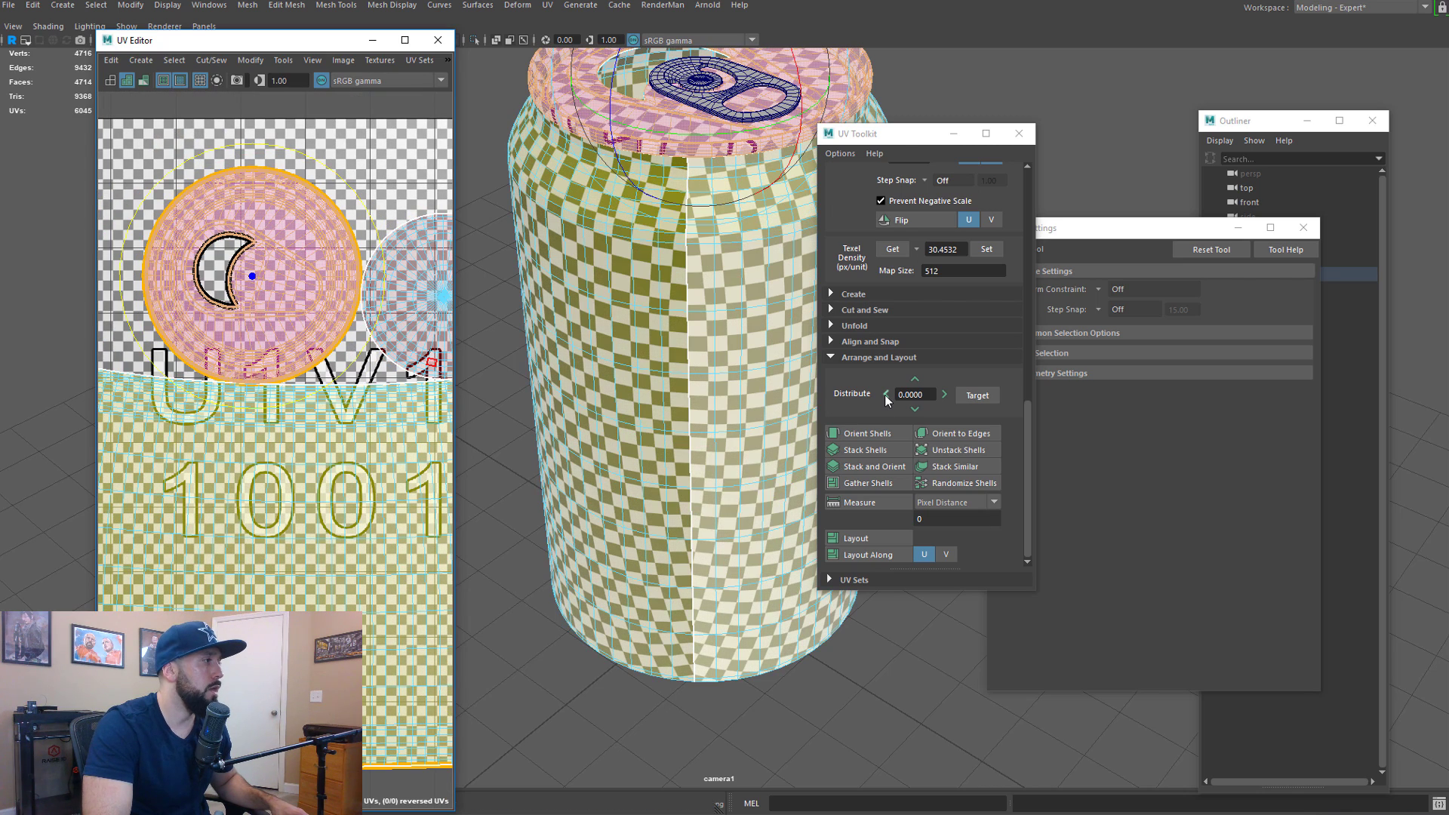
{"action": "scroll", "coordinate": [906, 291], "scroll_direction": "up", "scroll_amount": 1}
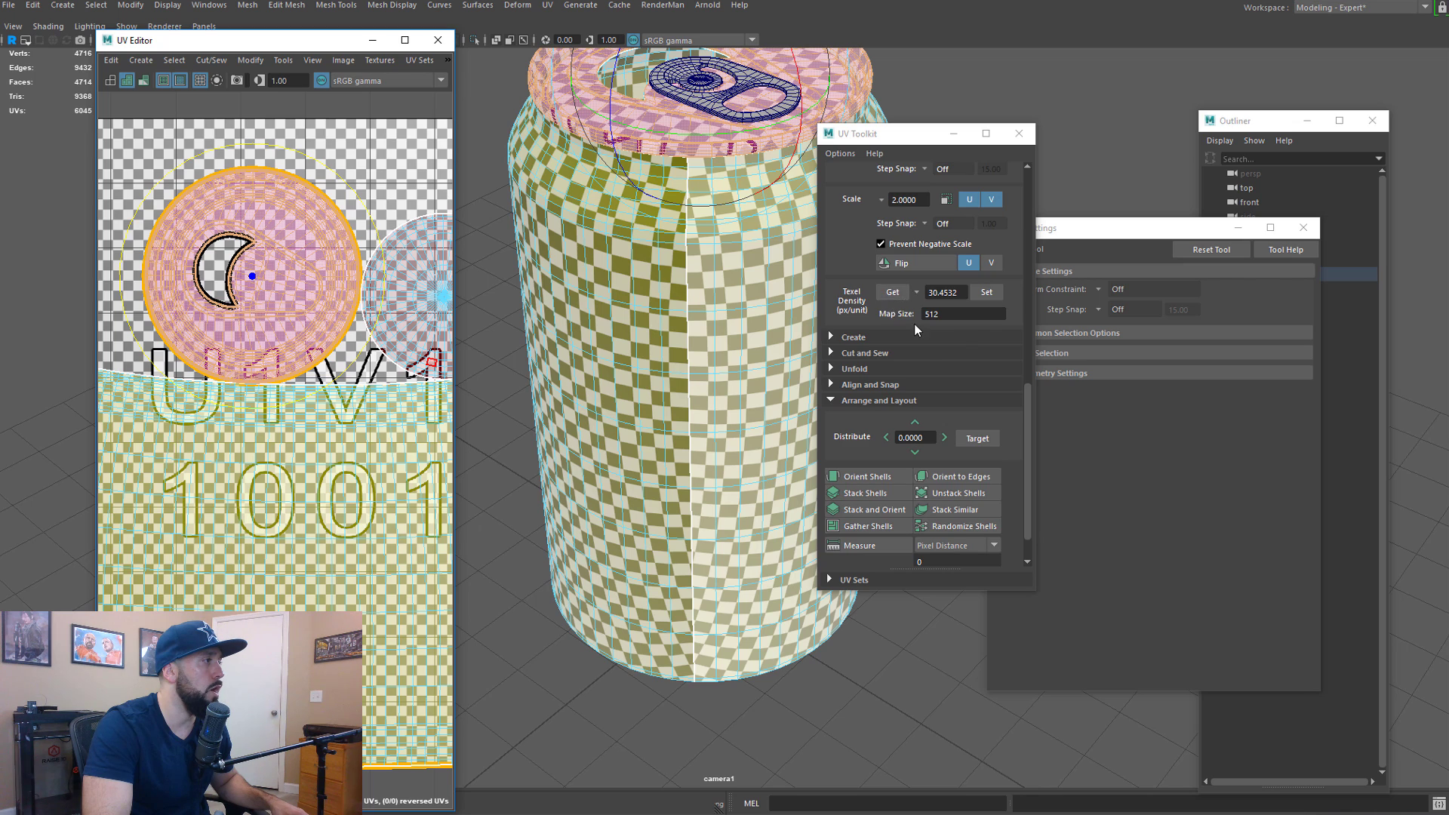
{"action": "scroll", "coordinate": [916, 326], "scroll_direction": "up", "scroll_amount": 1}
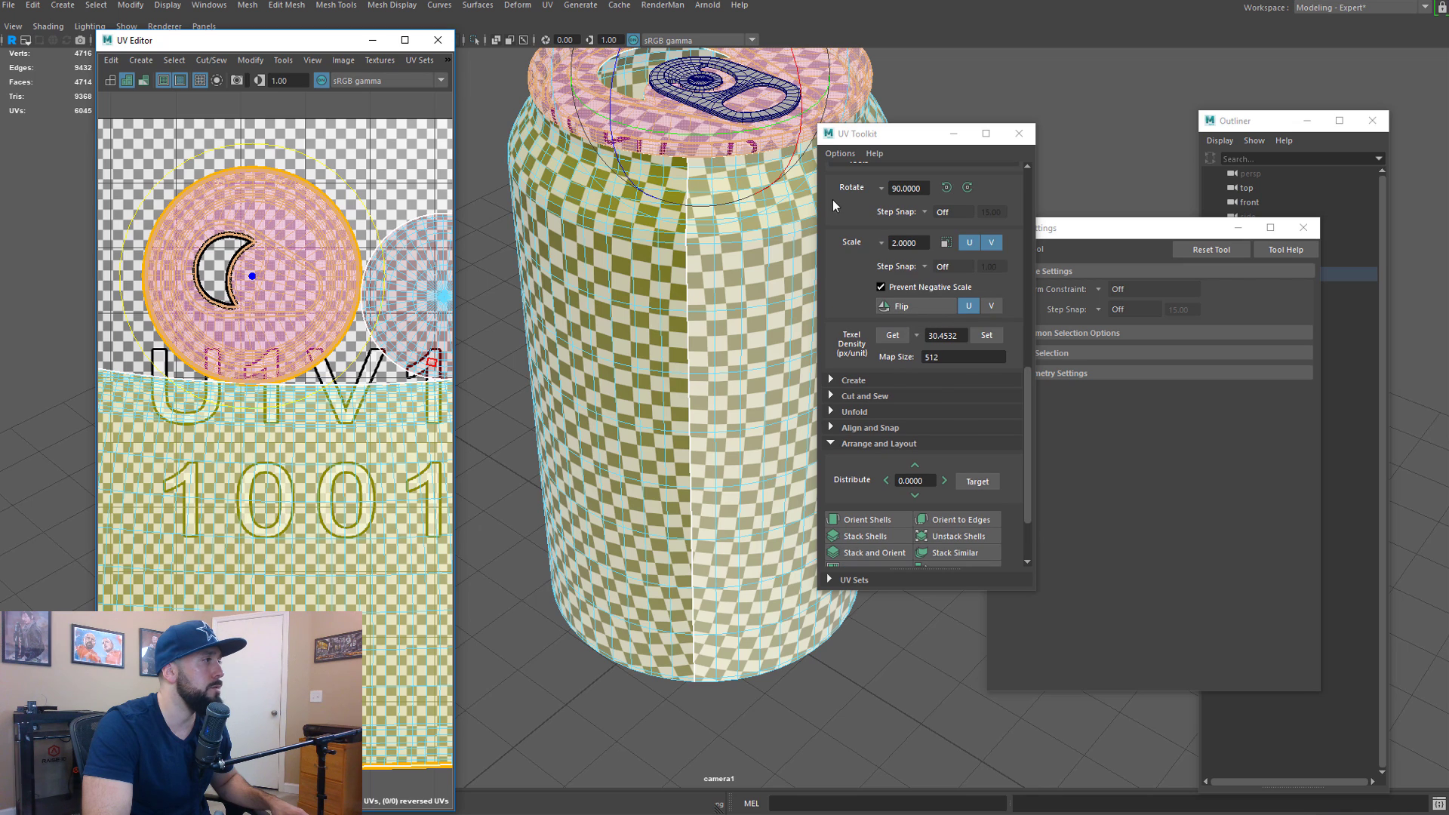
{"action": "left_click", "coordinate": [893, 335]}
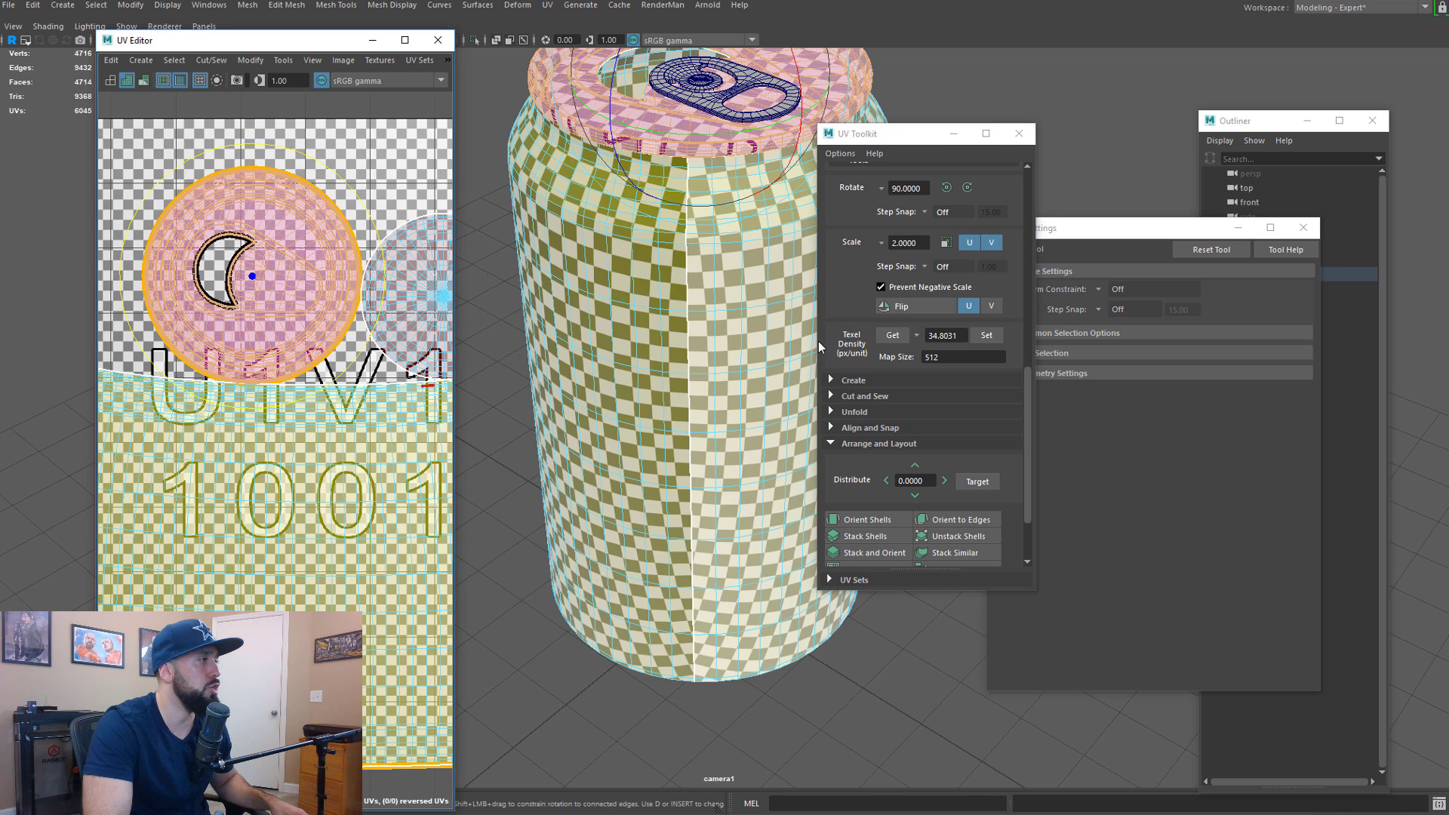
{"action": "left_click", "coordinate": [891, 339]}
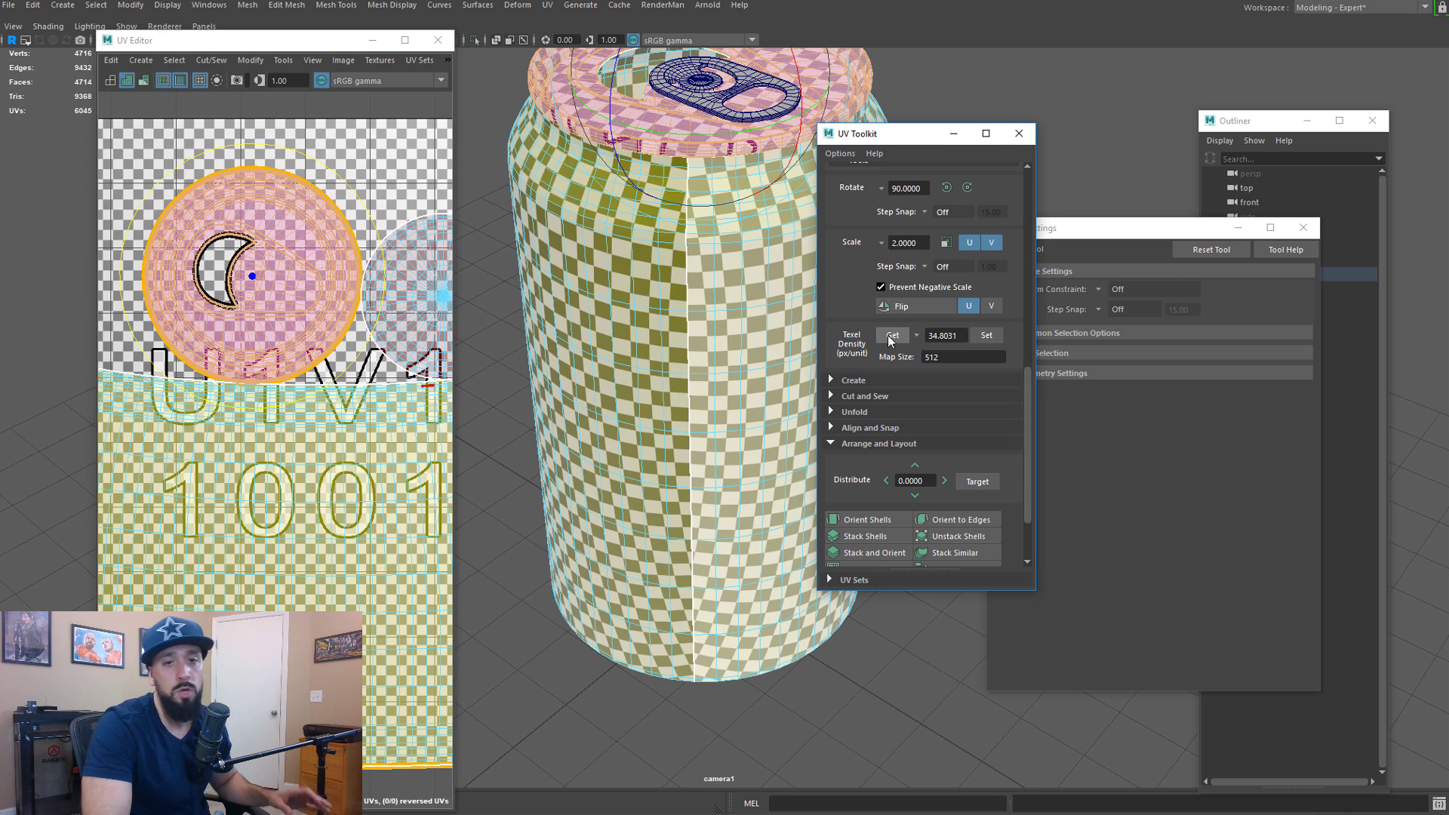
Examine the packed shell layout and the checker pattern around the can's seam, and return the can to object mode
{"action": "scroll", "coordinate": [224, 445], "scroll_direction": "down", "scroll_amount": 5}
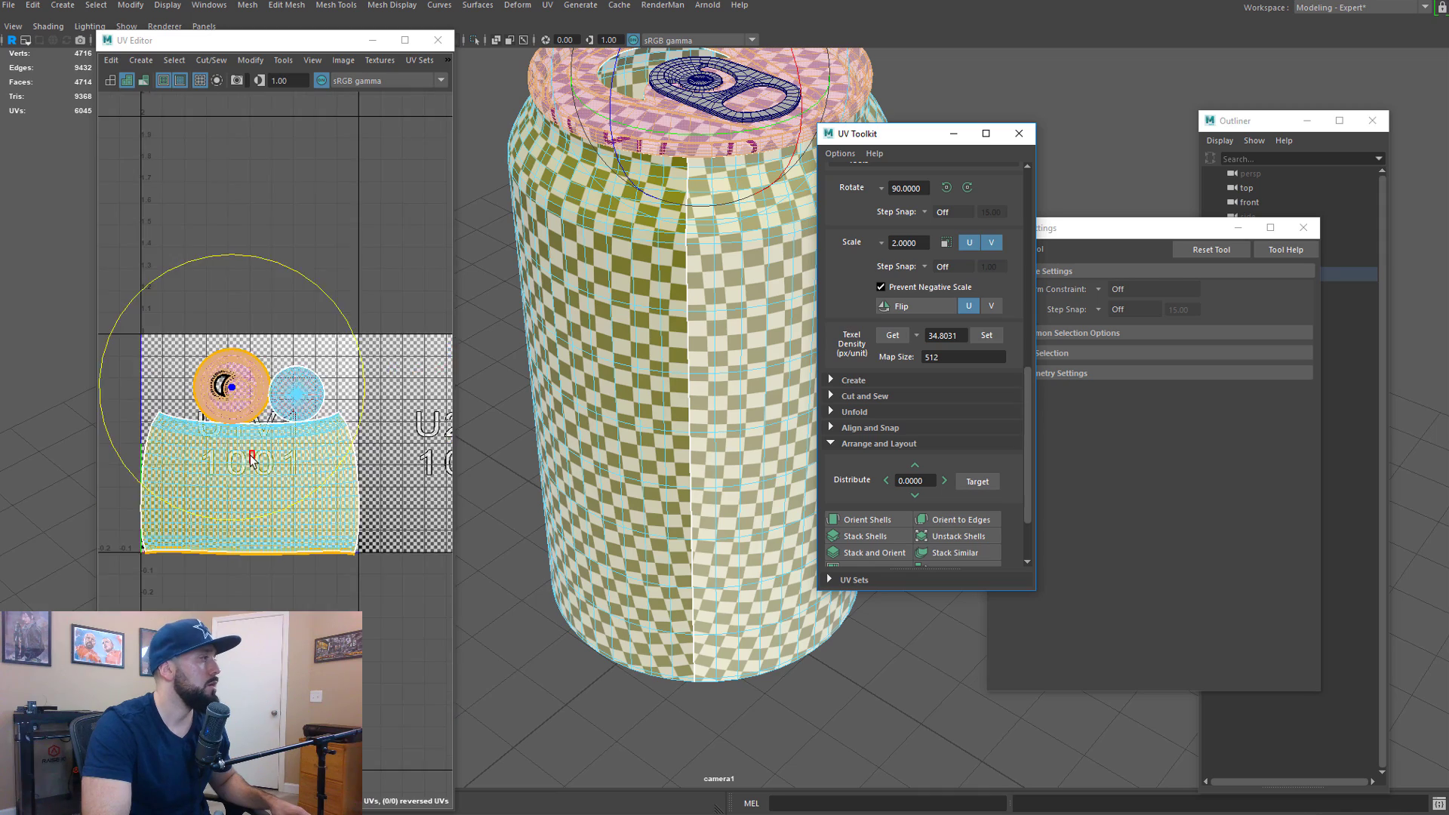
{"action": "scroll", "coordinate": [270, 458], "scroll_direction": "up", "scroll_amount": 3}
{"action": "scroll", "coordinate": [270, 455], "scroll_direction": "down", "scroll_amount": 3}
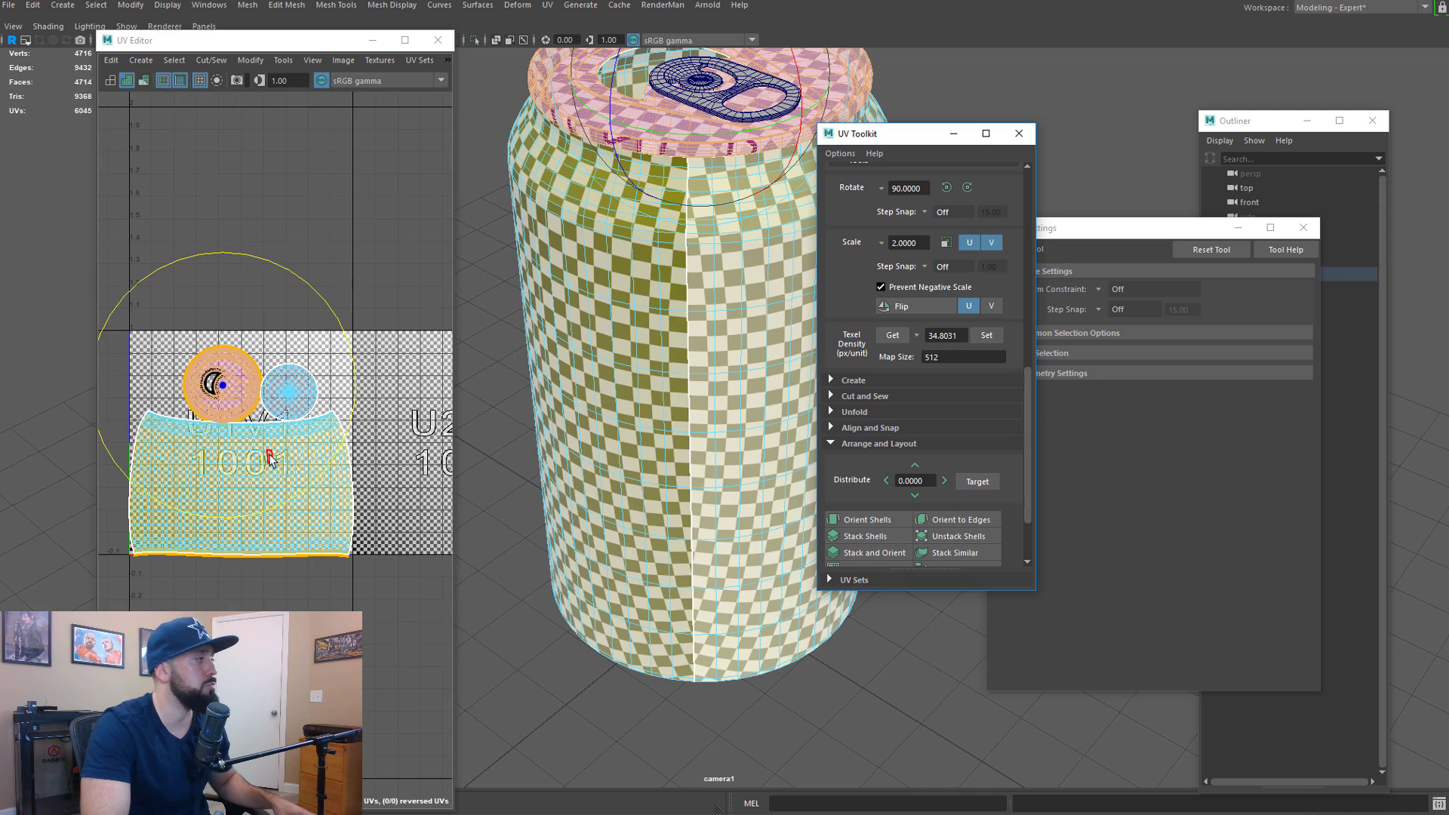
{"action": "scroll", "coordinate": [271, 489], "scroll_direction": "up", "scroll_amount": 4}
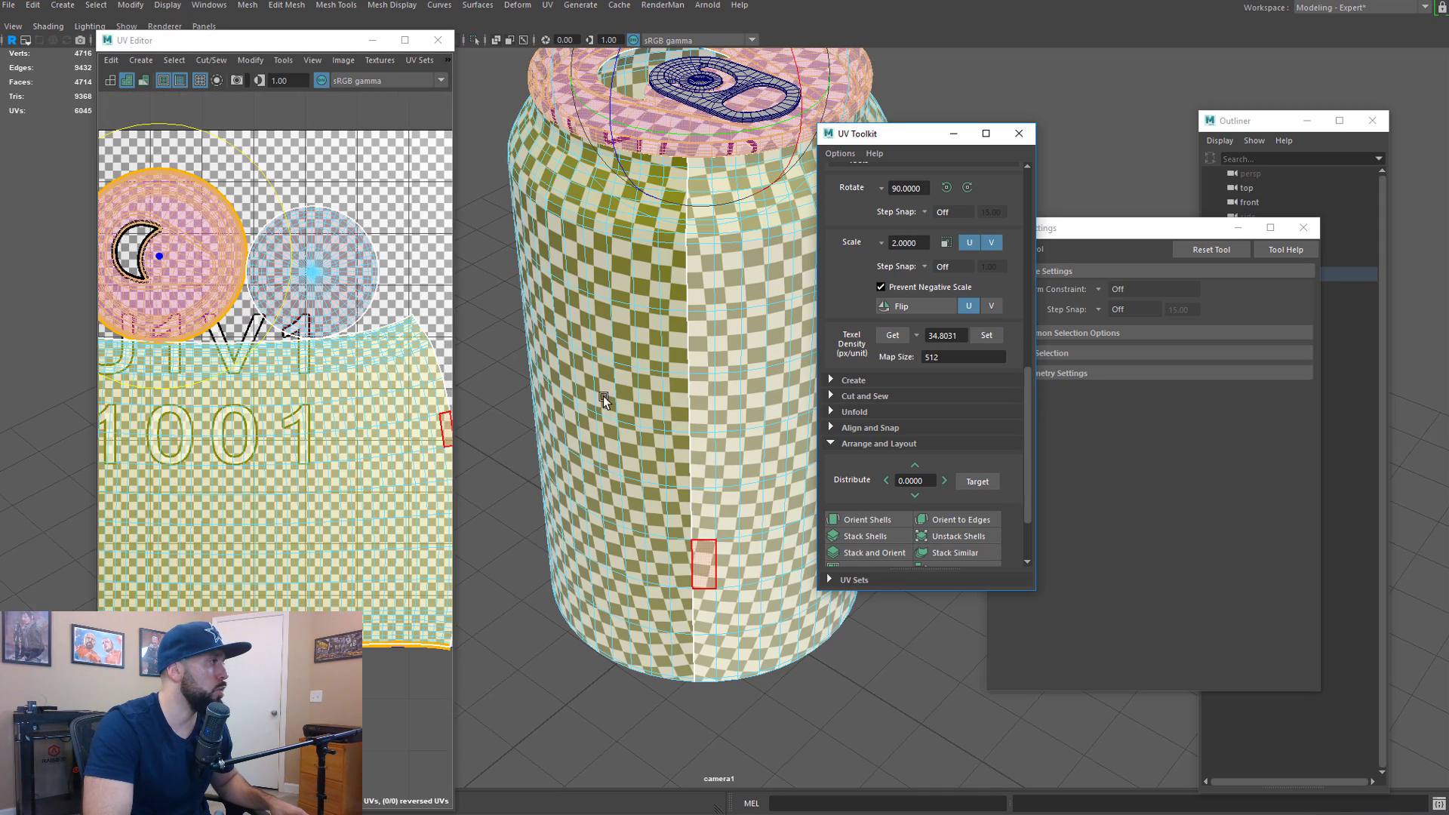
{"action": "left_click_drag", "start_coordinate": [603, 400], "coordinate": [651, 421], "text": "alt"}
{"action": "right_click_drag", "start_coordinate": [654, 423], "coordinate": [450, 411], "text": "alt"}
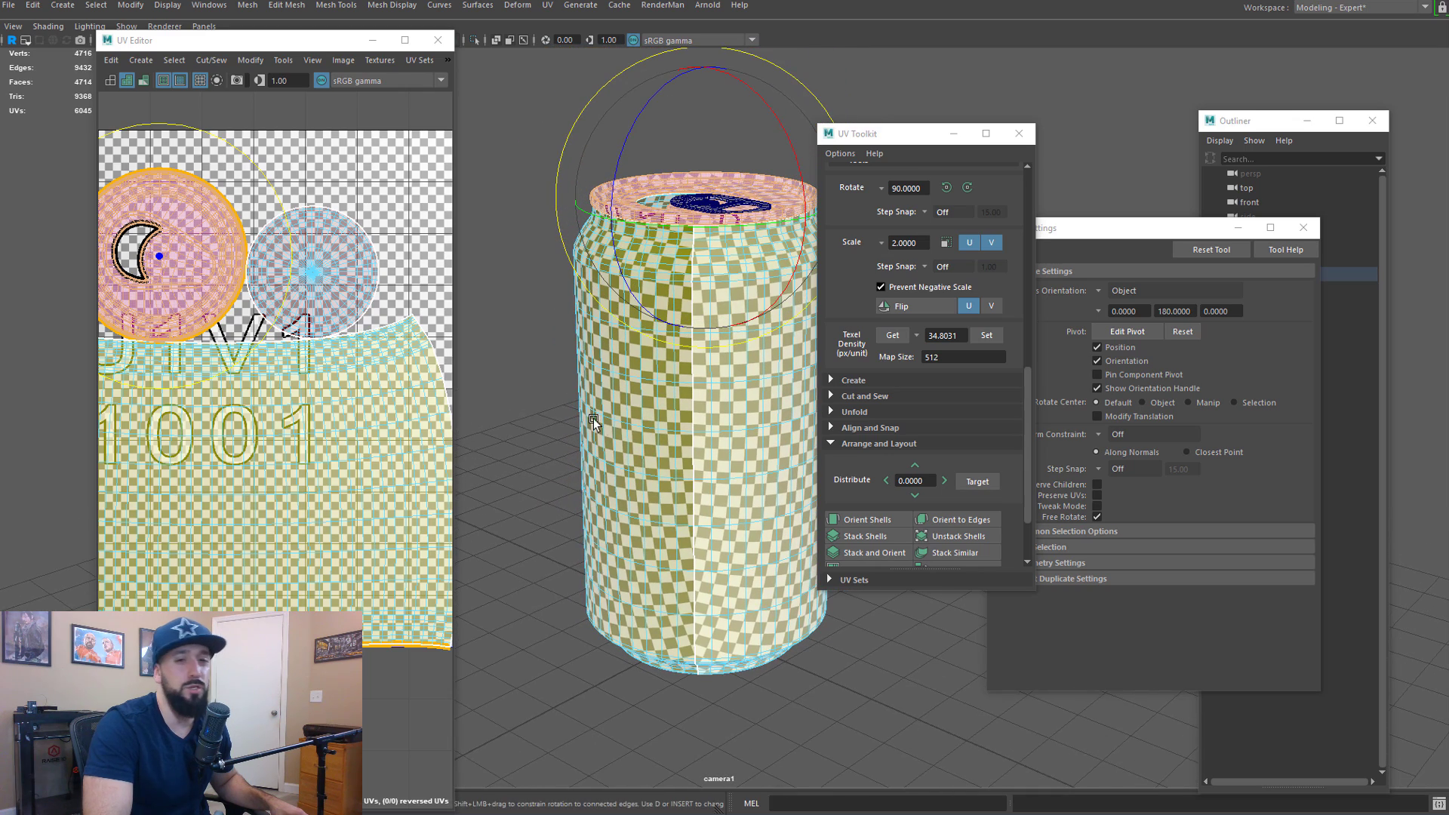
{"action": "left_click_drag", "start_coordinate": [598, 427], "coordinate": [580, 431], "text": "alt"}
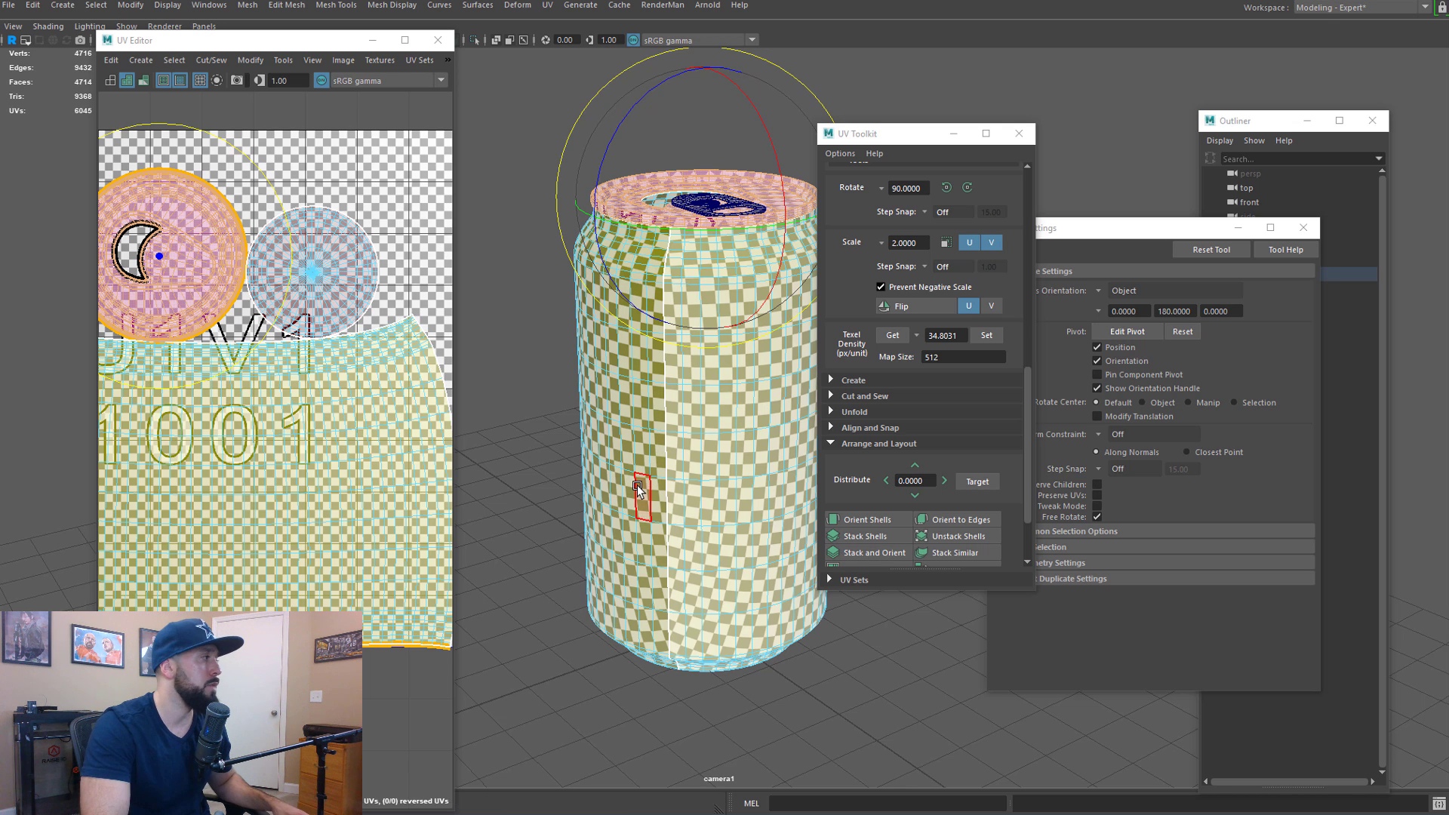
{"action": "scroll", "coordinate": [266, 460], "scroll_direction": "down", "scroll_amount": 3}
{"action": "scroll", "coordinate": [581, 429], "scroll_direction": "down", "scroll_amount": 3}
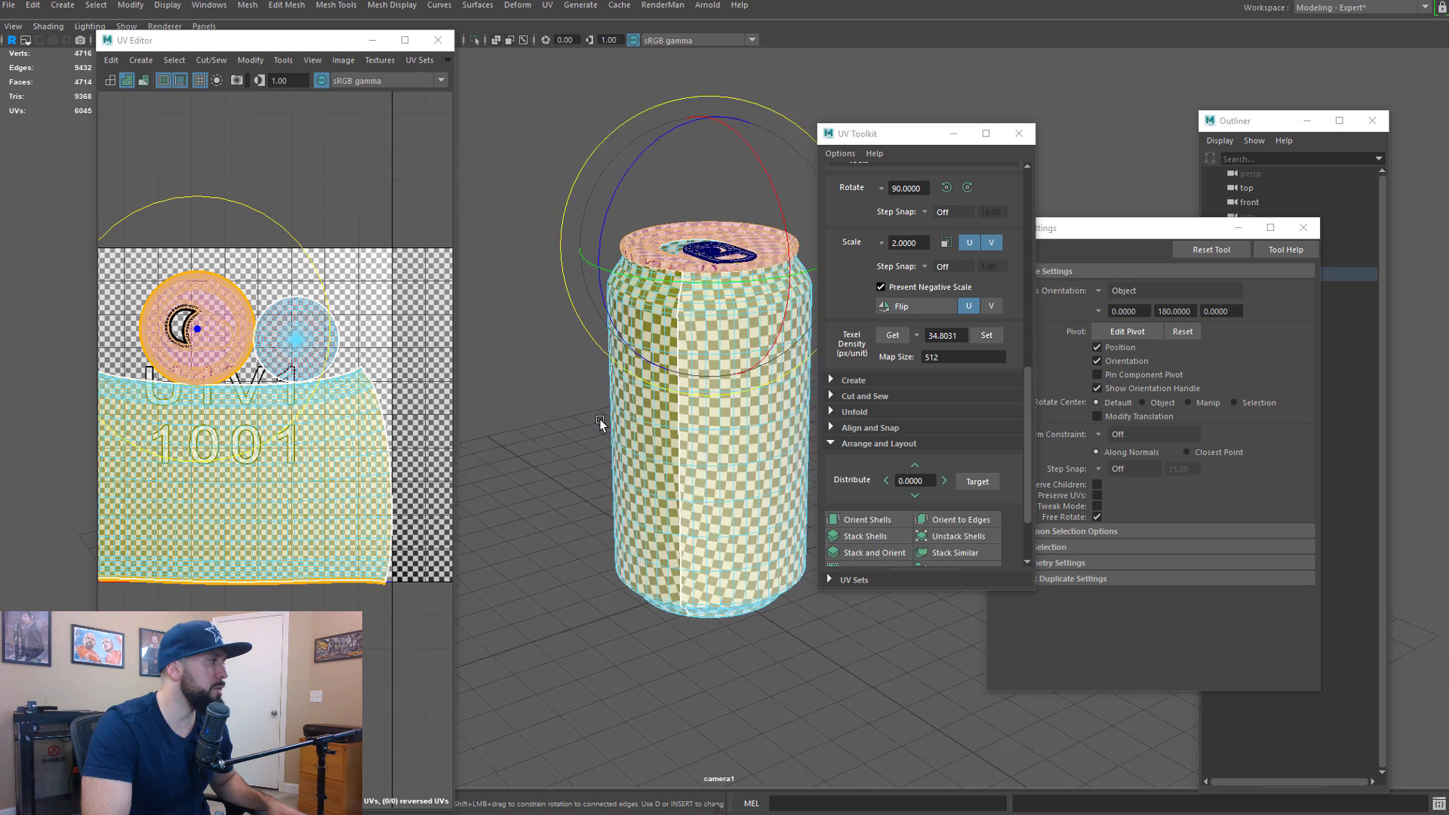
{"action": "right_click_drag", "start_coordinate": [708, 331], "coordinate": [749, 292]}
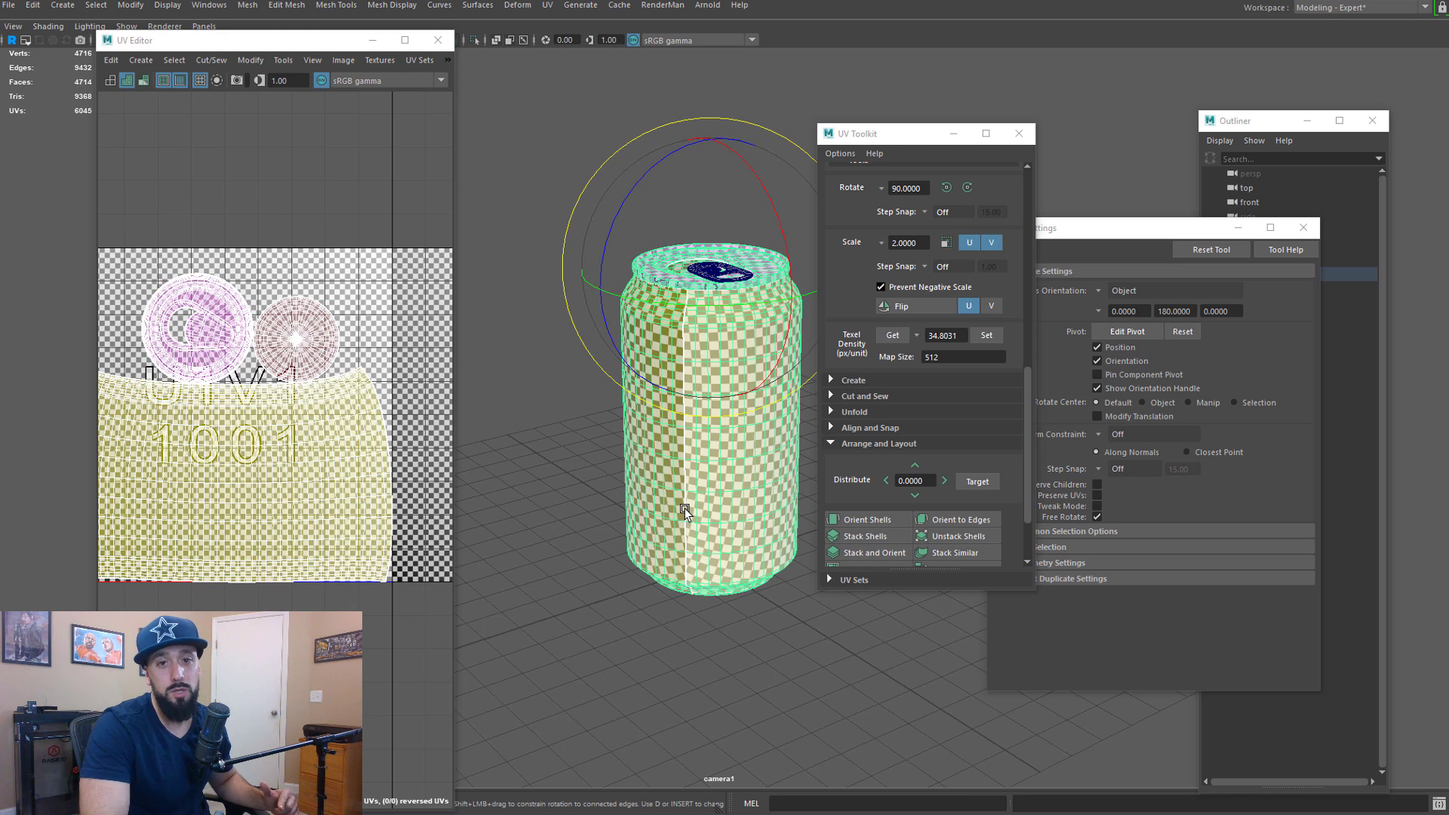
Duplicate the can, name the copy Original, and hide it
{"action": "right_click_drag", "start_coordinate": [686, 509], "coordinate": [713, 487]}
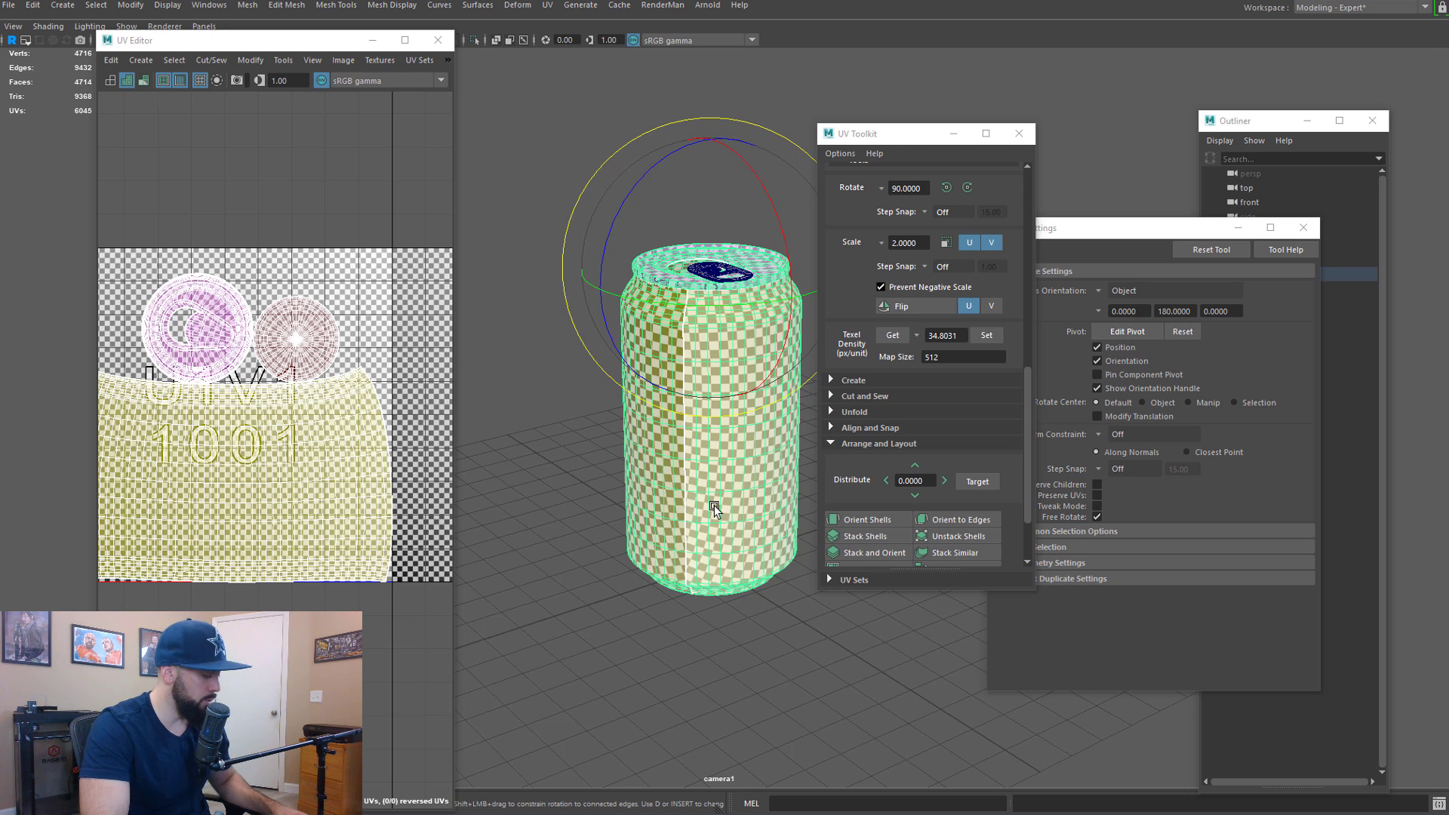
{"action": "key", "text": "ctrl+d"}
{"action": "key", "text": "w"}
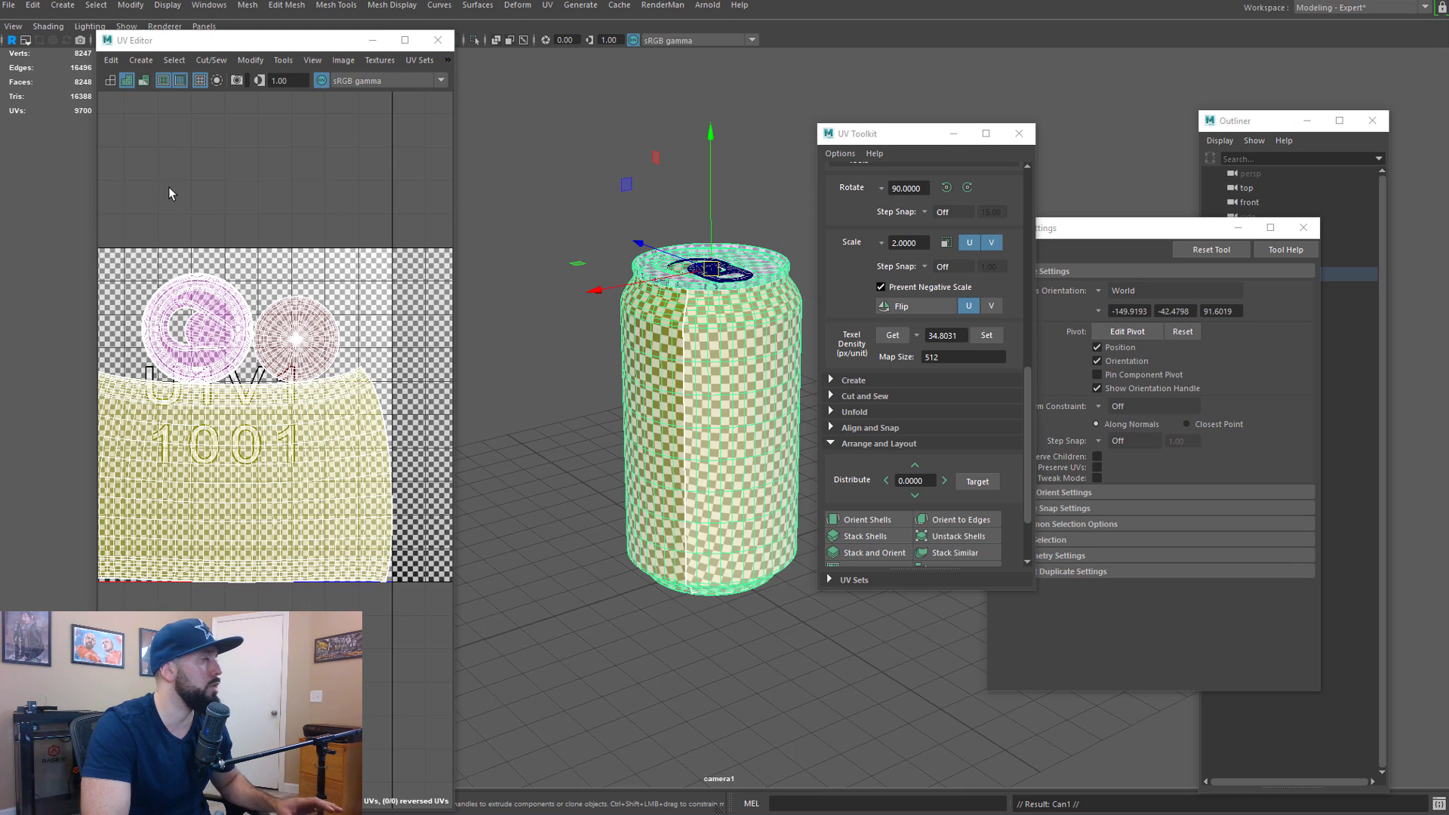
{"action": "left_click", "coordinate": [209, 6]}
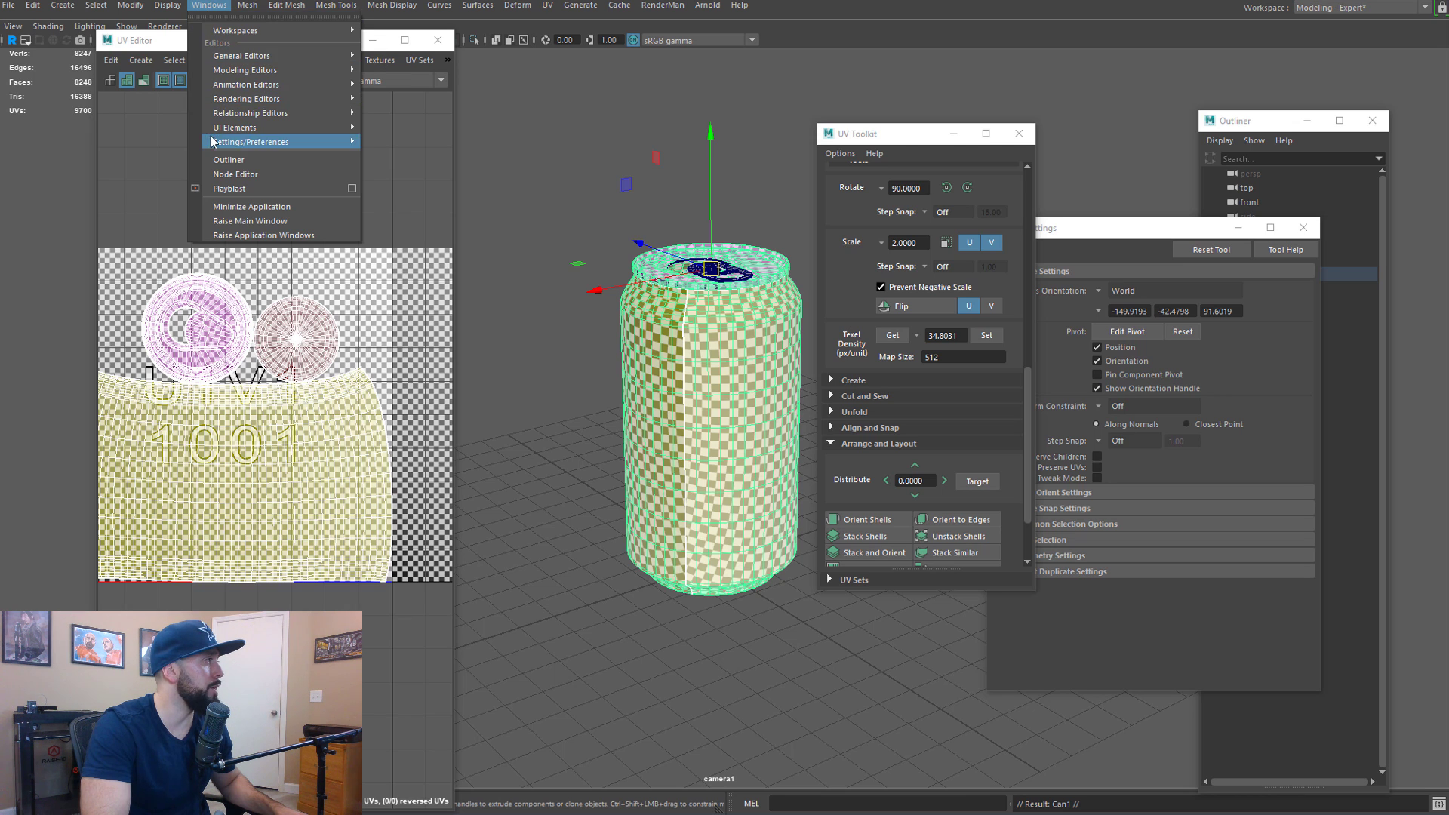
{"action": "left_click", "coordinate": [229, 159]}
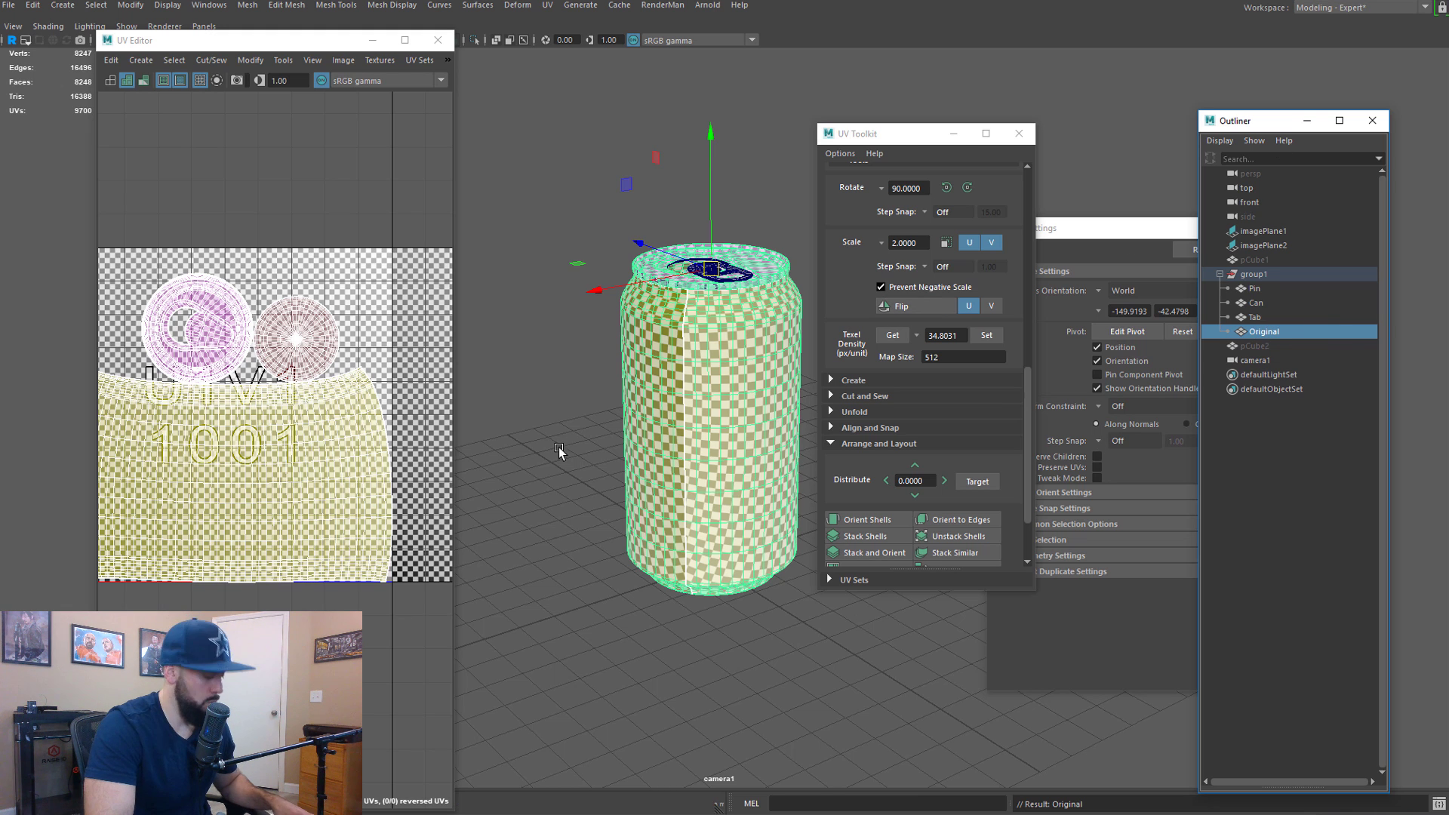
{"action": "key", "text": "ctrl+h"}
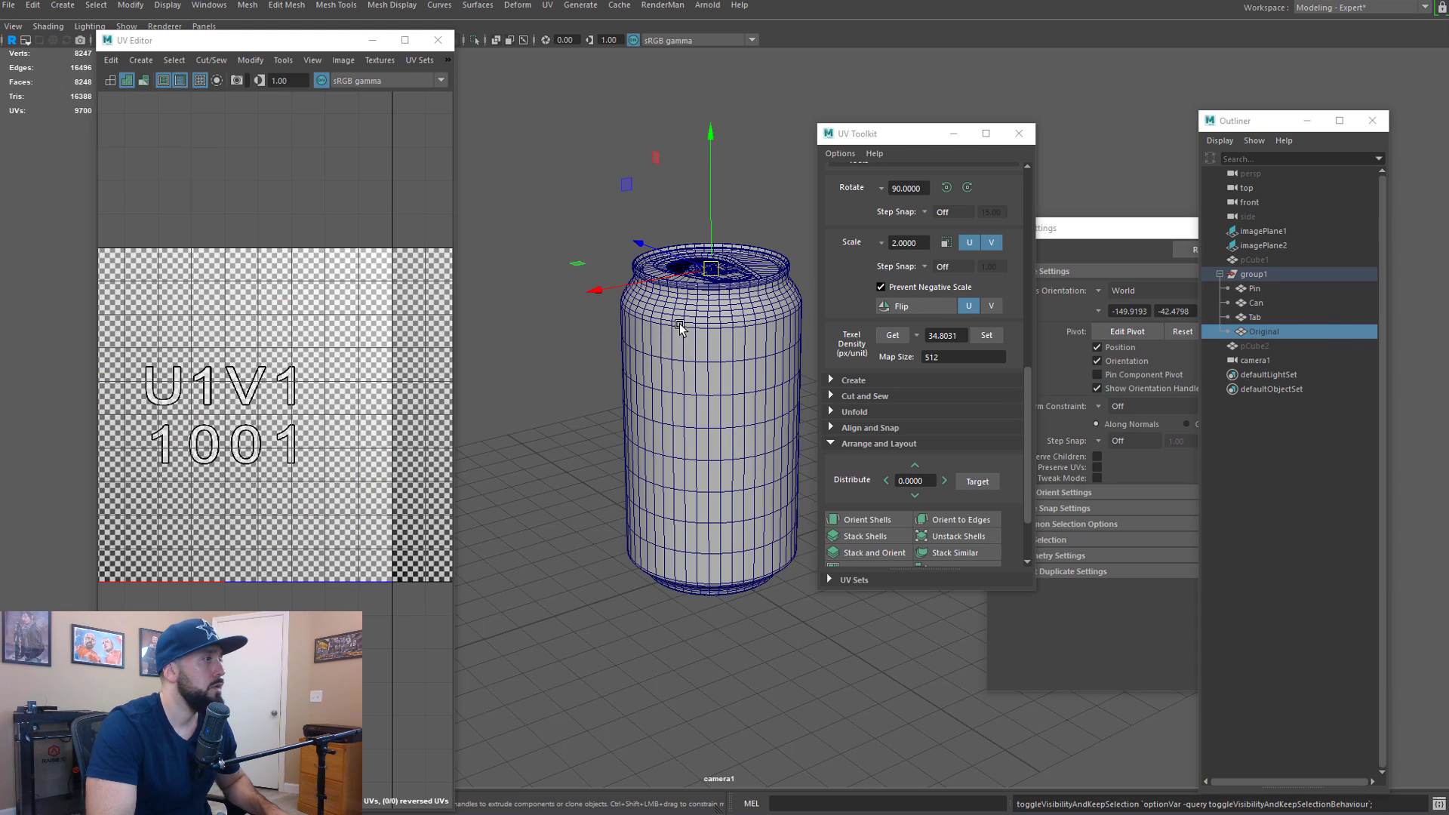
Select the Can mesh and examine the checker pattern across its lid, shoulder and body
{"action": "left_click", "coordinate": [681, 320]}
{"action": "key", "text": "f"}
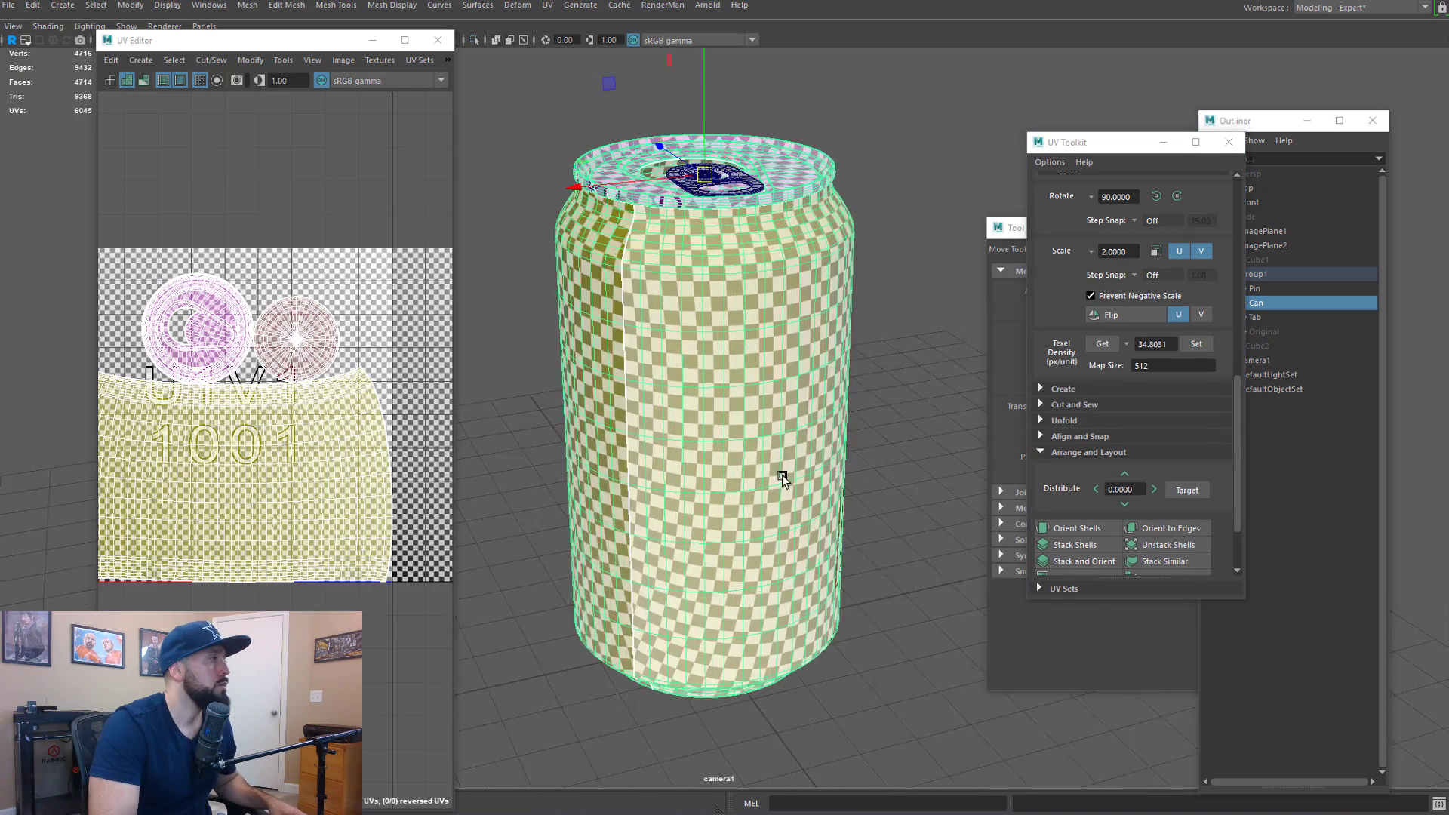
{"action": "left_click_drag", "start_coordinate": [782, 474], "coordinate": [749, 478], "text": "alt"}
{"action": "middle_click_drag", "start_coordinate": [654, 292], "coordinate": [661, 492], "text": "alt"}
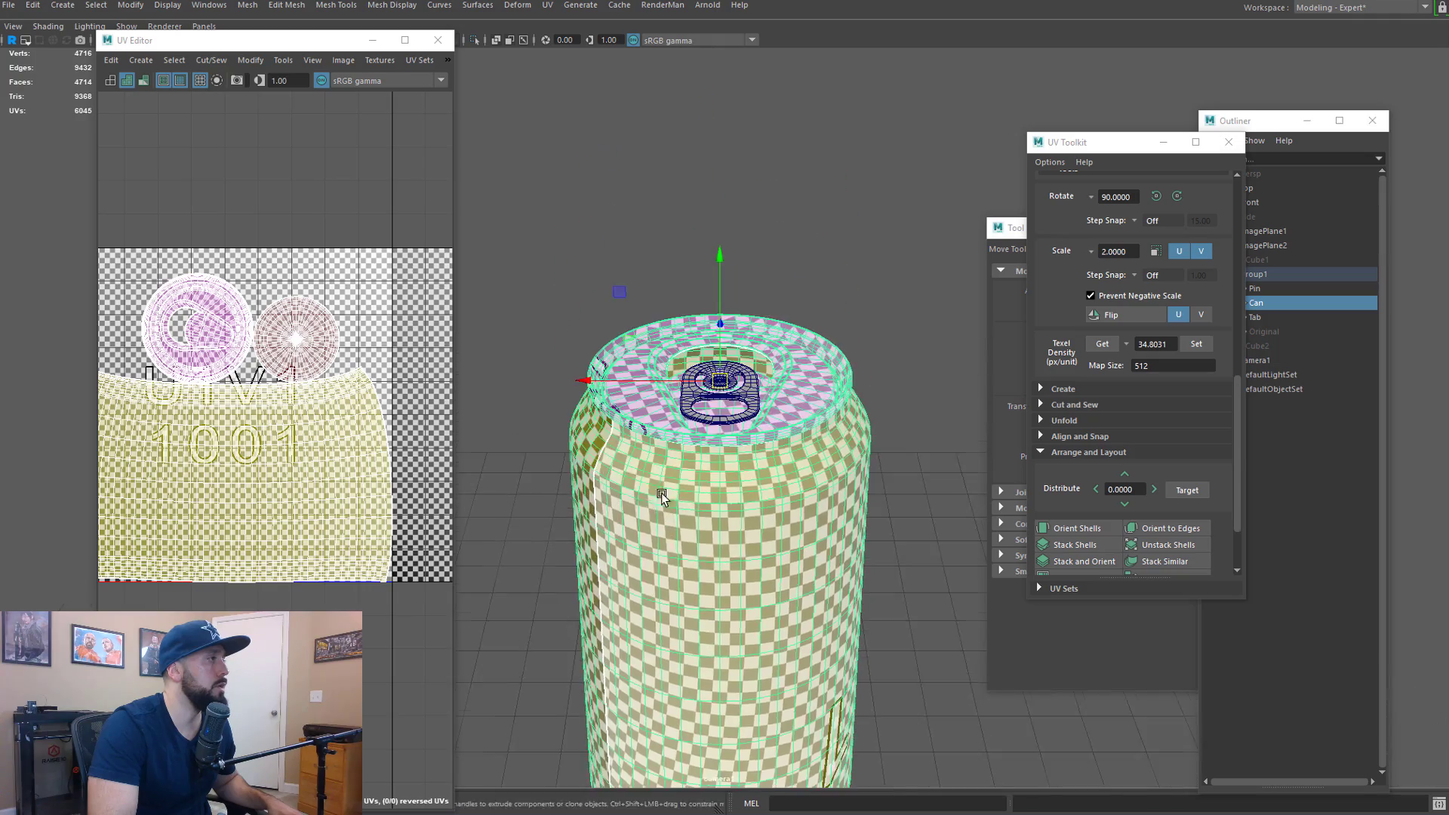
{"action": "right_click_drag", "start_coordinate": [661, 492], "coordinate": [1117, 392], "text": "alt"}
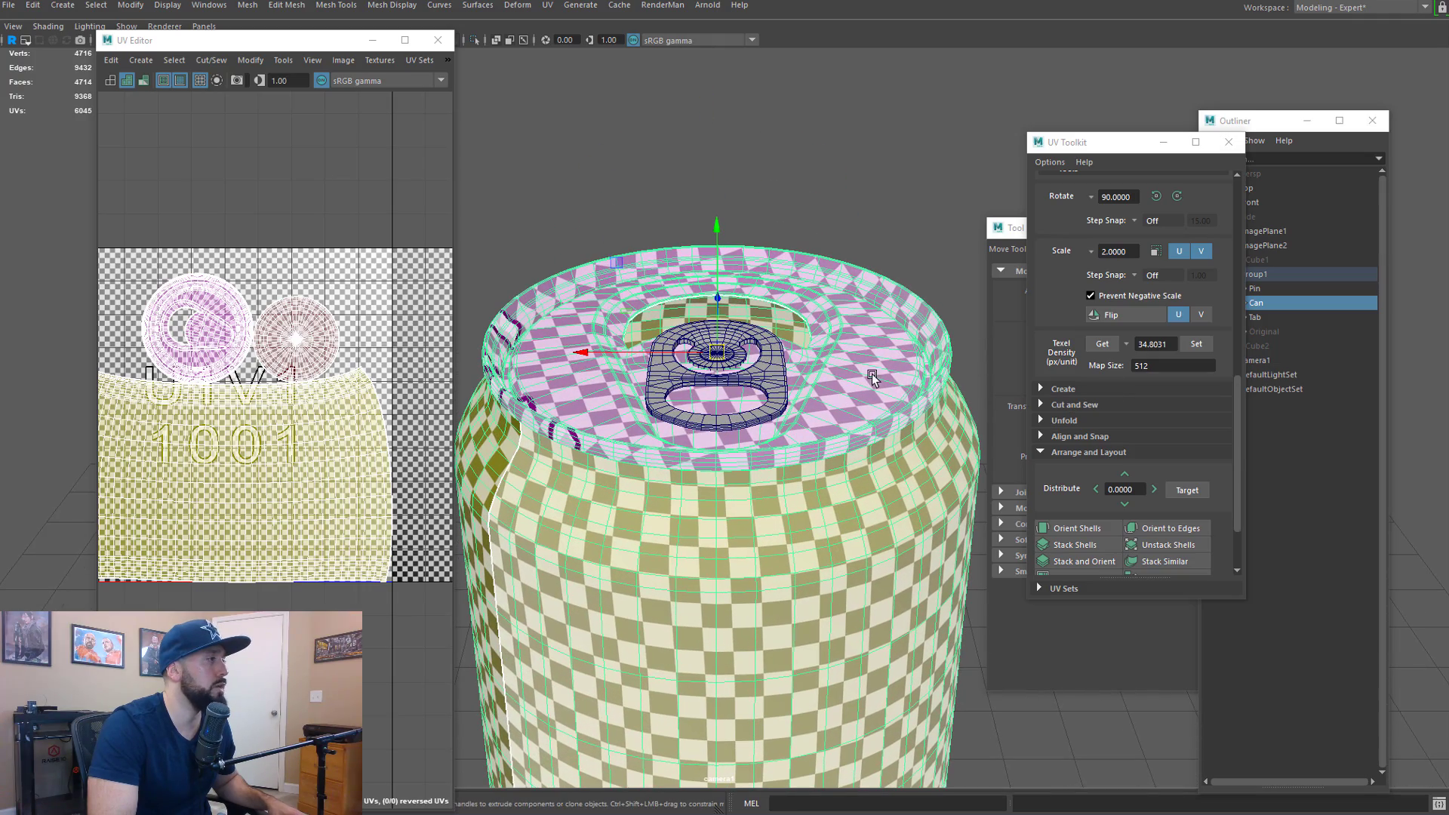
{"action": "left_click_drag", "start_coordinate": [762, 369], "coordinate": [682, 527], "text": "alt"}
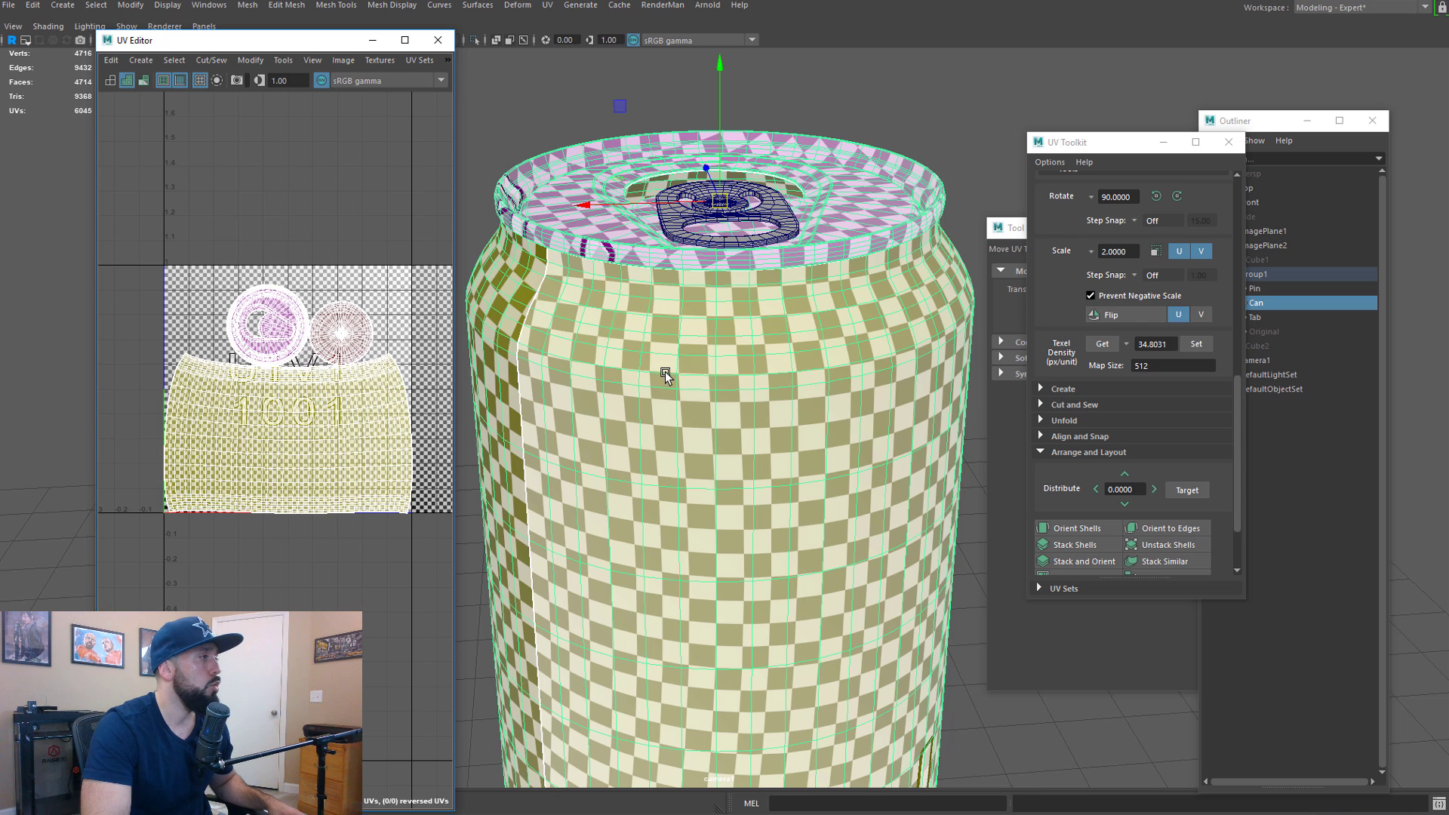
{"action": "scroll", "coordinate": [696, 385], "scroll_direction": "up", "scroll_amount": 3}
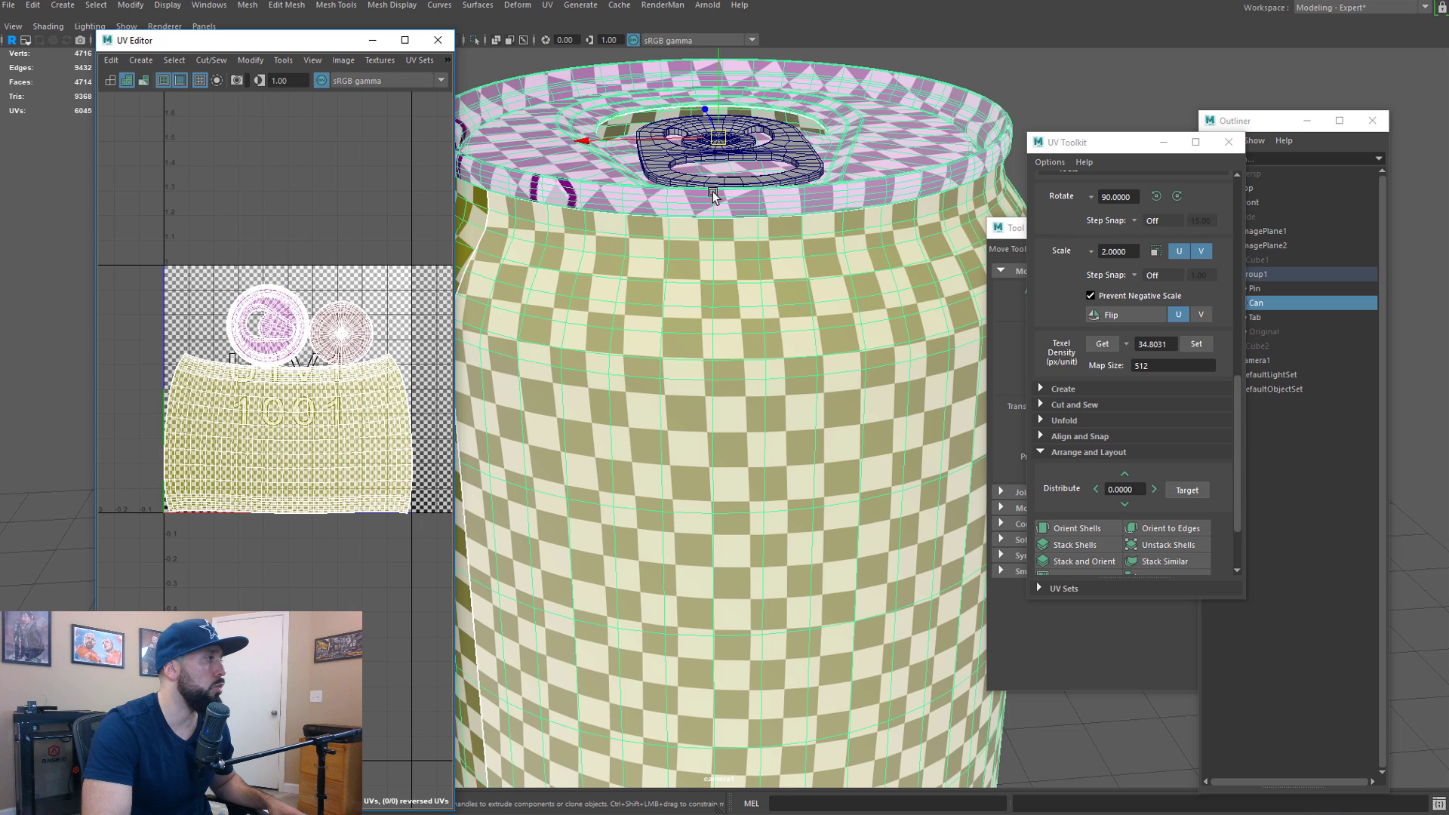
{"action": "left_click_drag", "start_coordinate": [721, 331], "coordinate": [798, 158], "text": "alt"}
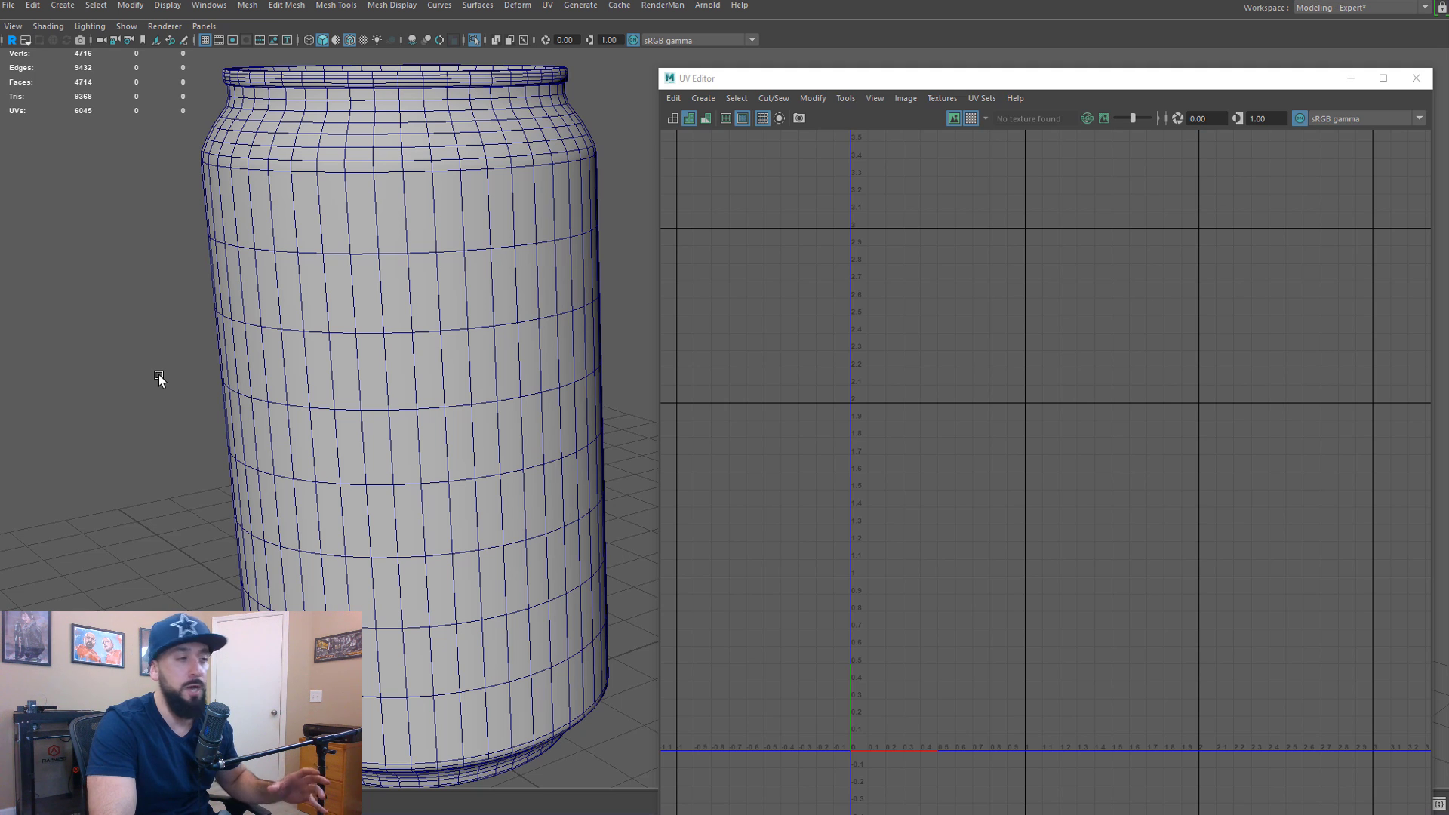
Select the edges along the can's UV shell borders and detach the mesh components along them
{"action": "left_click", "coordinate": [231, 319]}
{"action": "scroll", "coordinate": [918, 556], "scroll_direction": "up", "scroll_amount": 3}
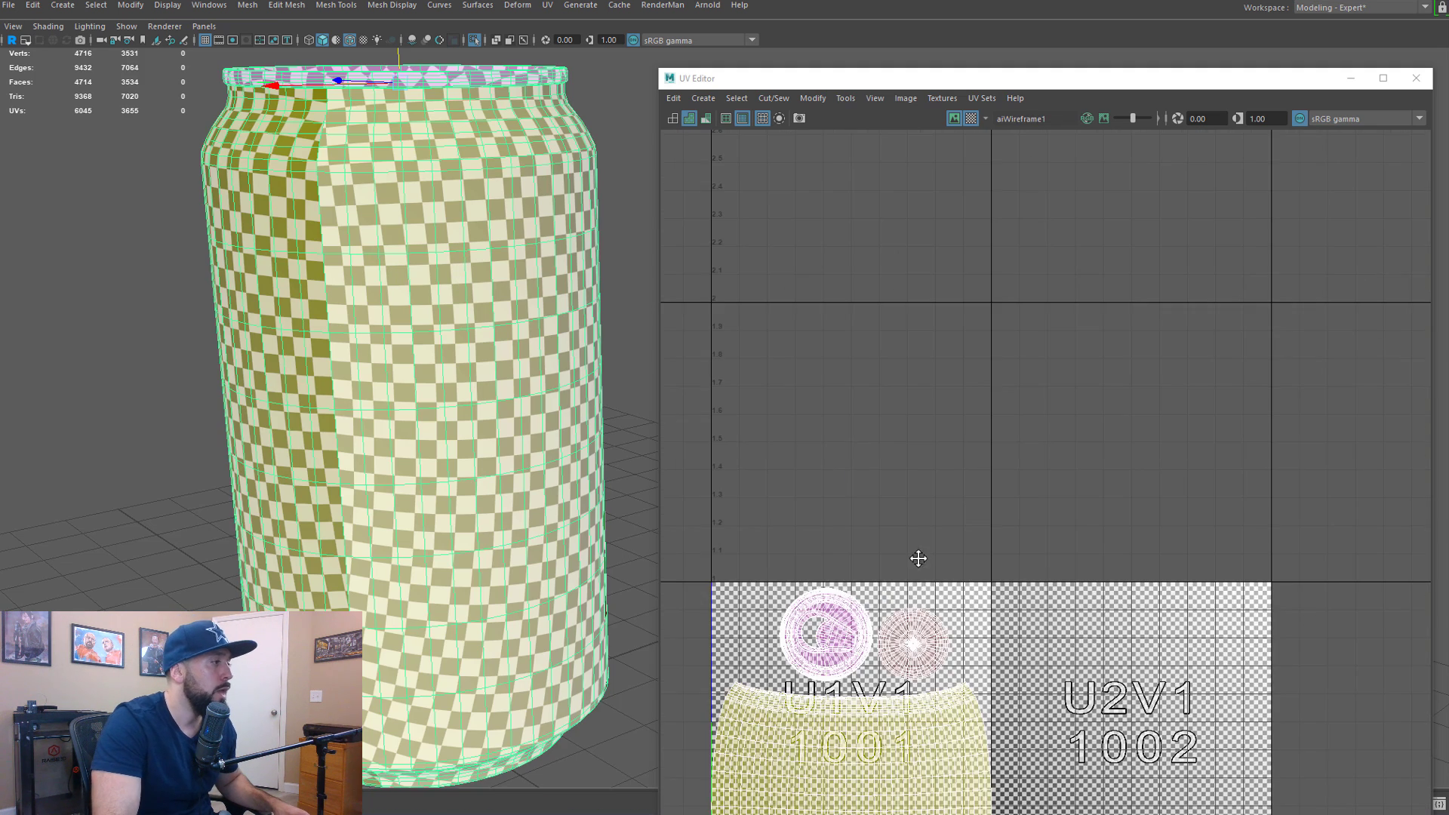
{"action": "scroll", "coordinate": [898, 381], "scroll_direction": "up", "scroll_amount": 3}
{"action": "middle_click_drag", "start_coordinate": [898, 377], "coordinate": [876, 496], "text": "alt"}
{"action": "right_click_drag", "start_coordinate": [873, 390], "coordinate": [875, 299]}
{"action": "scroll", "coordinate": [863, 326], "scroll_direction": "up", "scroll_amount": 5}
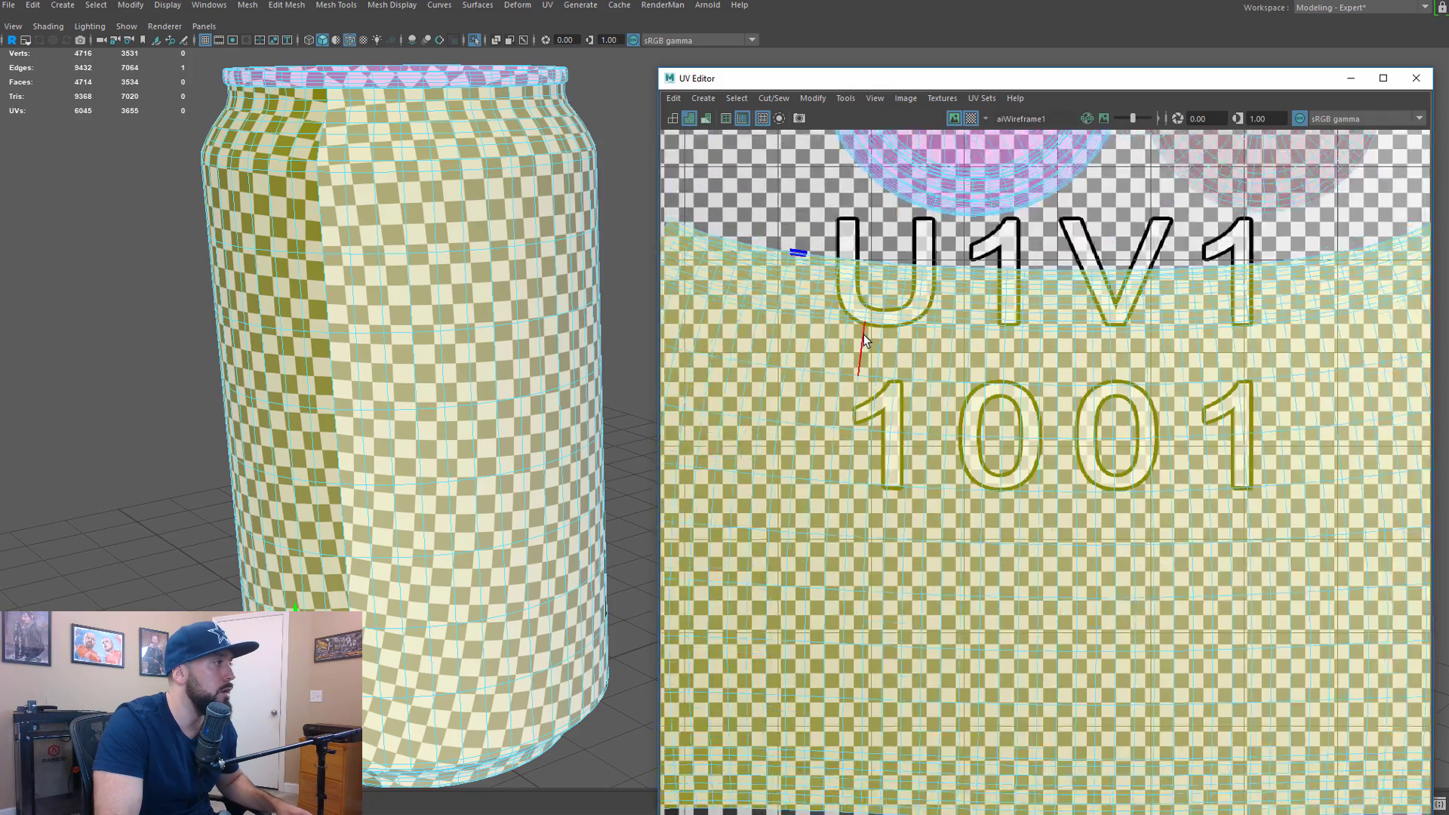
{"action": "middle_click_drag", "start_coordinate": [872, 319], "coordinate": [947, 495], "text": "alt"}
{"action": "scroll", "coordinate": [948, 499], "scroll_direction": "up", "scroll_amount": 4}
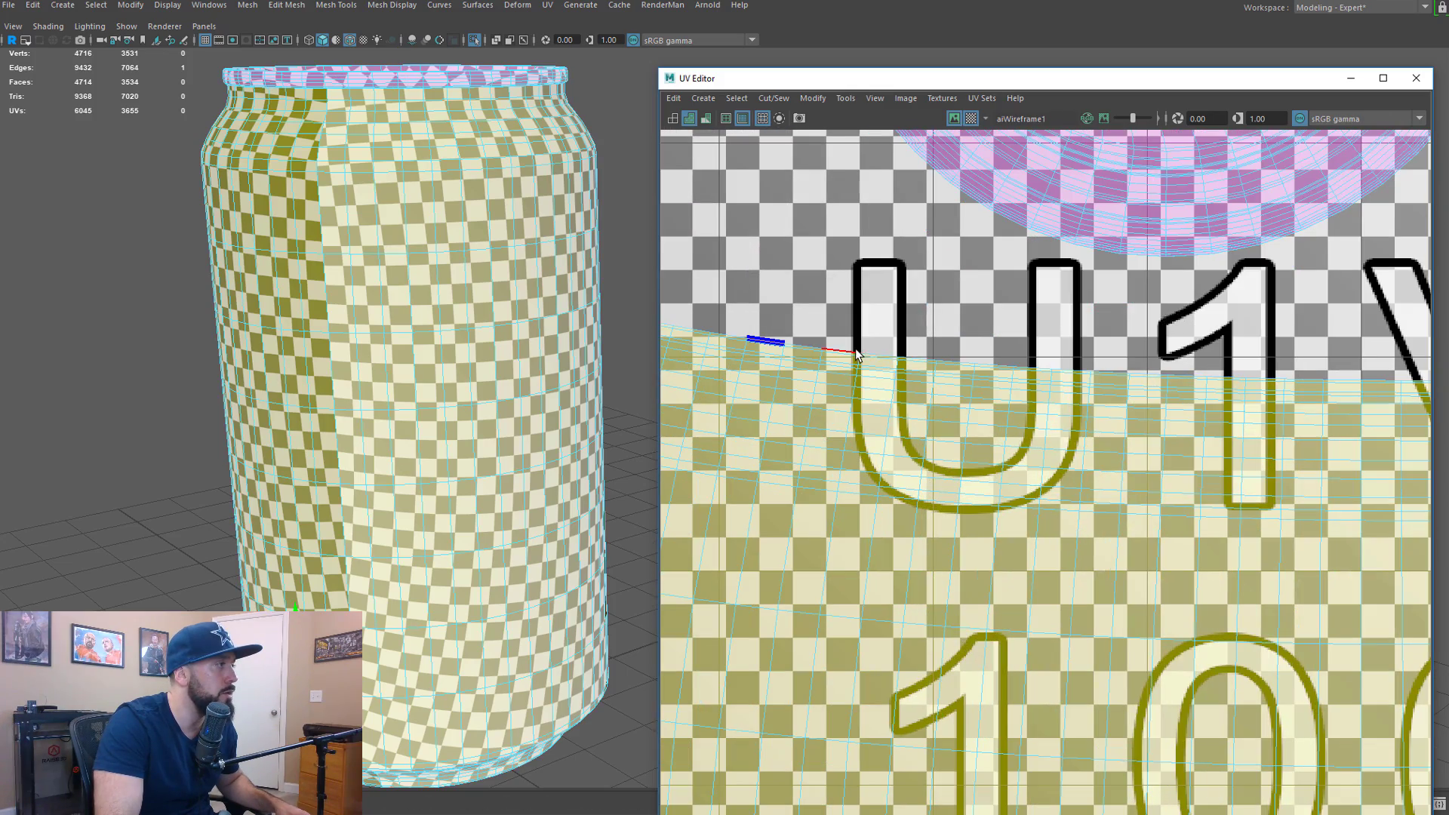
{"action": "double_click", "coordinate": [858, 354]}
{"action": "key", "text": "f"}
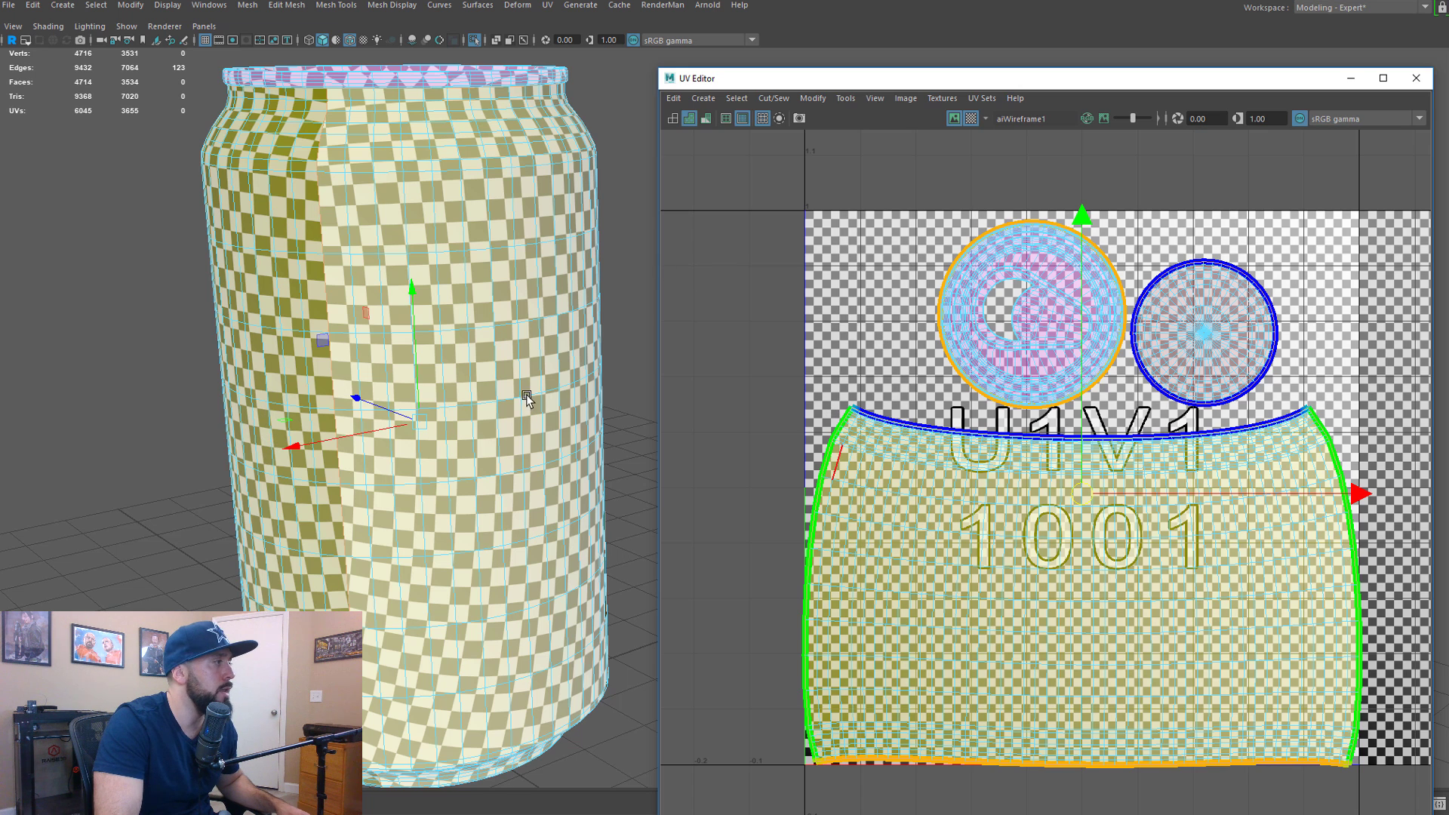
{"action": "left_click_drag", "start_coordinate": [476, 184], "coordinate": [460, 189], "text": "alt"}
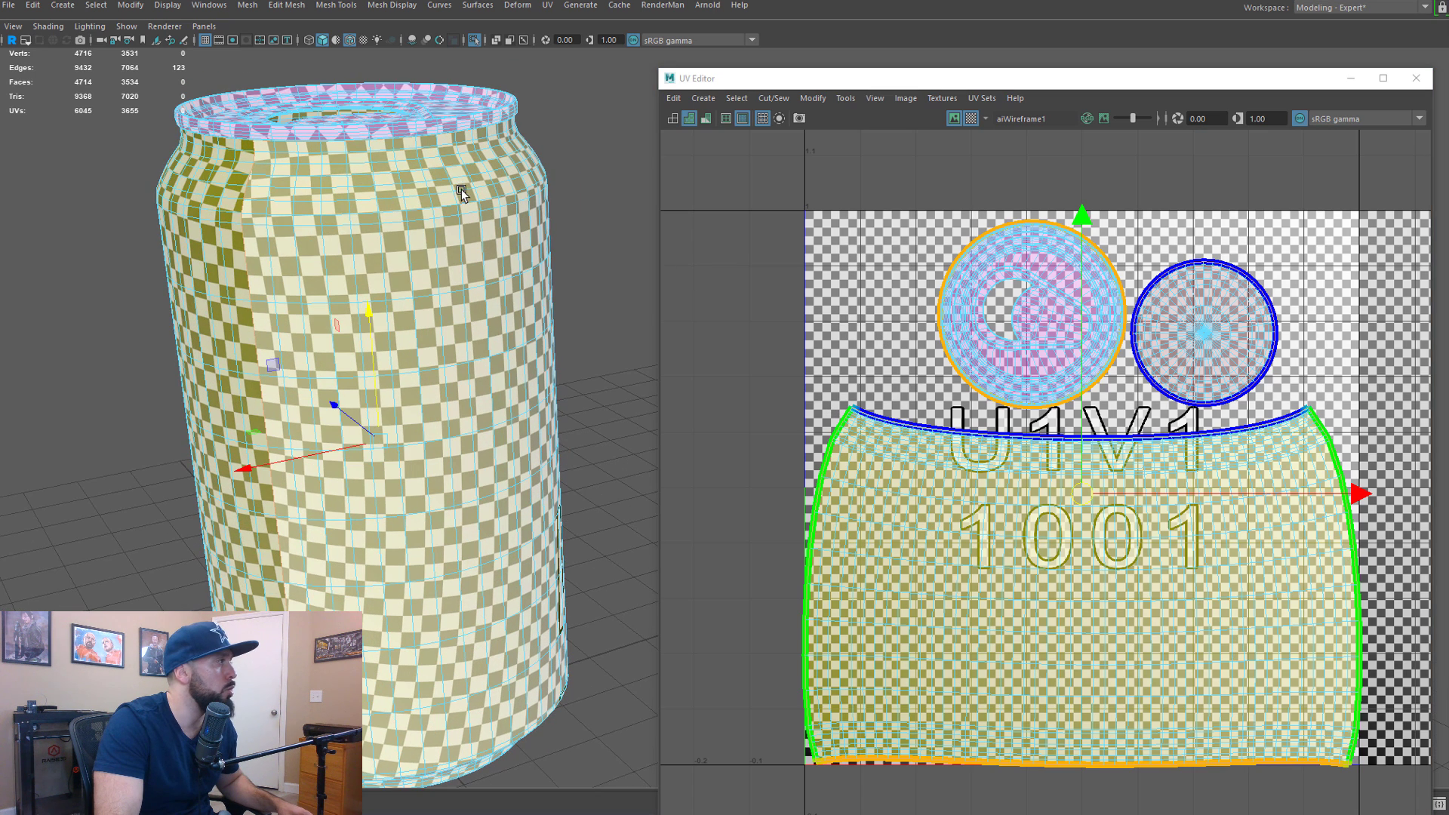
{"action": "right_click", "coordinate": [268, 280], "text": "shift"}
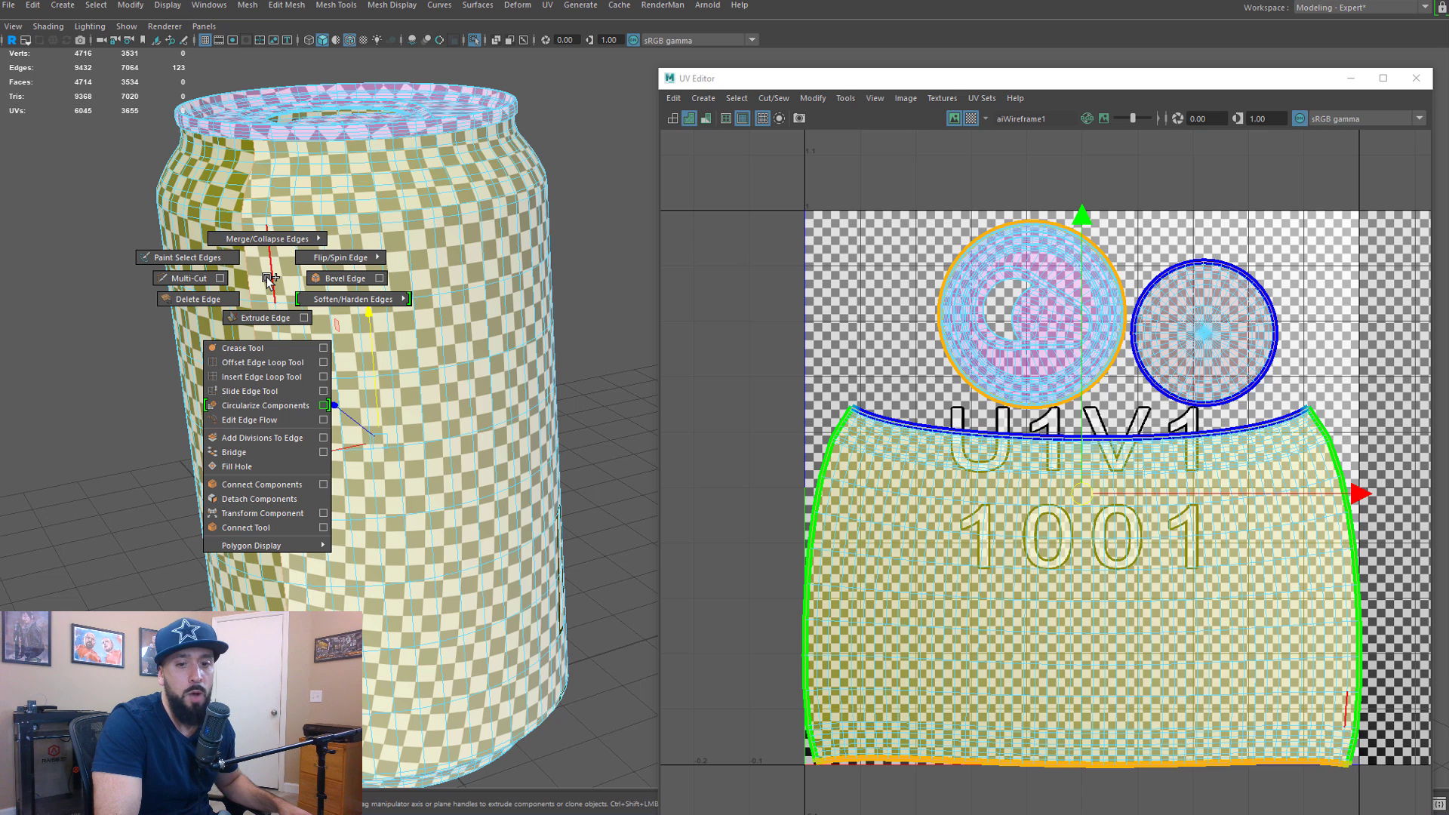
{"action": "left_click", "coordinate": [242, 507]}
Select all faces of the detached lid, try lifting them off the can, and undo the move
{"action": "left_click_drag", "start_coordinate": [367, 385], "coordinate": [365, 483], "text": "alt"}
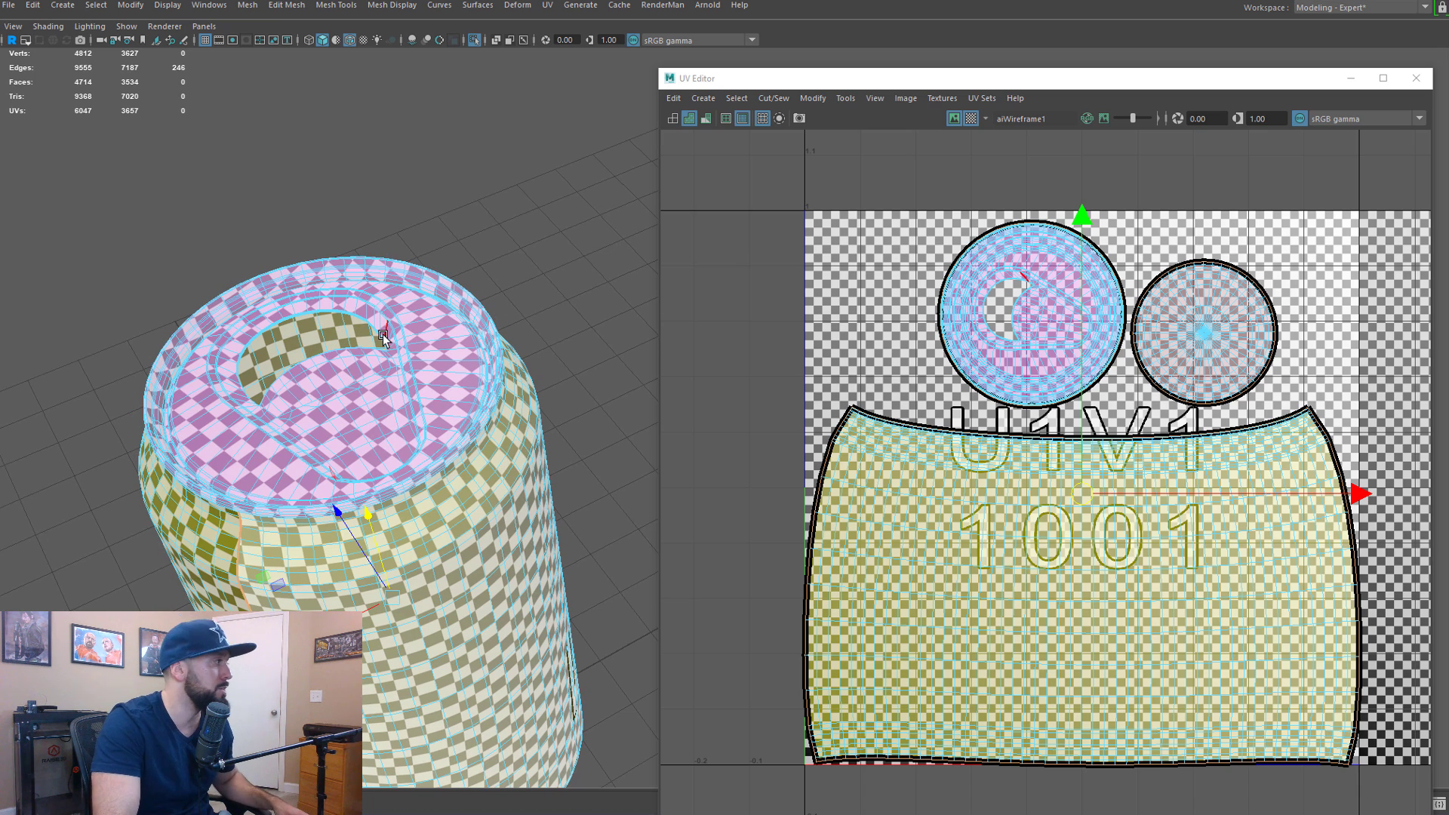
{"action": "right_click", "coordinate": [382, 334]}
{"action": "right_click_drag", "start_coordinate": [383, 334], "coordinate": [385, 373]}
{"action": "double_click", "coordinate": [423, 354]}
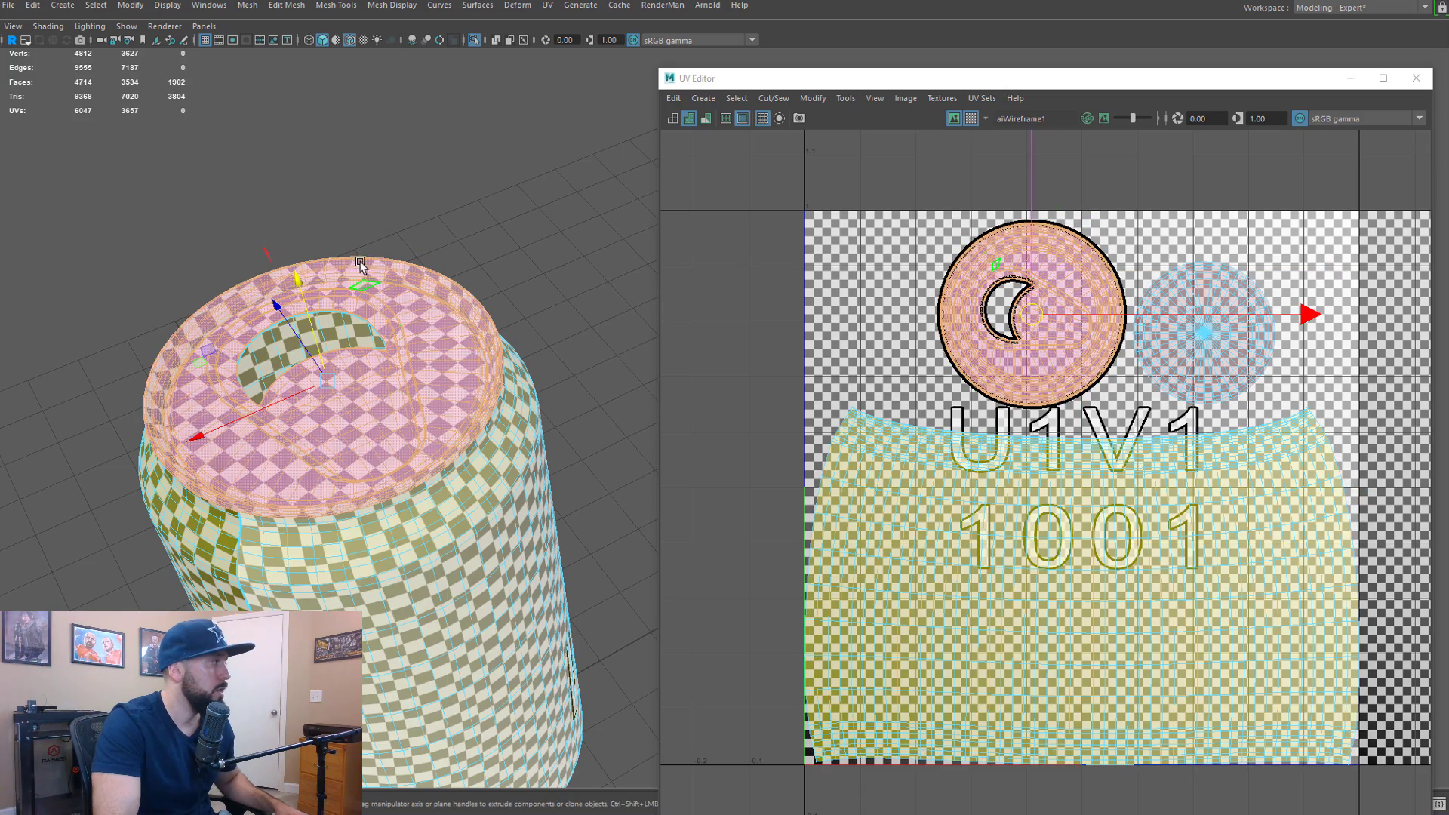
{"action": "left_click_drag", "start_coordinate": [296, 279], "coordinate": [265, 56]}
{"action": "key", "text": "ctrl+z"}
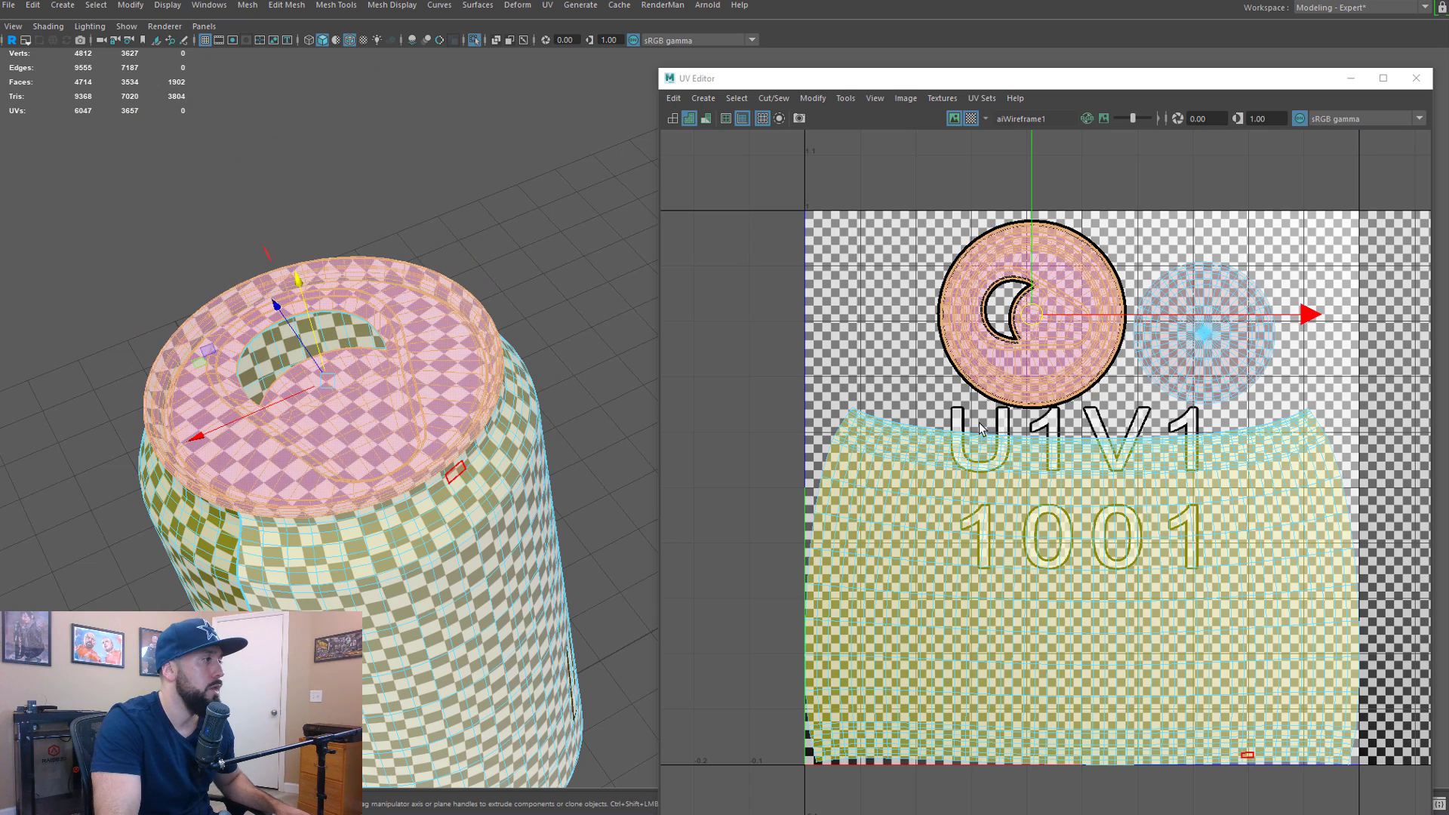
Add the base shell to the lid selection and move both shells up out of the U1V1 tile
{"action": "right_click_drag", "start_coordinate": [975, 533], "coordinate": [971, 442]}
{"action": "left_click_drag", "start_coordinate": [871, 192], "coordinate": [1015, 332]}
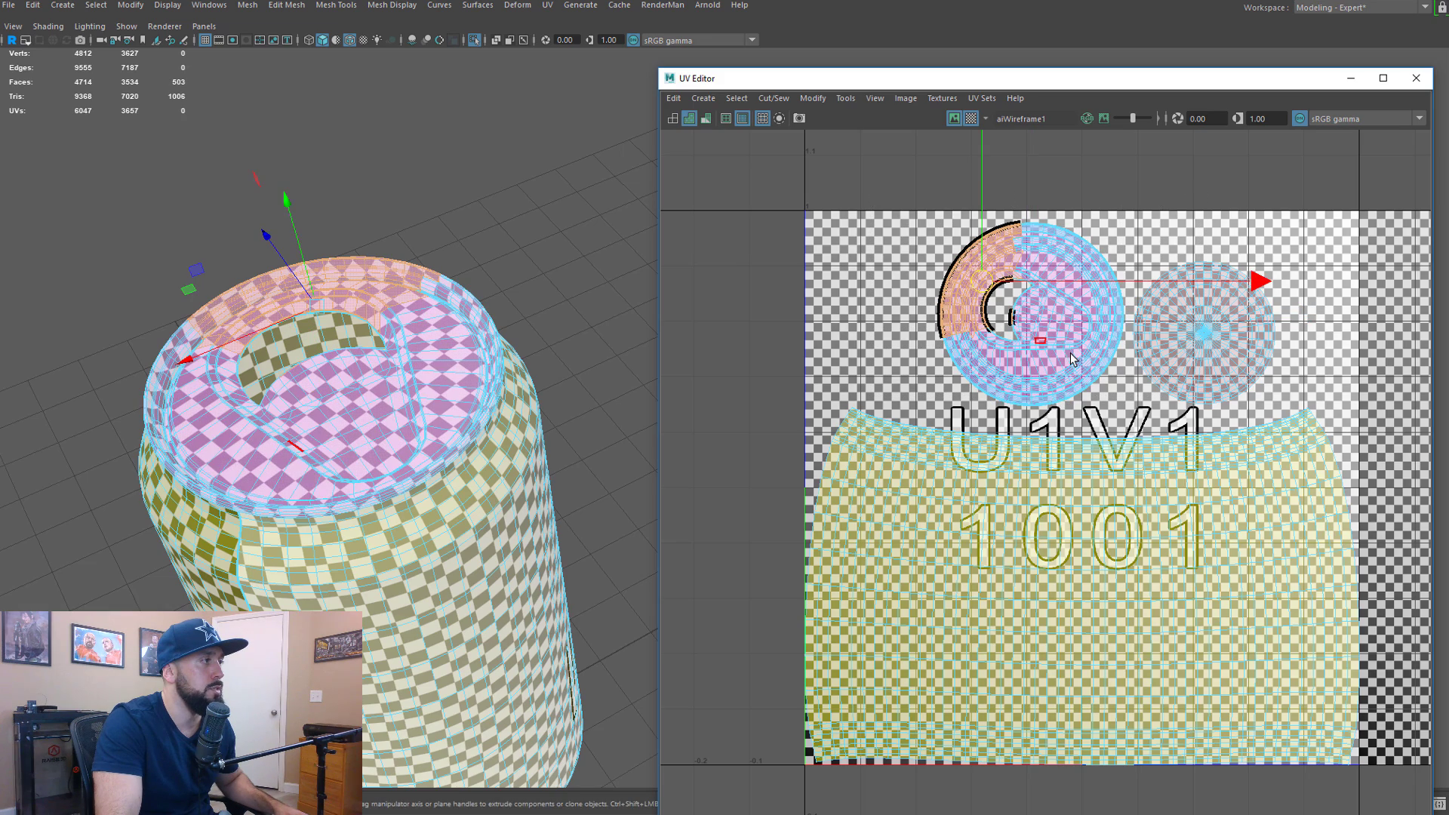
{"action": "key", "text": "ctrl+z"}
{"action": "left_click", "coordinate": [1205, 336], "text": "shift"}
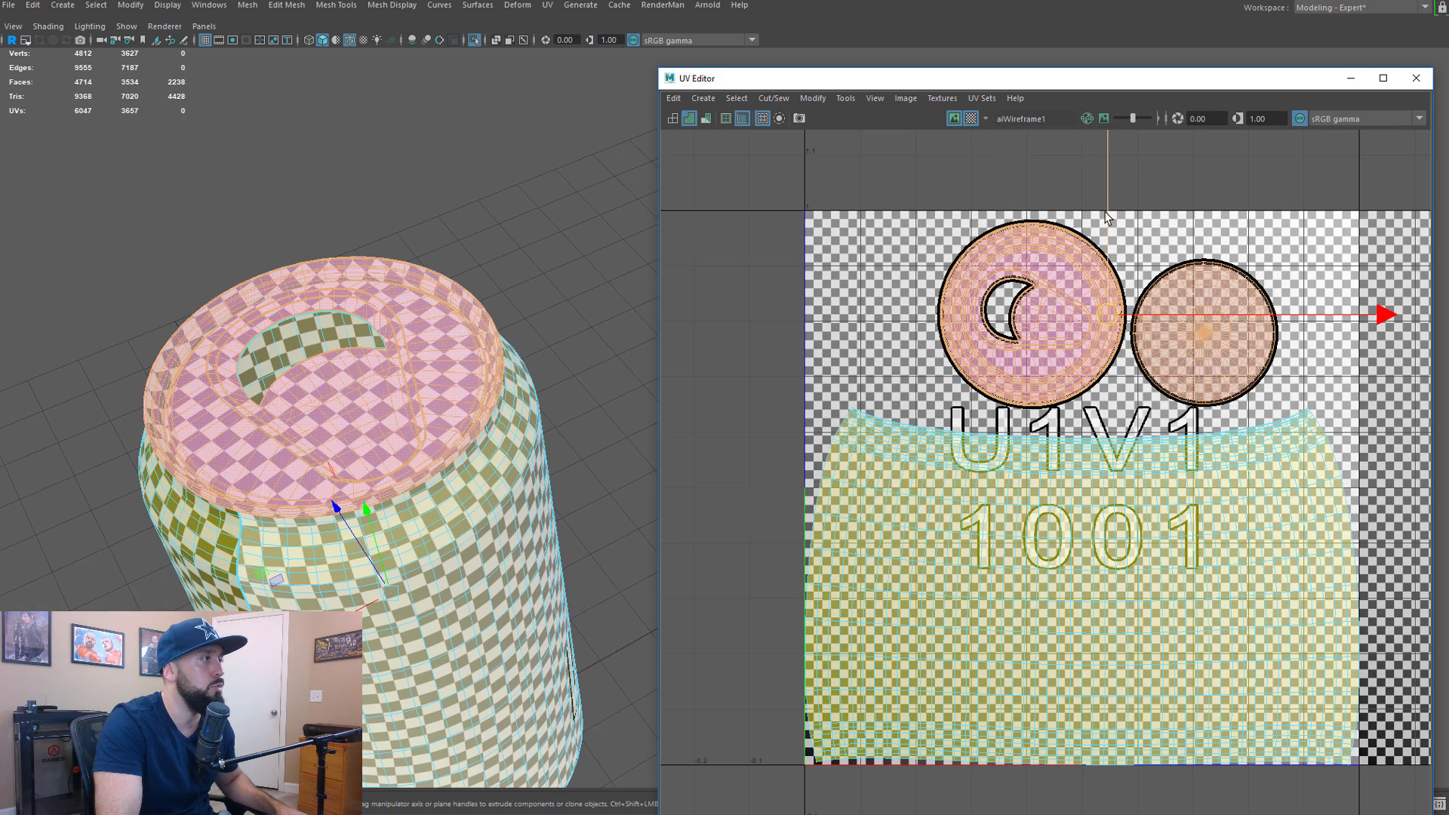
{"action": "left_click_drag", "start_coordinate": [1108, 216], "coordinate": [1075, 3]}
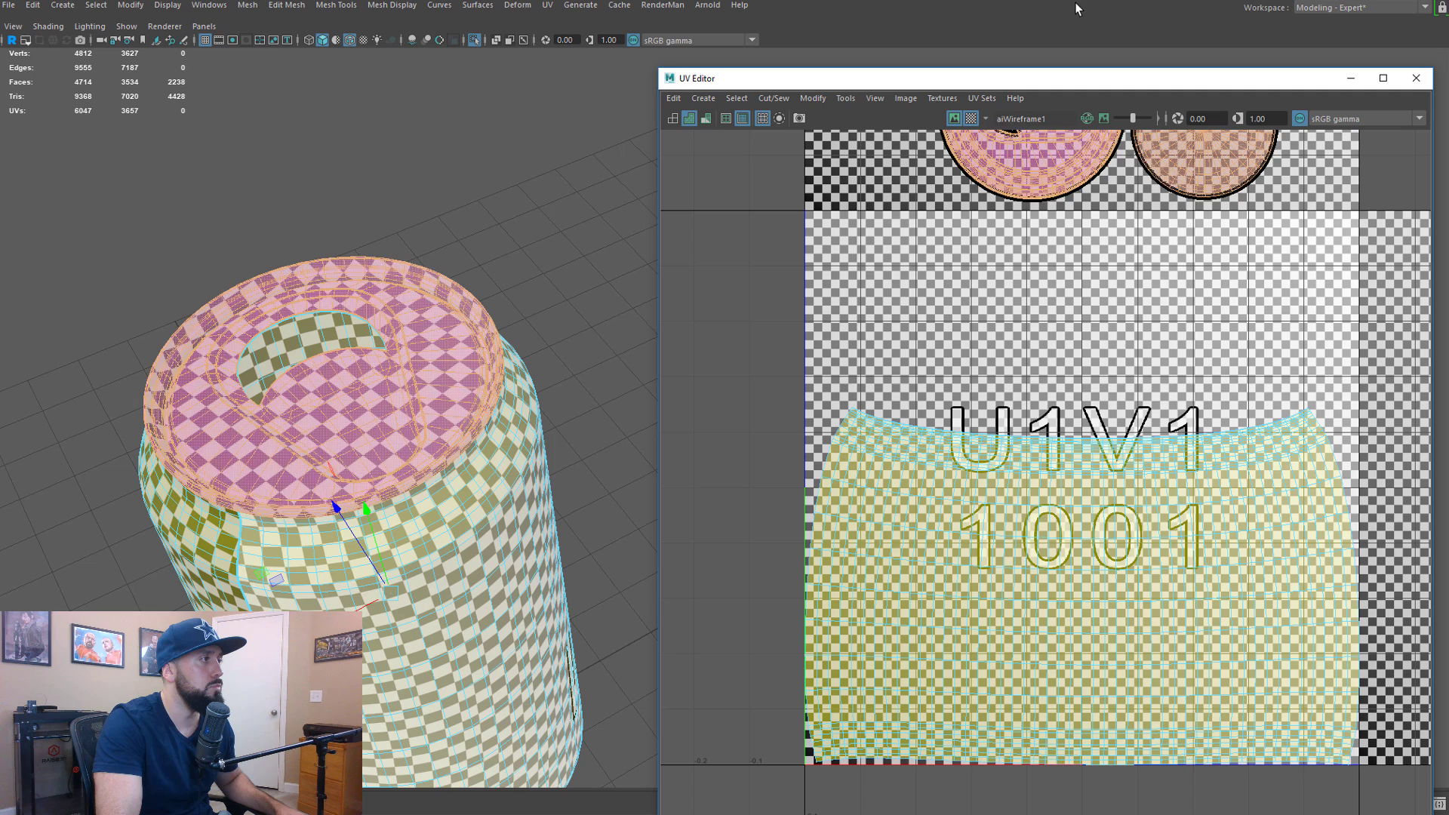
Unitize the UVs of the can's body shell and inspect the resulting texture on individual body faces
{"action": "left_click", "coordinate": [1062, 592]}
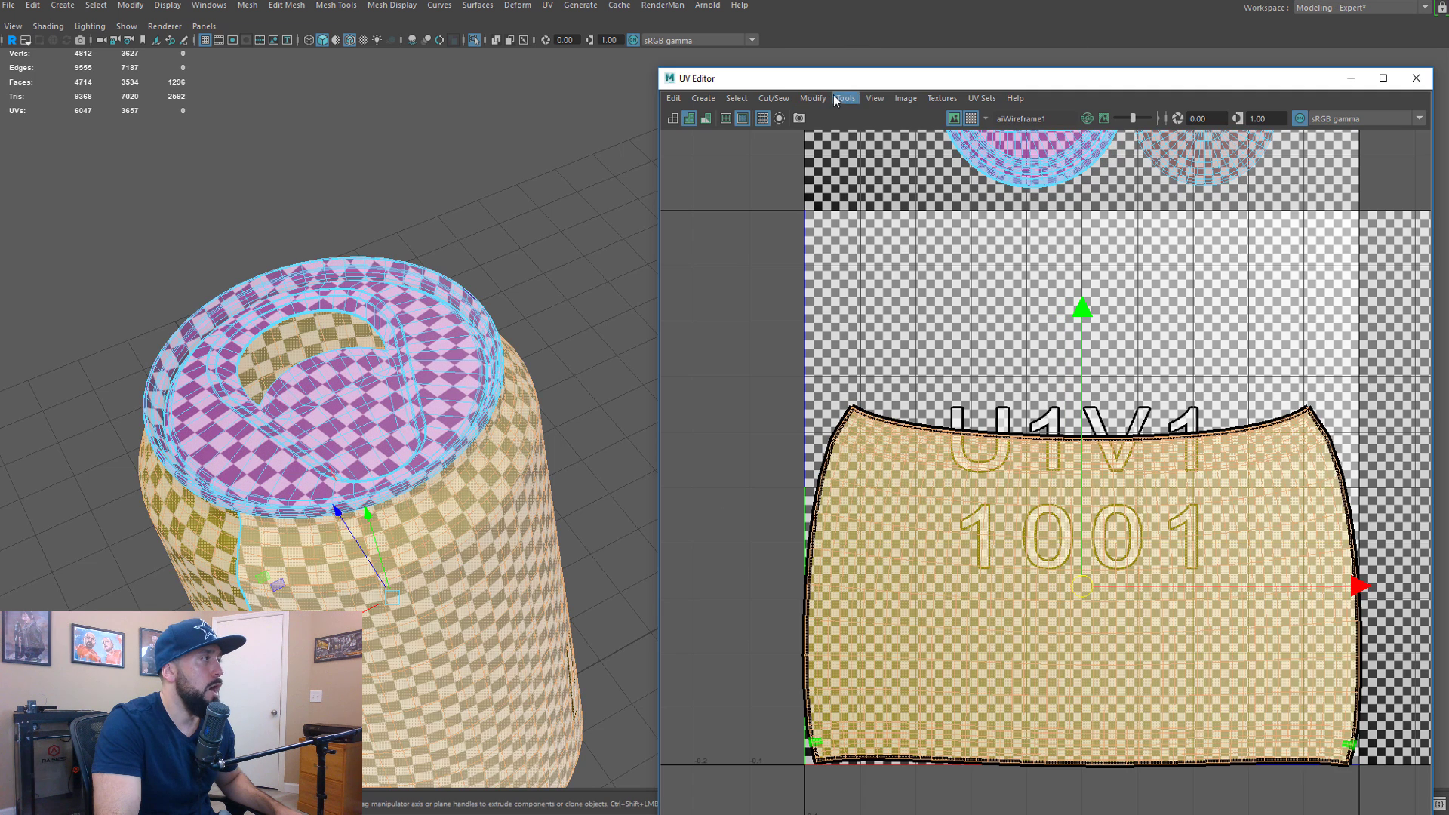
{"action": "left_click", "coordinate": [812, 99]}
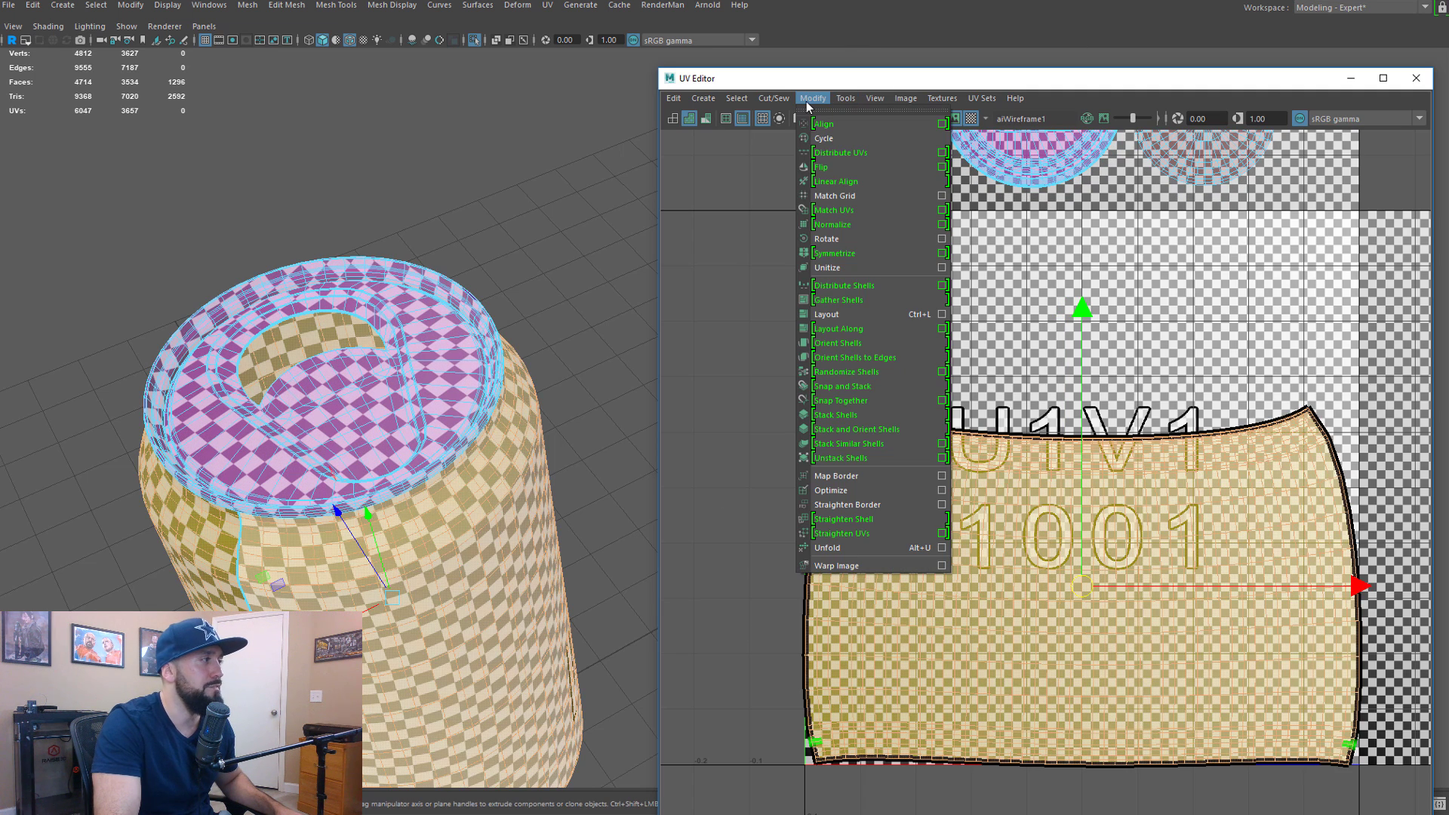
{"action": "left_click", "coordinate": [833, 270]}
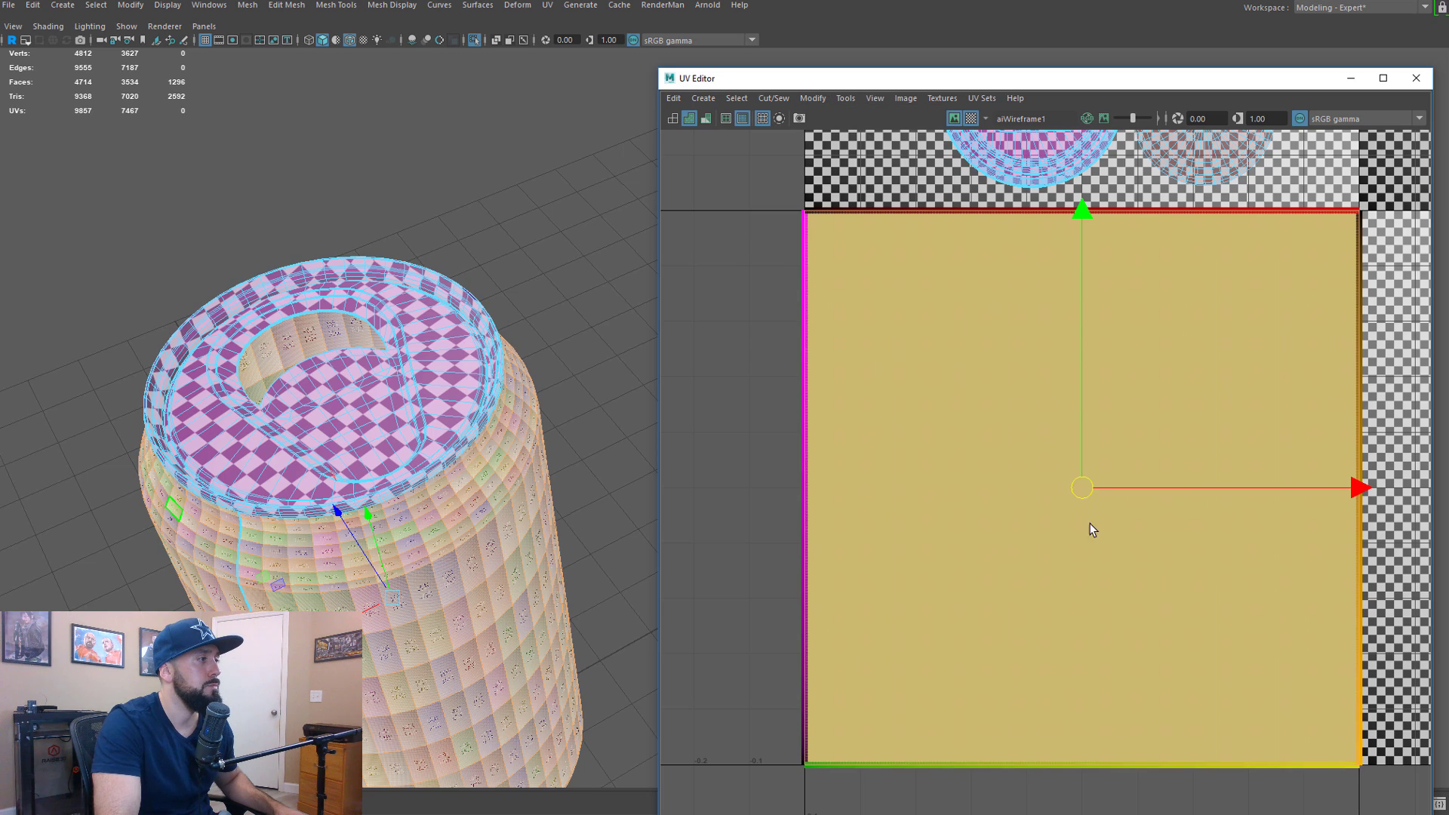
{"action": "scroll", "coordinate": [1070, 504], "scroll_direction": "down", "scroll_amount": 3}
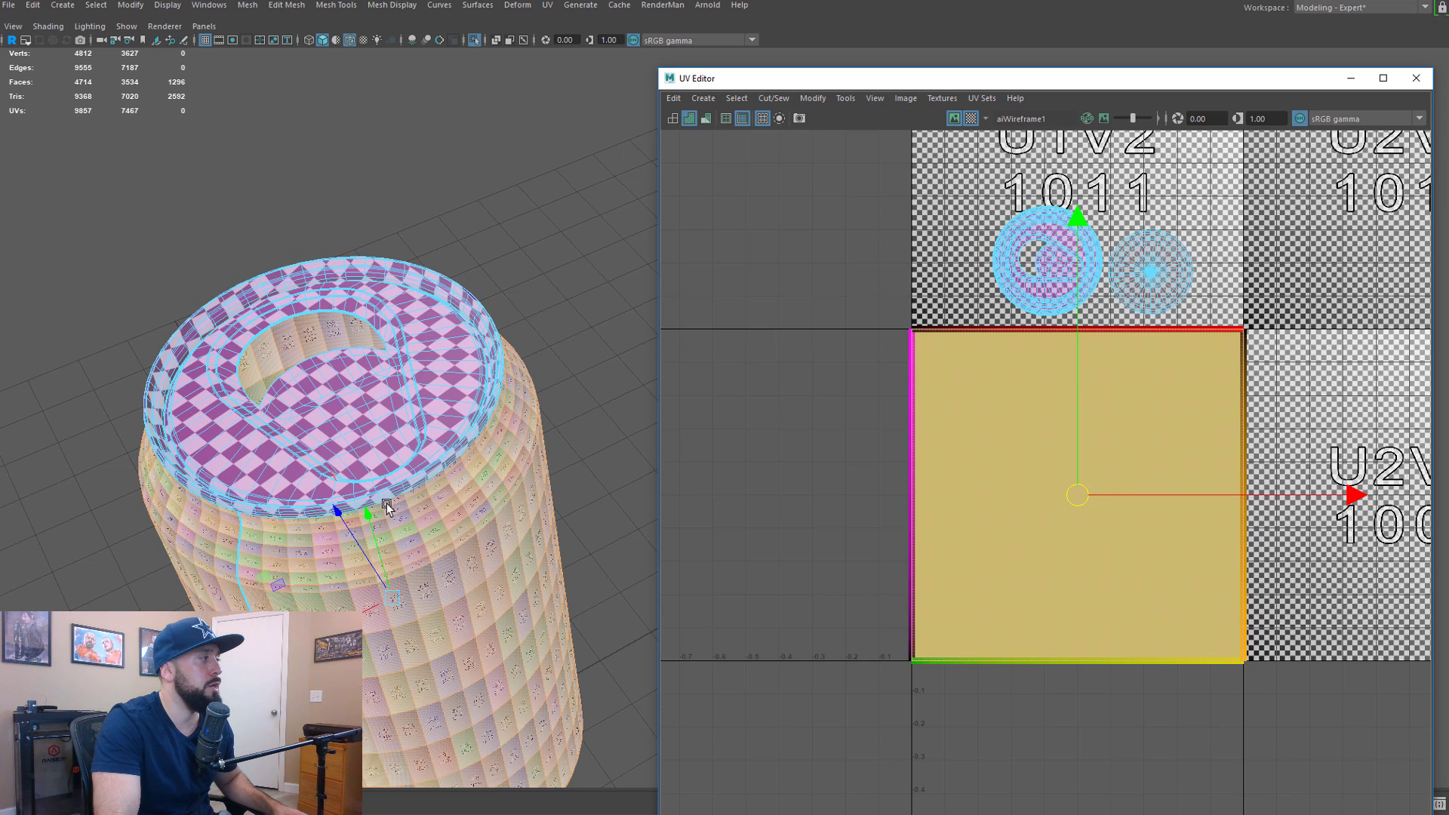
{"action": "scroll", "coordinate": [446, 542], "scroll_direction": "up", "scroll_amount": 6}
{"action": "middle_click_drag", "start_coordinate": [420, 539], "coordinate": [540, 286], "text": "alt"}
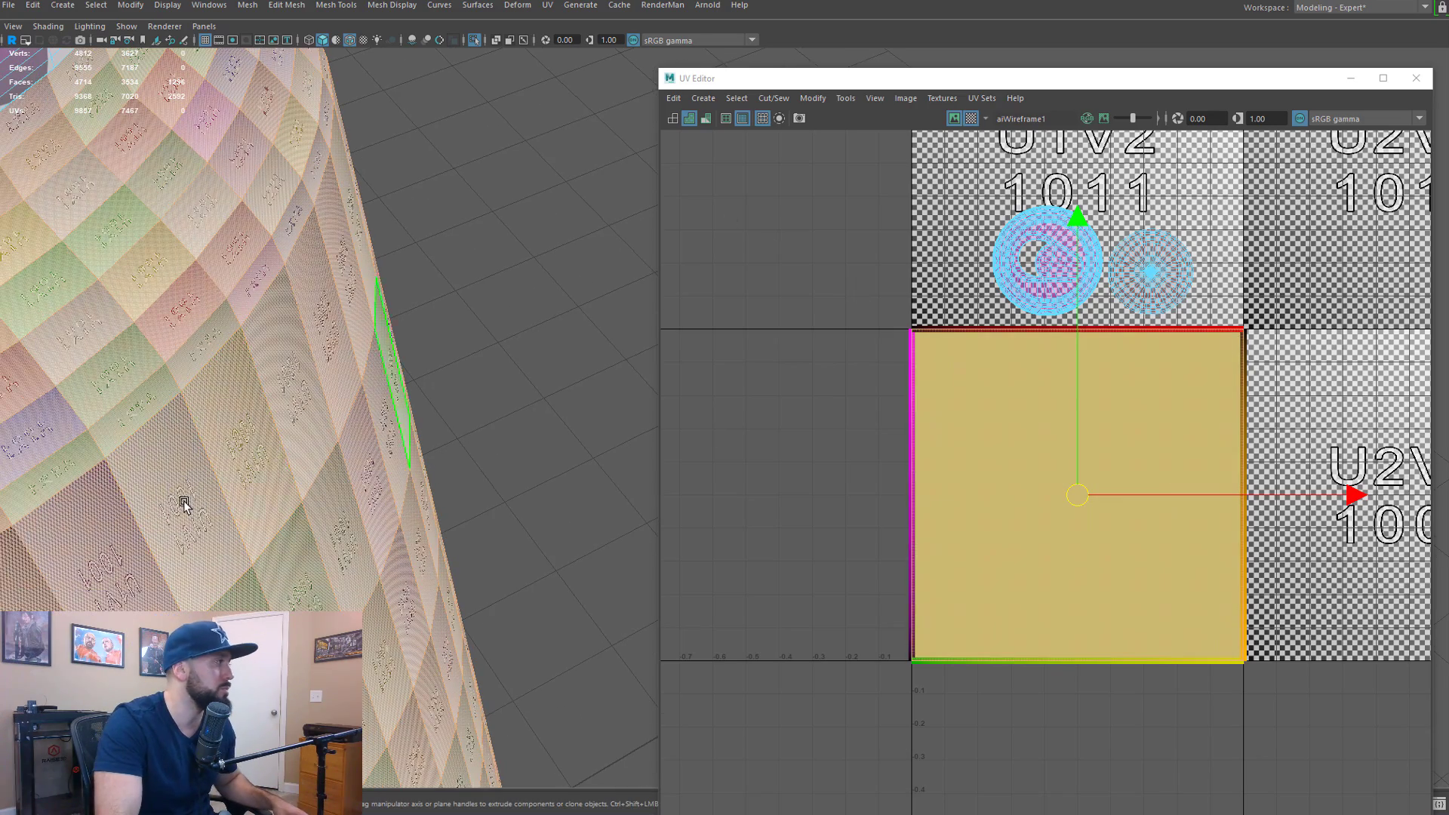
{"action": "scroll", "coordinate": [181, 502], "scroll_direction": "up", "scroll_amount": 3}
{"action": "middle_click_drag", "start_coordinate": [152, 464], "coordinate": [447, 263], "text": "alt"}
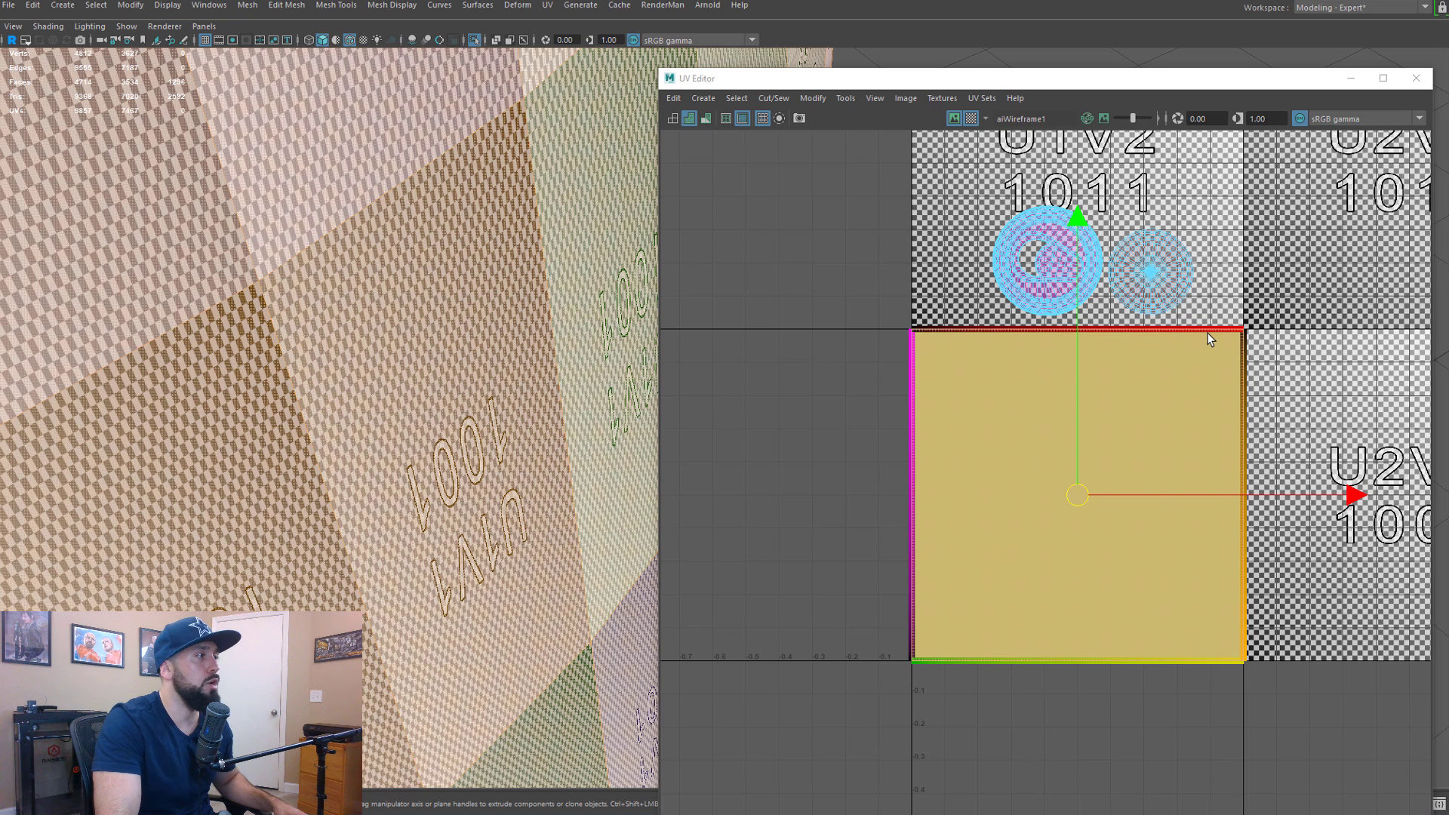
Select all UV edges of the unitized body and join them with Move and Sew Edges
{"action": "right_click_drag", "start_coordinate": [1209, 332], "coordinate": [1211, 306]}
{"action": "left_click_drag", "start_coordinate": [1356, 719], "coordinate": [824, 322]}
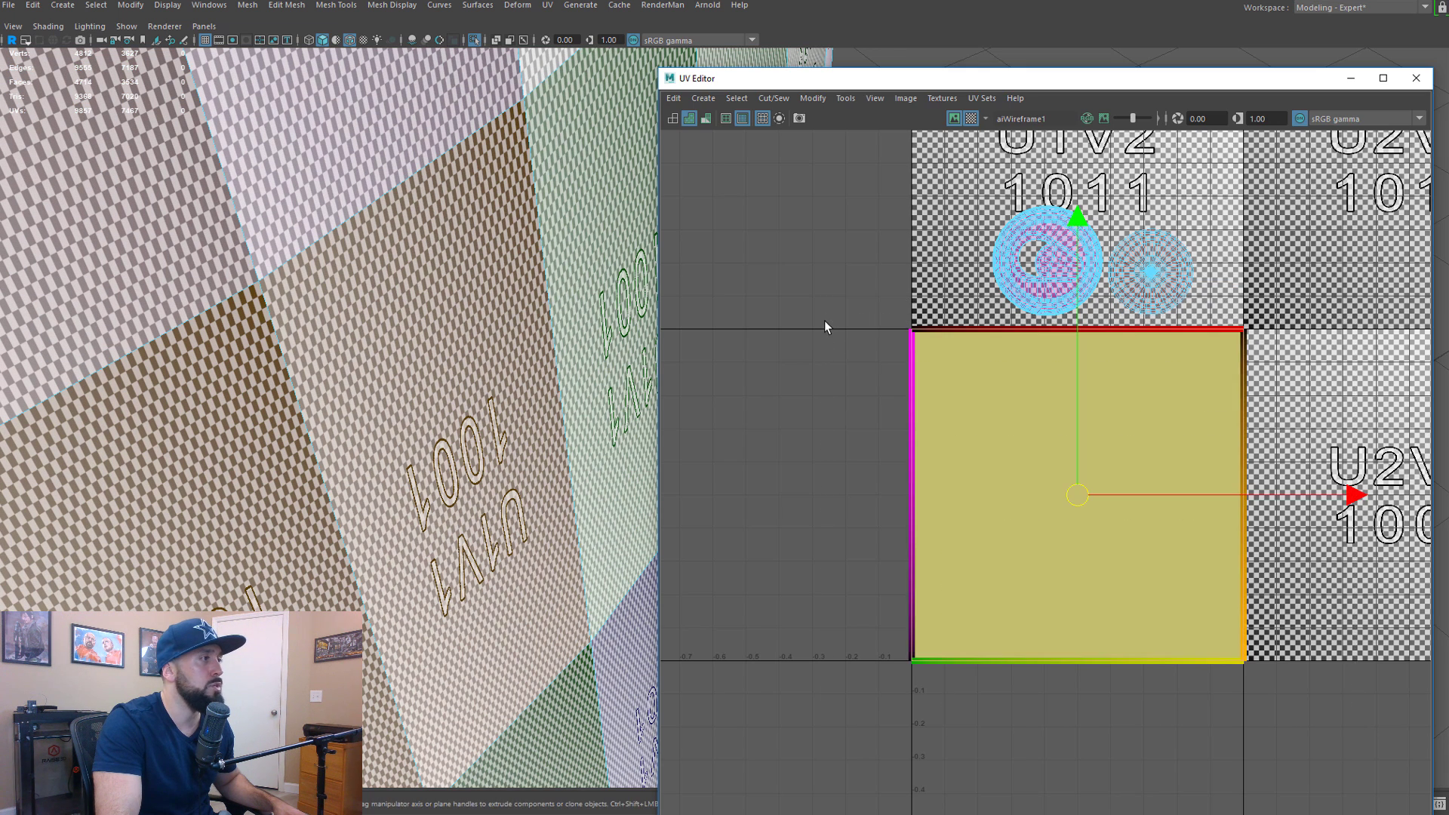
{"action": "right_click", "coordinate": [1153, 406], "text": "shift"}
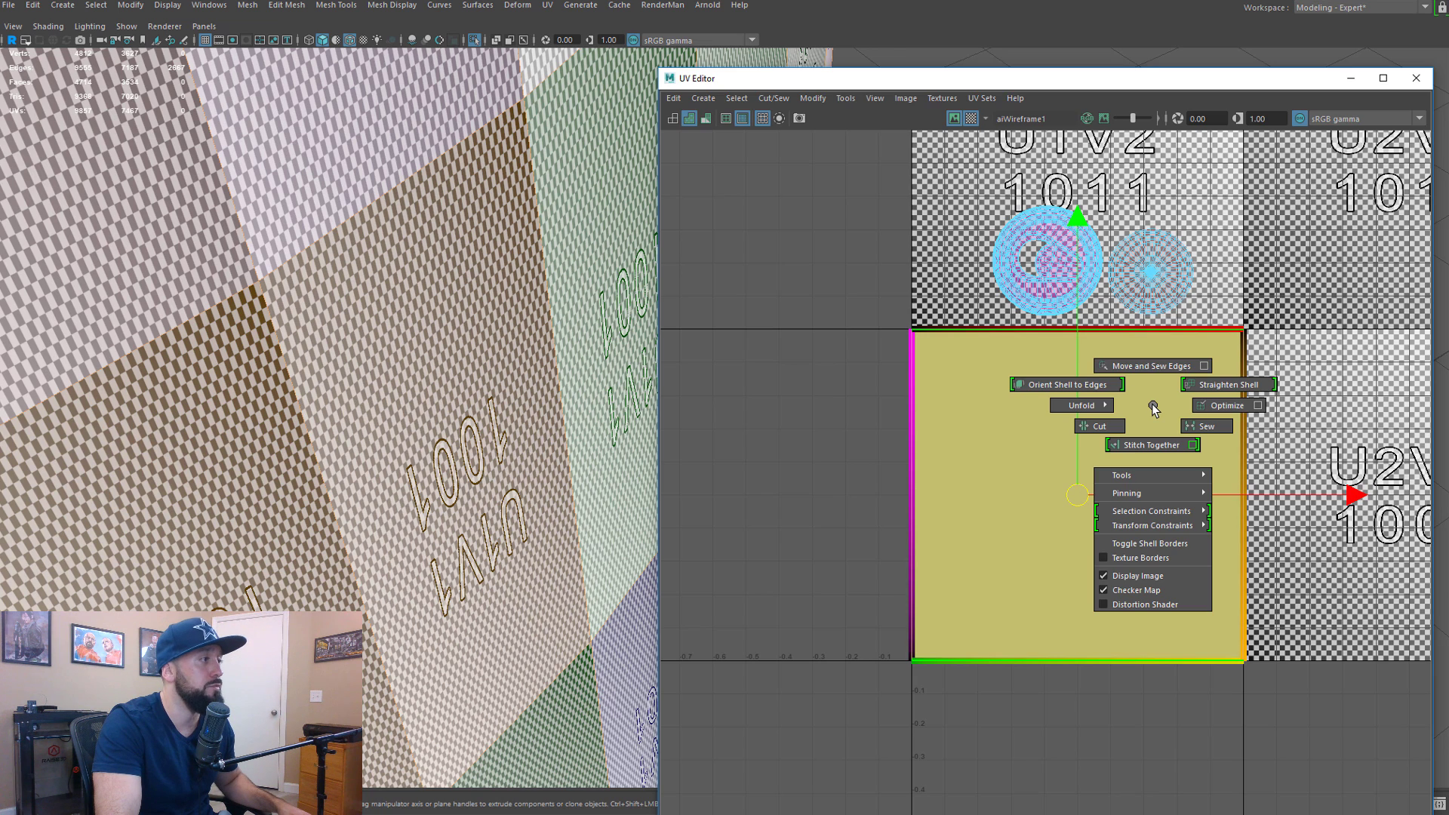
{"action": "right_click_drag", "start_coordinate": [1152, 404], "coordinate": [1147, 366], "text": "shift"}
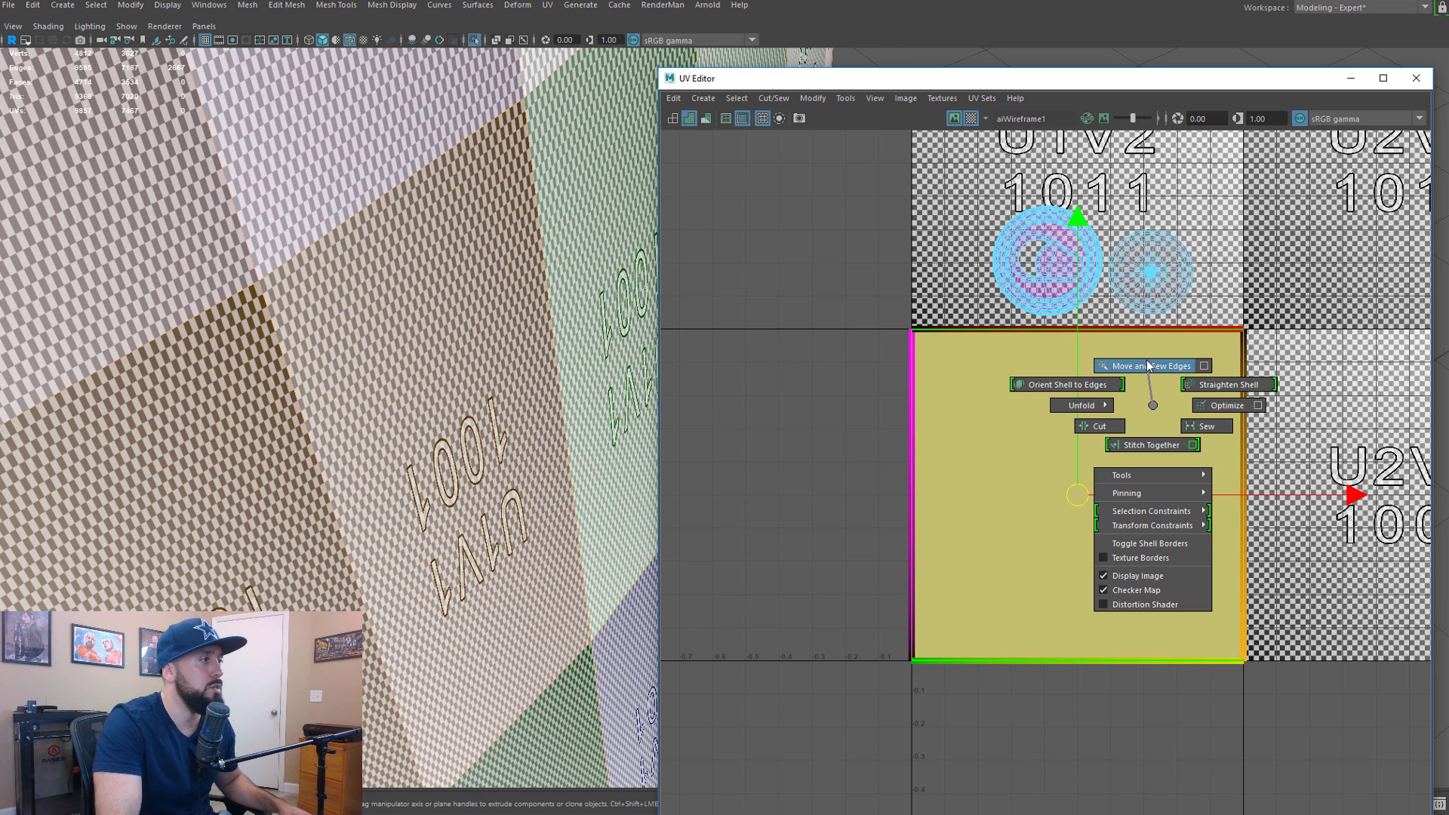
{"action": "right_click_drag", "start_coordinate": [1148, 366], "coordinate": [1147, 364], "text": "shift"}
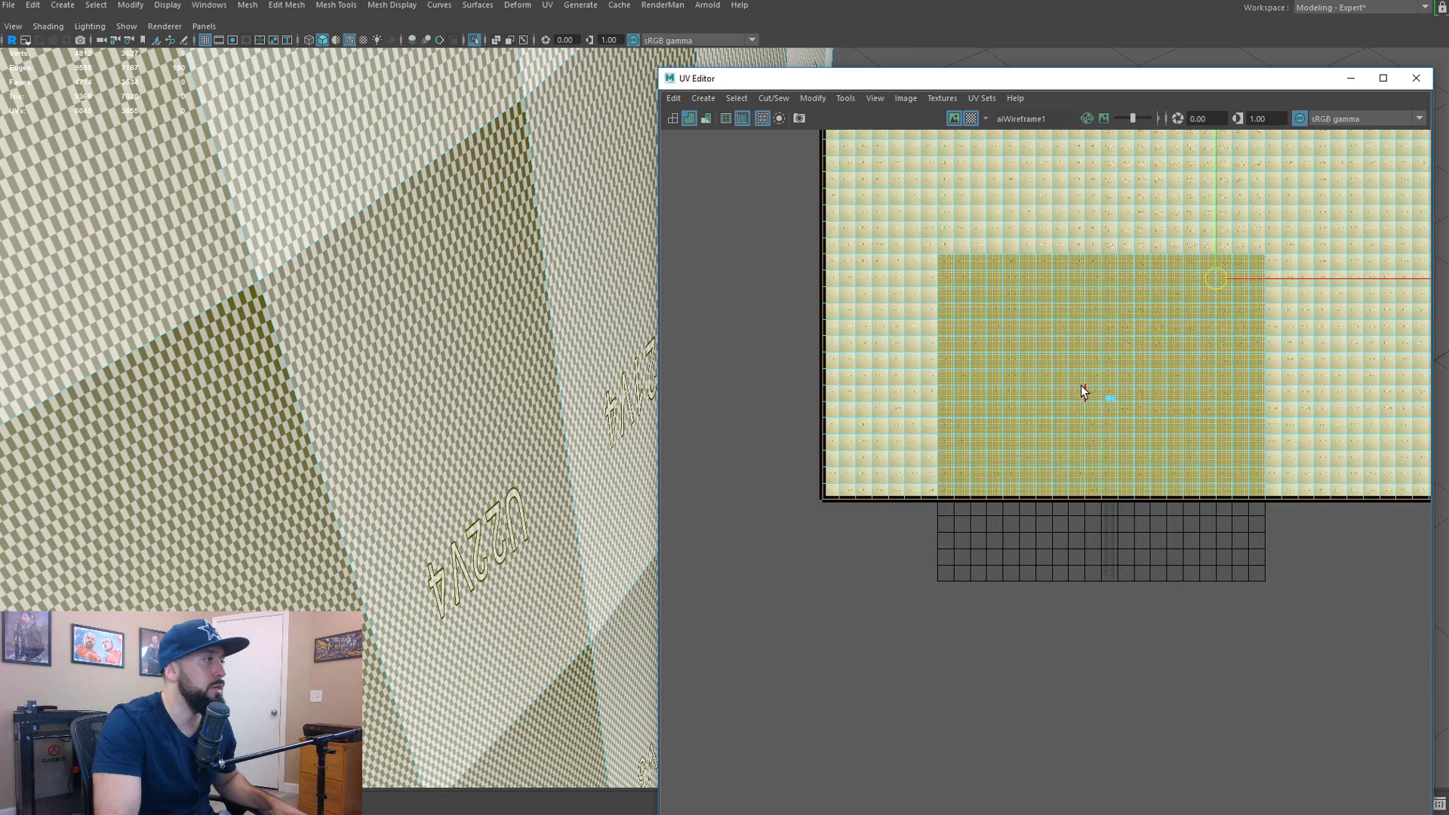
Select the whole sewn body shell, scale it down uniformly to near the size of the other shells, and reposition it
{"action": "middle_click_drag", "start_coordinate": [1084, 386], "coordinate": [1000, 582], "text": "alt"}
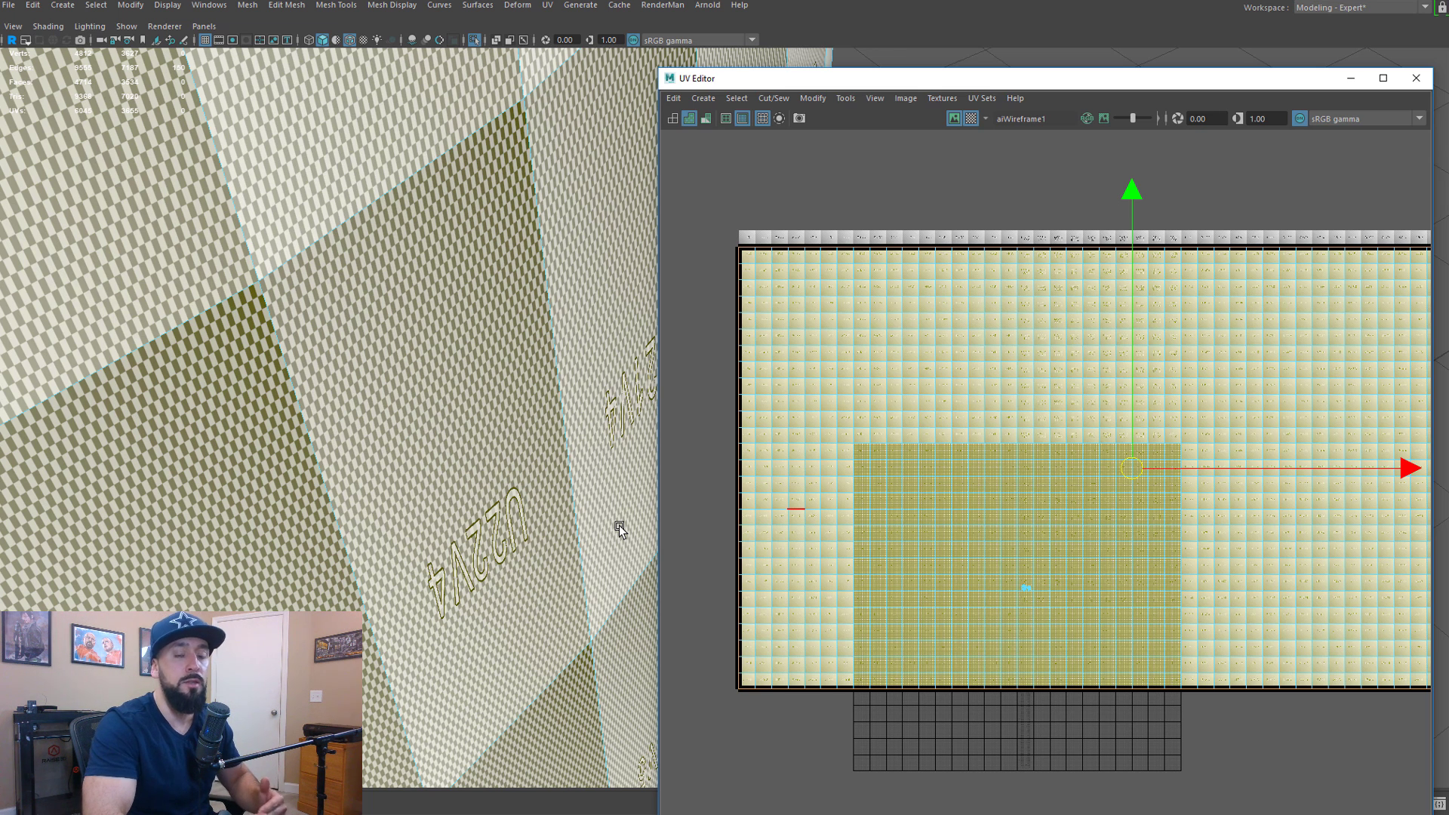
{"action": "double_click", "coordinate": [1064, 481]}
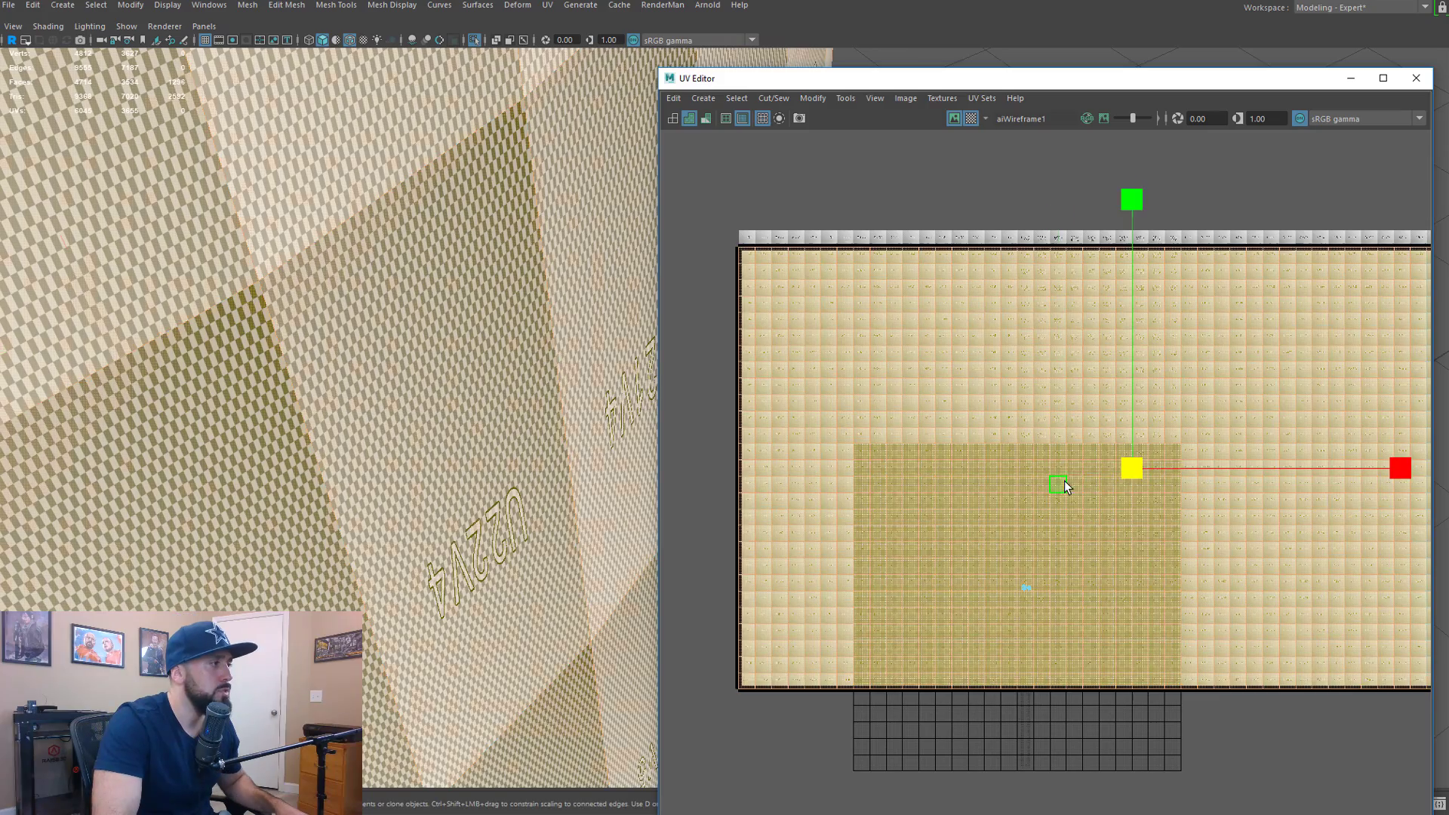
{"action": "left_click_drag", "start_coordinate": [1102, 467], "coordinate": [913, 495]}
{"action": "key", "text": "w"}
{"action": "left_click_drag", "start_coordinate": [1027, 602], "coordinate": [1027, 602]}
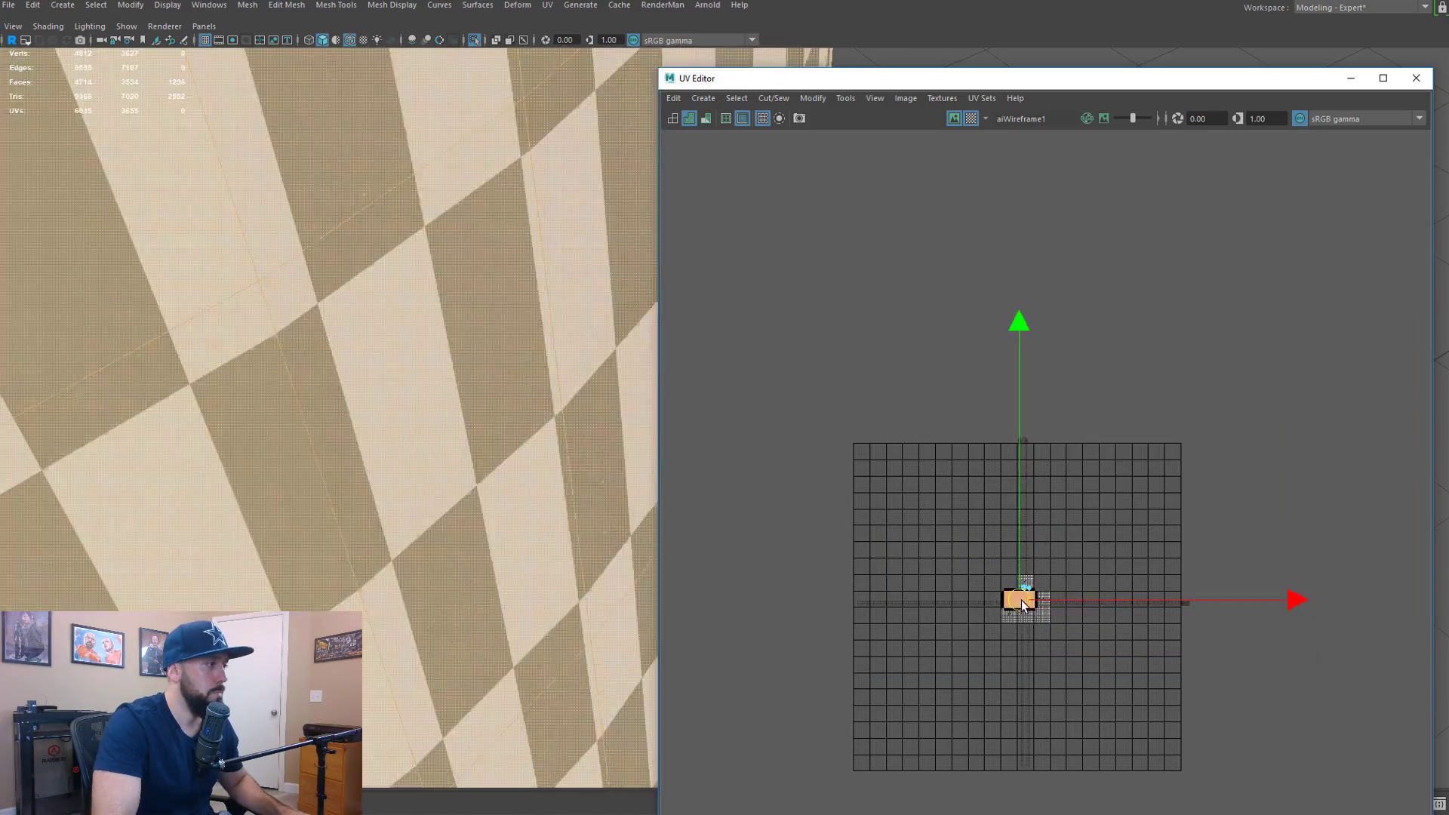
Check the checker stretching on the can body and unfold its shell in the V direction only
{"action": "scroll", "coordinate": [362, 455], "scroll_direction": "down", "scroll_amount": 10}
{"action": "left_click_drag", "start_coordinate": [360, 470], "coordinate": [294, 438], "text": "alt"}
{"action": "right_click_drag", "start_coordinate": [294, 438], "coordinate": [809, 411], "text": "alt"}
{"action": "middle_click_drag", "start_coordinate": [402, 401], "coordinate": [521, 637], "text": "alt"}
{"action": "right_click_drag", "start_coordinate": [337, 486], "coordinate": [532, 419], "text": "alt"}
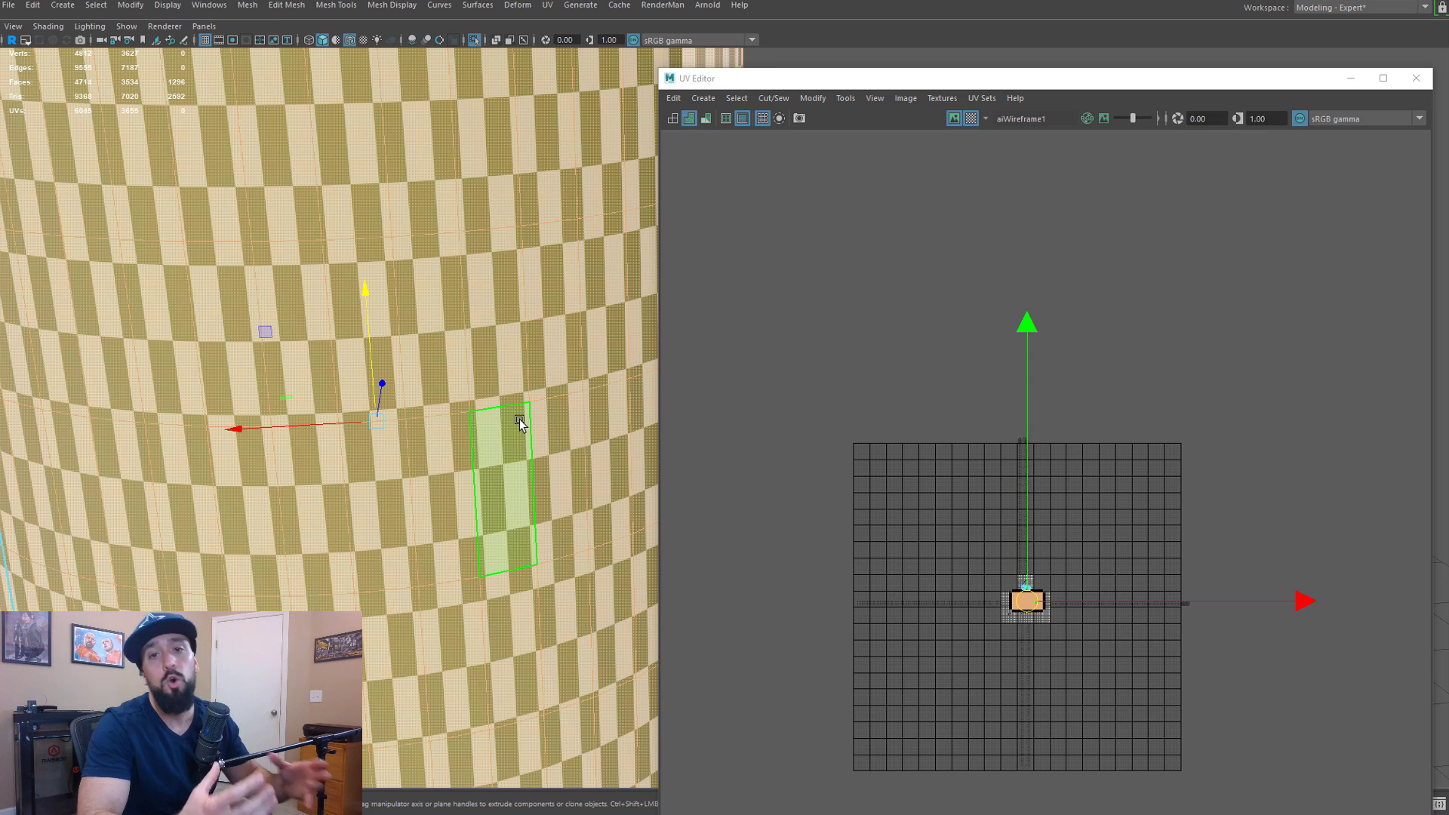
{"action": "scroll", "coordinate": [517, 396], "scroll_direction": "up", "scroll_amount": 5}
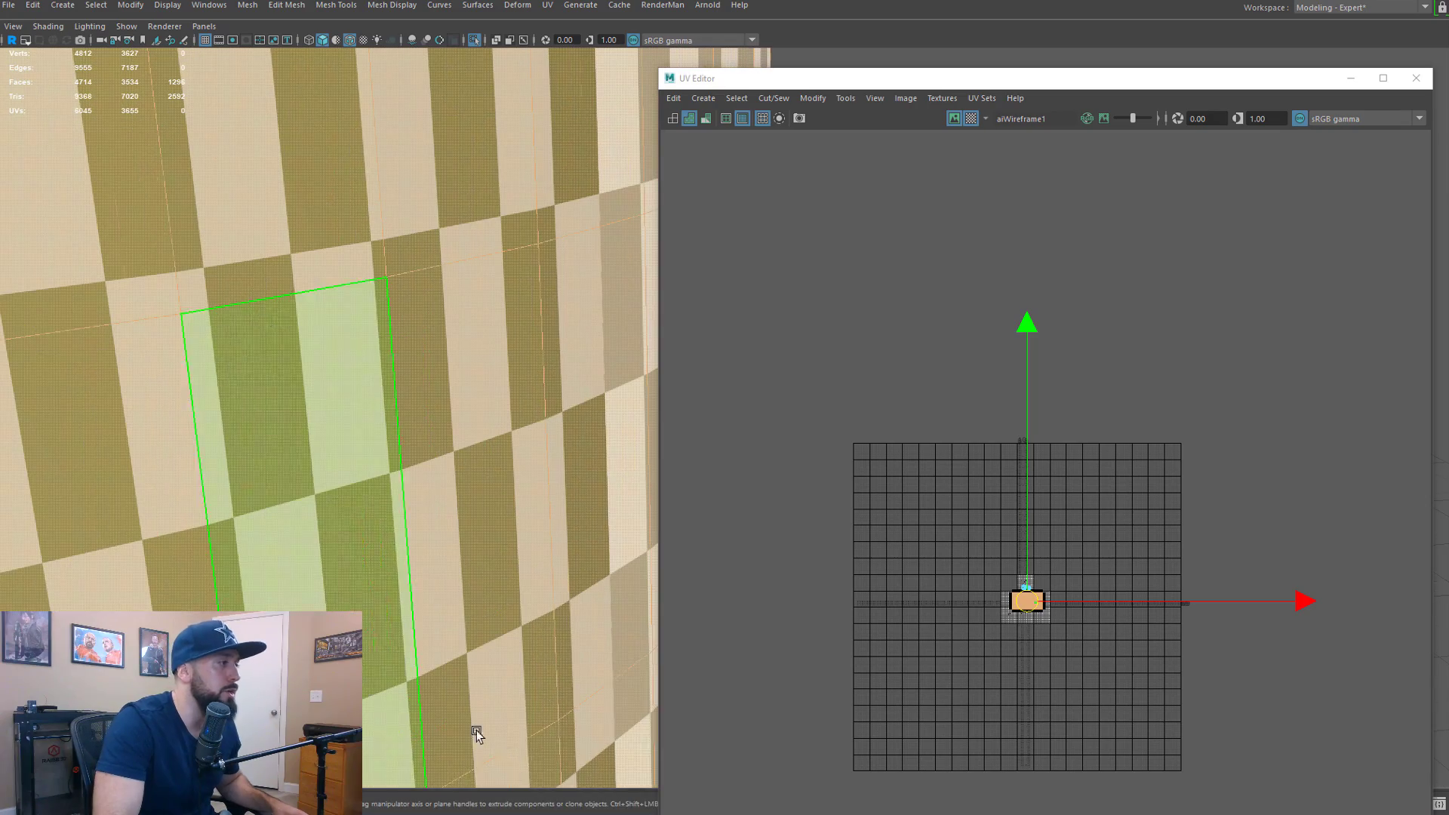
{"action": "scroll", "coordinate": [913, 637], "scroll_direction": "up", "scroll_amount": 3}
{"action": "scroll", "coordinate": [963, 604], "scroll_direction": "up", "scroll_amount": 5}
{"action": "middle_click_drag", "start_coordinate": [1213, 498], "coordinate": [995, 531], "text": "alt"}
{"action": "scroll", "coordinate": [995, 531], "scroll_direction": "up", "scroll_amount": 3}
{"action": "right_click", "coordinate": [996, 498], "text": "shift"}
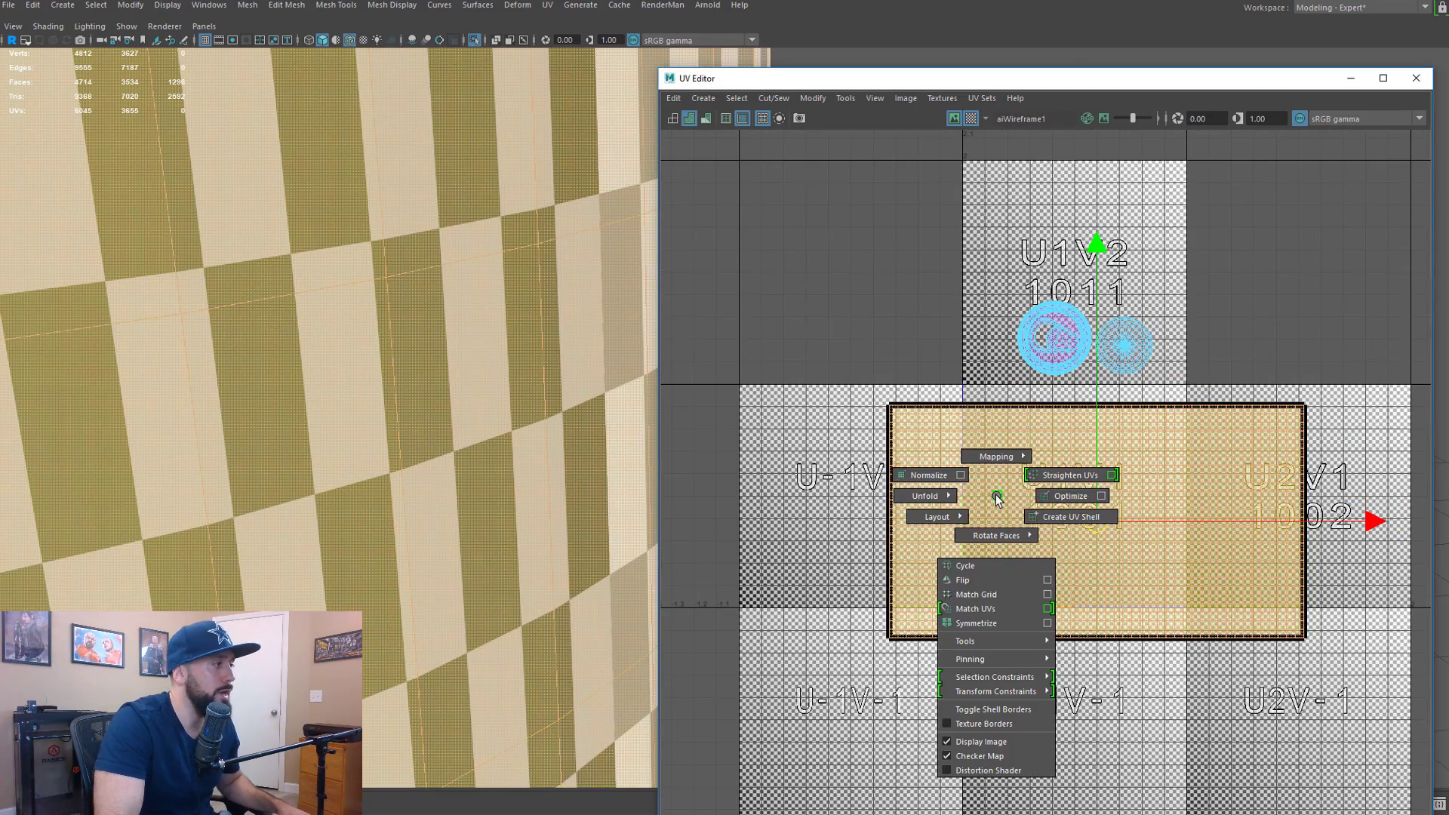
{"action": "mouse_move", "coordinate": [996, 498]}
{"action": "right_mouse_down", "text": "shift"}
{"action": "mouse_move", "coordinate": [843, 505]}
{"action": "mouse_move", "coordinate": [838, 521]}
{"action": "right_mouse_up", "text": "shift"}
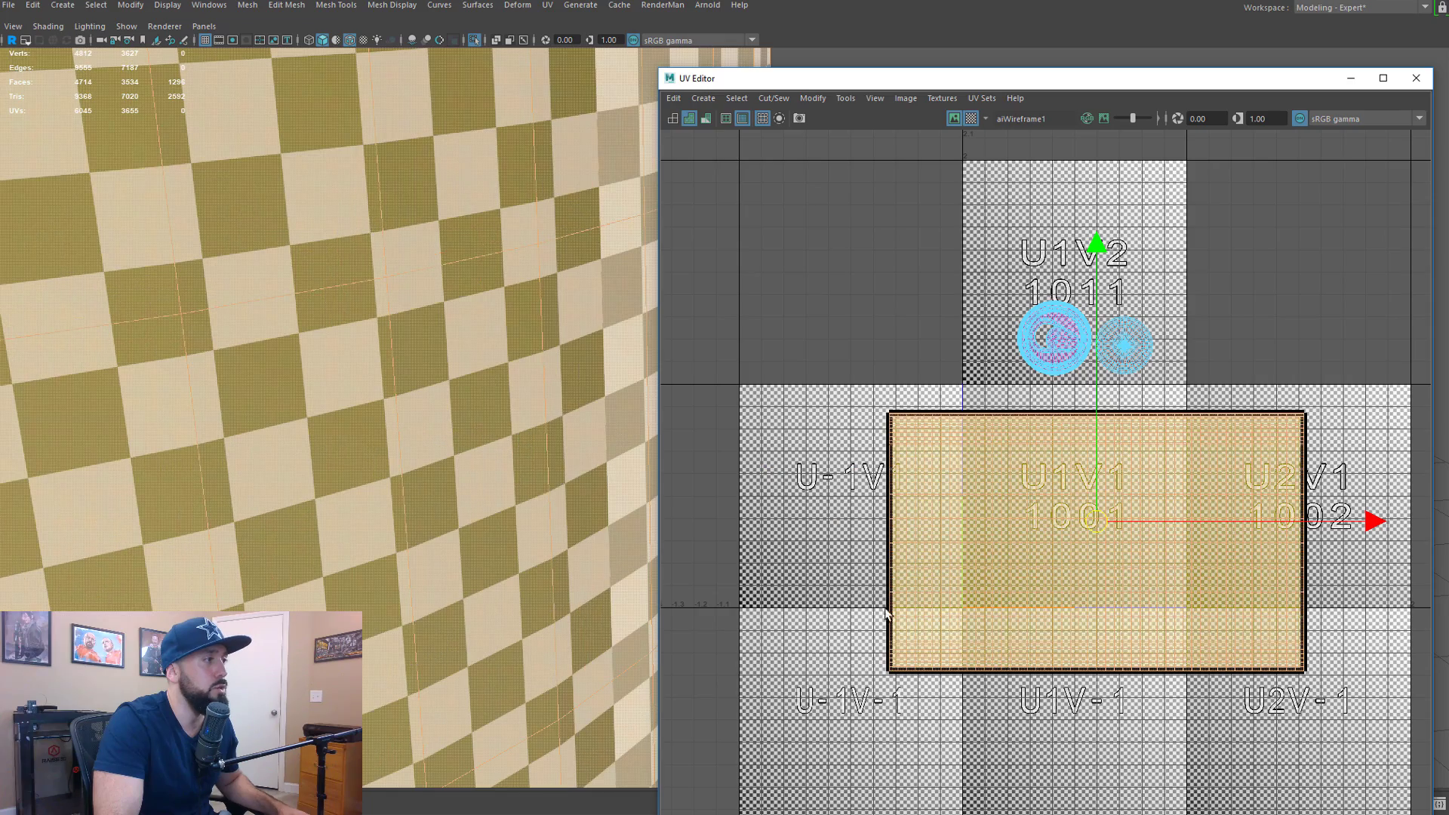
Scale the unfolded body shell down uniformly to slightly wider than one UV tile and check its checker size on the can
{"action": "left_click", "coordinate": [508, 462]}
{"action": "middle_click_drag", "start_coordinate": [303, 412], "coordinate": [551, 338], "text": "alt"}
{"action": "right_click_drag", "start_coordinate": [291, 470], "coordinate": [415, 425], "text": "alt"}
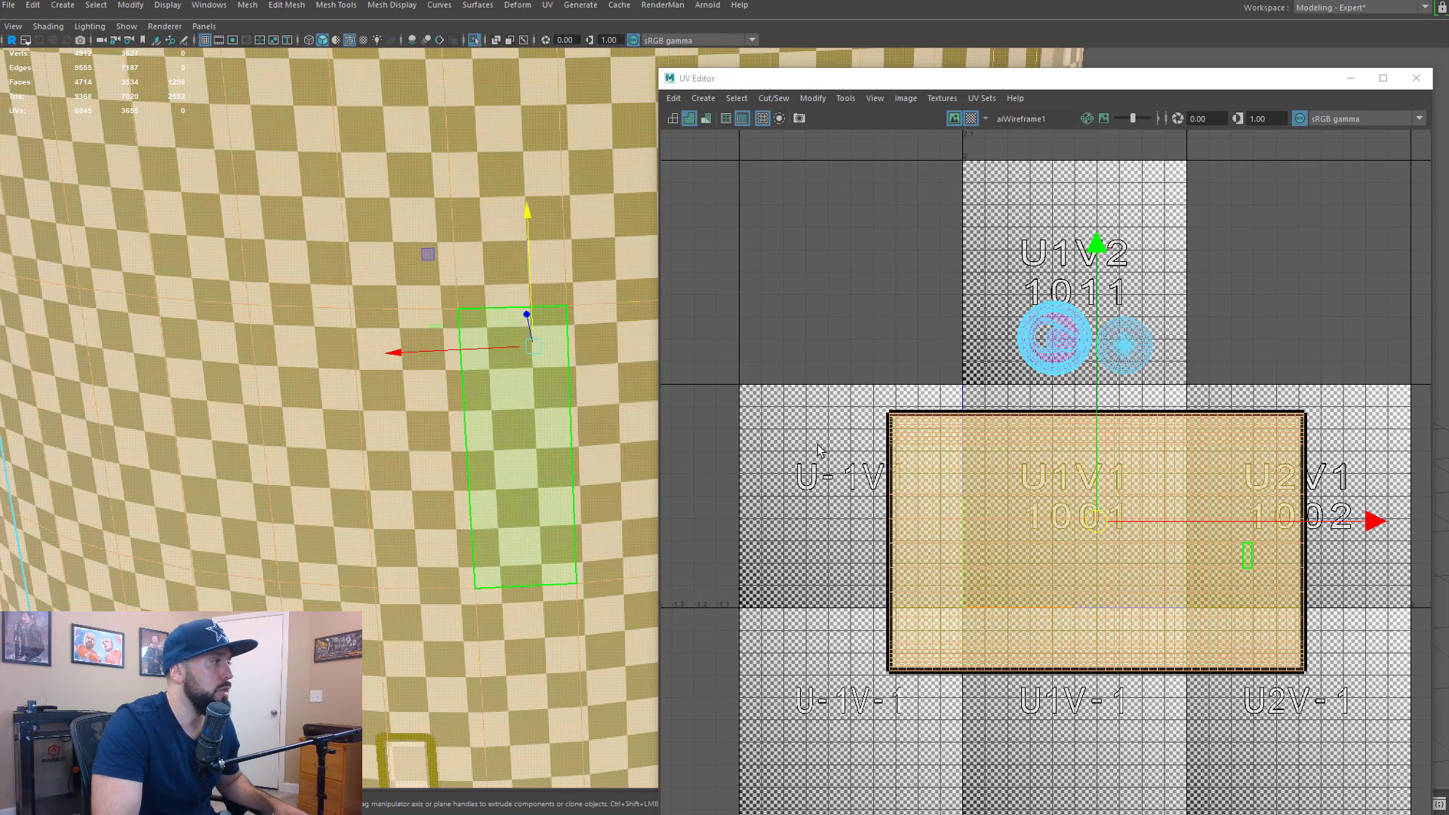
{"action": "key", "text": "r"}
{"action": "left_click_drag", "start_coordinate": [1098, 523], "coordinate": [973, 513]}
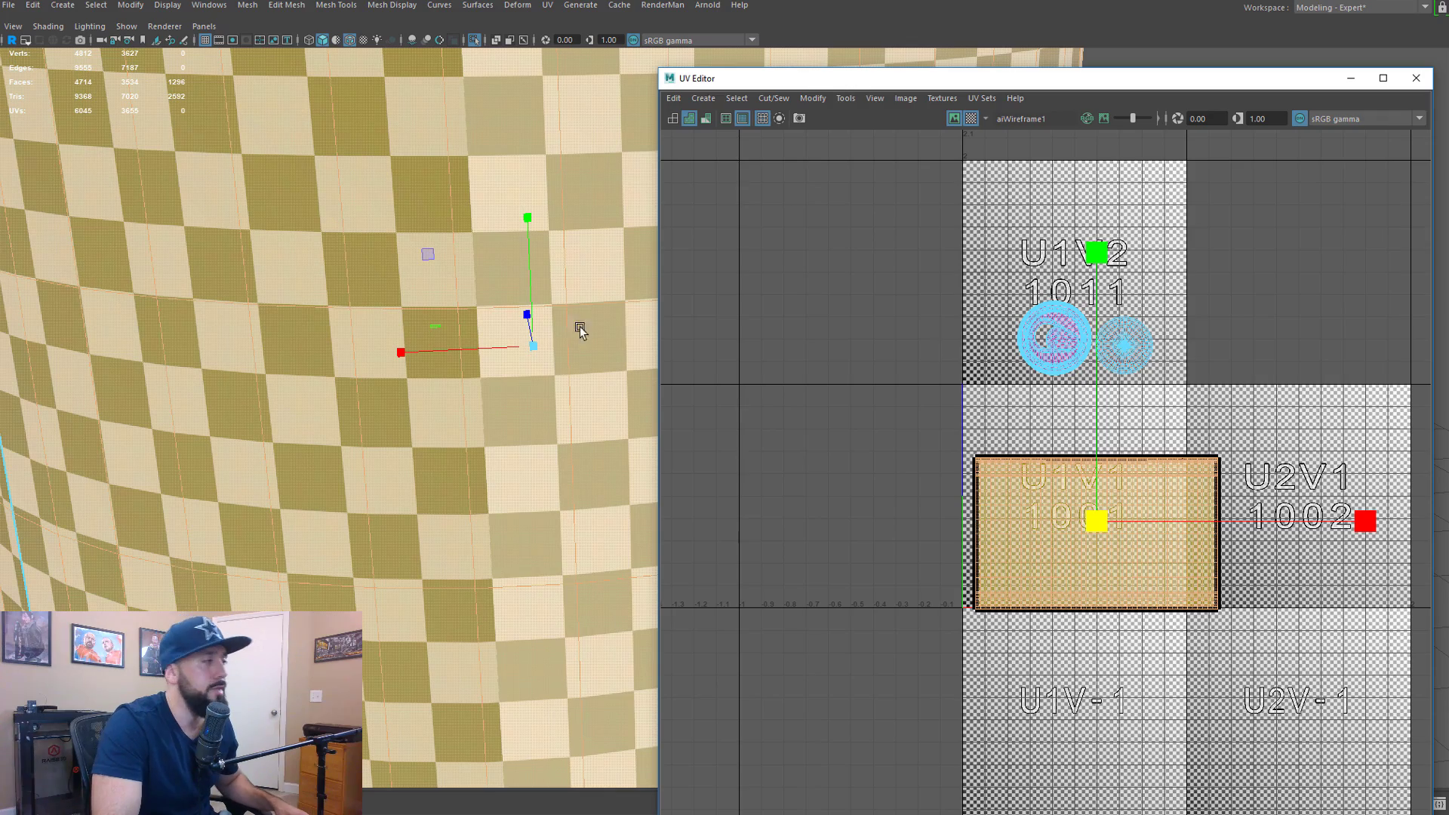
{"action": "scroll", "coordinate": [362, 276], "scroll_direction": "down", "scroll_amount": 4}
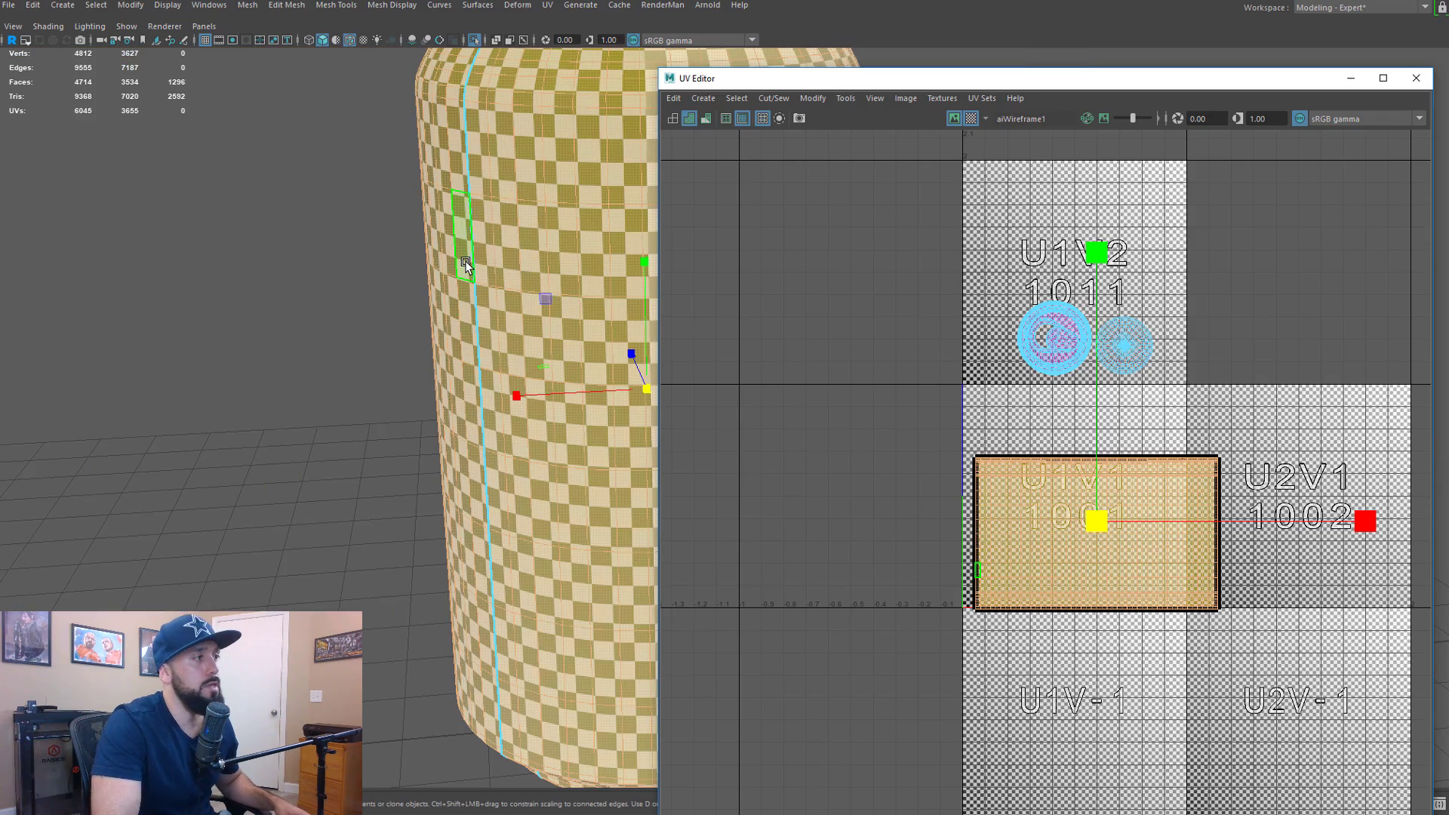
{"action": "middle_click_drag", "start_coordinate": [483, 269], "coordinate": [371, 327], "text": "alt"}
{"action": "left_click_drag", "start_coordinate": [372, 326], "coordinate": [400, 318], "text": "alt"}
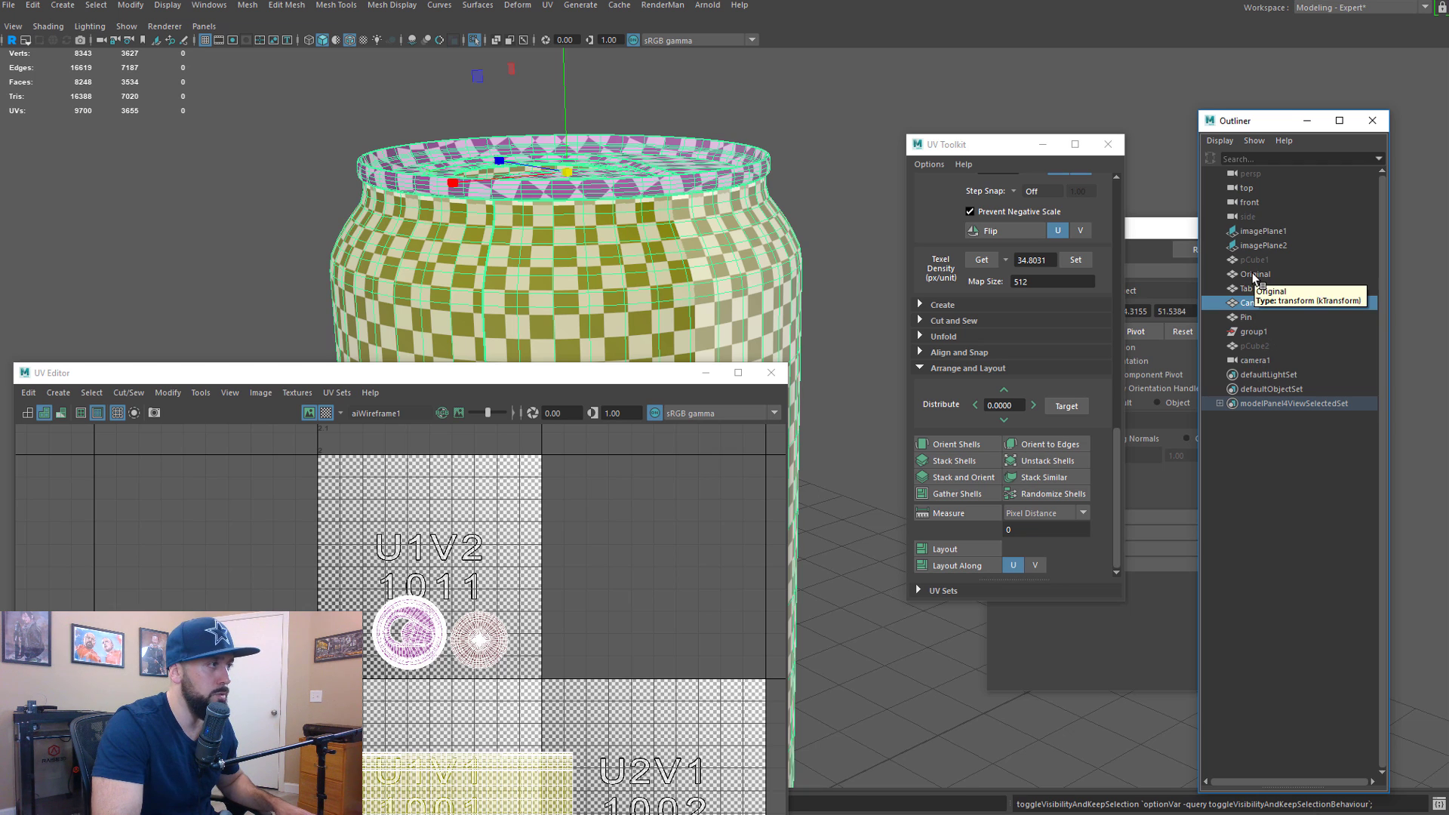
Transfer the UVs from Can to Original with reset Transfer Attributes options and UV Sets set to Current
{"action": "left_click", "coordinate": [1252, 273], "text": "ctrl"}
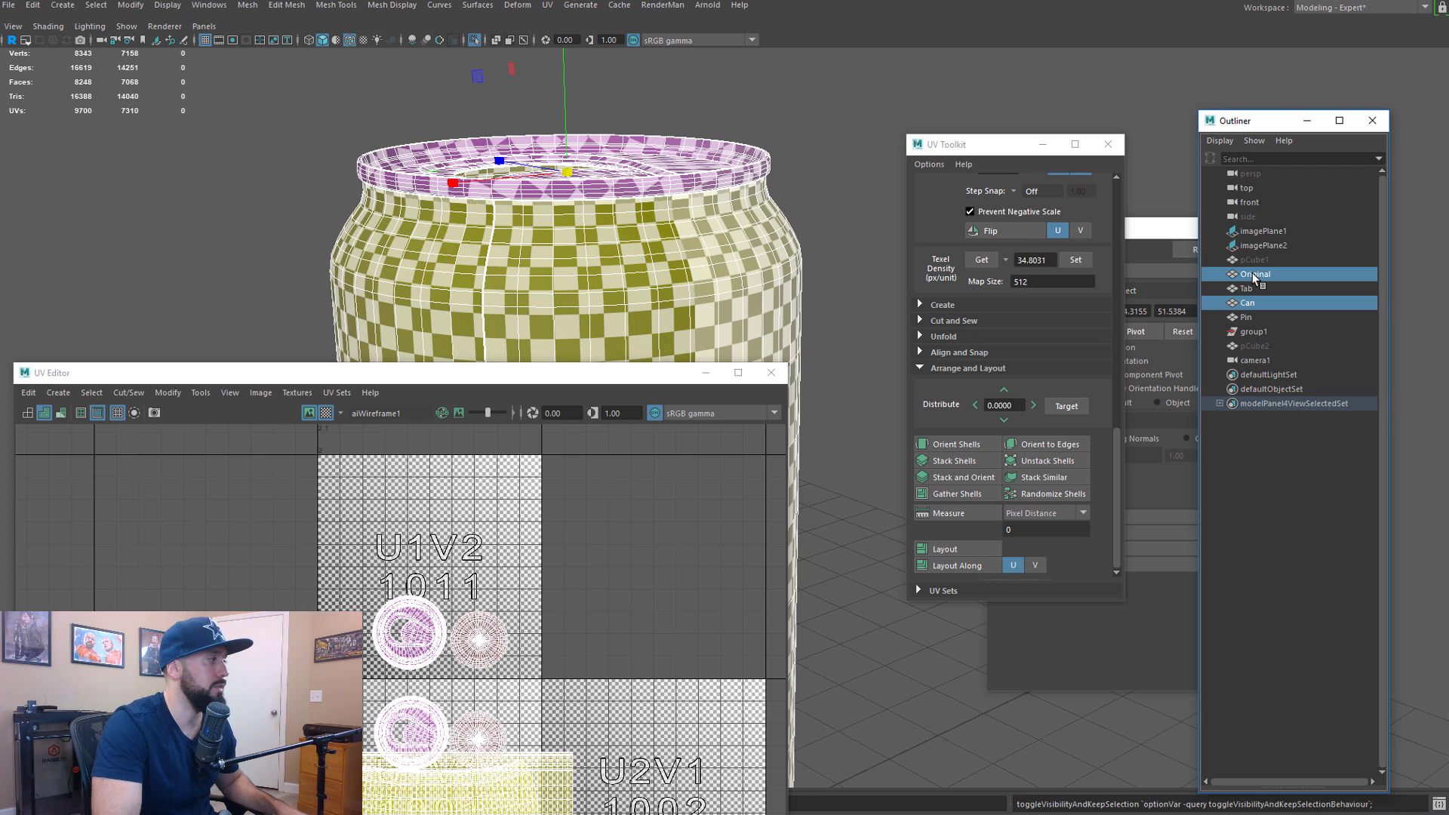
{"action": "left_click", "coordinate": [133, 6]}
{"action": "mouse_move", "coordinate": [240, 12]}
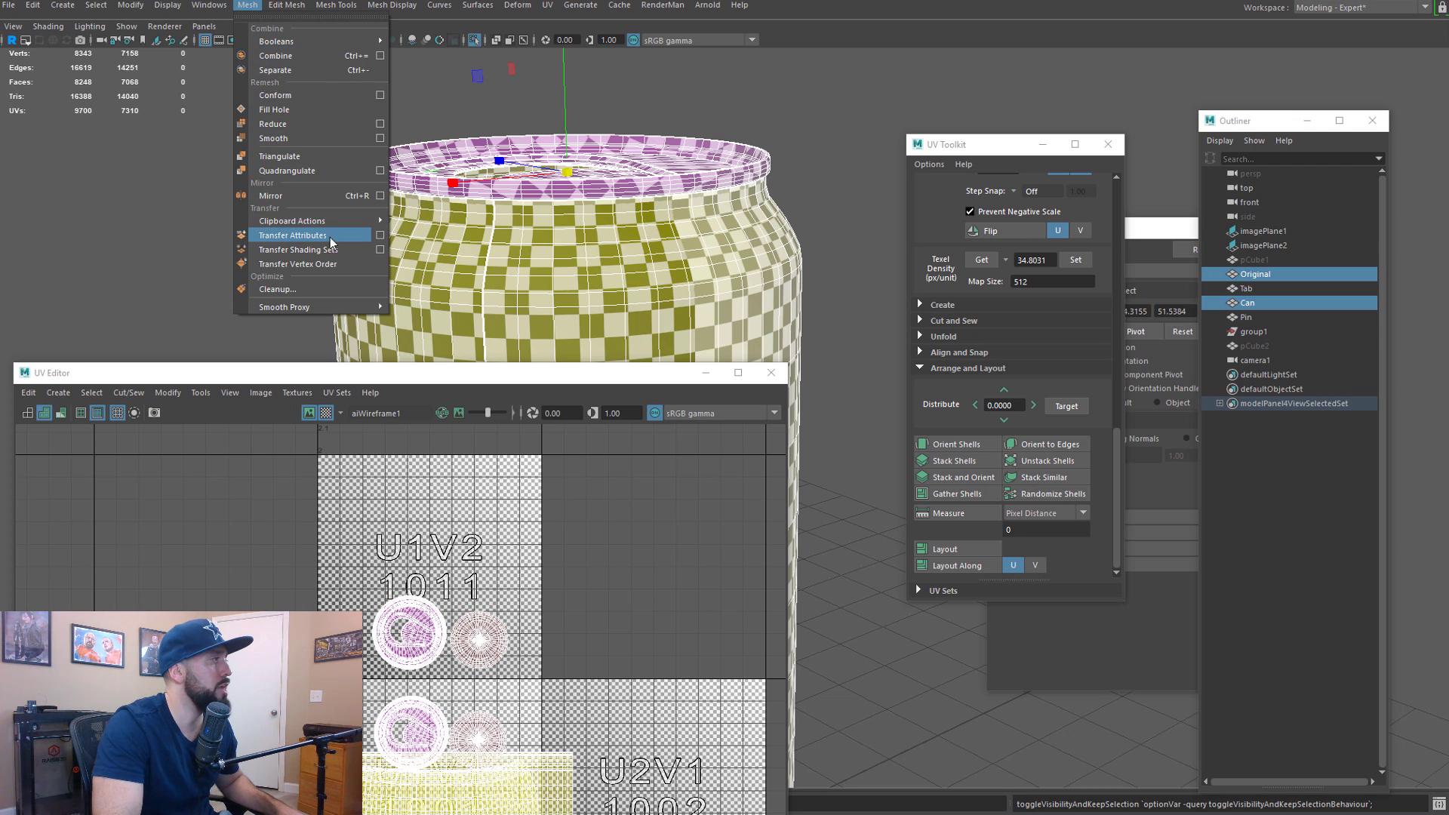
{"action": "left_click", "coordinate": [380, 235]}
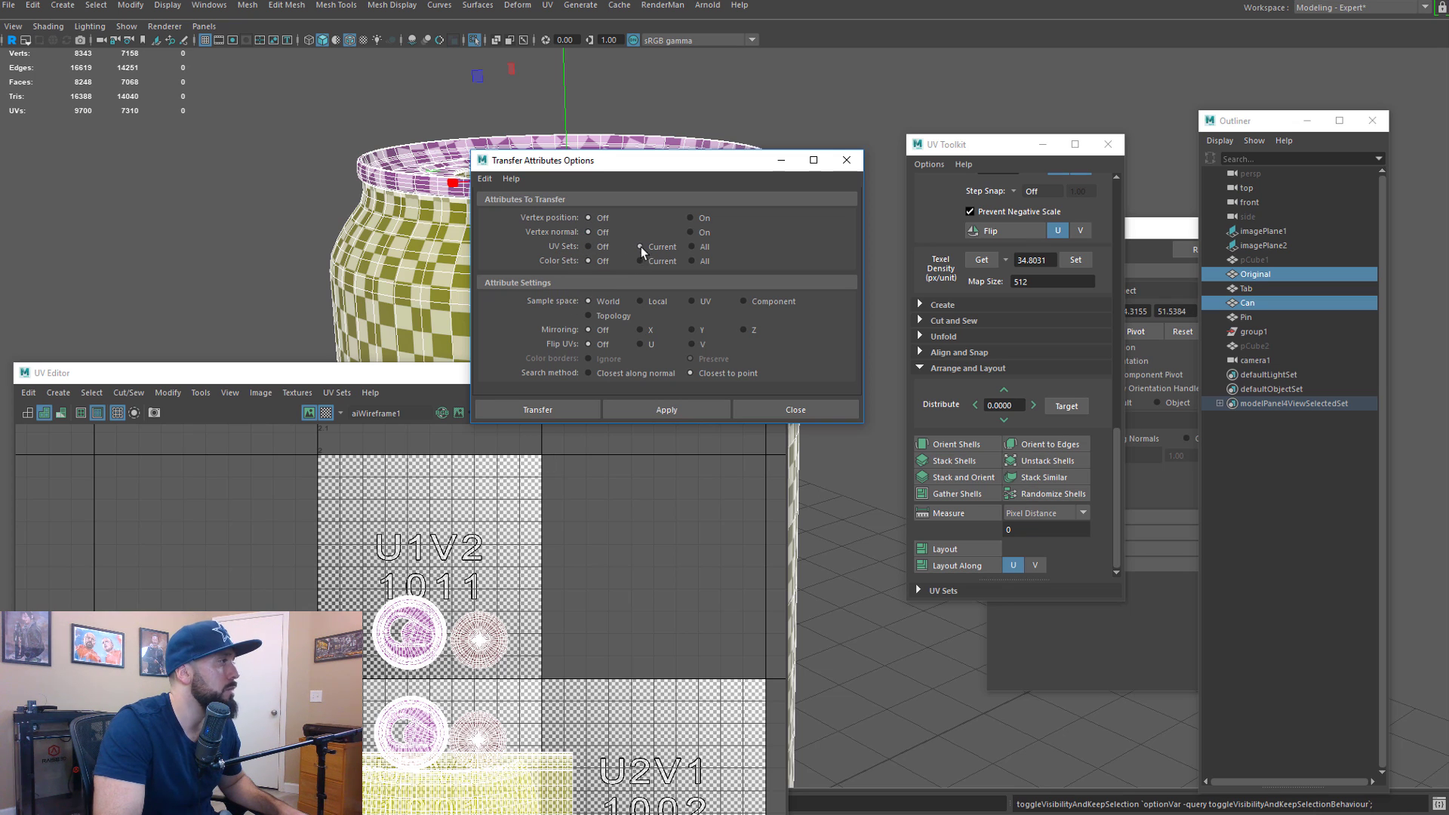
{"action": "left_click", "coordinate": [485, 178]}
{"action": "left_click", "coordinate": [498, 207]}
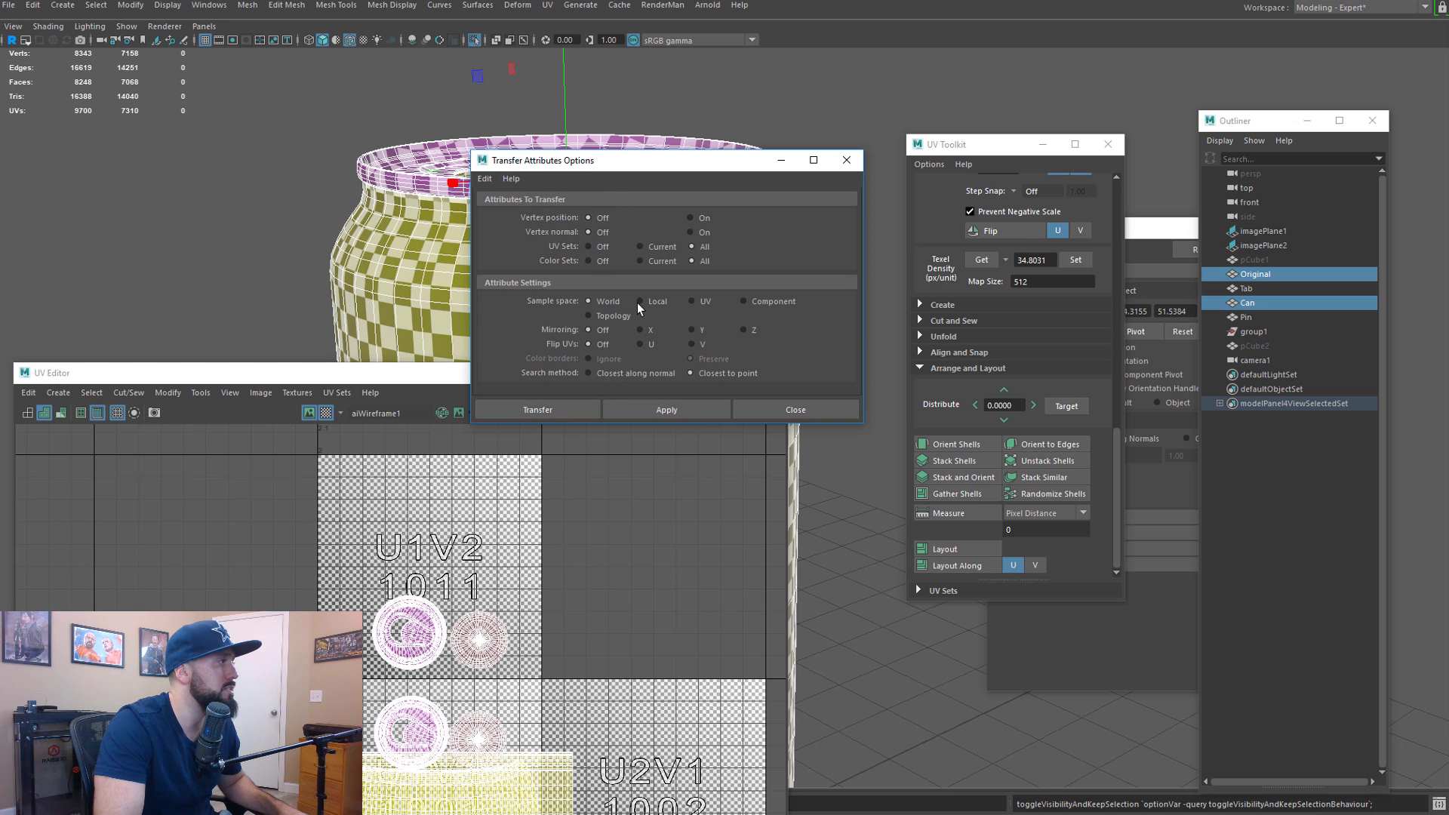
{"action": "left_click", "coordinate": [640, 247]}
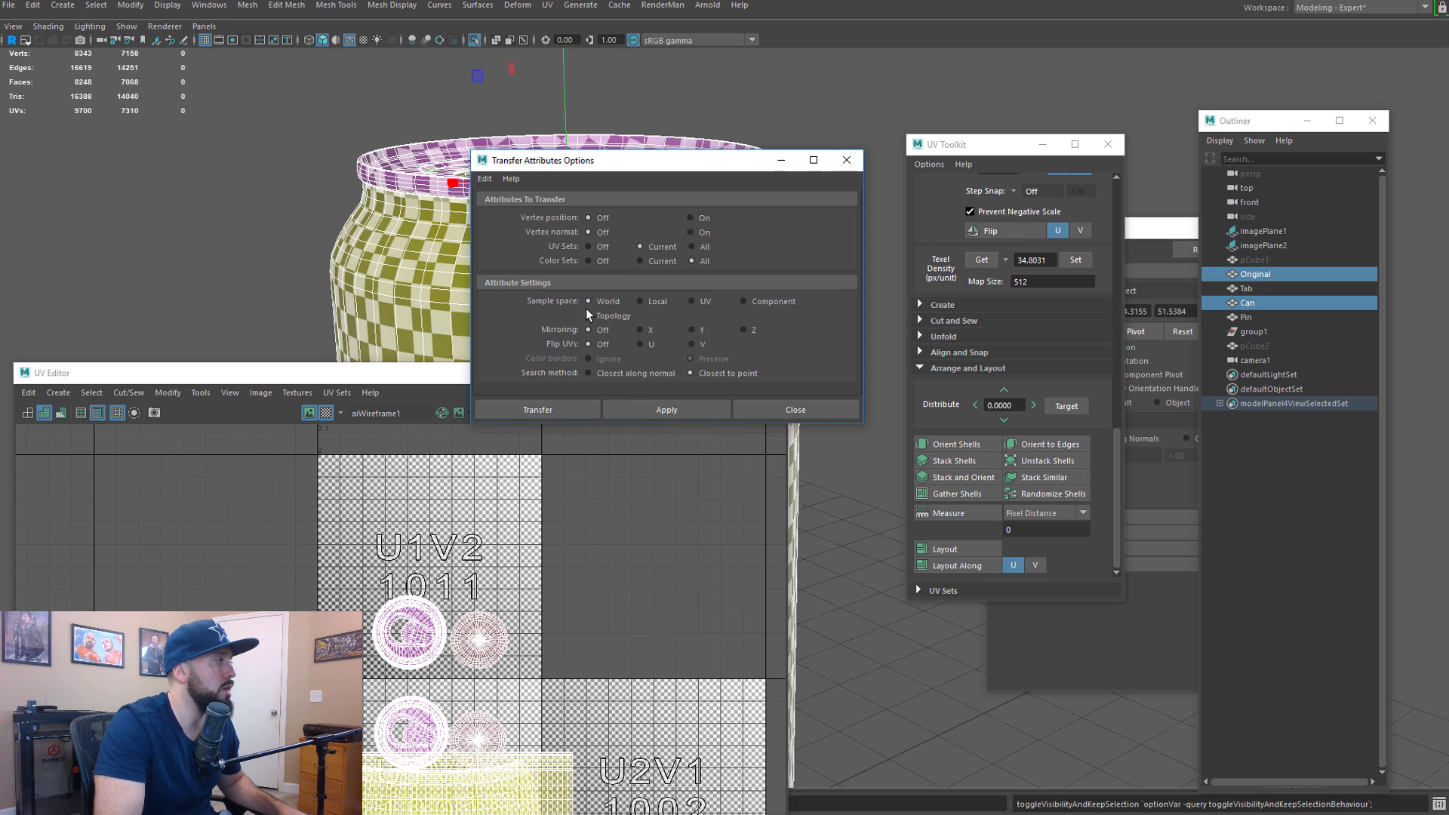
{"action": "left_click", "coordinate": [550, 410]}
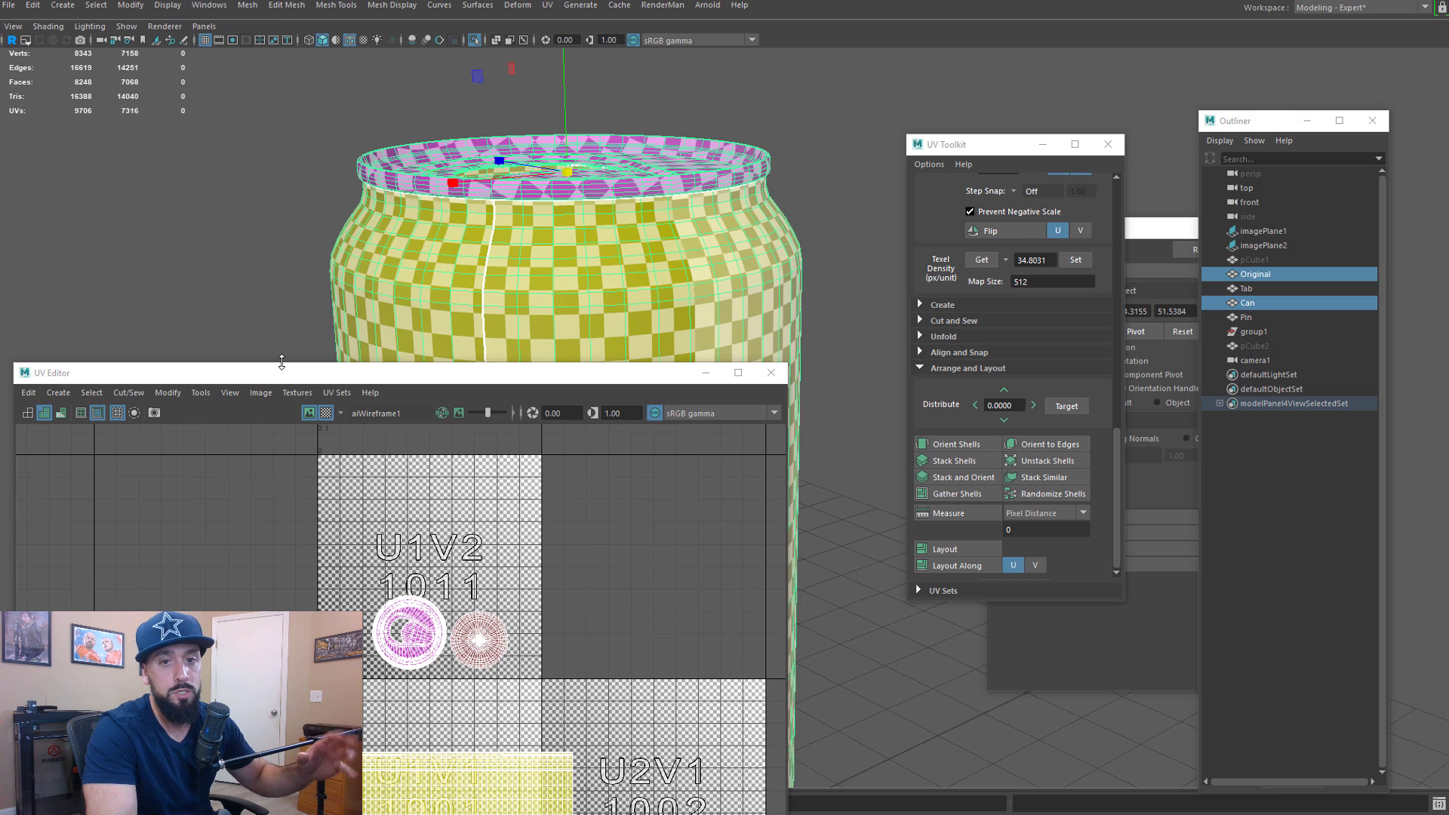
Move the UV Editor clear of the can and delete the construction history of Original and Can
{"action": "left_click_drag", "start_coordinate": [282, 367], "coordinate": [501, 552]}
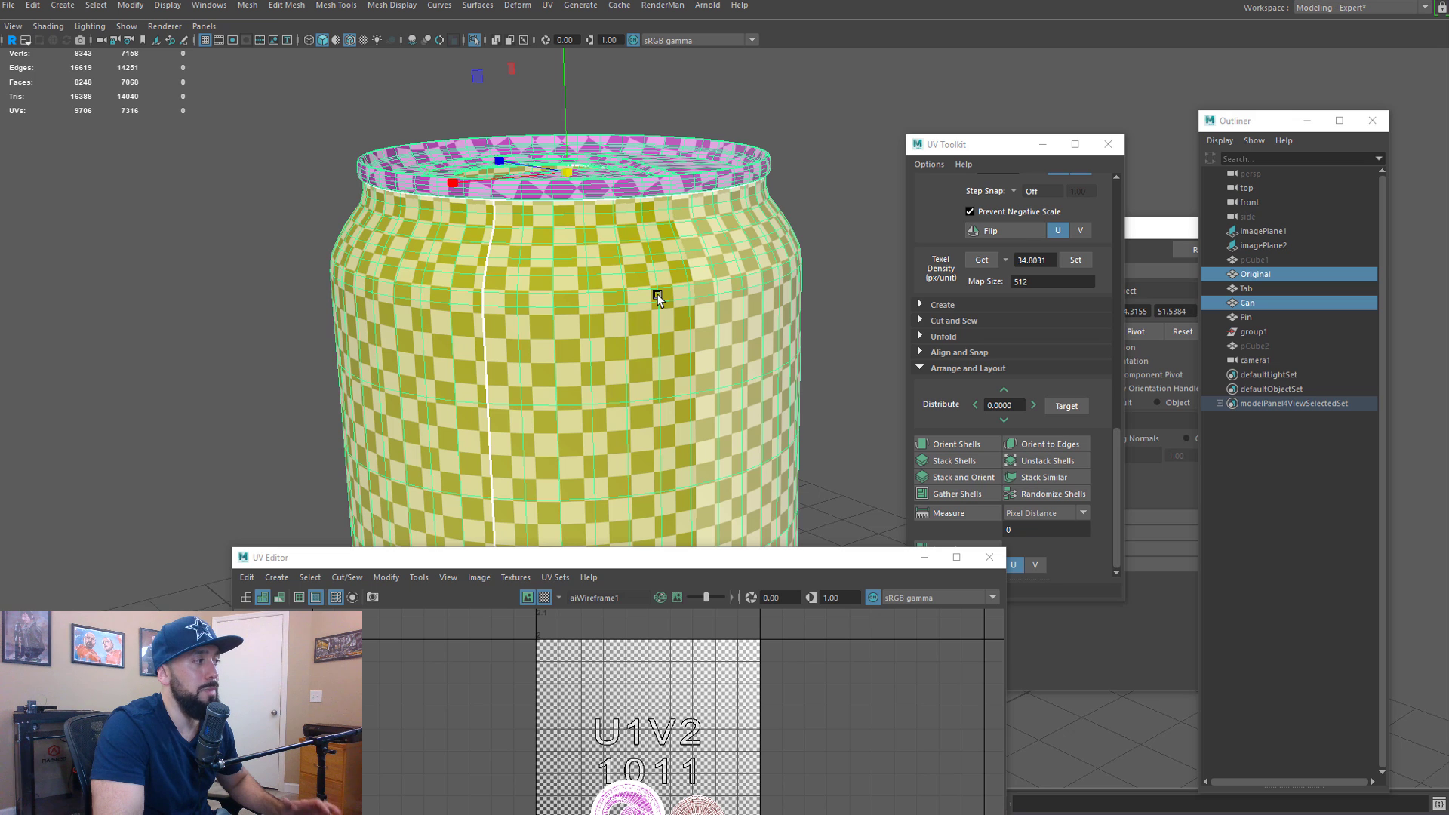
{"action": "left_click", "coordinate": [33, 5]}
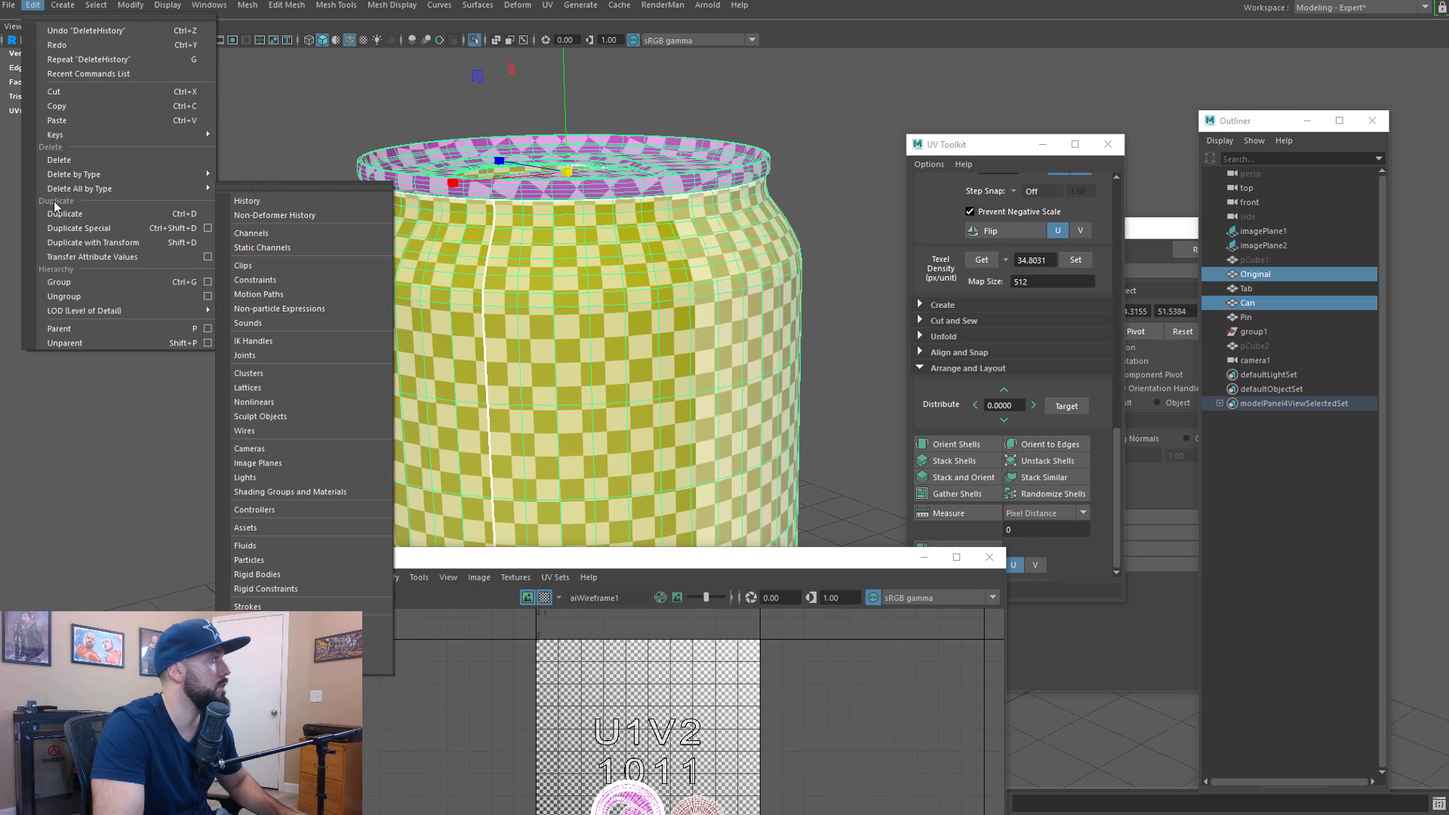
{"action": "mouse_move", "coordinate": [68, 175]}
{"action": "left_click", "coordinate": [246, 186]}
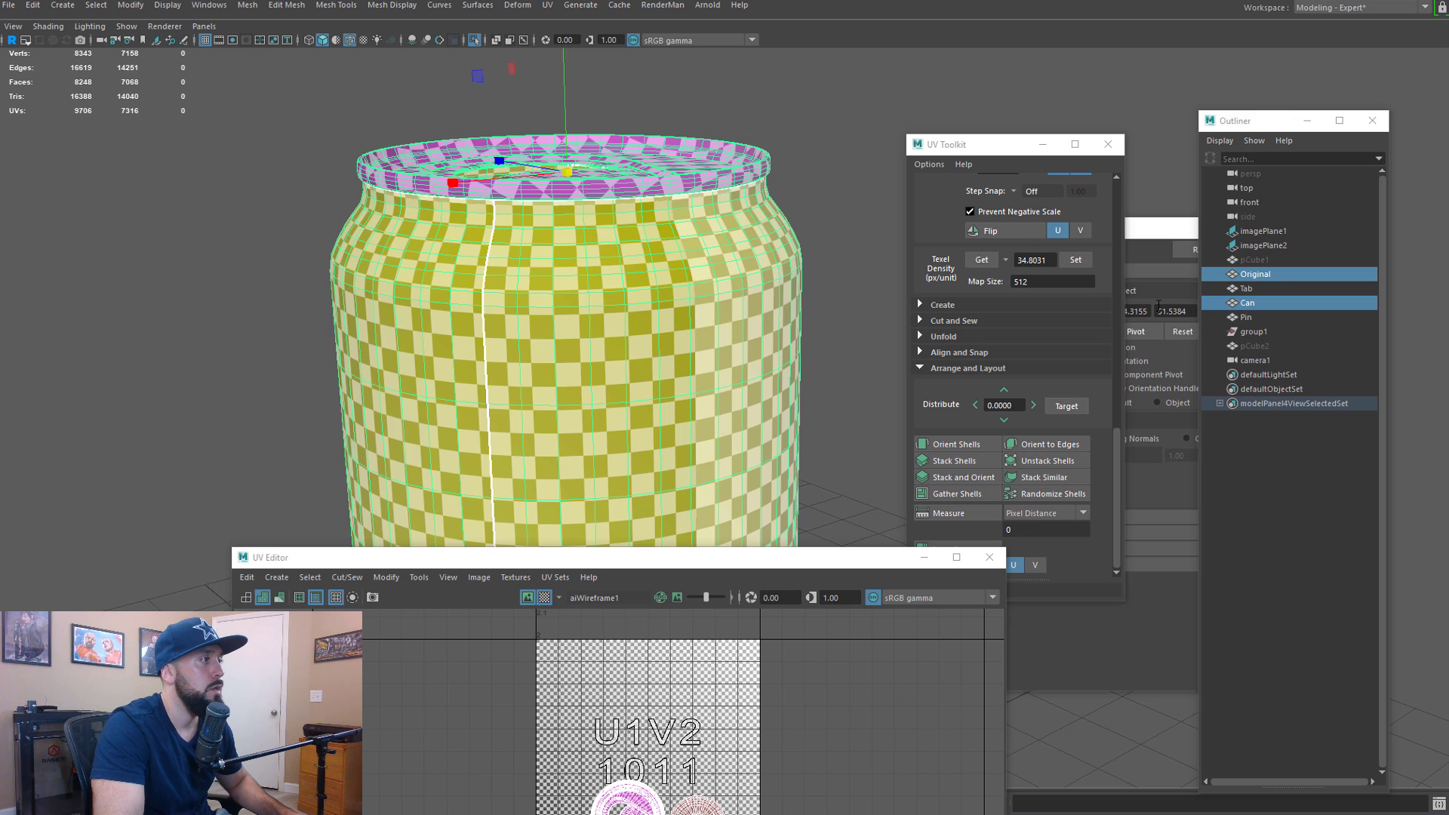
Compare the Original and Can objects, delete Can, and leave Original selected
{"action": "left_click", "coordinate": [1257, 270]}
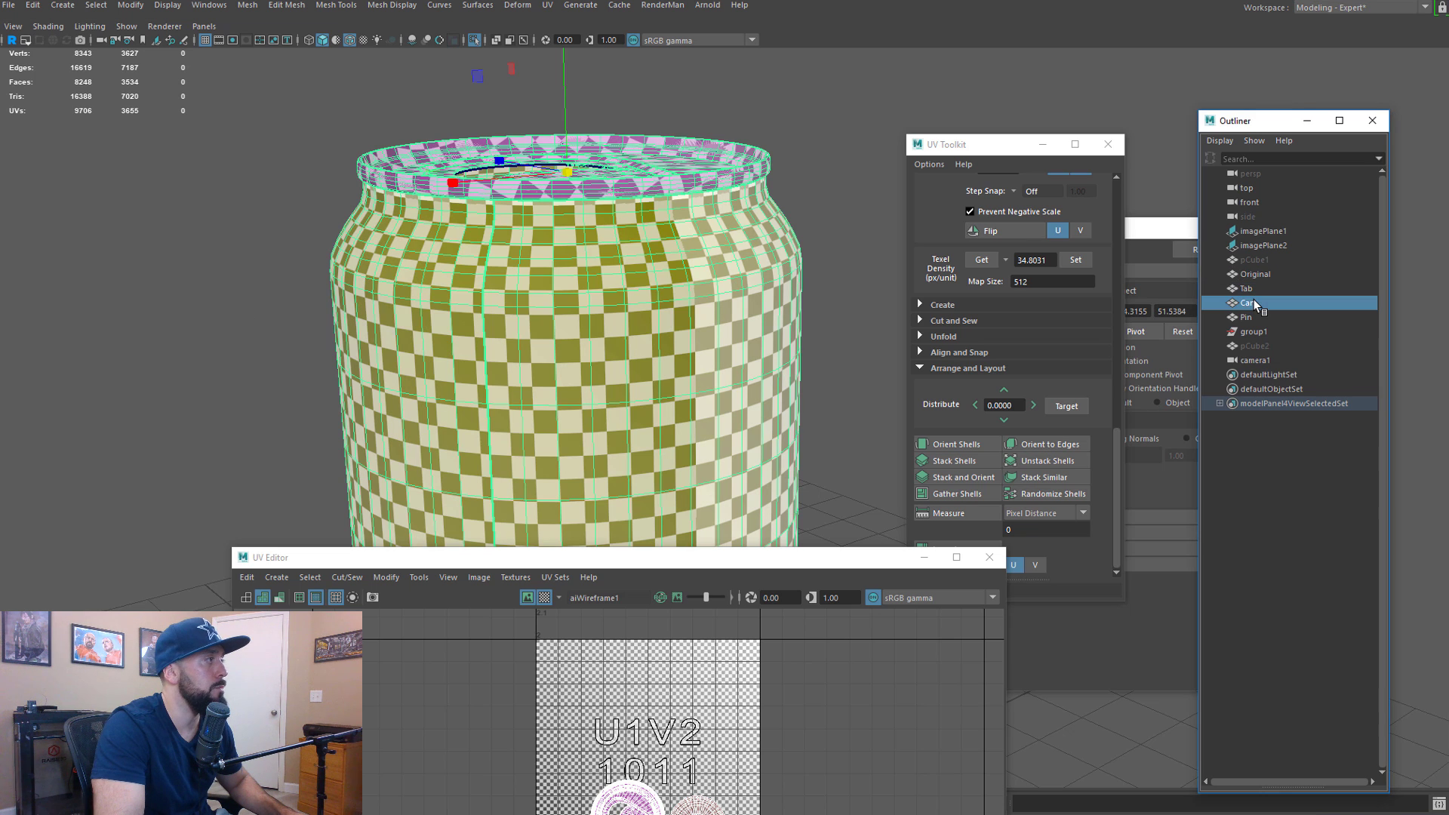
{"action": "left_click", "coordinate": [1253, 299]}
{"action": "left_click", "coordinate": [1262, 273]}
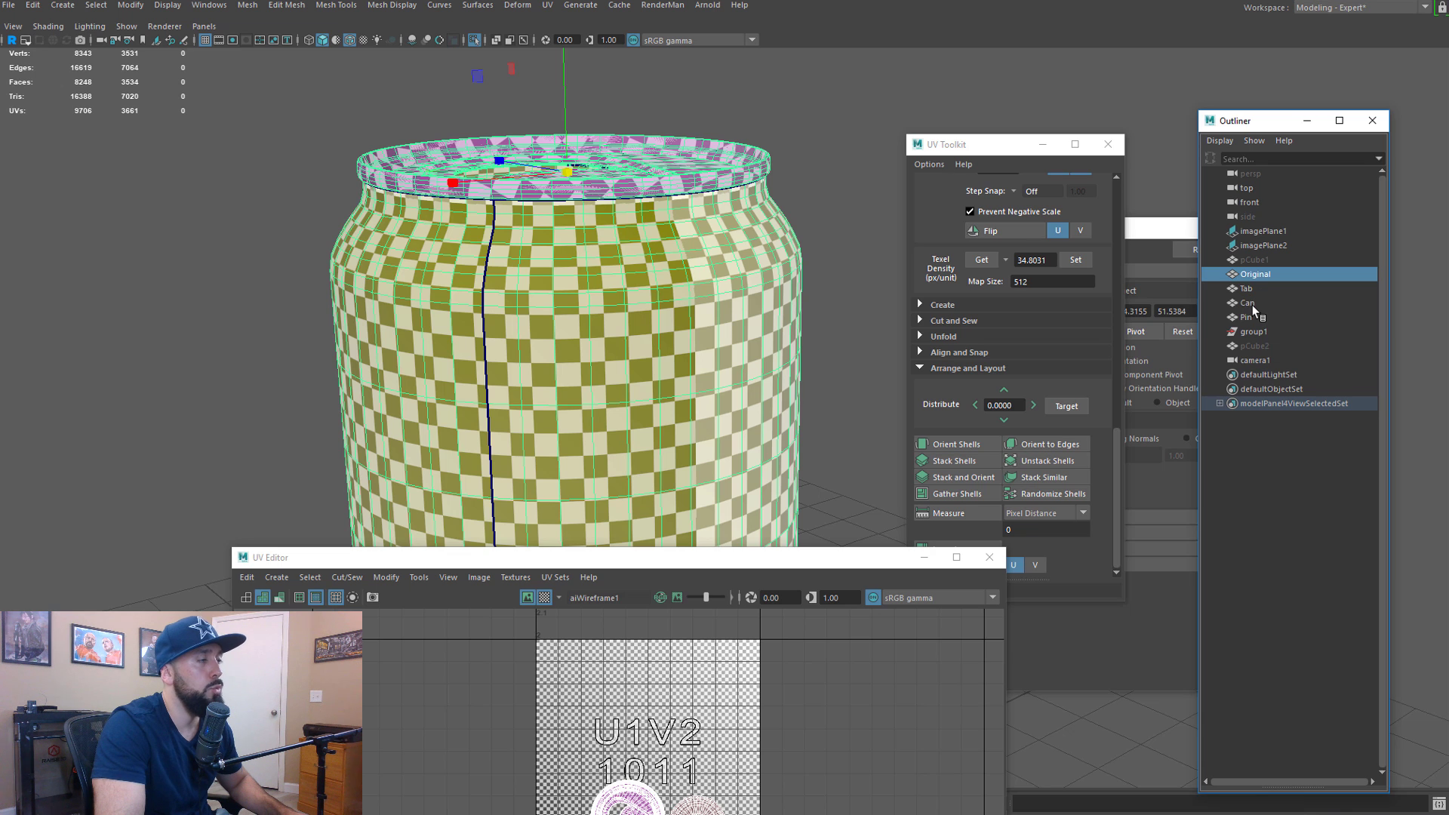
{"action": "left_click", "coordinate": [1252, 305]}
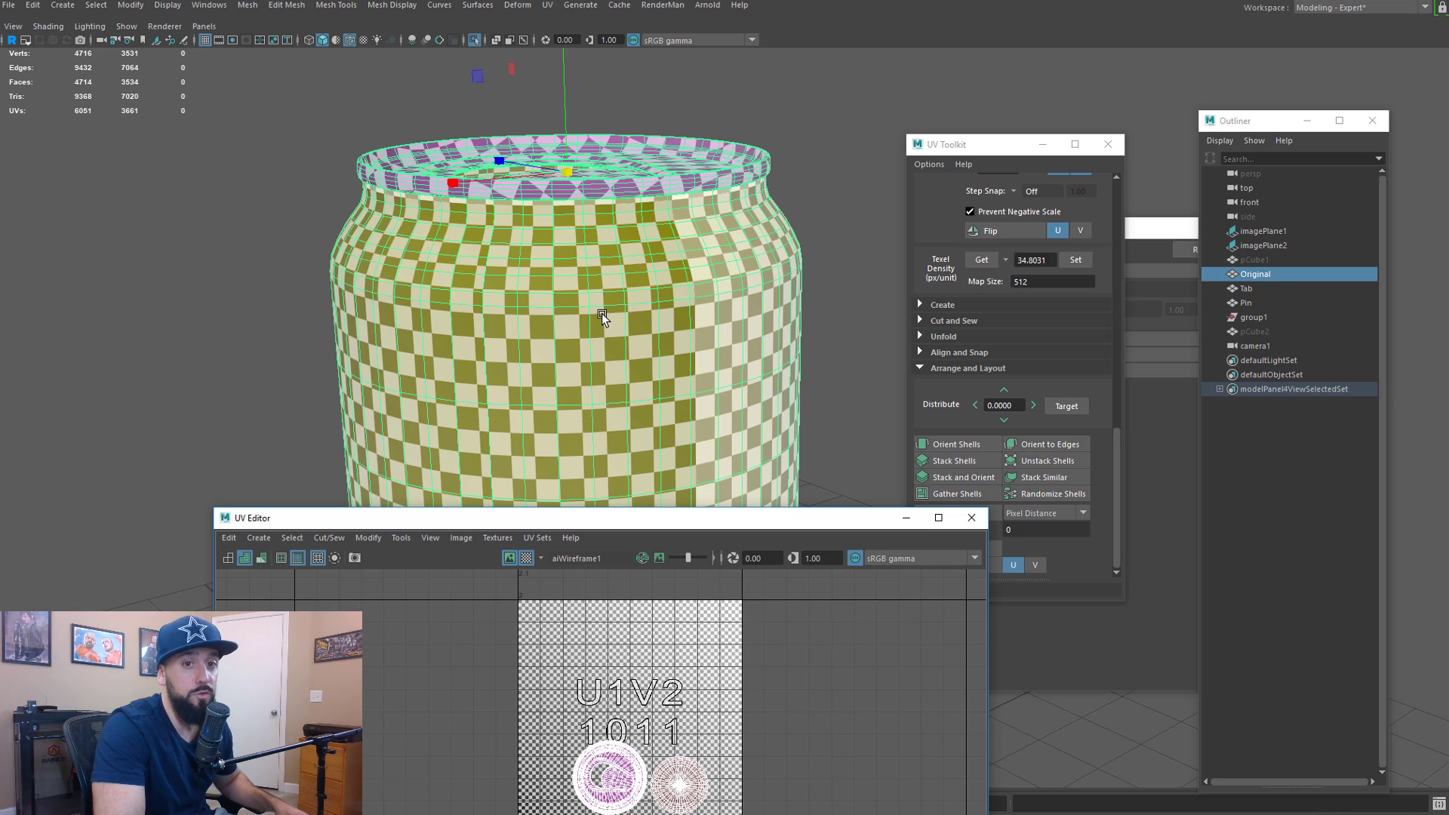
Select the faces of all three UV shells of Original and pack them into the U1V1 tile with Layout UVs
{"action": "left_click_drag", "start_coordinate": [631, 517], "coordinate": [502, 231]}
{"action": "right_click_drag", "start_coordinate": [466, 452], "coordinate": [336, 382]}
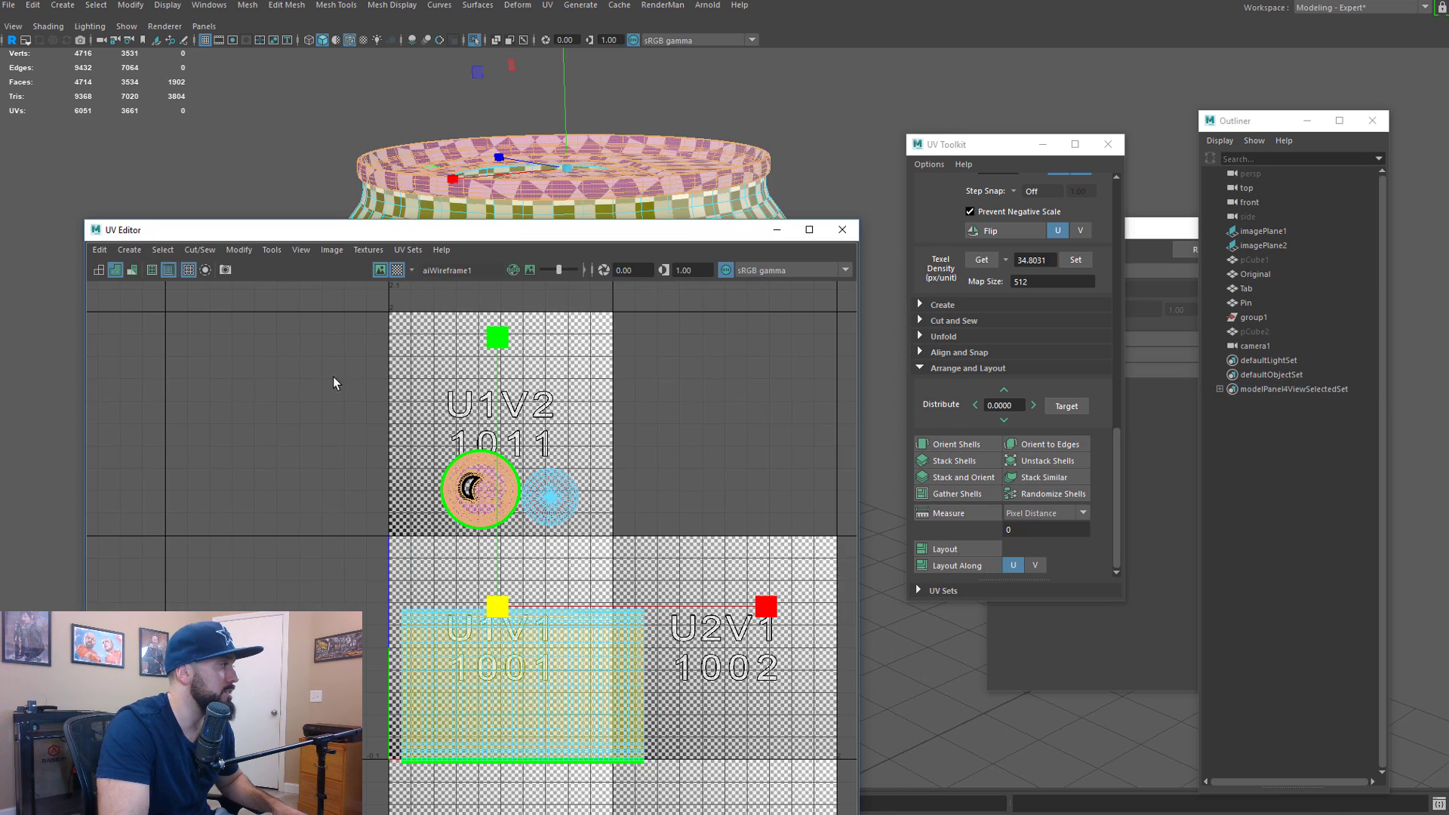
{"action": "left_click_drag", "start_coordinate": [271, 391], "coordinate": [666, 672]}
{"action": "right_click", "coordinate": [528, 675], "text": "shift"}
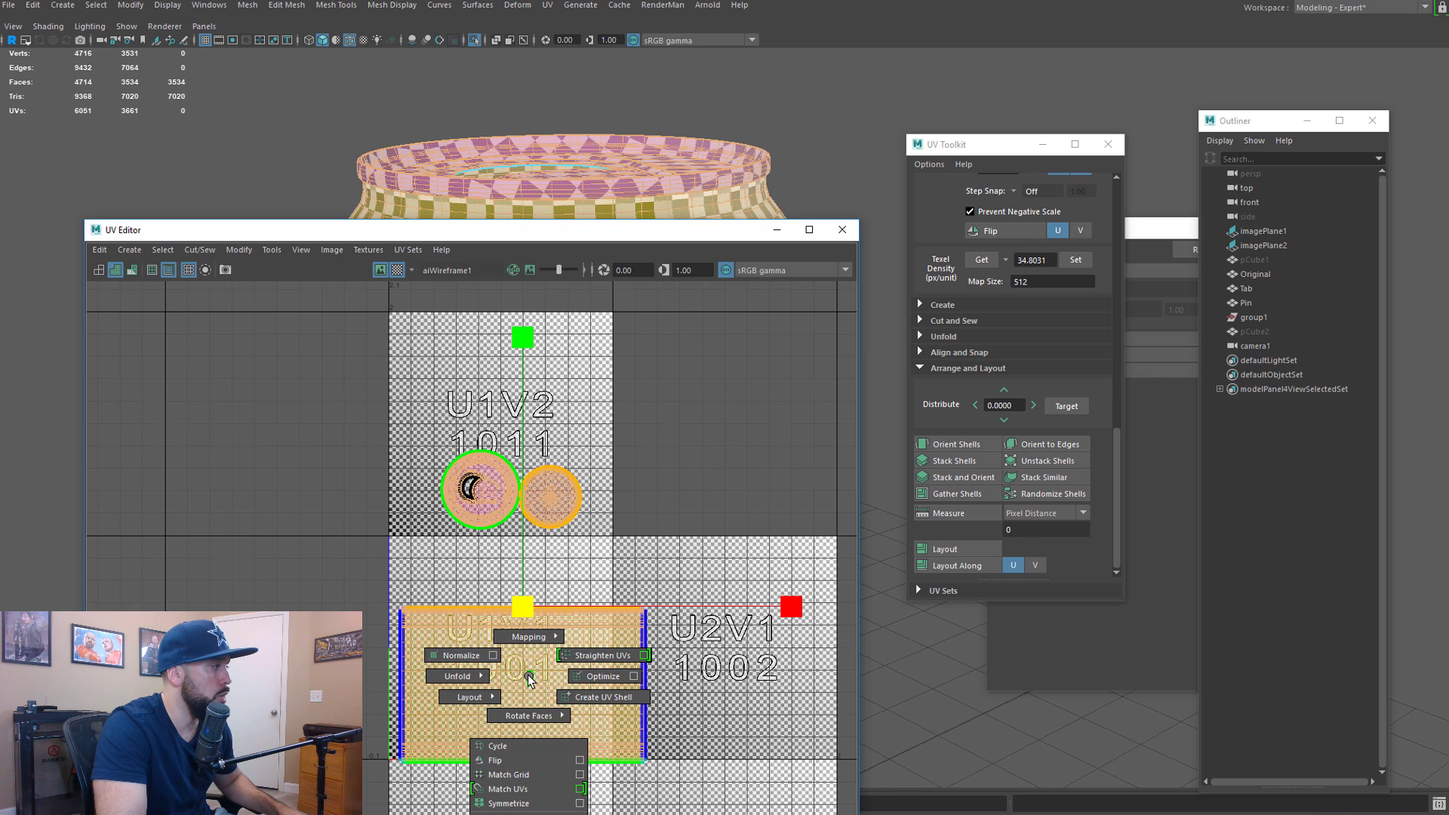
{"action": "mouse_move", "coordinate": [457, 695]}
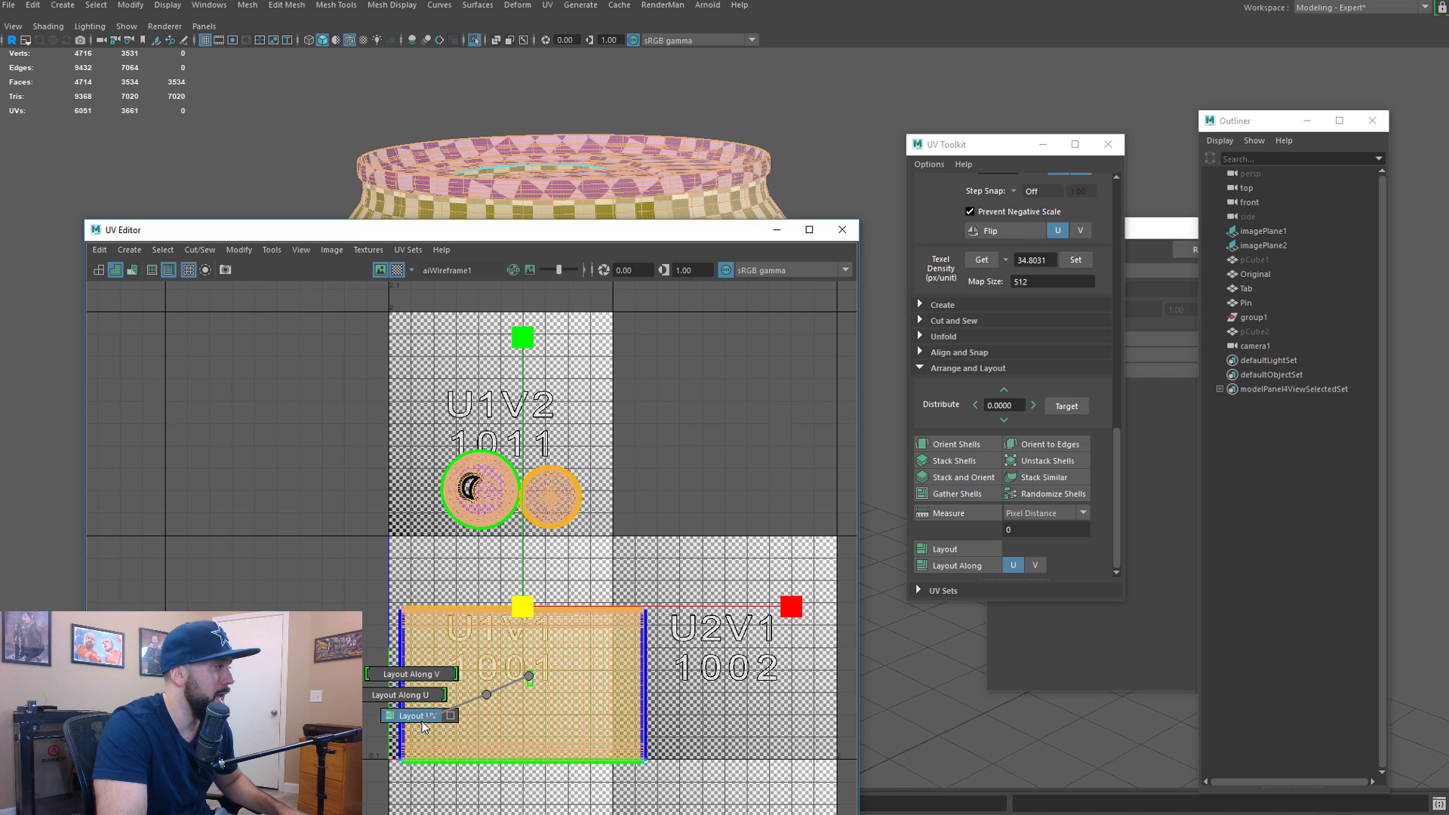
{"action": "right_click_drag", "start_coordinate": [423, 724], "coordinate": [422, 724]}
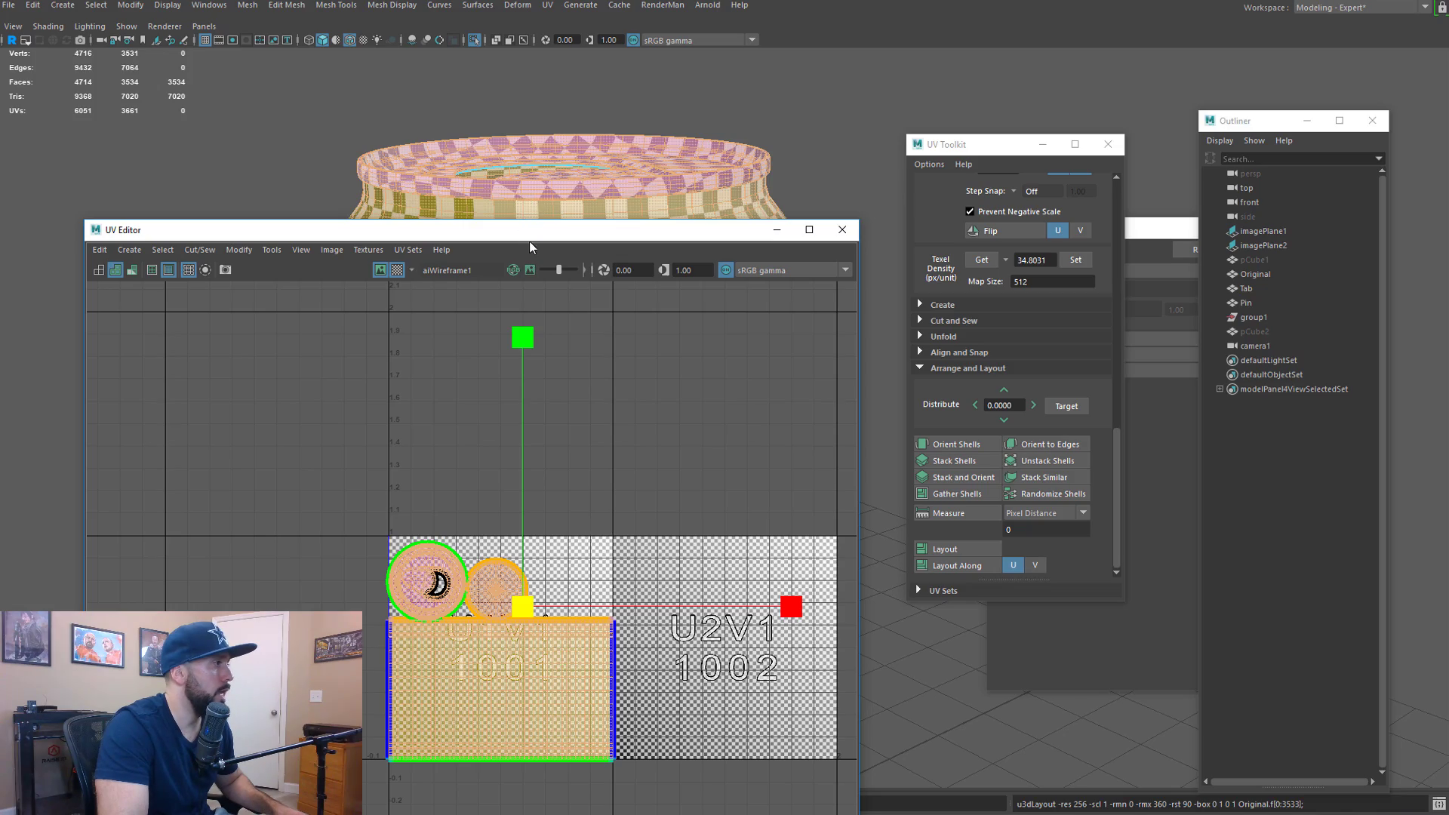
Examine the checker pattern on the can's lid, base and body after the layout
{"action": "left_click_drag", "start_coordinate": [528, 219], "coordinate": [1147, 79]}
{"action": "left_click_drag", "start_coordinate": [283, 328], "coordinate": [284, 362], "text": "alt"}
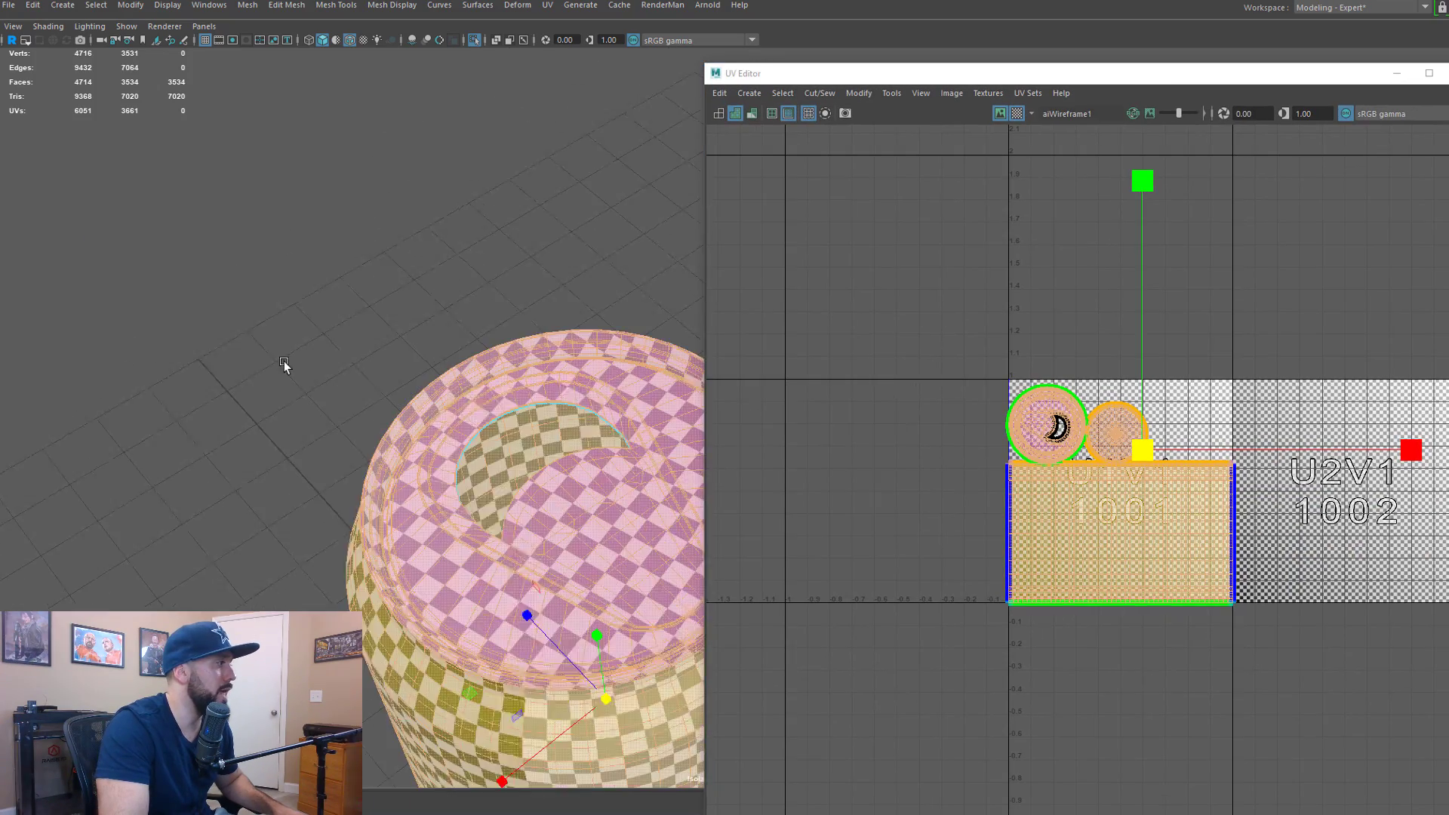
{"action": "middle_click_drag", "start_coordinate": [284, 362], "coordinate": [295, 397], "text": "alt"}
{"action": "right_click_drag", "start_coordinate": [295, 397], "coordinate": [508, 406], "text": "alt"}
{"action": "left_click_drag", "start_coordinate": [508, 405], "coordinate": [364, 416], "text": "alt"}
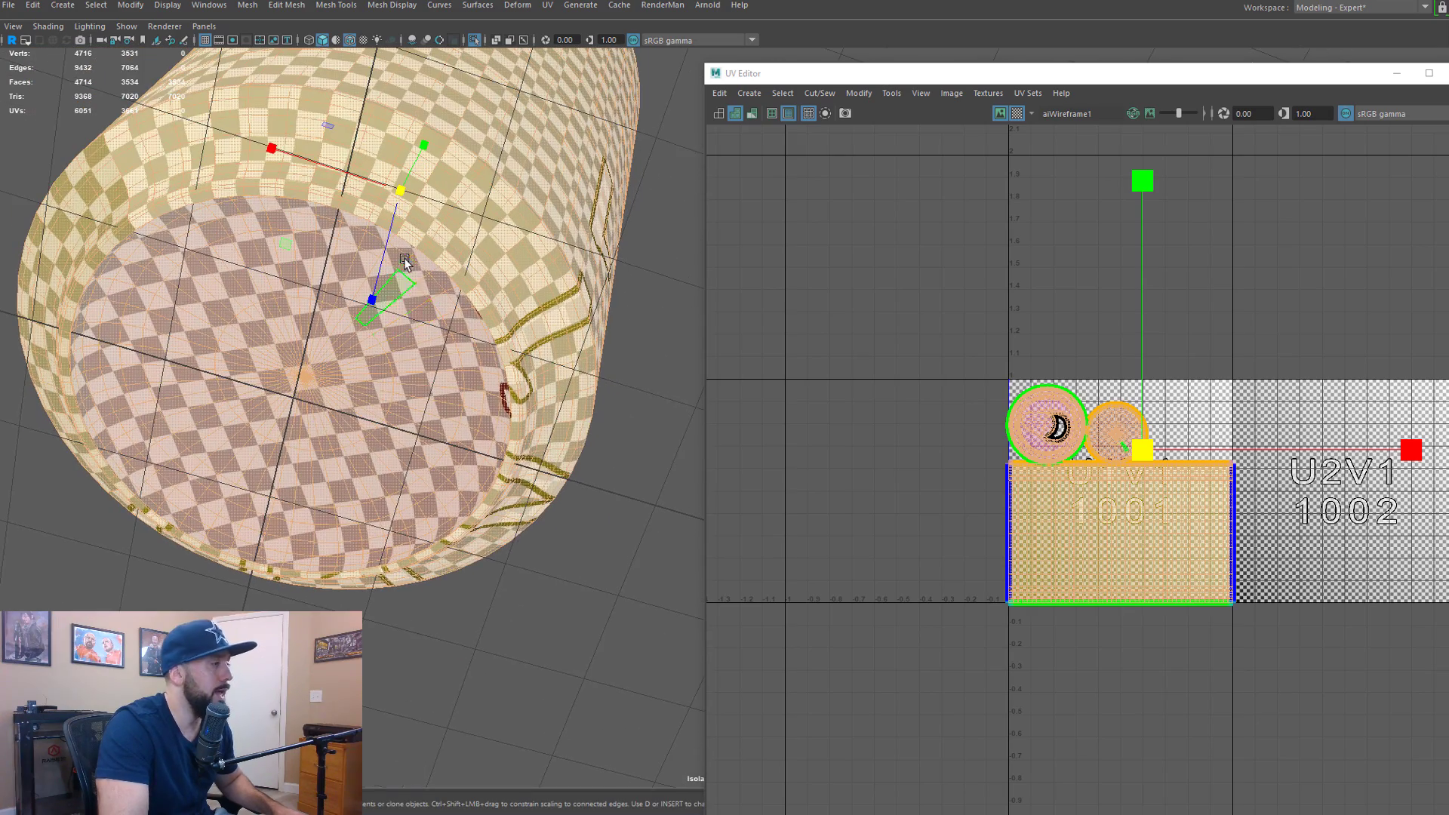
{"action": "left_click_drag", "start_coordinate": [404, 275], "coordinate": [372, 330], "text": "alt"}
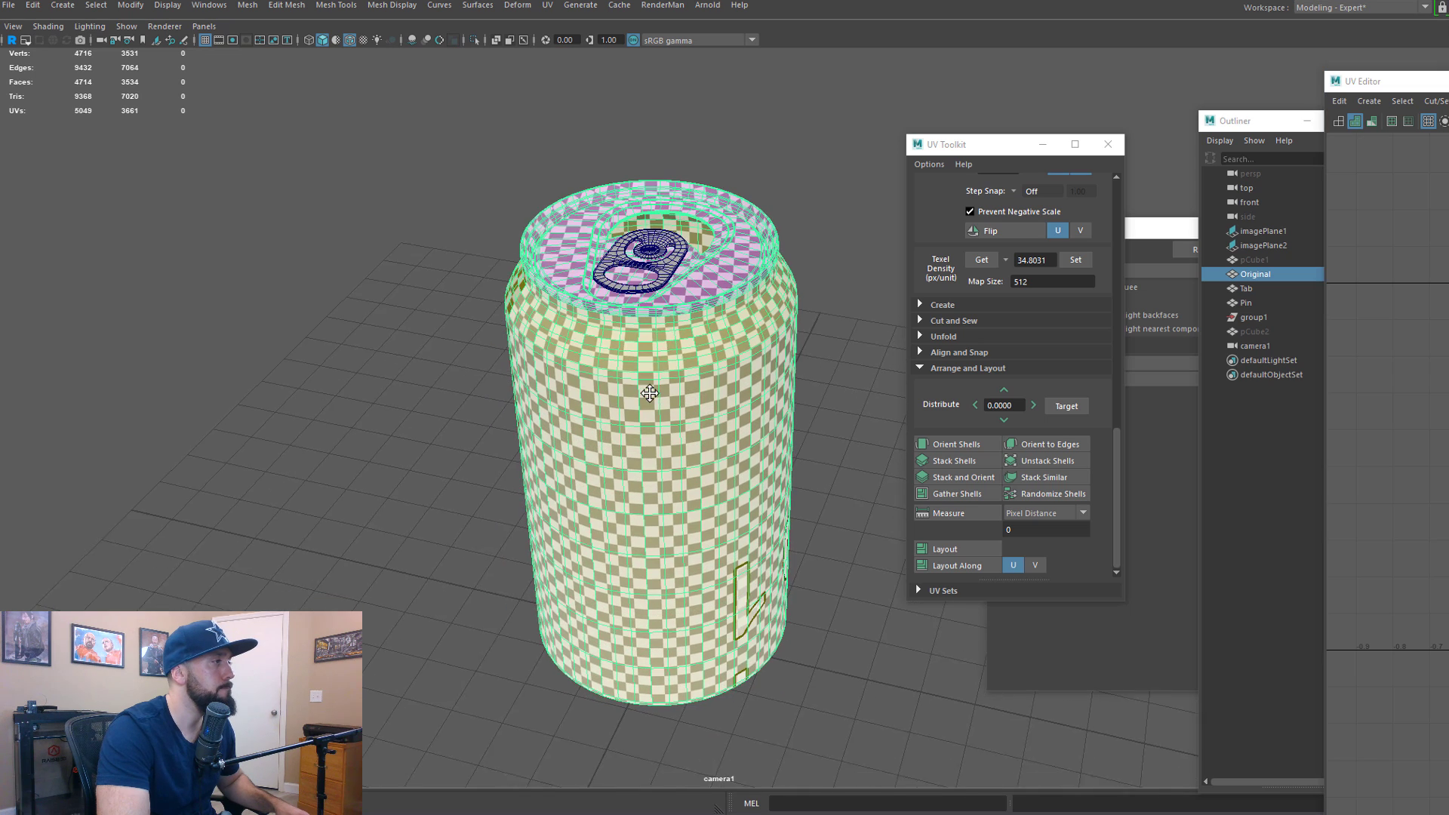
{"action": "middle_click_drag", "start_coordinate": [649, 393], "coordinate": [646, 387], "text": "alt"}
Bring back the UV Editor, select the can's body shell, and unfold it
{"action": "left_click_drag", "start_coordinate": [1448, 87], "coordinate": [543, 55]}
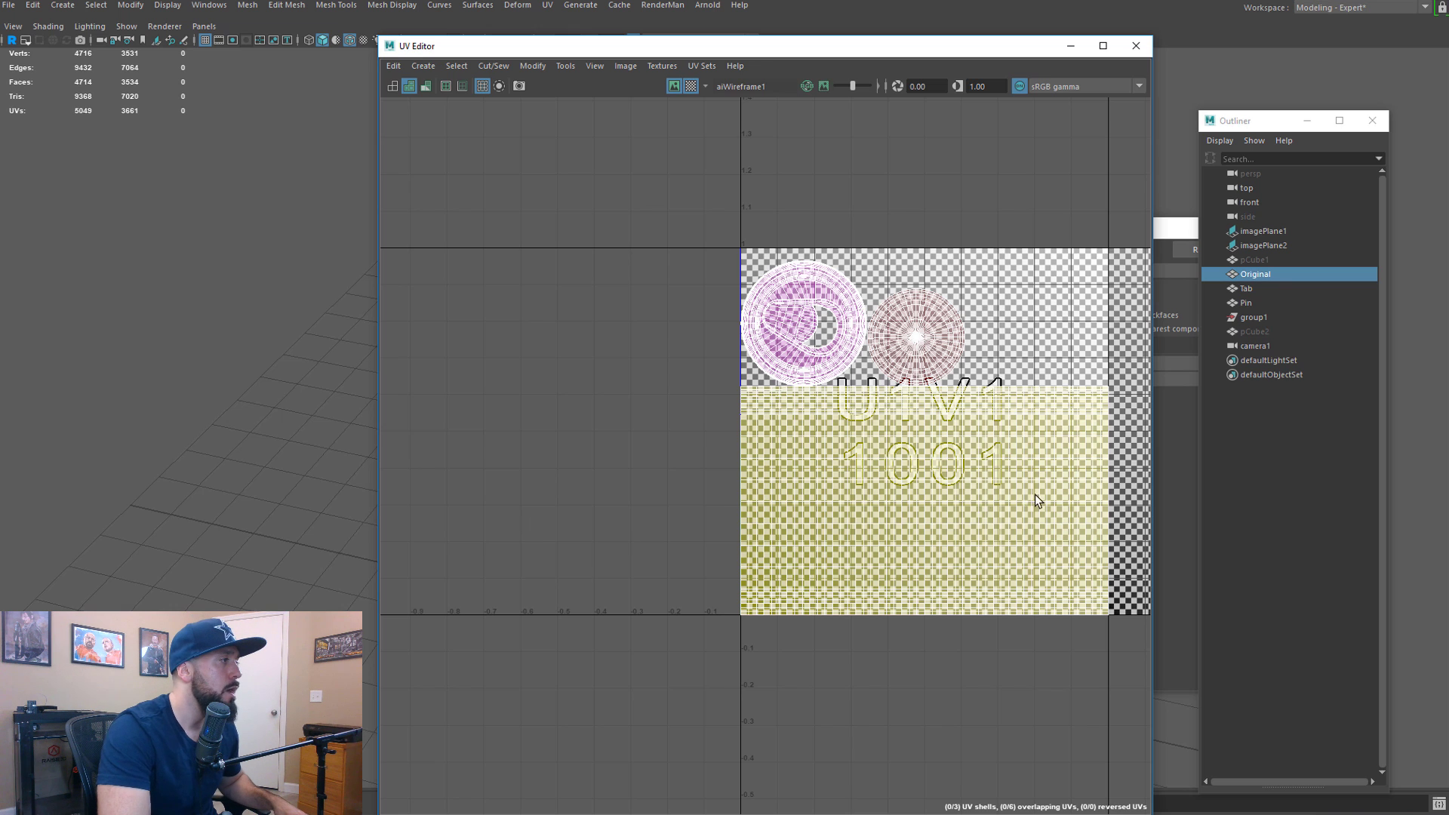
{"action": "right_click_drag", "start_coordinate": [916, 521], "coordinate": [892, 542]}
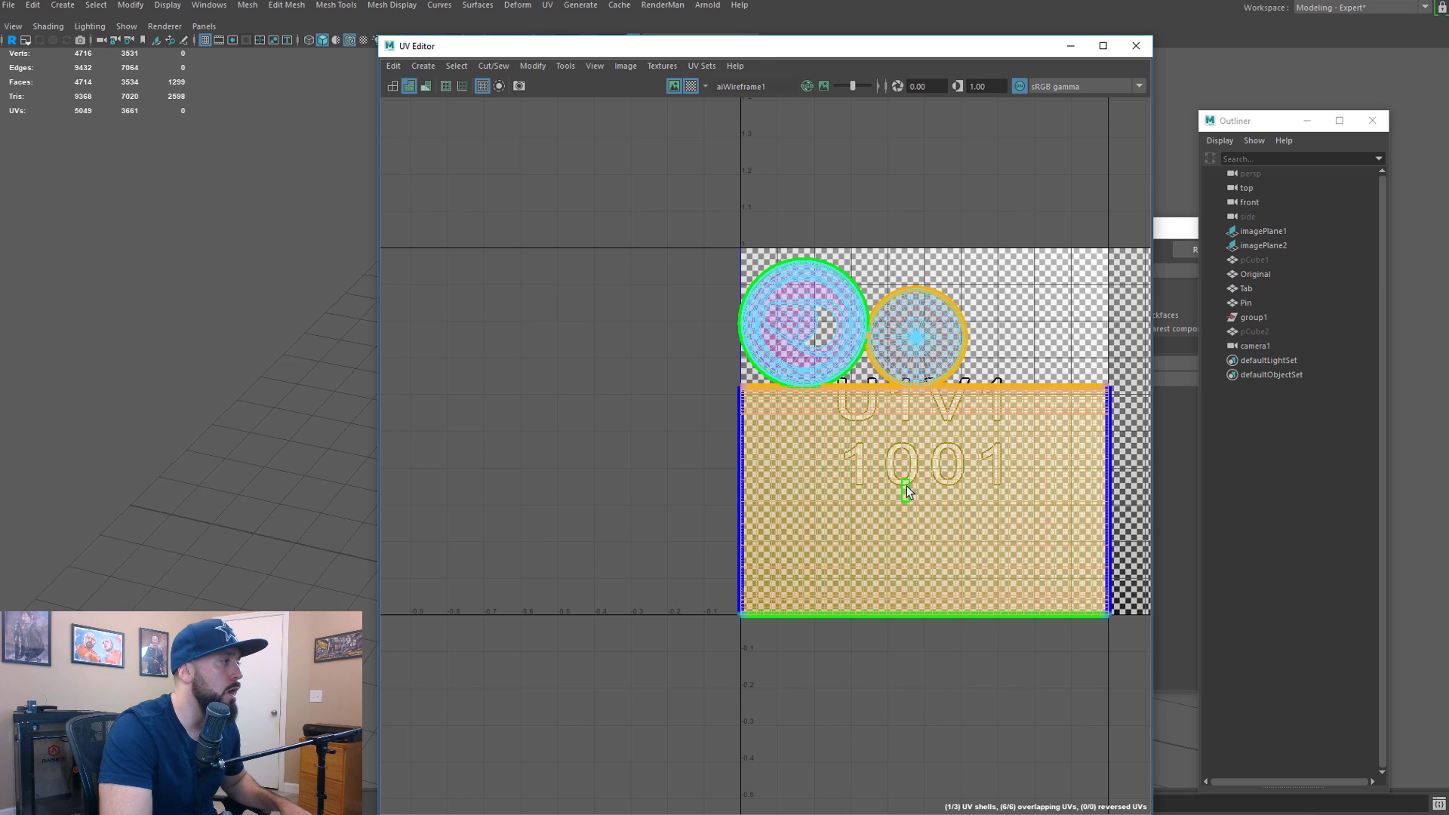
{"action": "right_click_drag", "start_coordinate": [907, 486], "coordinate": [729, 492]}
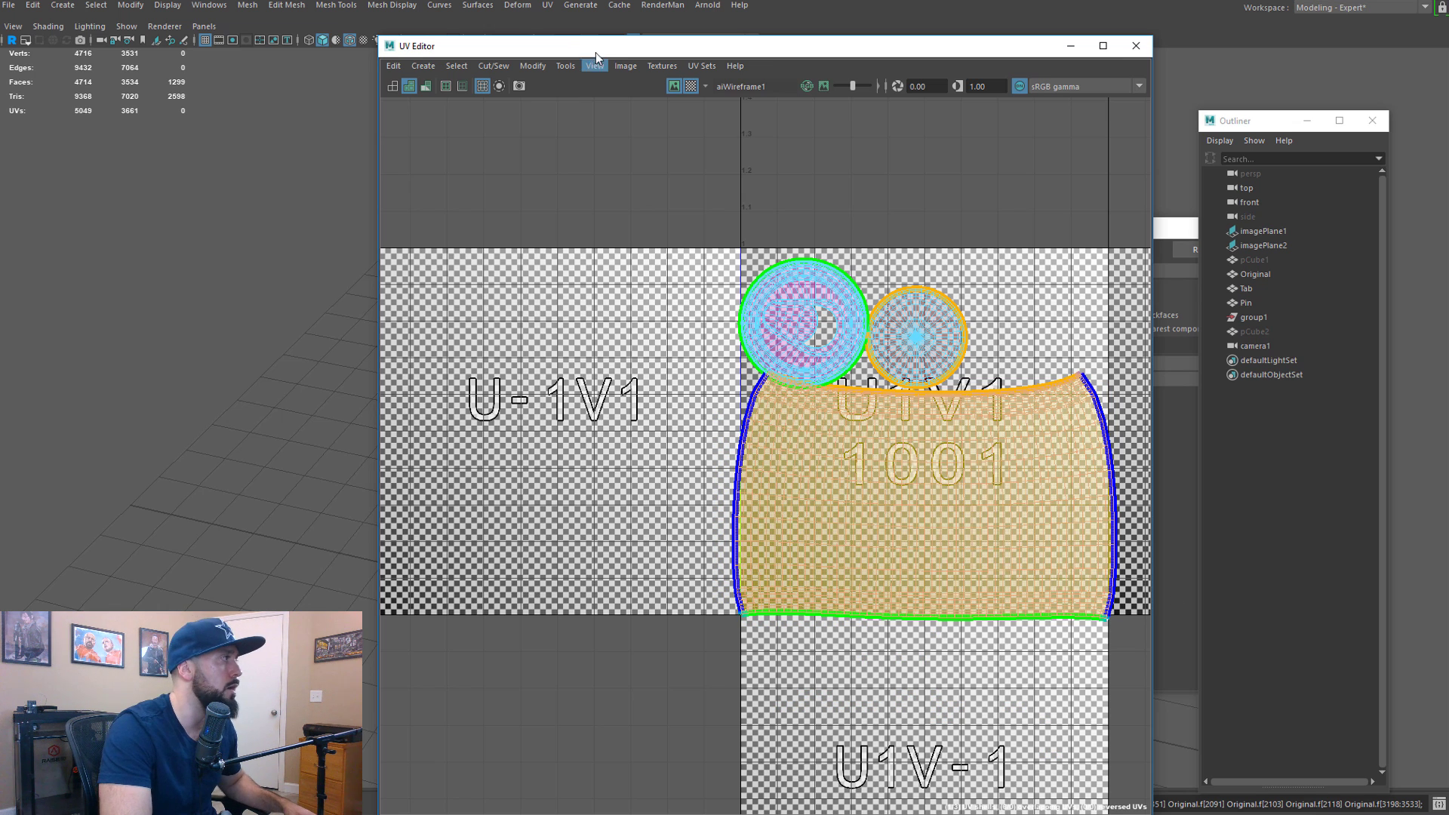
Examine the unfolded body shell's curved outline in the UV Editor using edge selection
{"action": "left_click_drag", "start_coordinate": [592, 43], "coordinate": [562, 25]}
{"action": "scroll", "coordinate": [1028, 487], "scroll_direction": "up", "scroll_amount": 3}
{"action": "scroll", "coordinate": [1008, 501], "scroll_direction": "up", "scroll_amount": 2}
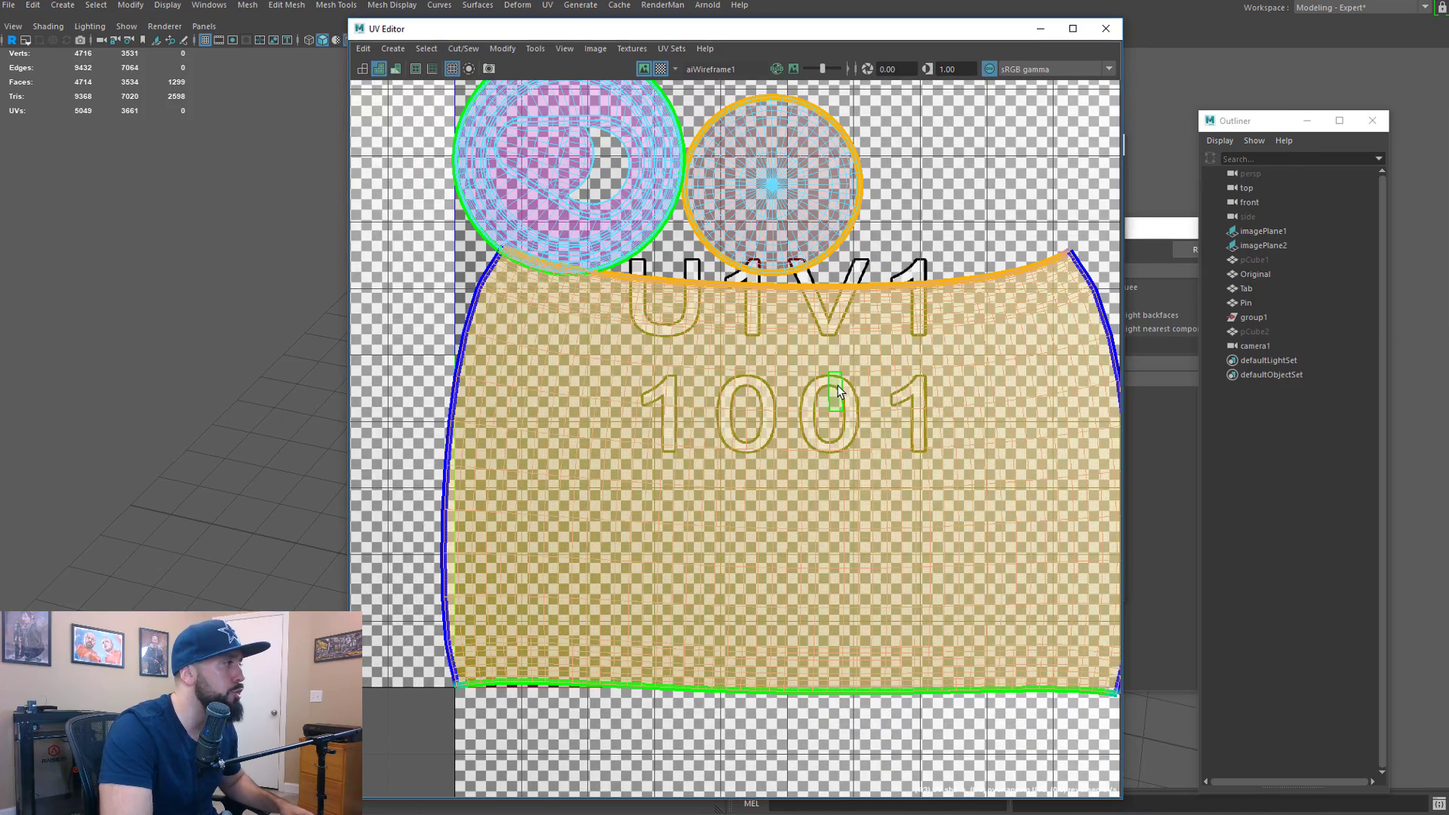
{"action": "right_click_drag", "start_coordinate": [834, 389], "coordinate": [834, 347]}
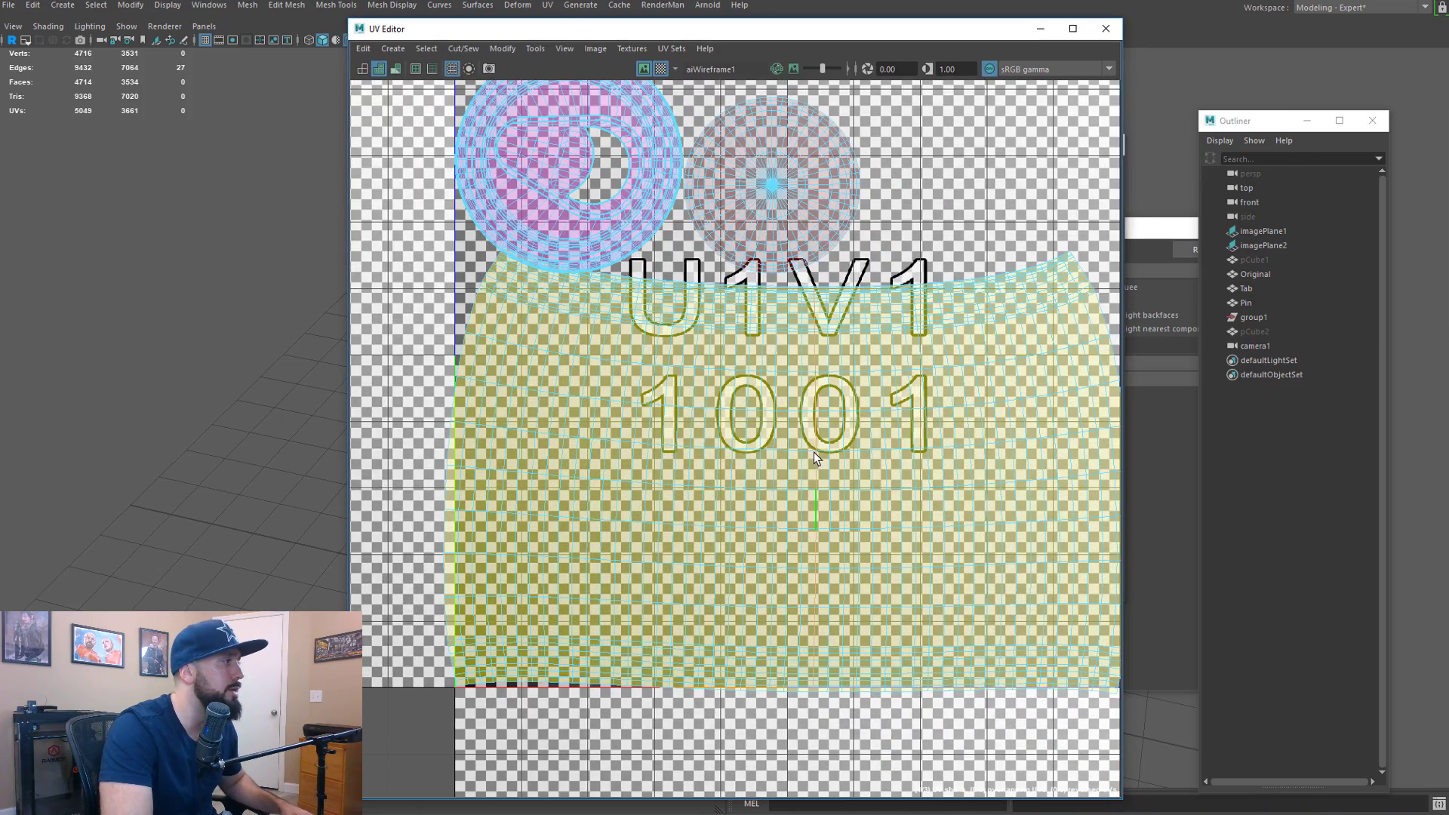
{"action": "middle_click_drag", "start_coordinate": [954, 537], "coordinate": [880, 591], "text": "alt"}
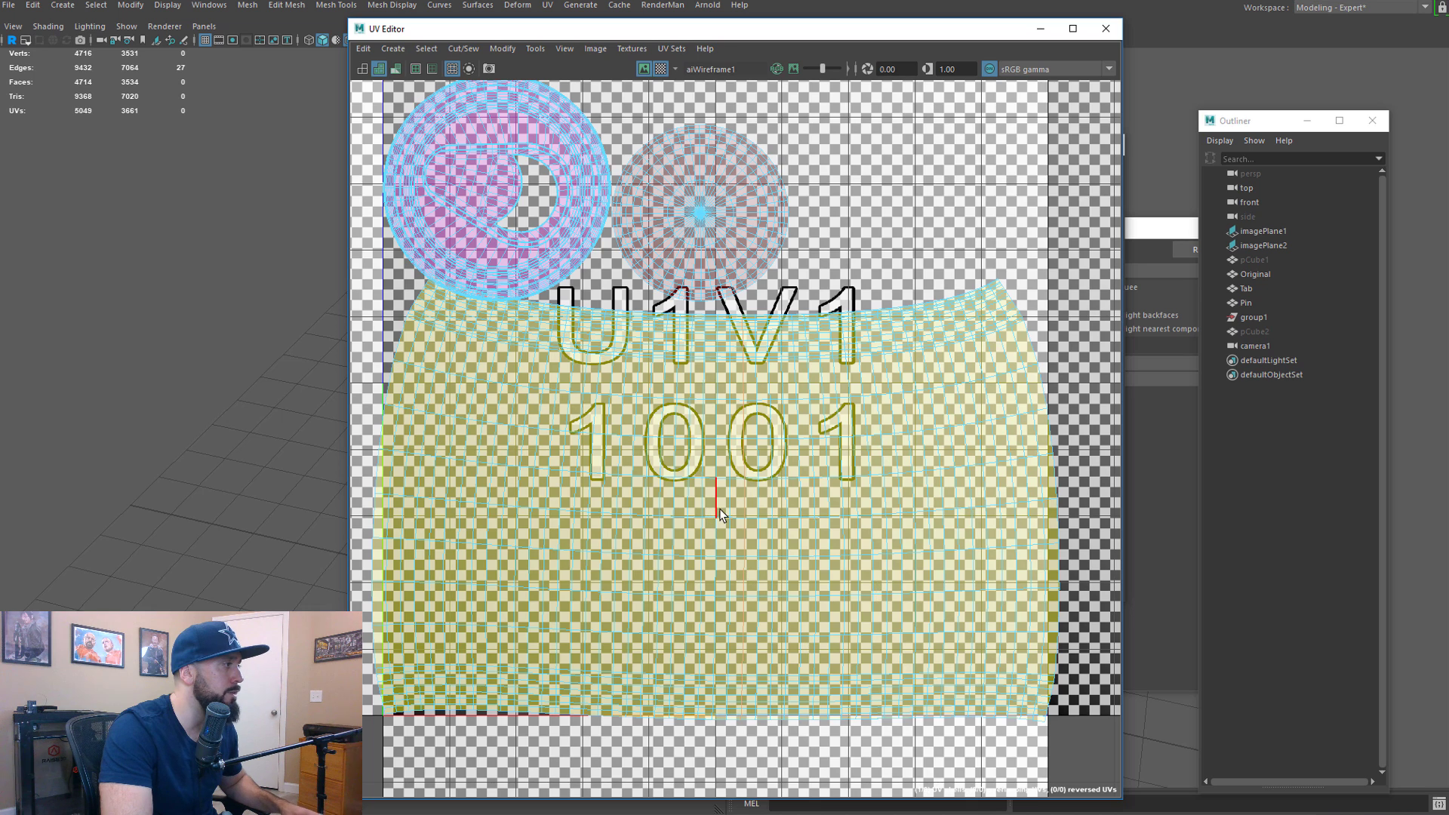
{"action": "right_click_drag", "start_coordinate": [743, 500], "coordinate": [801, 486], "text": "shift"}
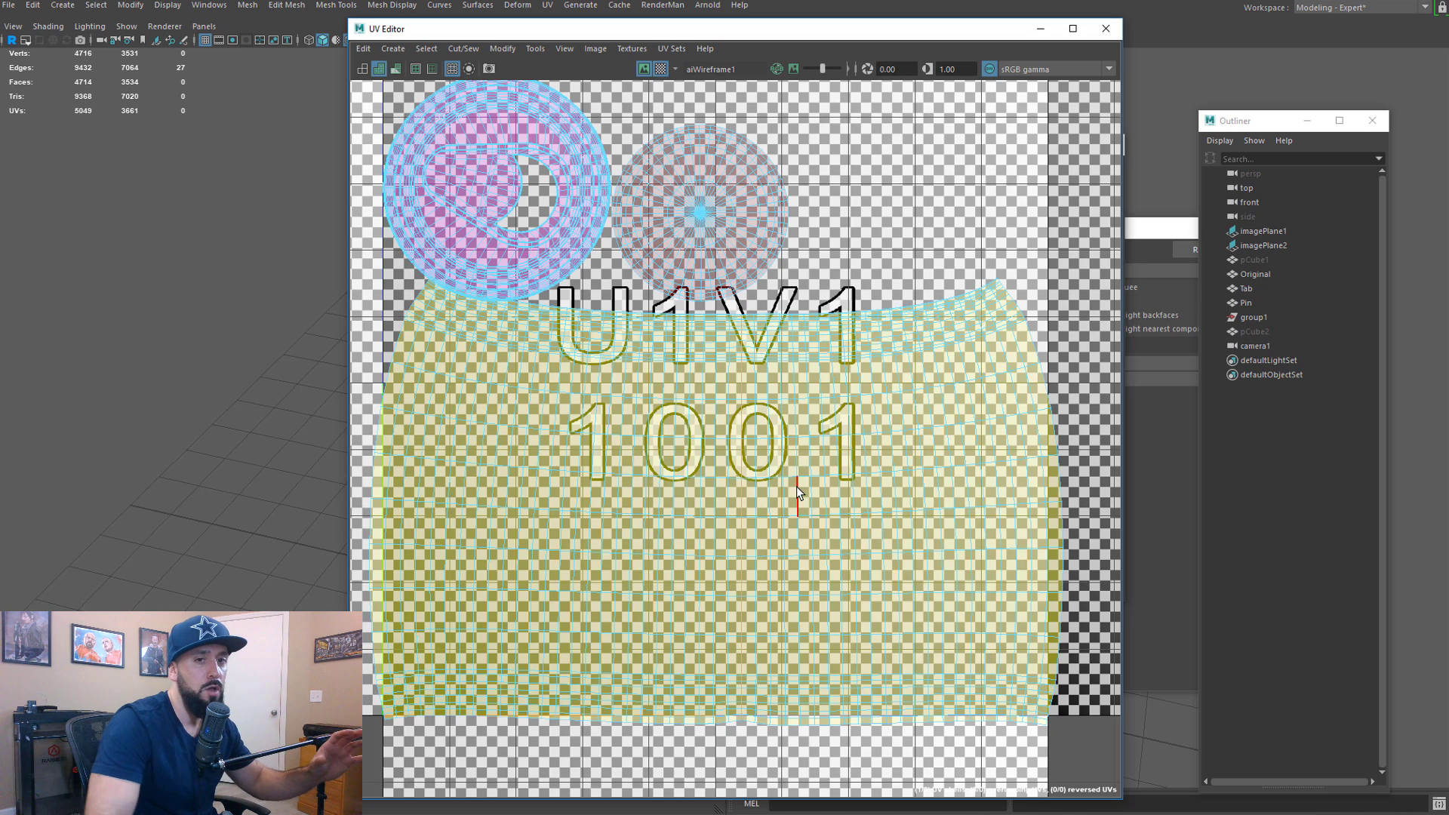
{"action": "right_click_drag", "start_coordinate": [796, 486], "coordinate": [938, 410]}
{"action": "double_click", "coordinate": [852, 471]}
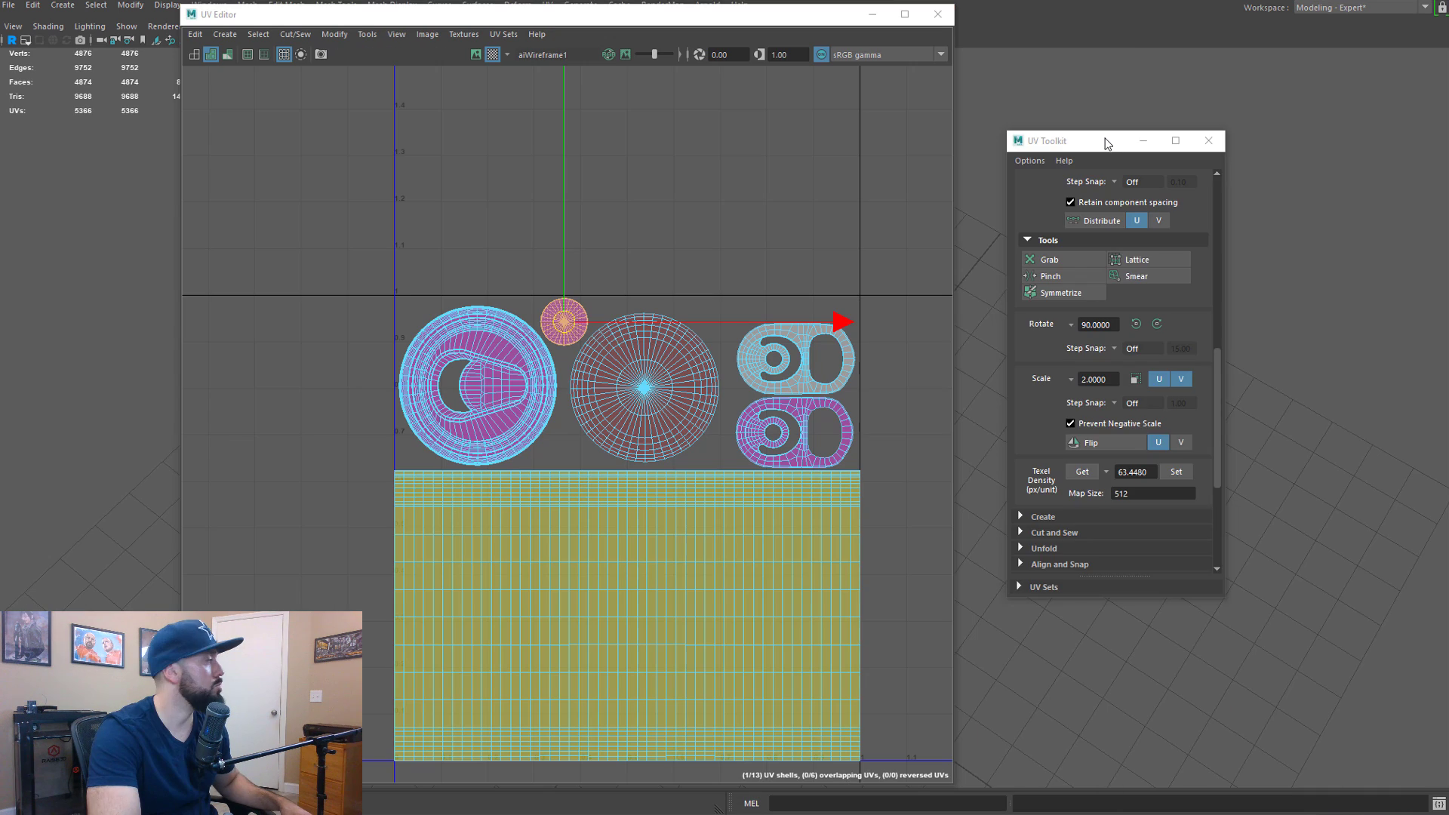
Move the UV Toolkit and UV Editor aside to uncover the whole can, and clear the UV shell selection
{"action": "left_click_drag", "start_coordinate": [1105, 138], "coordinate": [1374, 138]}
{"action": "left_click_drag", "start_coordinate": [552, 14], "coordinate": [1032, 34]}
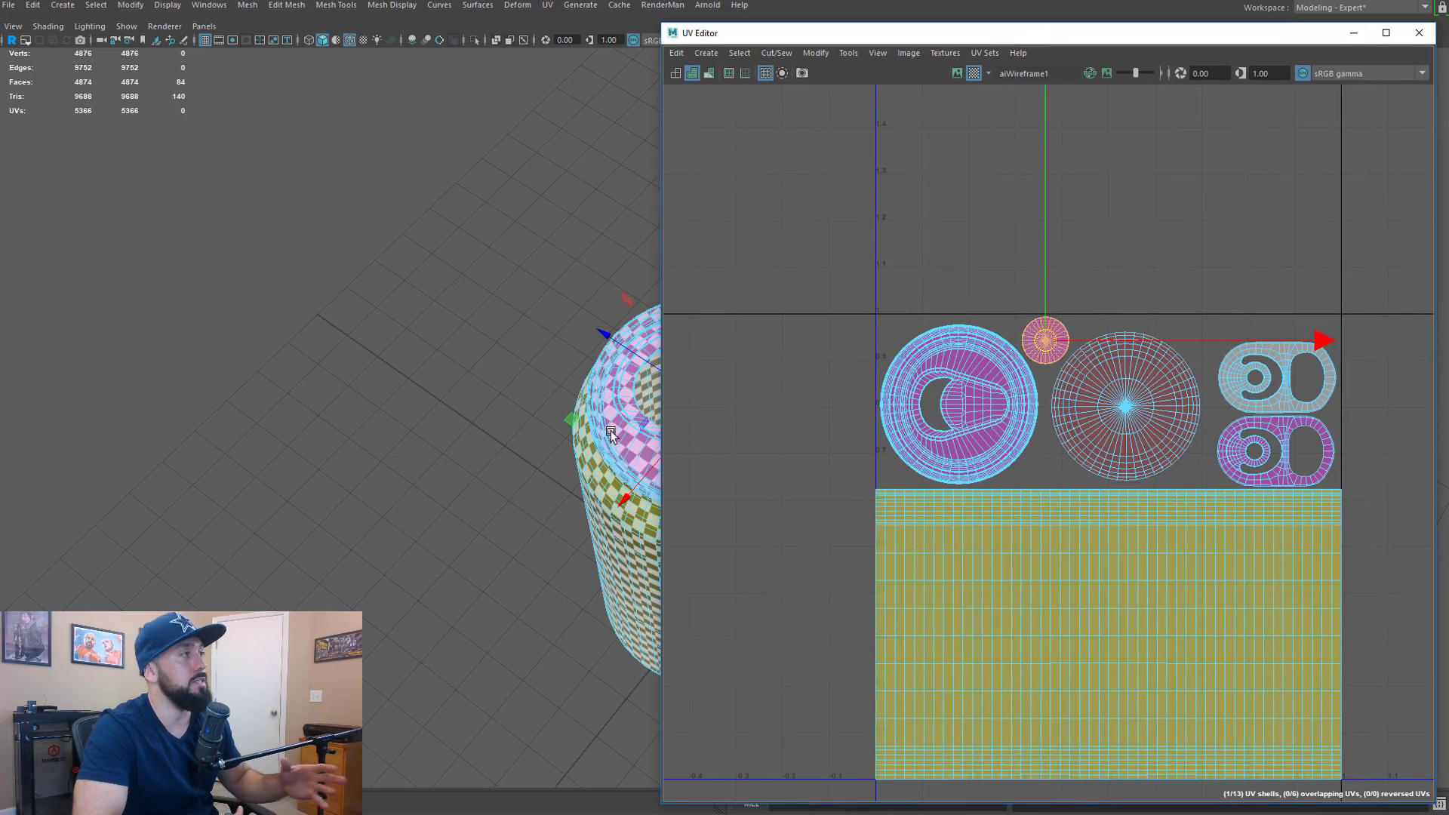
{"action": "middle_click_drag", "start_coordinate": [498, 477], "coordinate": [243, 428], "text": "alt"}
{"action": "left_click_drag", "start_coordinate": [244, 428], "coordinate": [292, 428], "text": "alt"}
{"action": "left_click", "coordinate": [139, 427]}
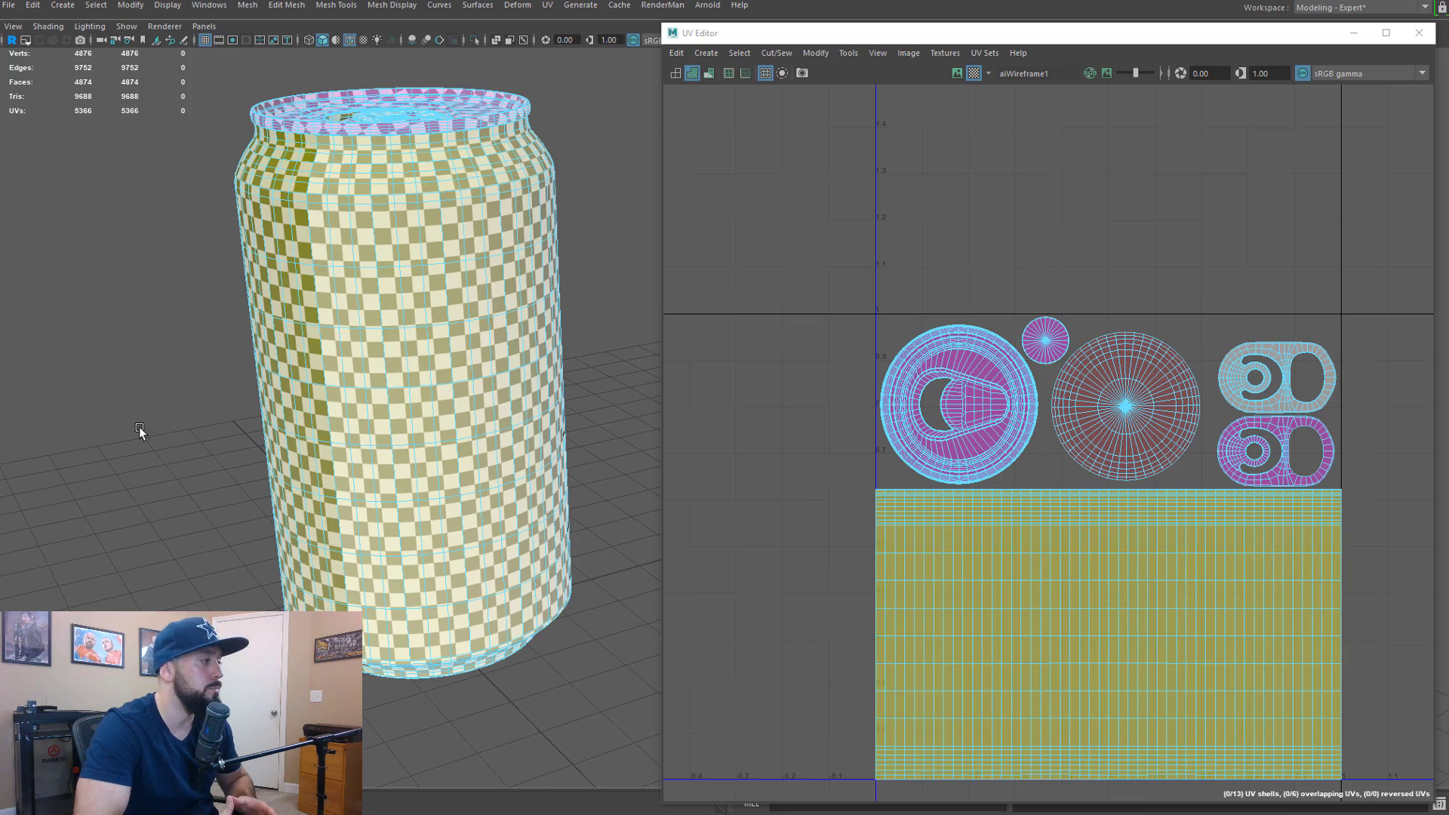
Examine the checker pattern on the can's lid, rim and upper body for stretching
{"action": "left_click_drag", "start_coordinate": [139, 427], "coordinate": [246, 433], "text": "alt"}
{"action": "right_click_drag", "start_coordinate": [246, 433], "coordinate": [572, 383], "text": "alt"}
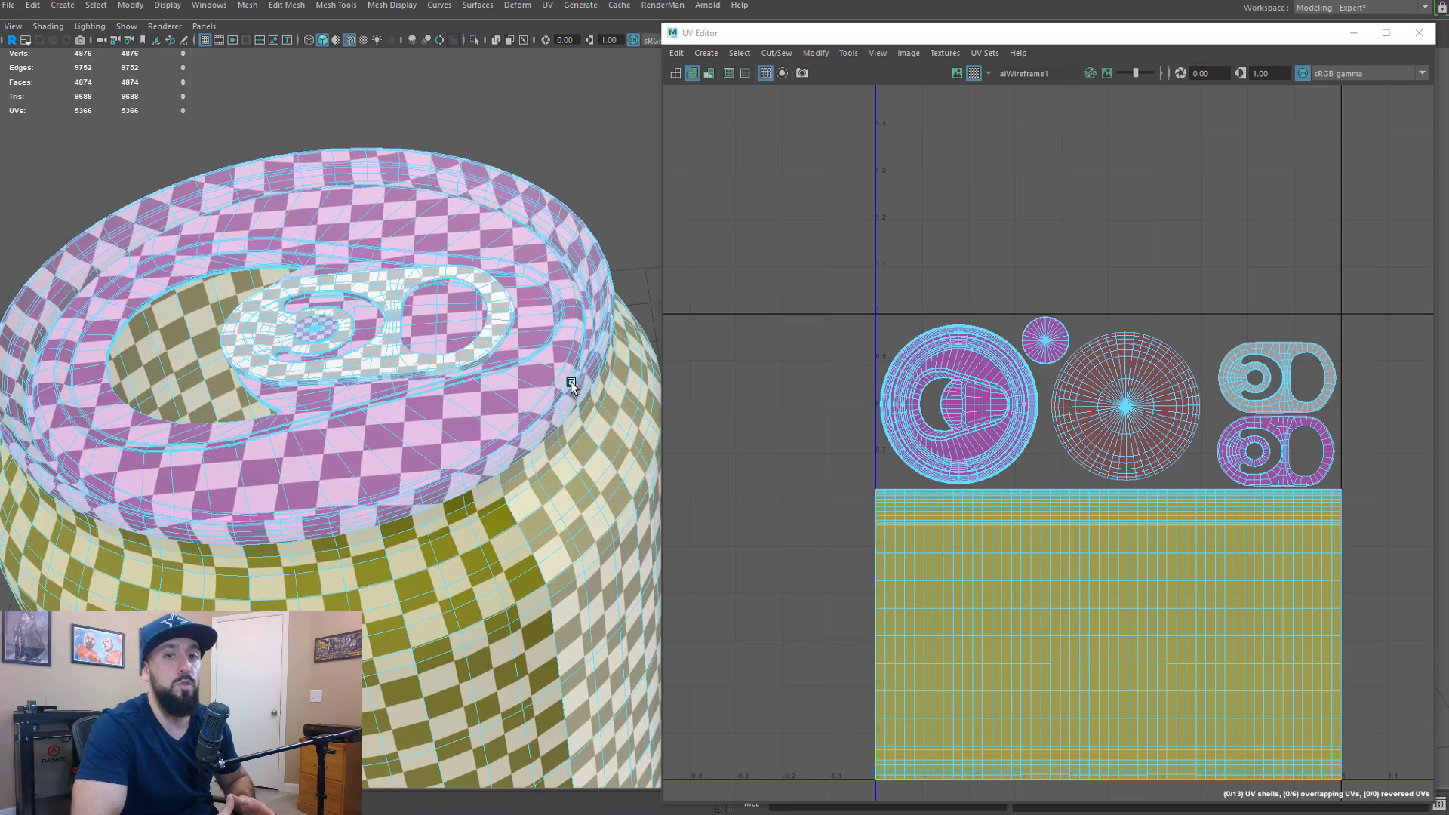
{"action": "left_click_drag", "start_coordinate": [229, 374], "coordinate": [326, 392], "text": "alt"}
{"action": "middle_click_drag", "start_coordinate": [498, 547], "coordinate": [6, 260], "text": "alt"}
{"action": "right_click_drag", "start_coordinate": [264, 373], "coordinate": [415, 385], "text": "alt"}
{"action": "middle_click_drag", "start_coordinate": [368, 408], "coordinate": [394, 408], "text": "alt"}
{"action": "left_click_drag", "start_coordinate": [313, 410], "coordinate": [446, 395], "text": "alt"}
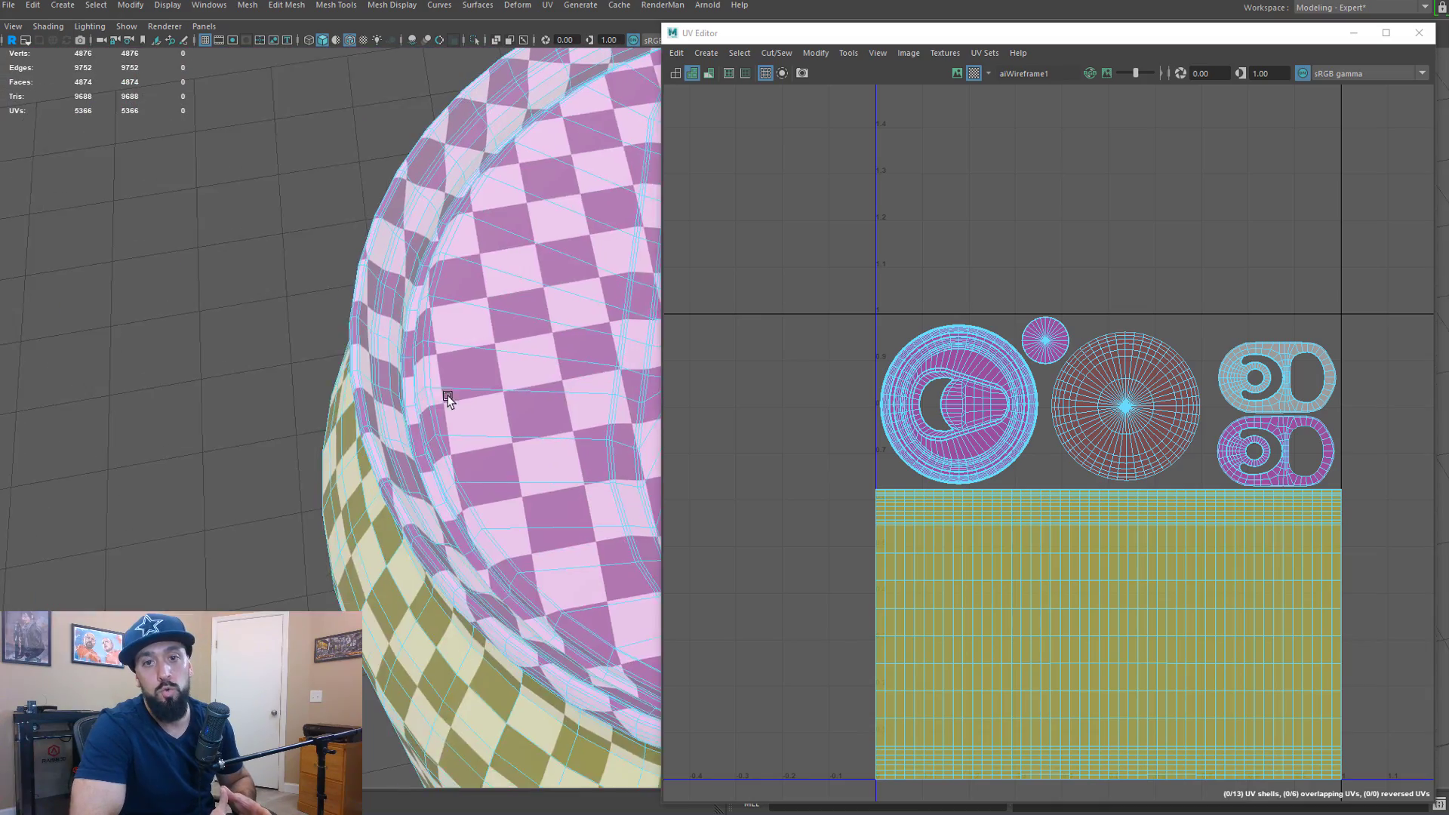
{"action": "middle_click_drag", "start_coordinate": [446, 395], "coordinate": [349, 437], "text": "alt"}
{"action": "left_click_drag", "start_coordinate": [349, 436], "coordinate": [390, 436], "text": "alt"}
{"action": "middle_click_drag", "start_coordinate": [418, 408], "coordinate": [295, 407], "text": "alt"}
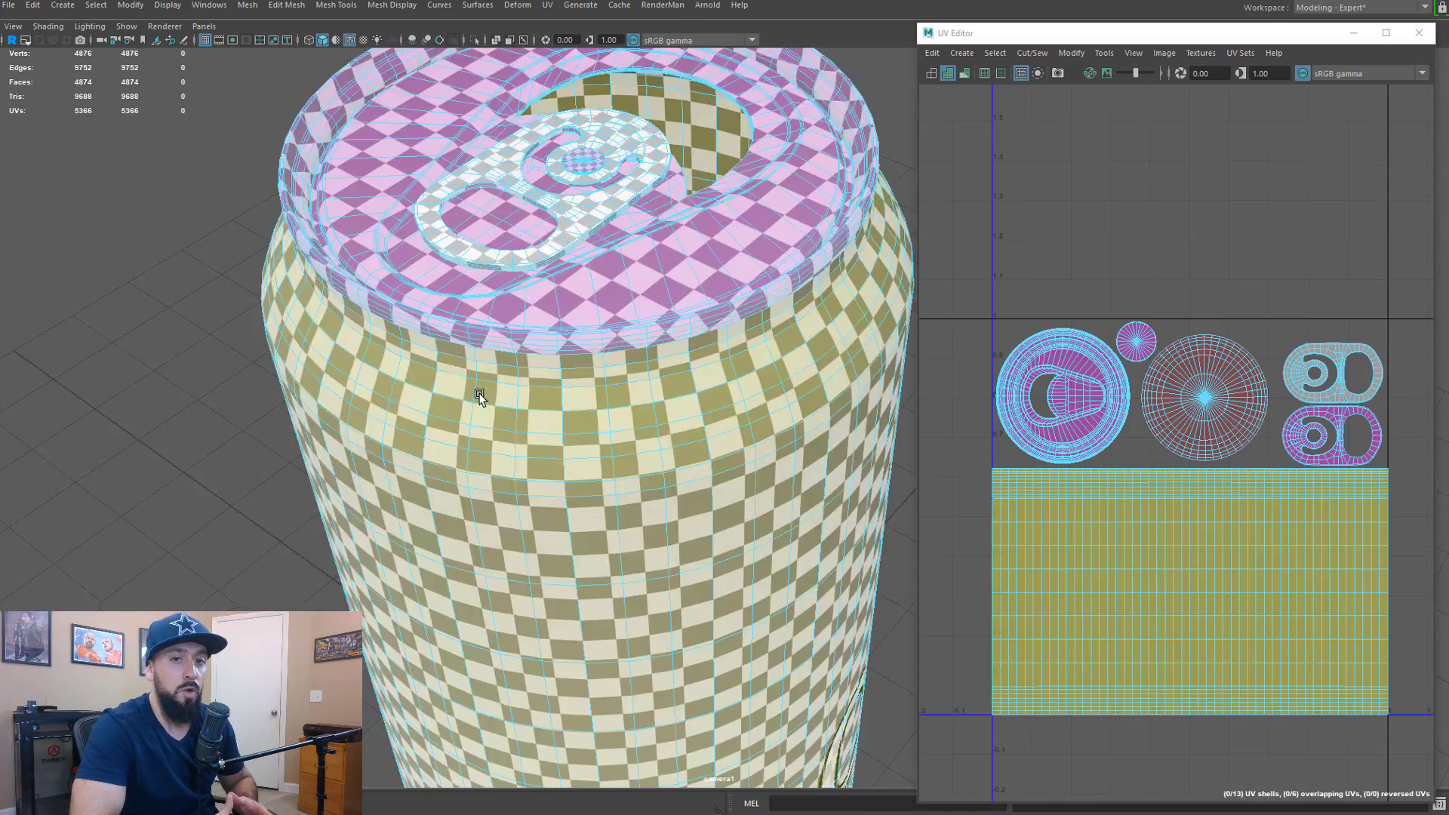
Examine the checker pattern up close on the pull tab, its pin and the lid around the opening
{"action": "mouse_move", "coordinate": [479, 388]}
{"action": "left_mouse_down", "text": "alt"}
{"action": "mouse_move", "coordinate": [479, 502]}
{"action": "mouse_move", "coordinate": [469, 414]}
{"action": "left_mouse_up", "text": "alt"}
{"action": "right_click_drag", "start_coordinate": [469, 415], "coordinate": [569, 470], "text": "alt"}
{"action": "middle_click_drag", "start_coordinate": [569, 468], "coordinate": [450, 446], "text": "alt"}
{"action": "left_click_drag", "start_coordinate": [451, 445], "coordinate": [417, 415], "text": "alt"}
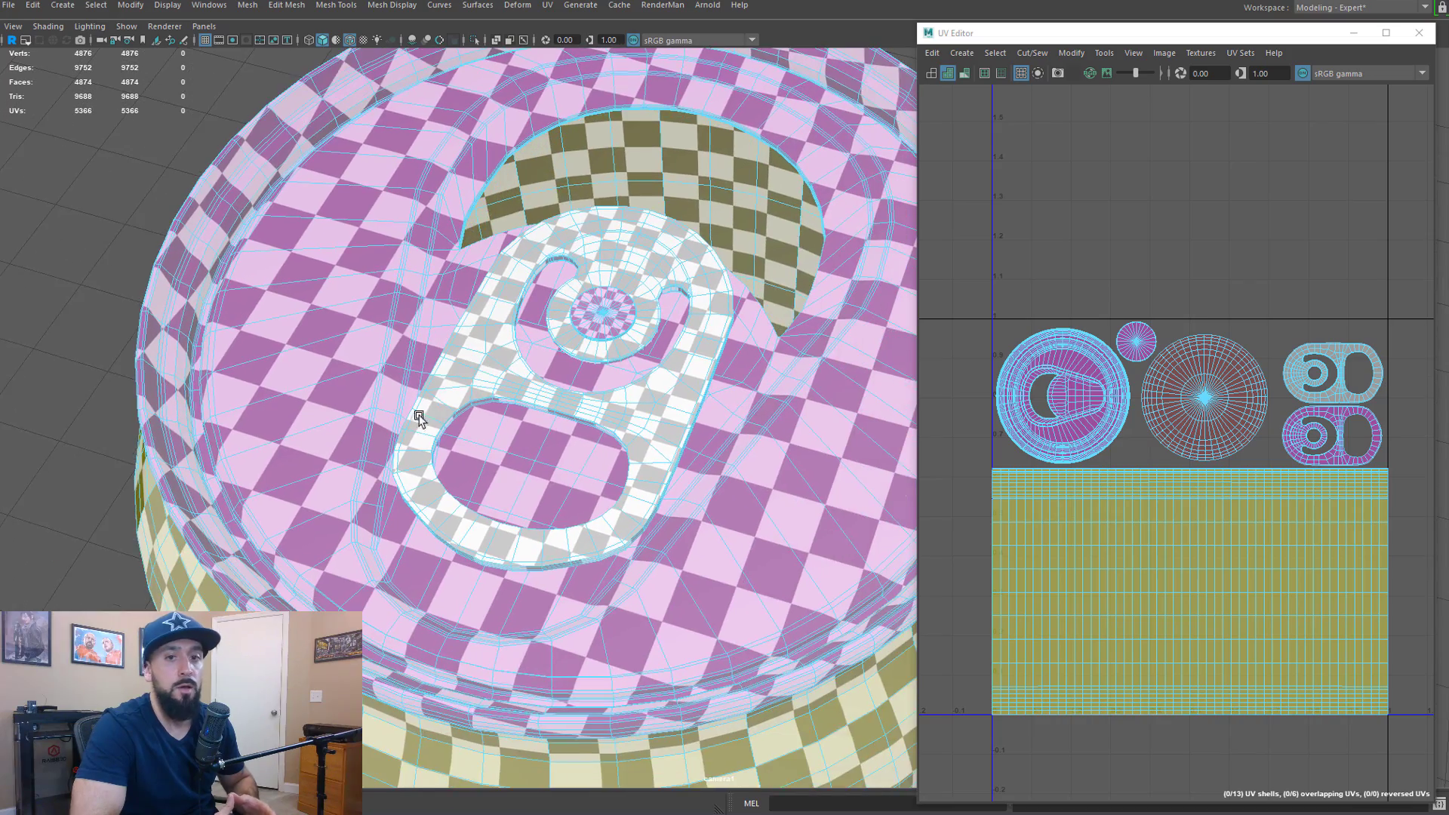
{"action": "middle_click_drag", "start_coordinate": [431, 450], "coordinate": [379, 389], "text": "alt"}
{"action": "right_click_drag", "start_coordinate": [342, 405], "coordinate": [521, 394], "text": "alt"}
{"action": "middle_click_drag", "start_coordinate": [521, 395], "coordinate": [541, 516], "text": "alt"}
{"action": "right_click_drag", "start_coordinate": [365, 453], "coordinate": [456, 473], "text": "alt"}
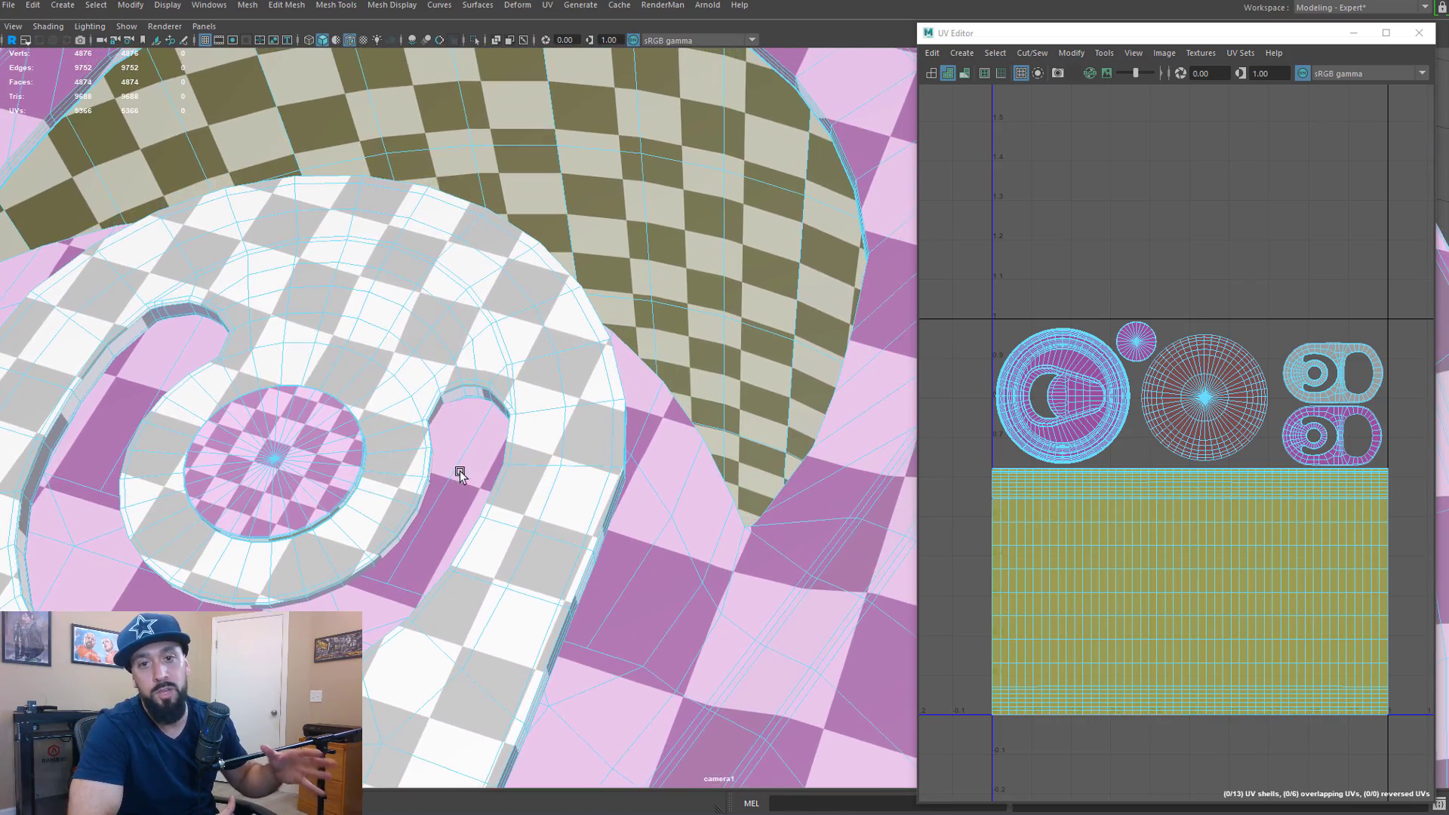